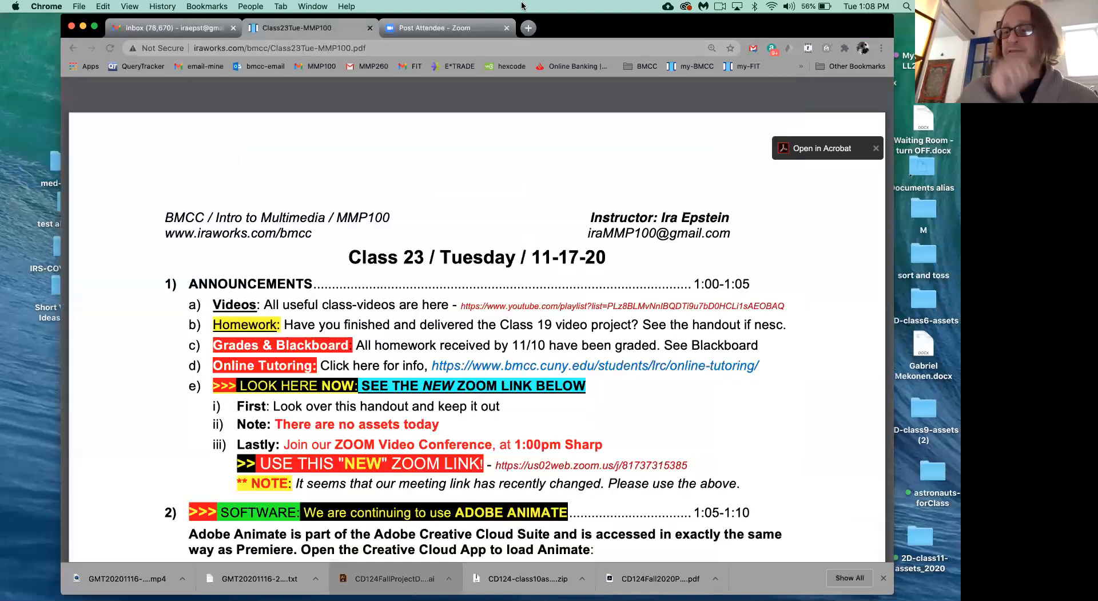
- Read through the Class 23 handout, from the announcements to the Classic Tweening review and Kinetic Type sections
left_click_drag(521, 17, 451, 17)
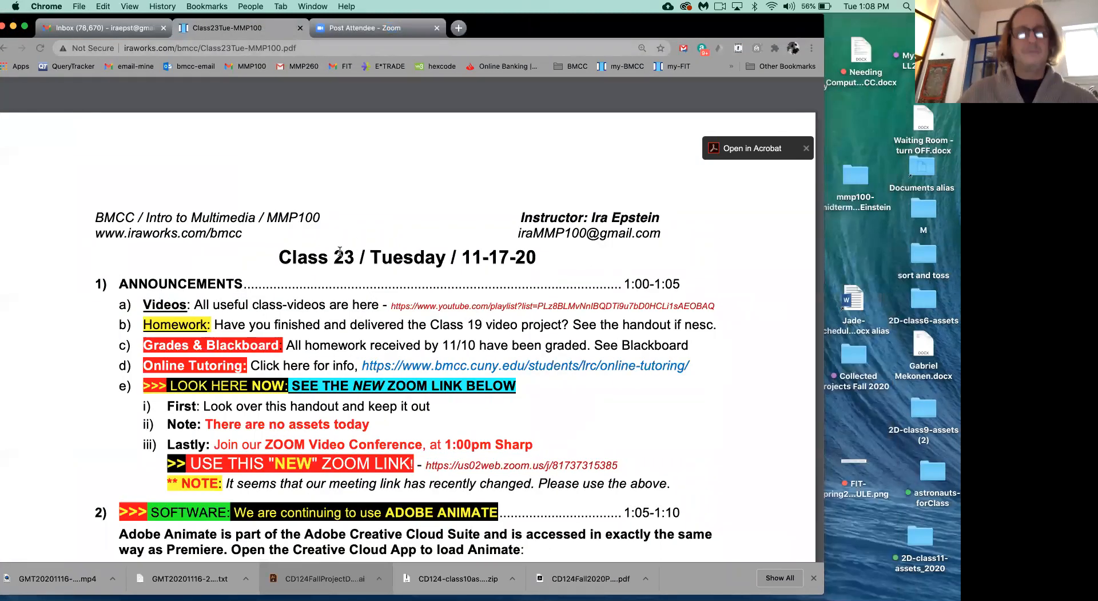
scroll(346, 340, "down", 3)
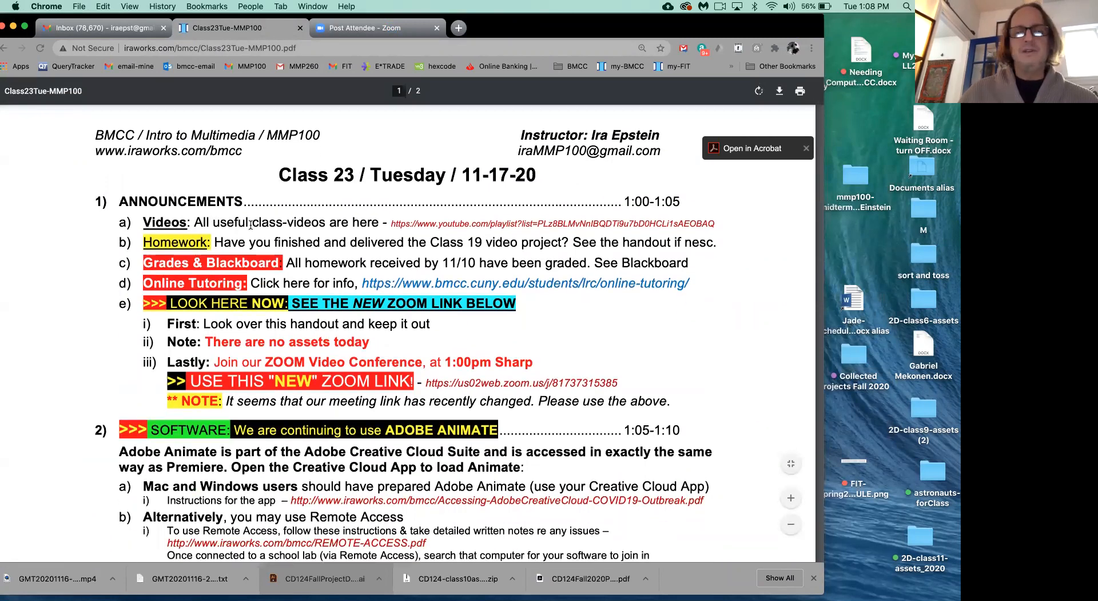
left_click_drag(486, 243, 434, 244)
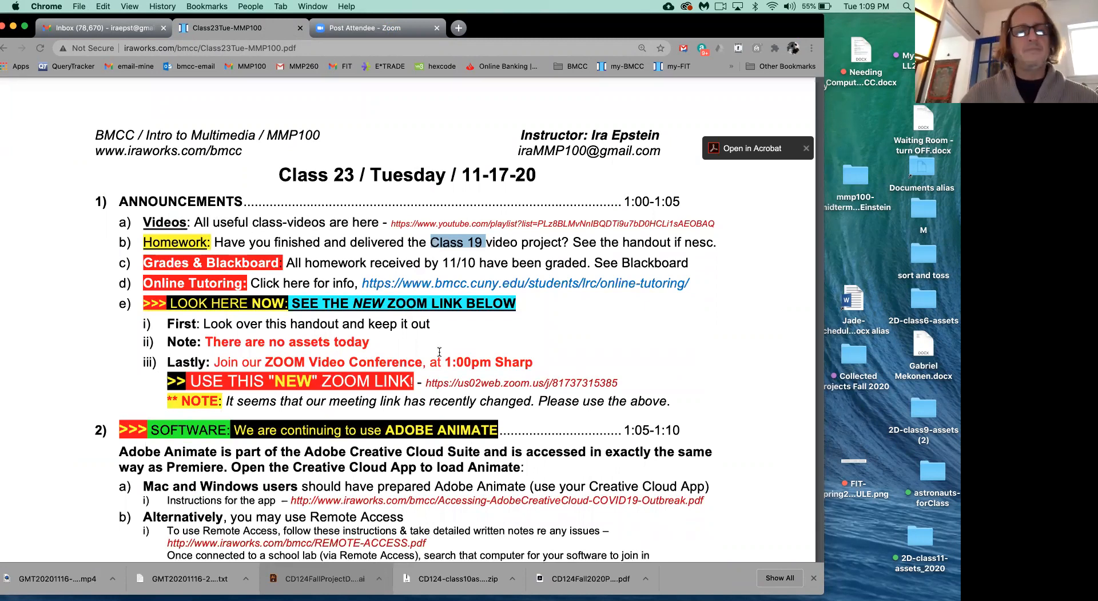
scroll(439, 351, "down", 2)
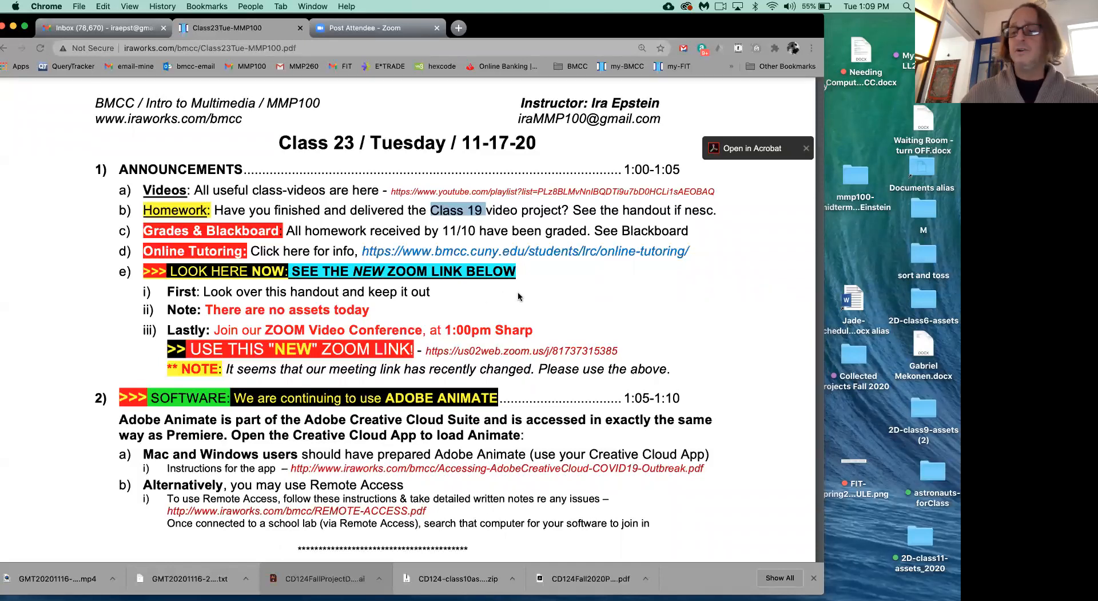
scroll(518, 295, "down", 1)
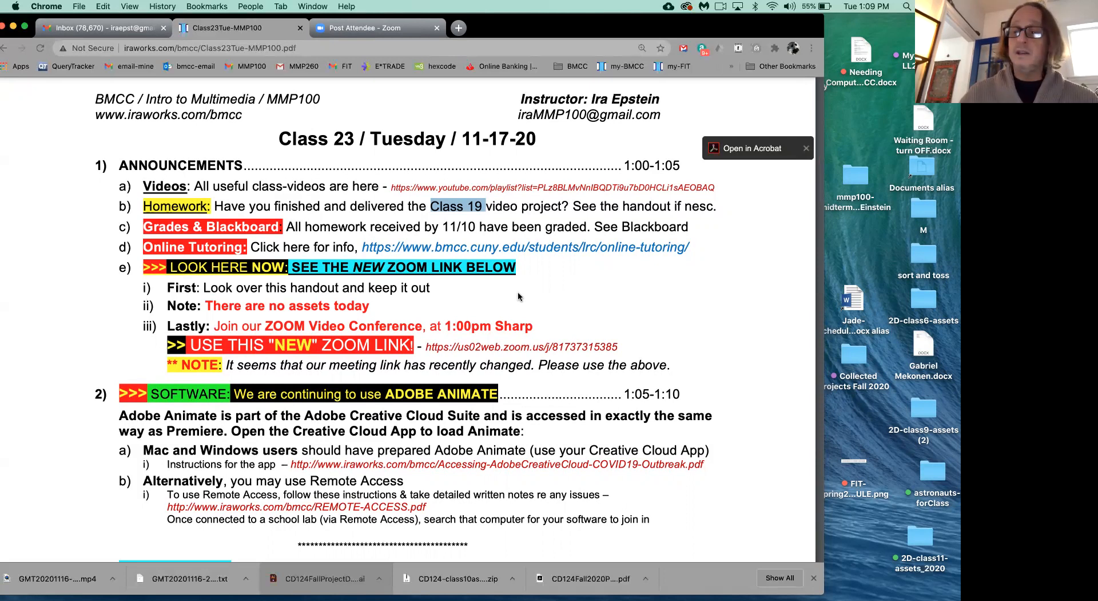
scroll(518, 296, "down", 1)
scroll(518, 296, "down", 5)
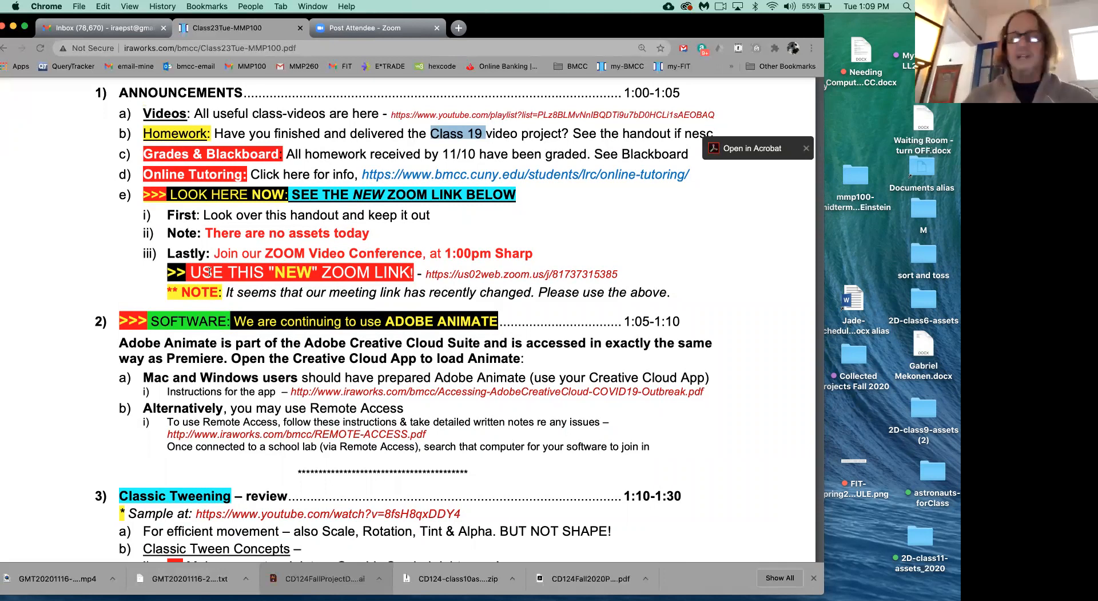
scroll(210, 273, "down", 5)
scroll(210, 272, "down", 2)
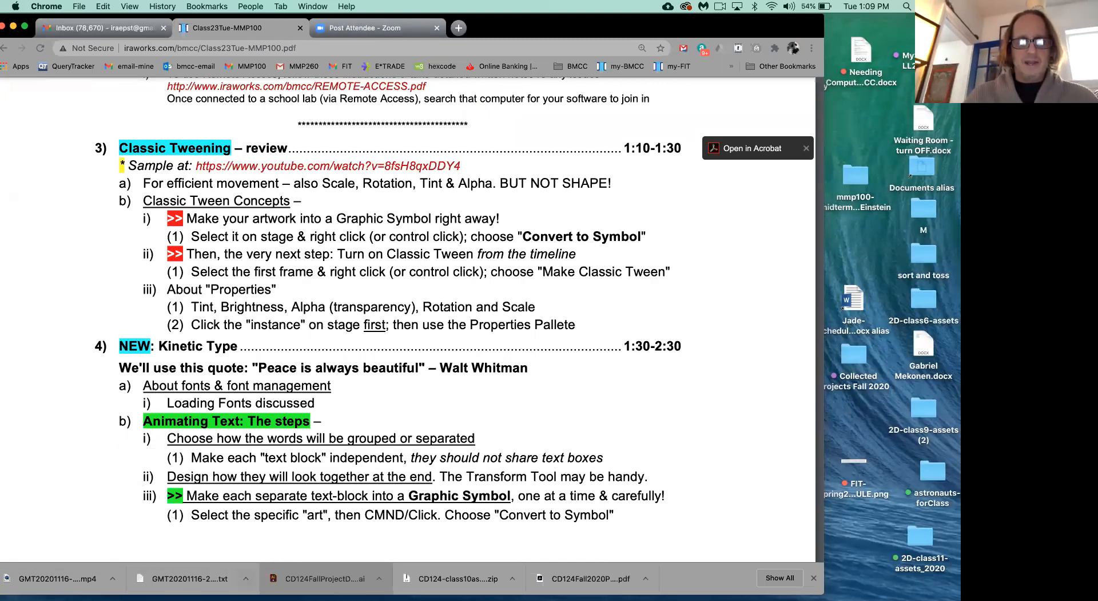
- Switch to Adobe Animate and create a Standard 640 × 480 Character Animation document at 24 fps with ActionScript 3.0
mouse_move(316, 581)
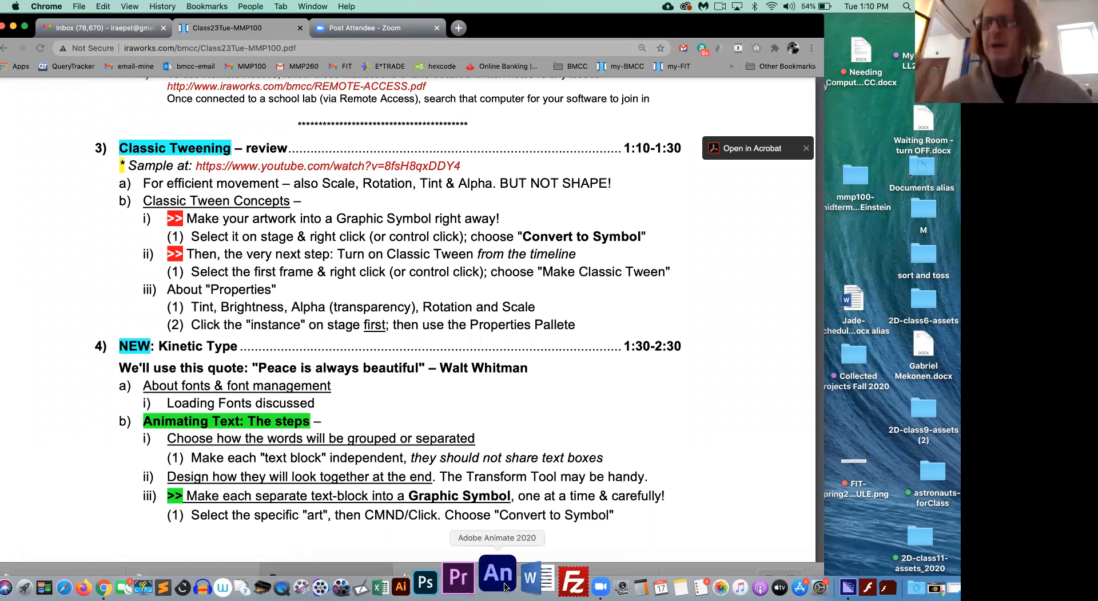
left_click(504, 587)
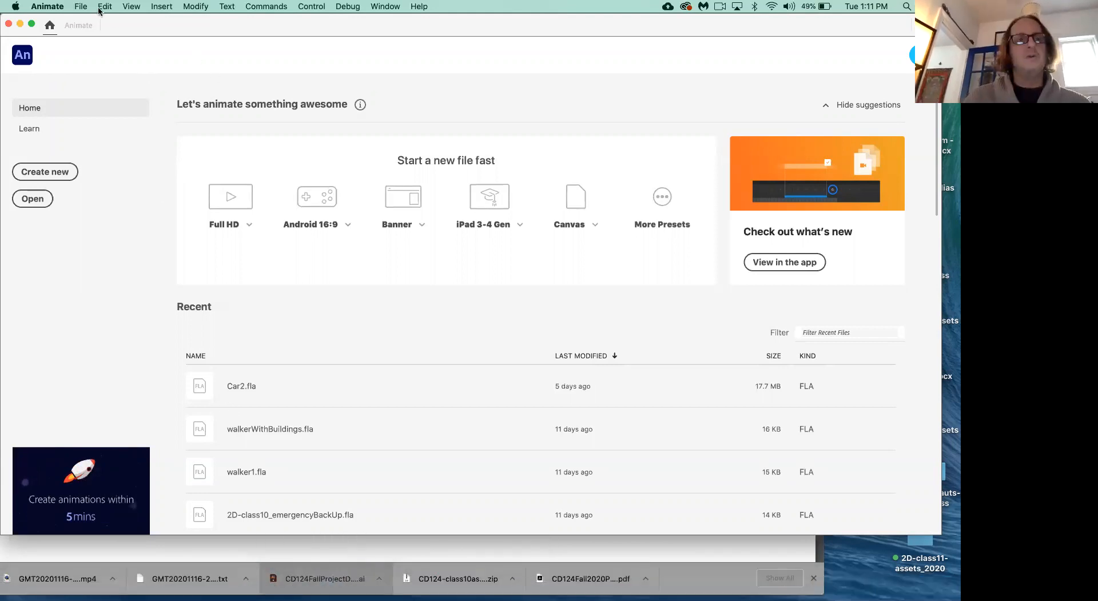
left_click(81, 6)
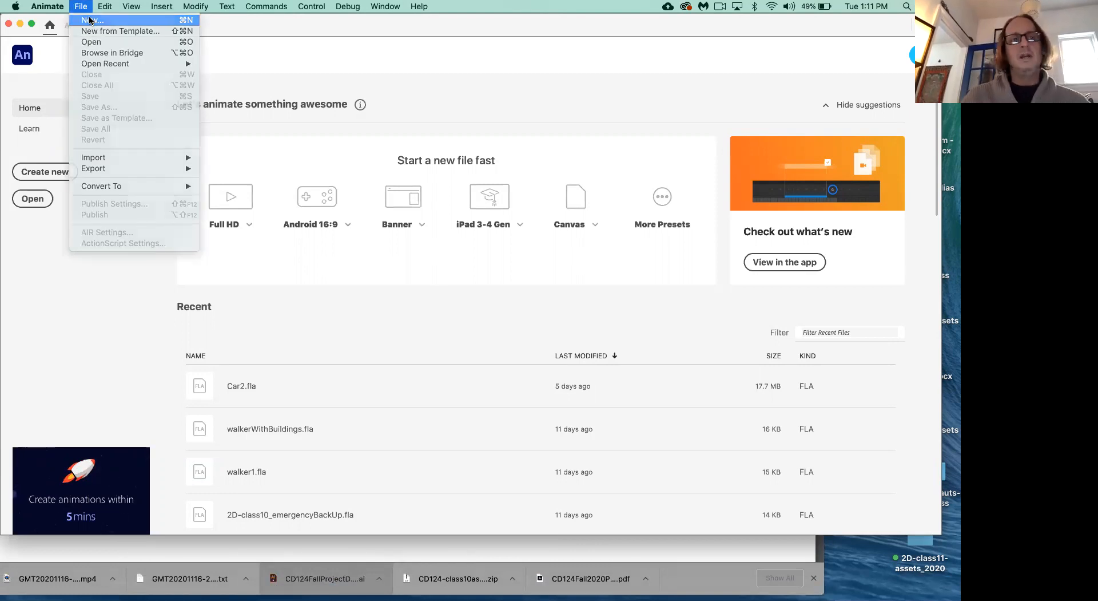
left_click(90, 21)
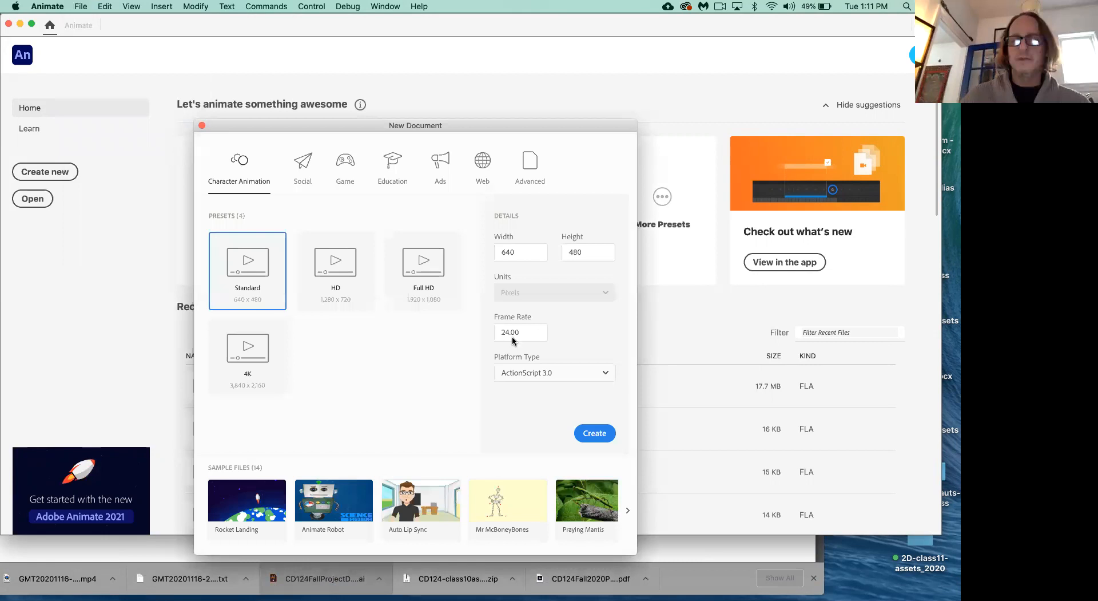
left_click(593, 434)
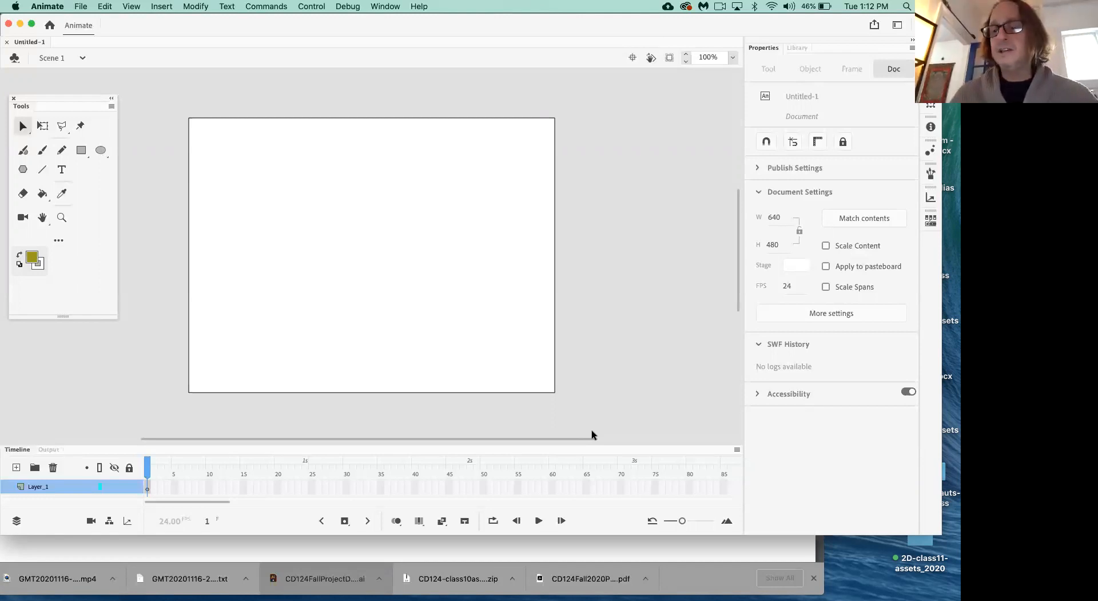
- Activate the Rectangle tool with the olive fill #999900
left_click(80, 151)
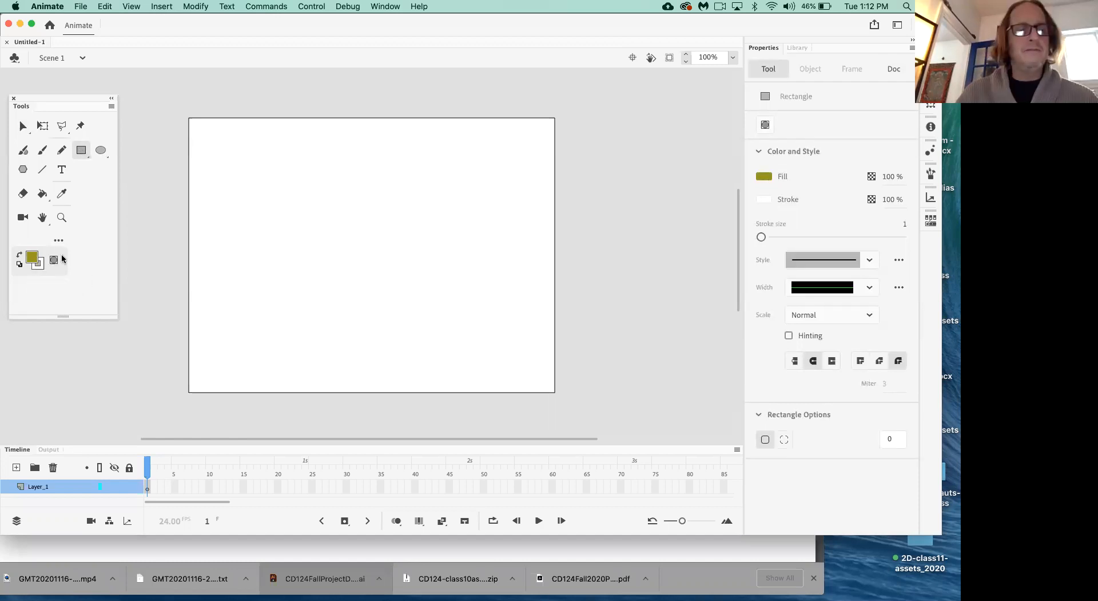
left_click(33, 261)
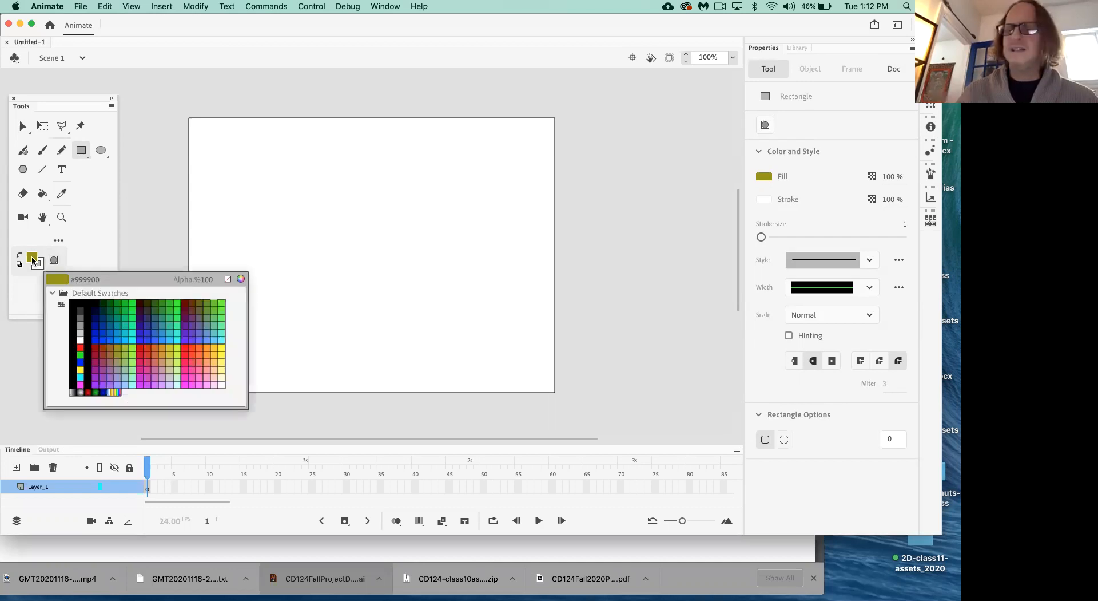
left_click(61, 285)
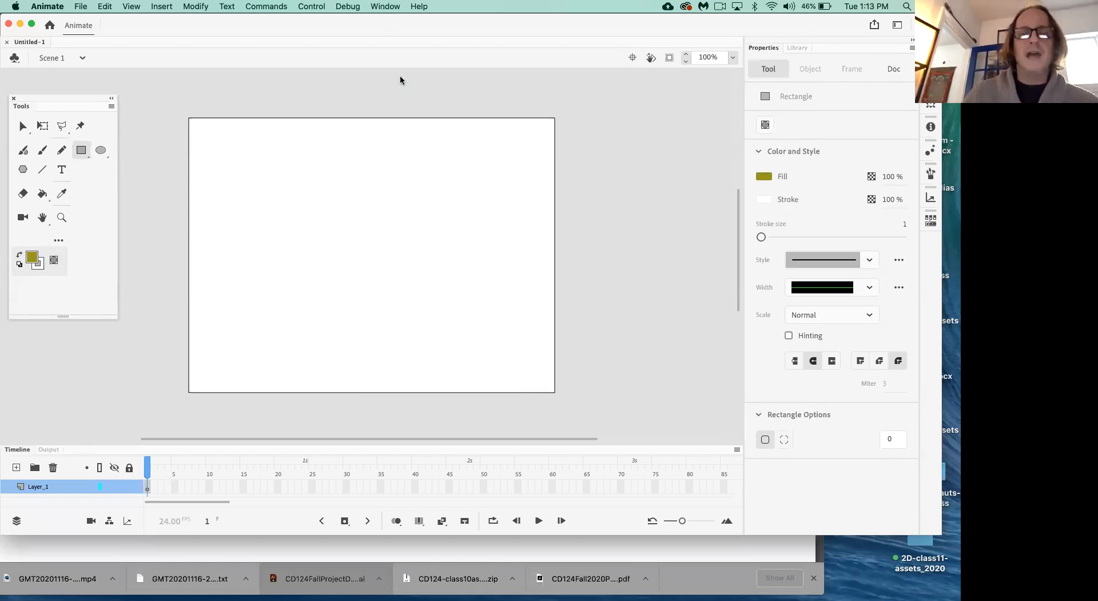
left_click(384, 7)
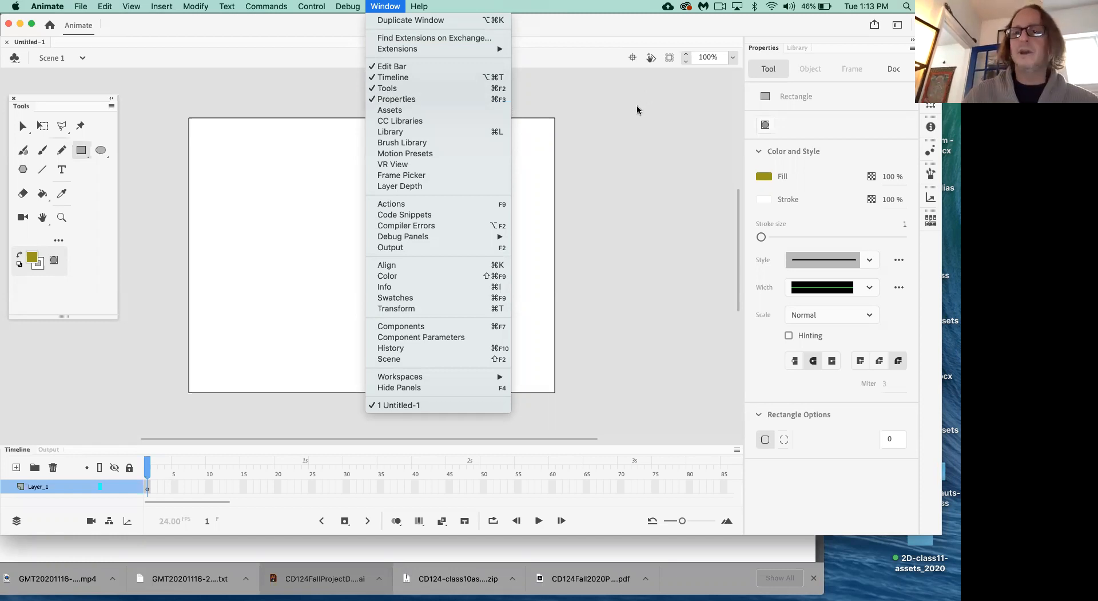
left_click(518, 152)
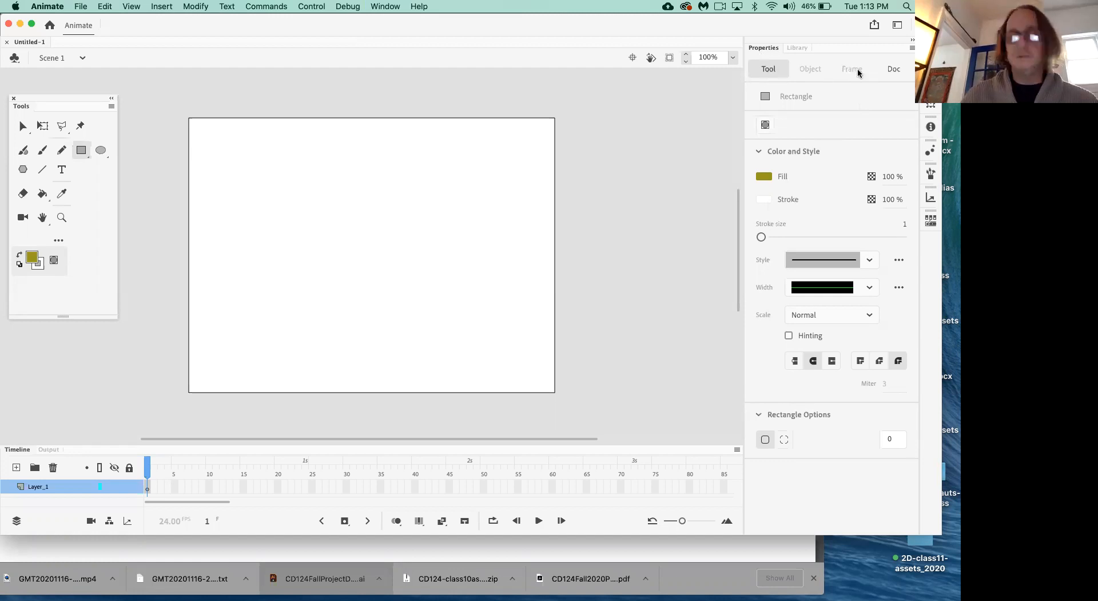
- Set the document's stage colour to a yellow-orange swatch
left_click(895, 69)
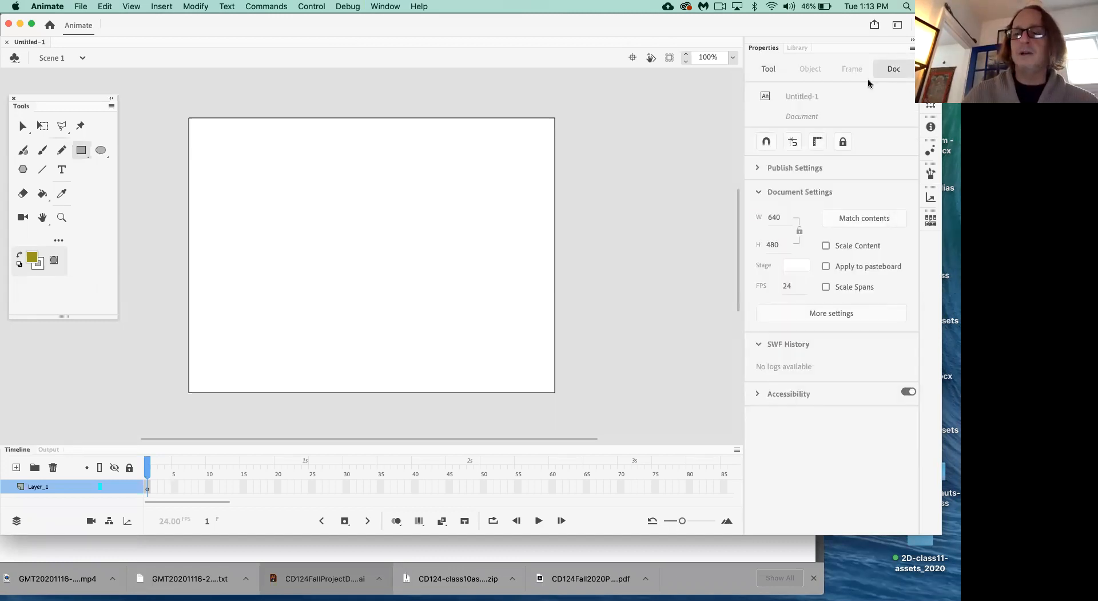
left_click(796, 267)
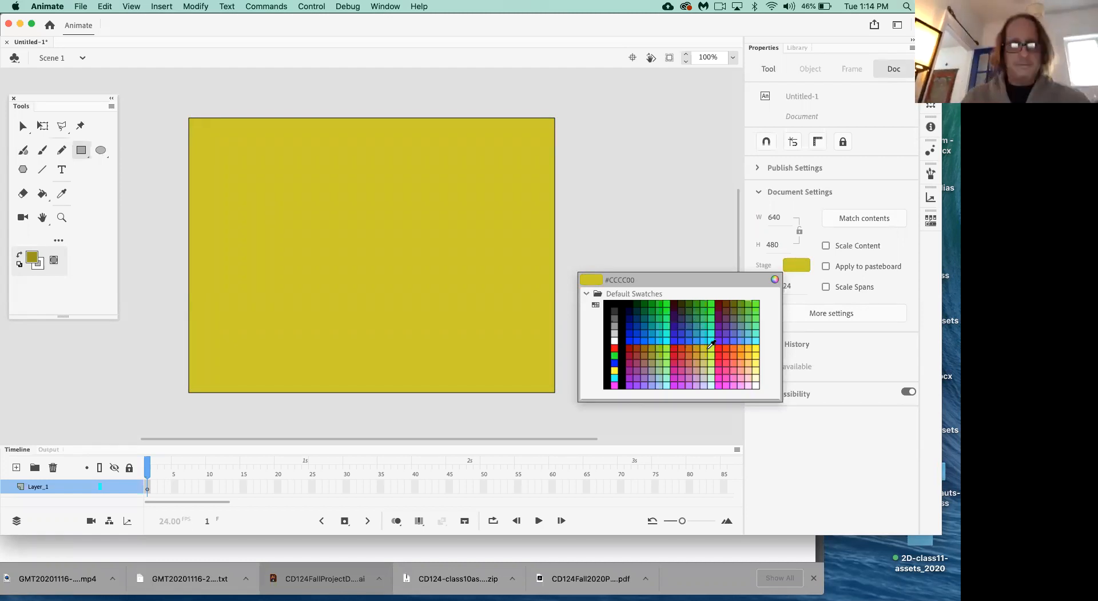
key("super+Tab")
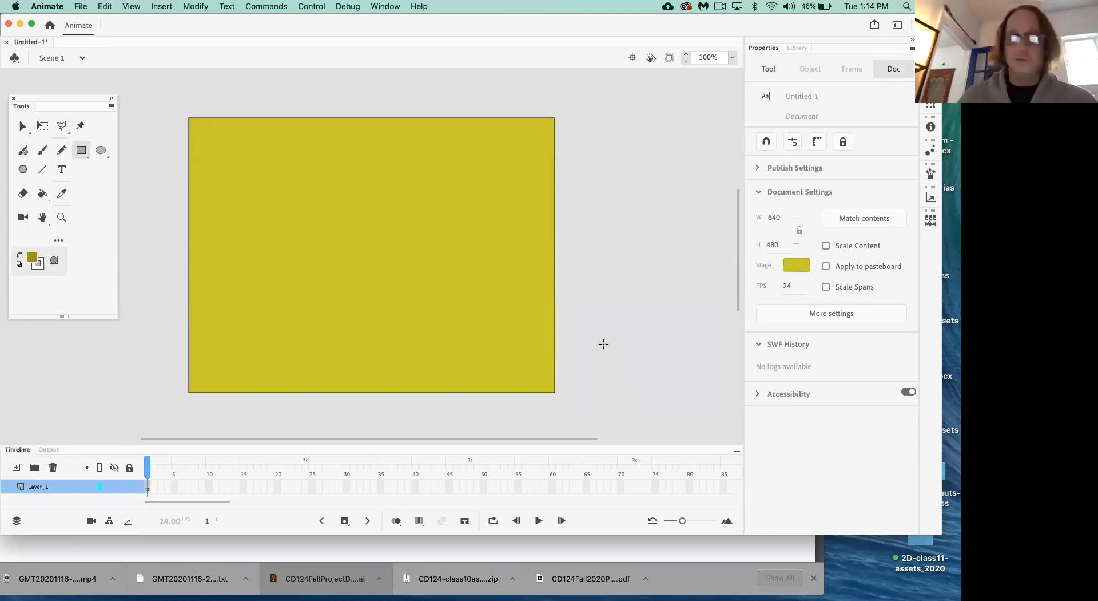
left_click(798, 265)
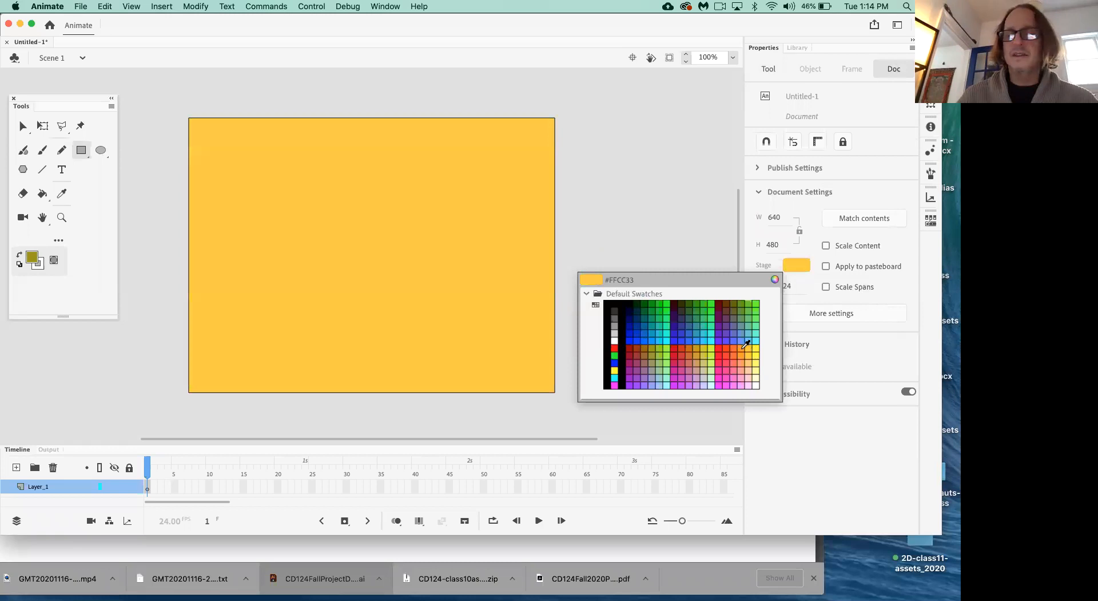
left_click(750, 347)
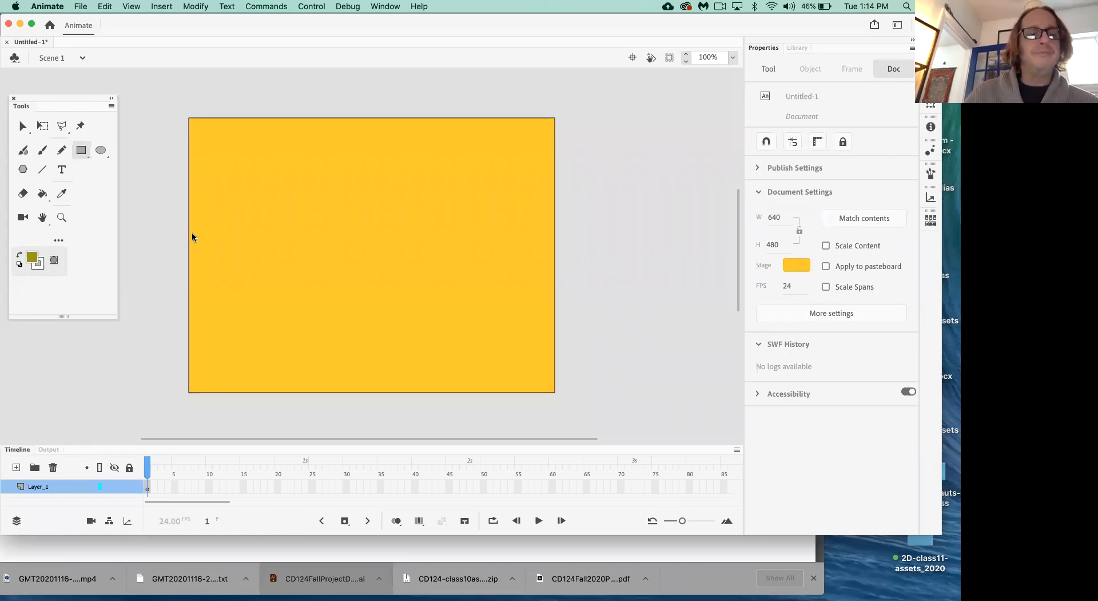
- Draw an olive rectangle about 130 × 133 px in the lower-left corner of the stage
left_click_drag(263, 316, 189, 392)
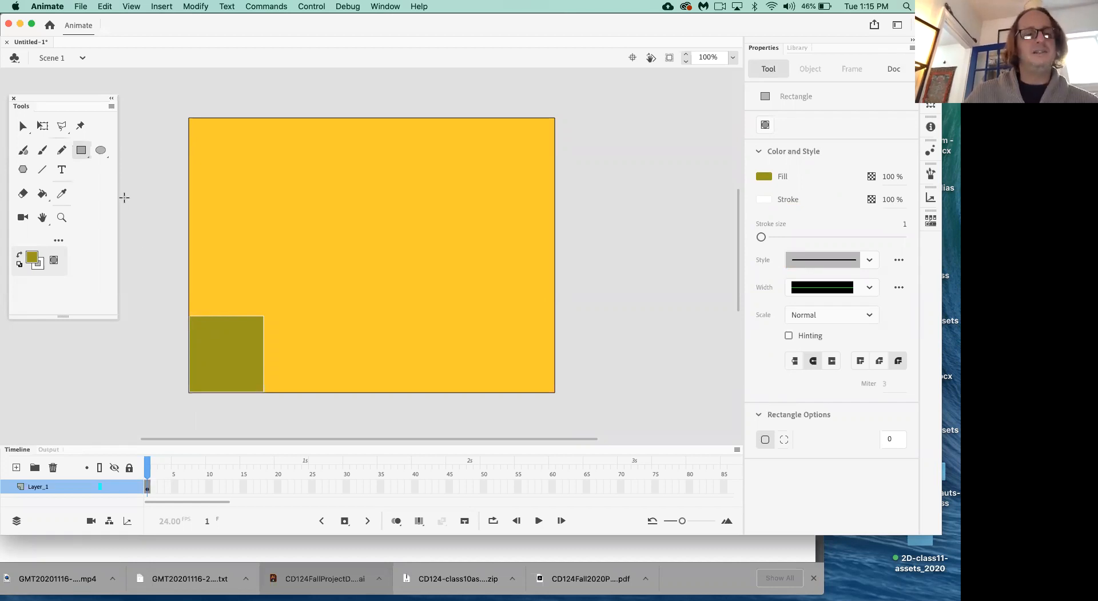
- Scale the rectangle down to about 84 × 79 px with Free Transform and move it back into the stage's lower-left corner
left_click(44, 128)
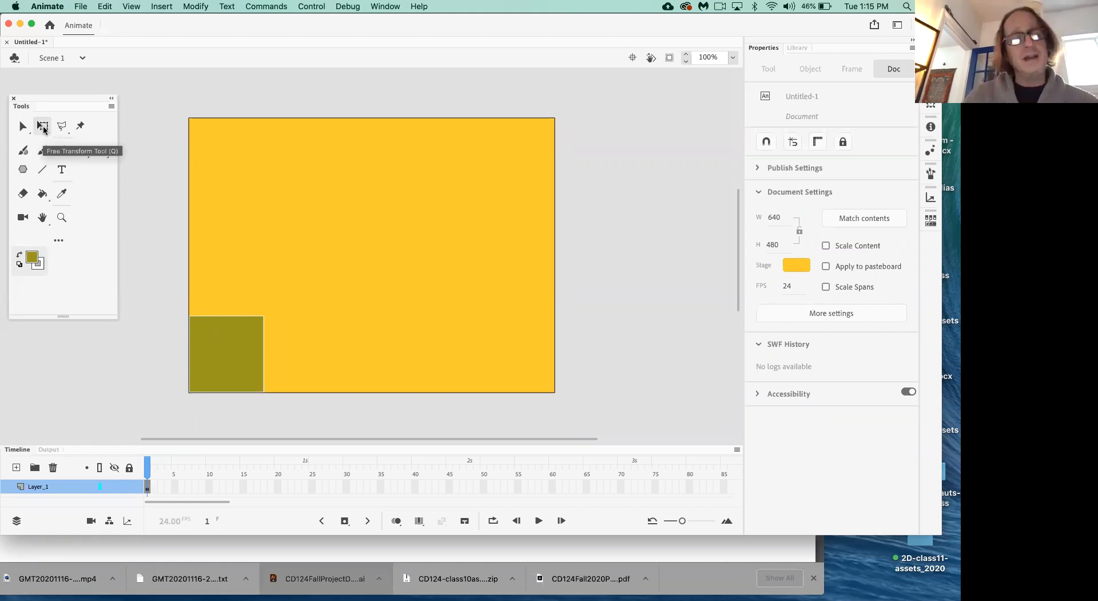
left_click(42, 127)
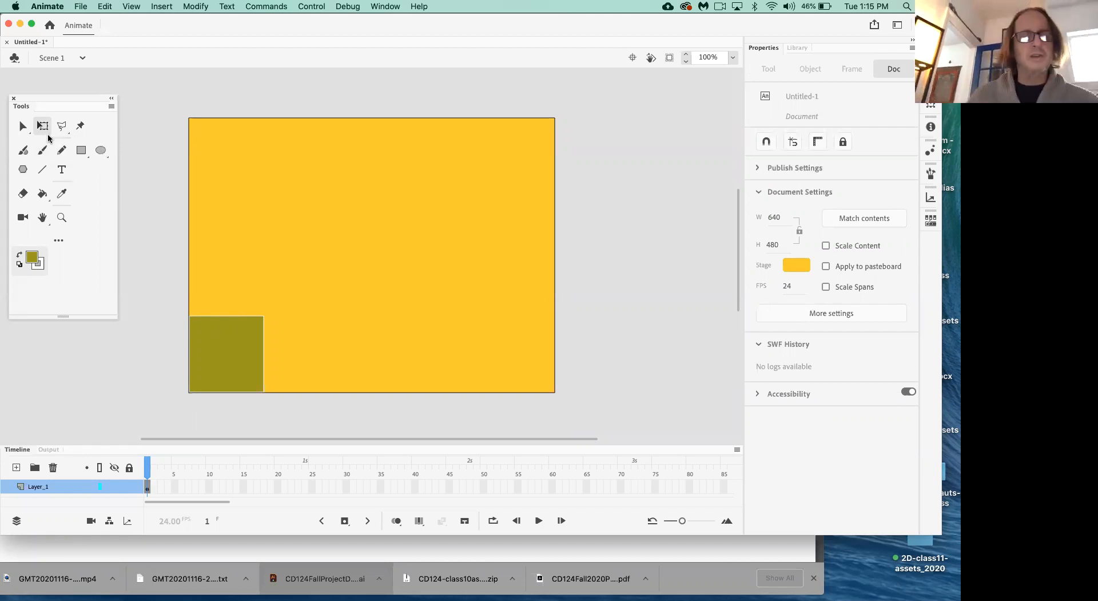
left_click(223, 350)
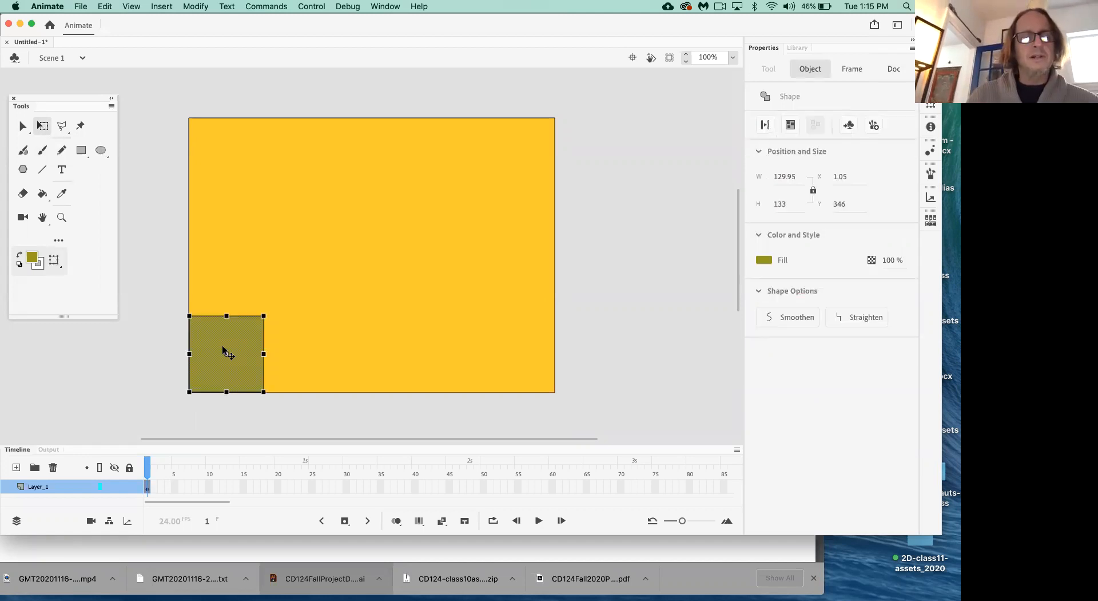
left_click_drag(263, 316, 250, 331)
left_click_drag(252, 329, 253, 332)
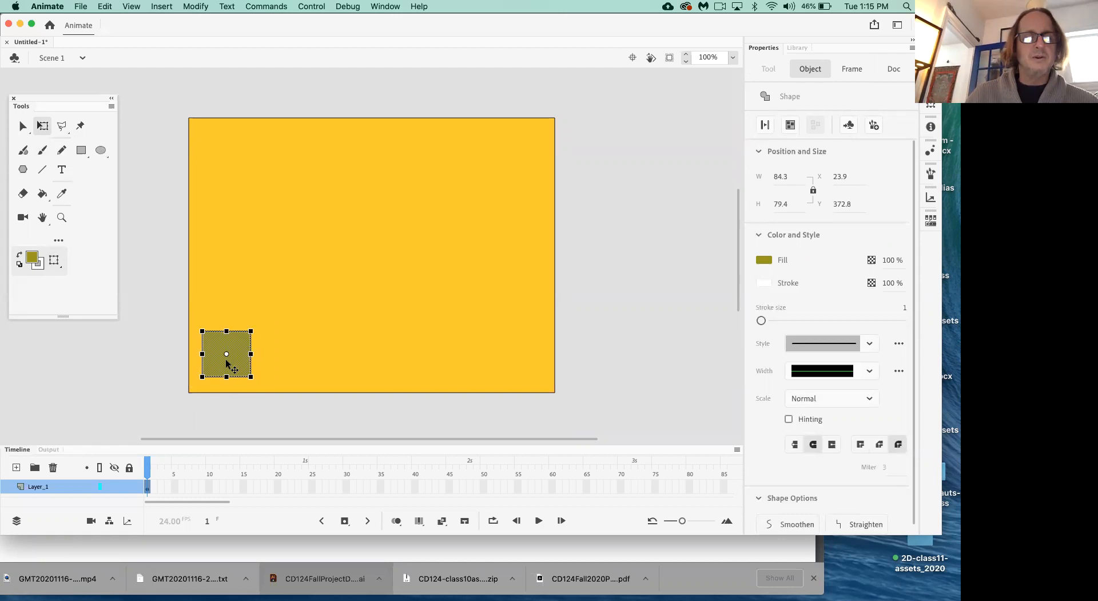
left_click_drag(227, 361, 214, 377)
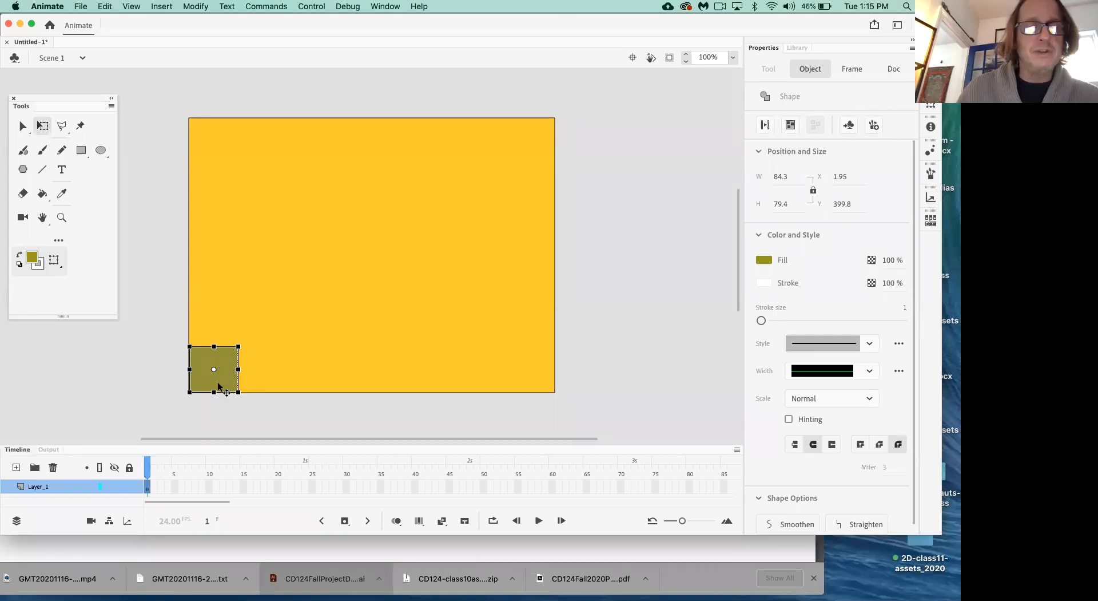
- Convert the rectangle to a Graphic symbol named box and show it in the Library
left_click(179, 372)
left_click(209, 360)
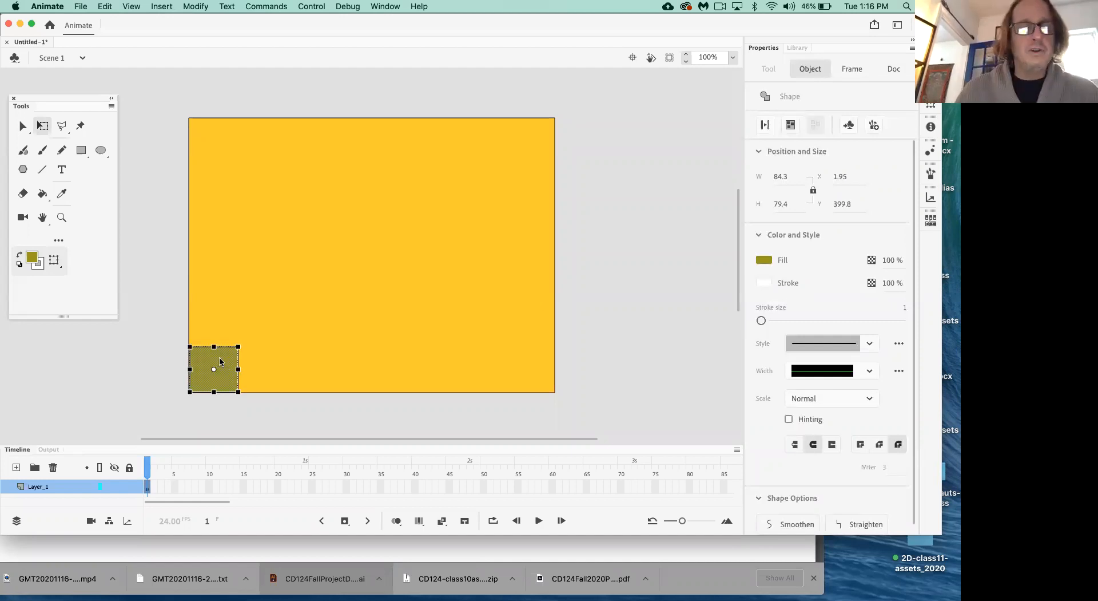
right_click(221, 361)
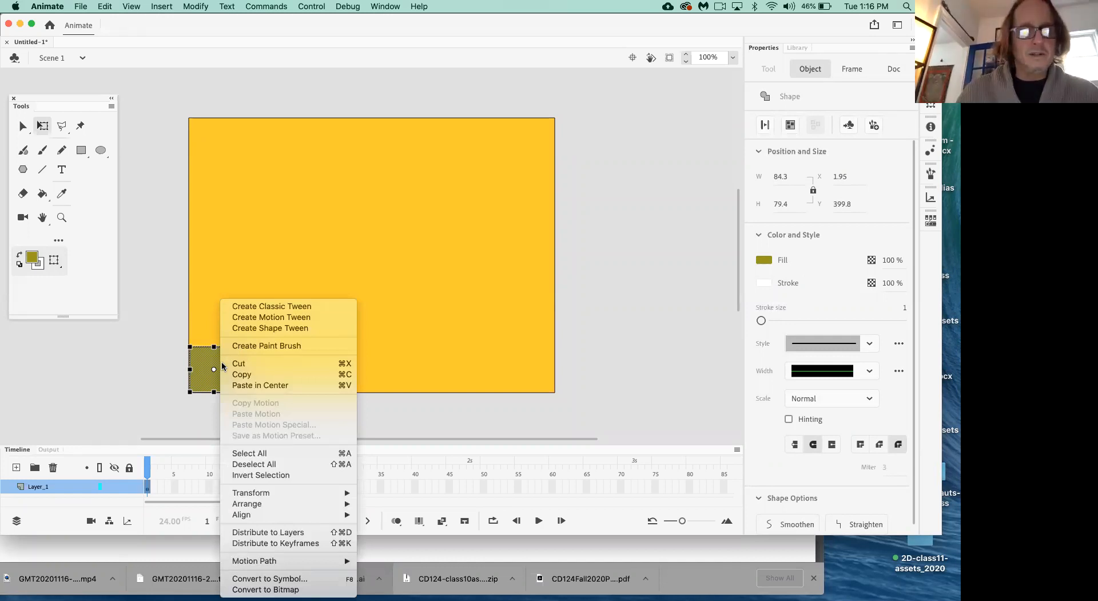
left_click(289, 578)
left_click(350, 219)
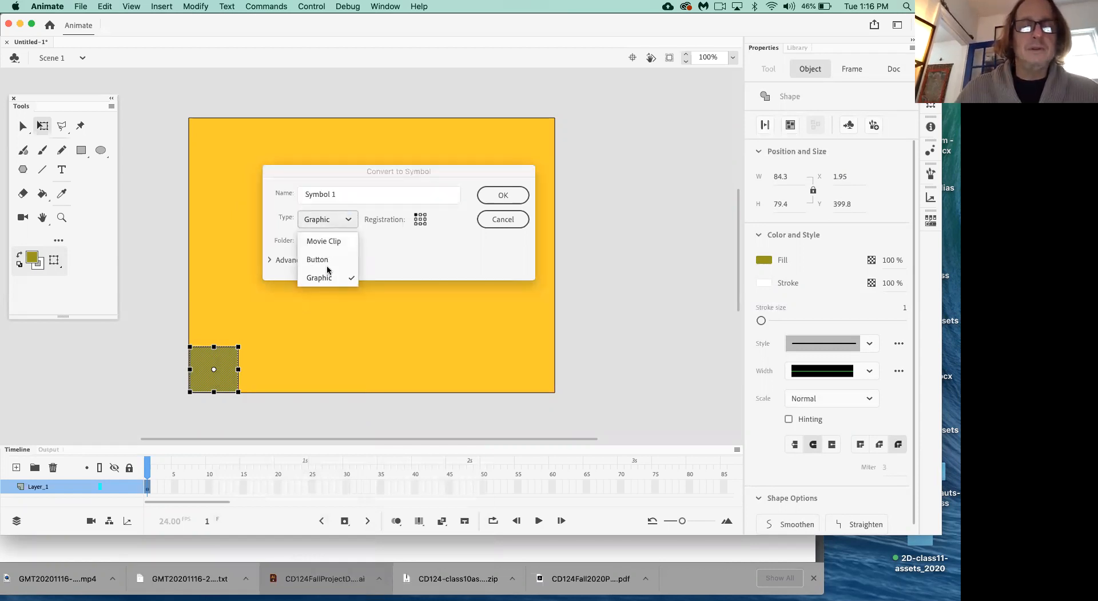
left_click(327, 283)
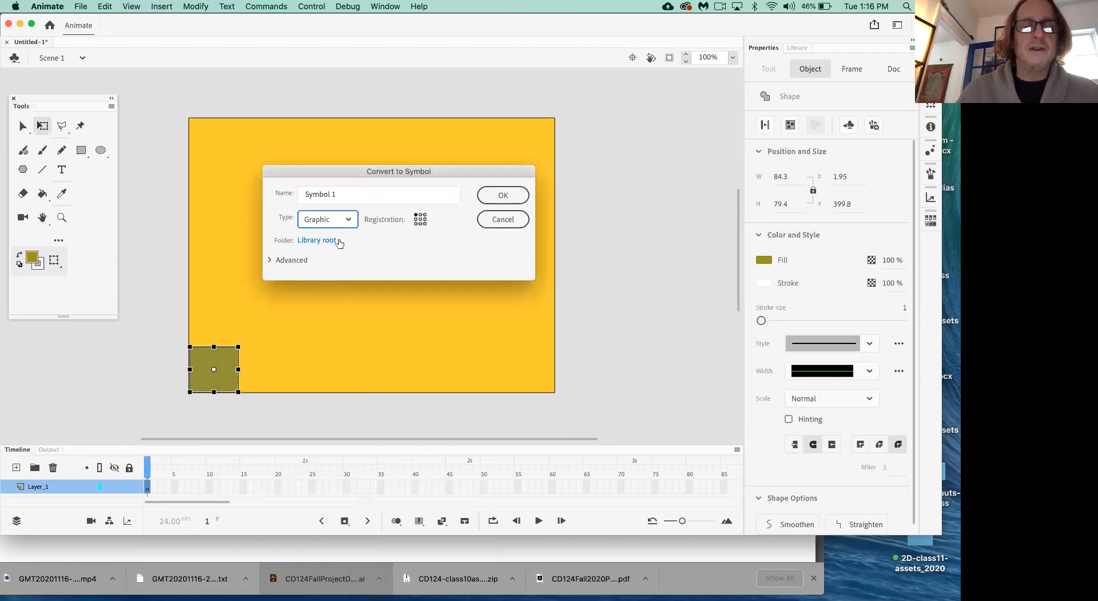
key("shift+Tab")
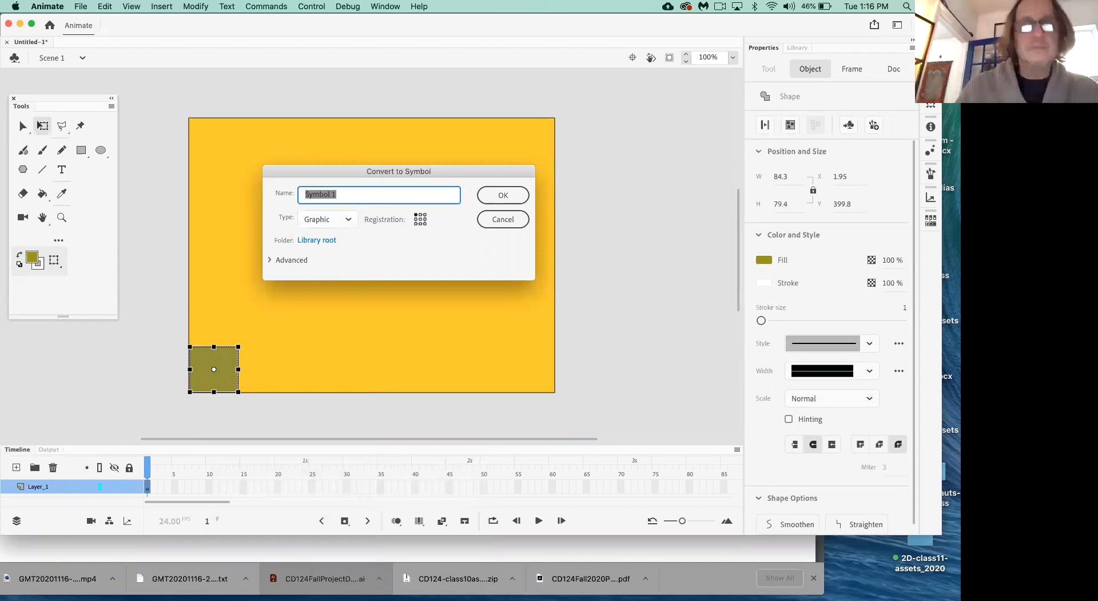
type("box")
left_click(508, 198)
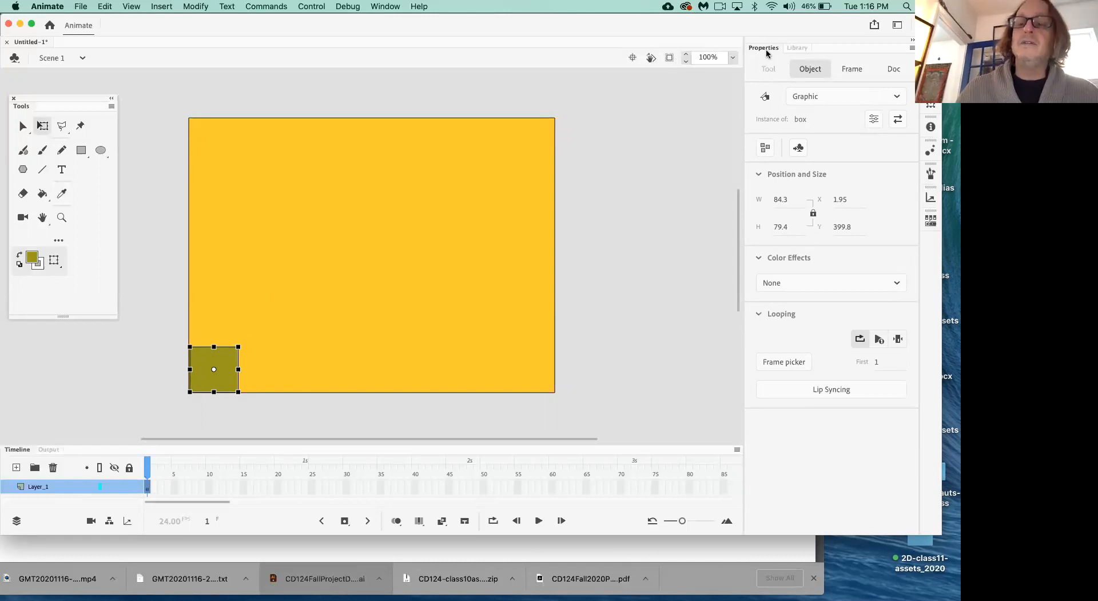
left_click(798, 48)
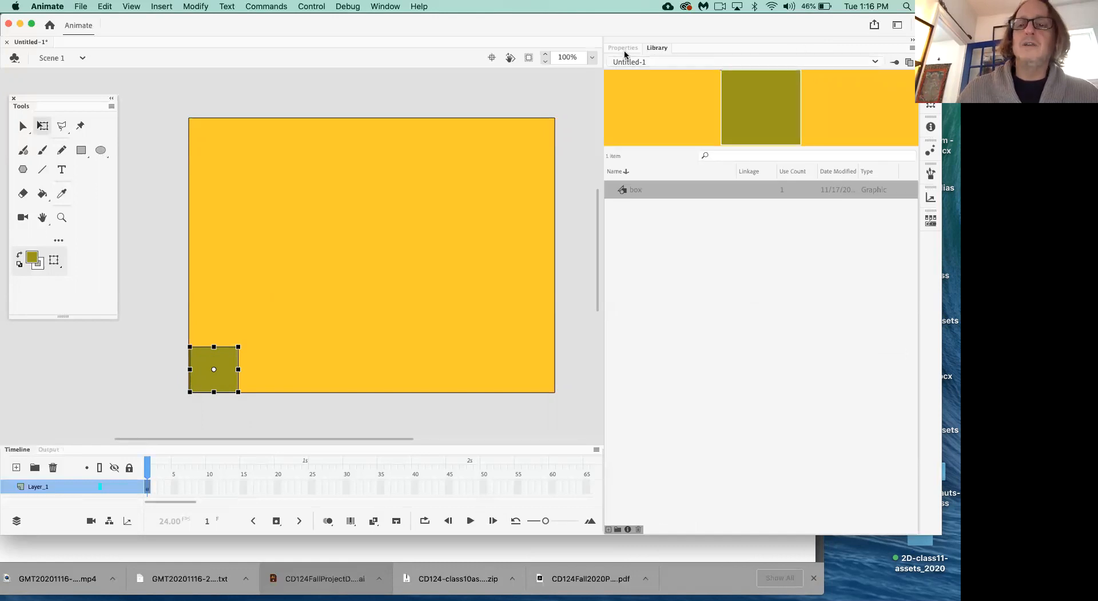
- Narrow the Library panel to widen the stage area, and make the Timeline slightly taller
left_click(625, 49)
left_click(803, 49)
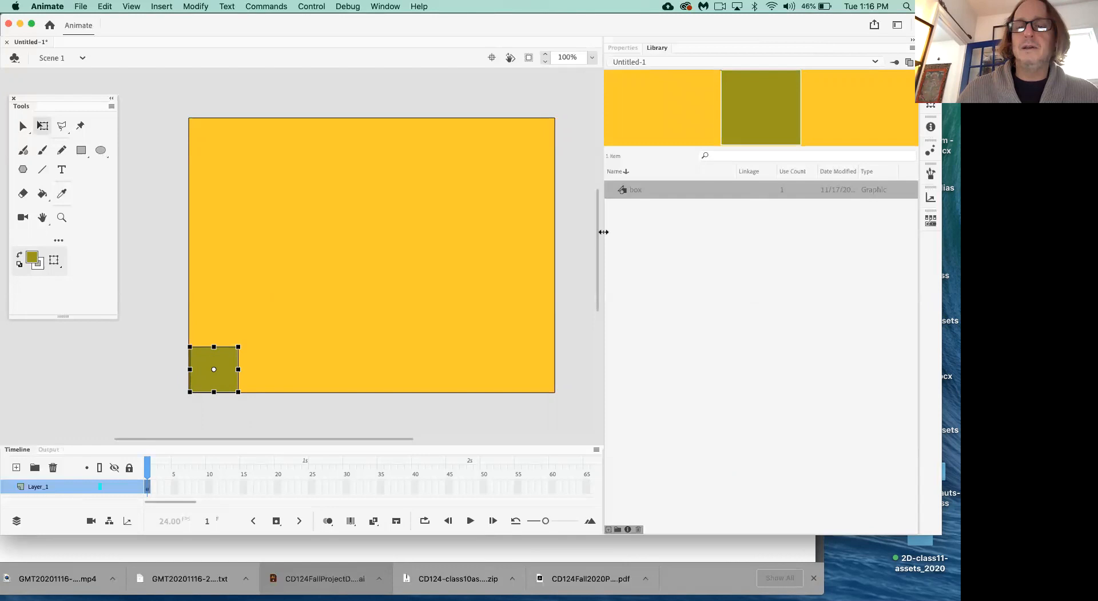
left_click_drag(604, 231, 730, 213)
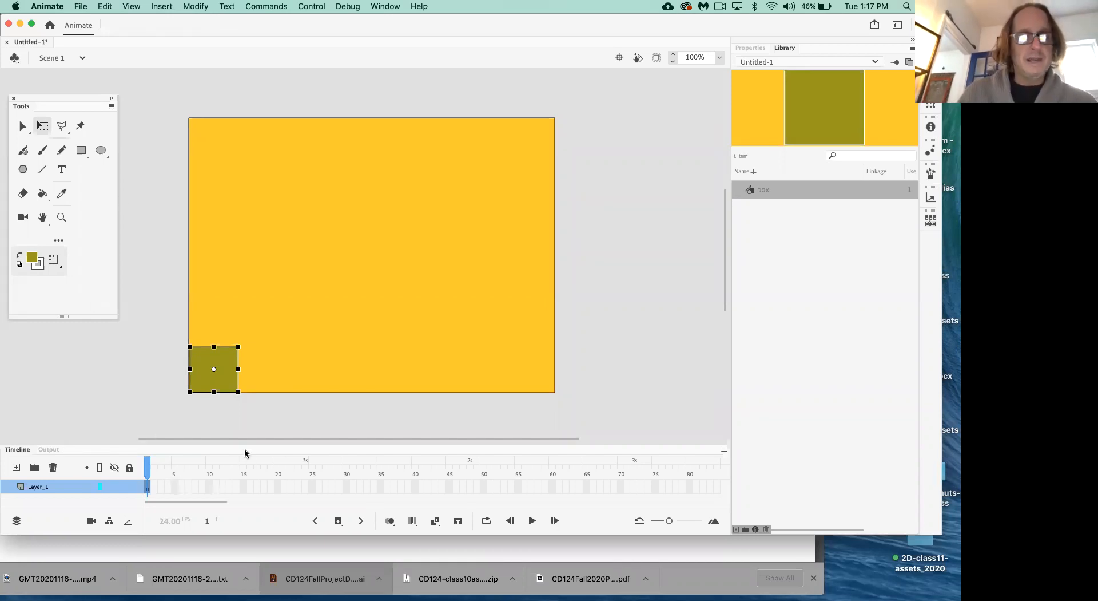
left_click_drag(247, 447, 246, 431)
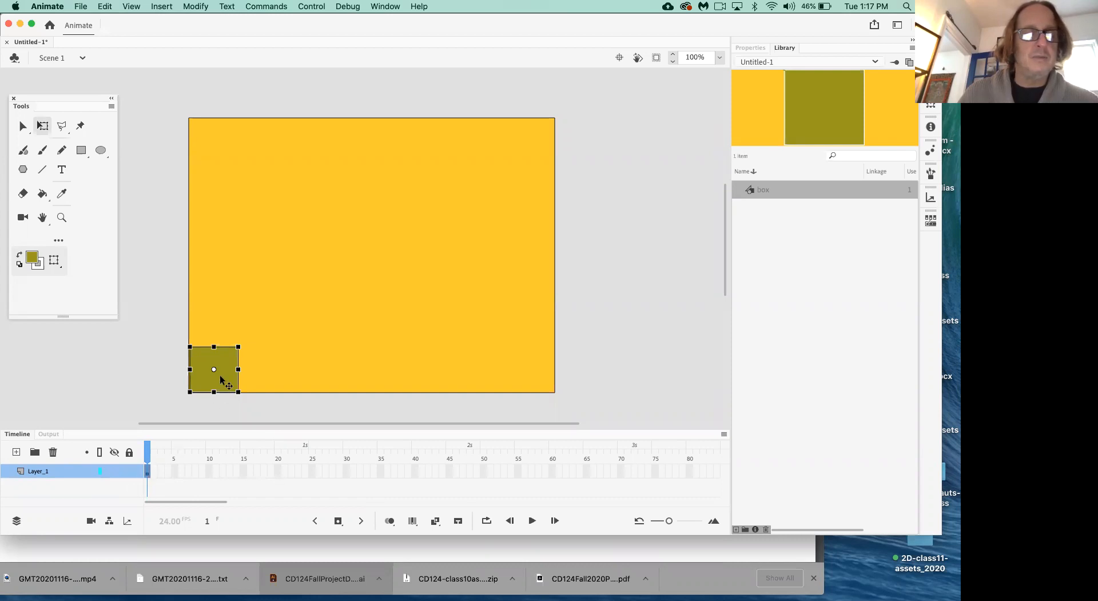
- Create a classic tween on the first frame of Layer_1 and extend its span to frame 48
right_click(148, 475)
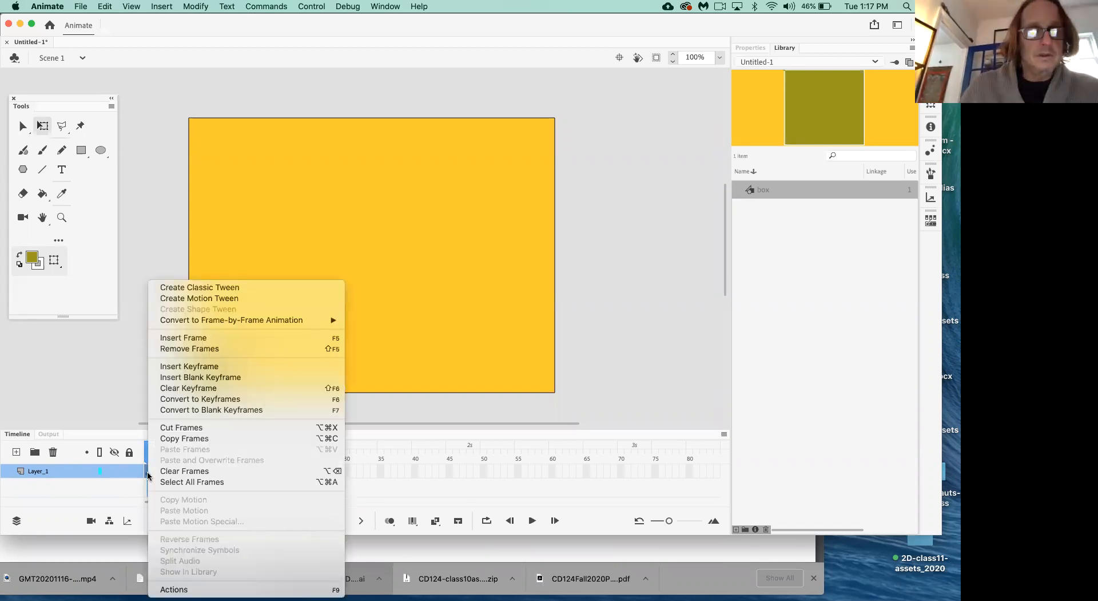
left_click(243, 287)
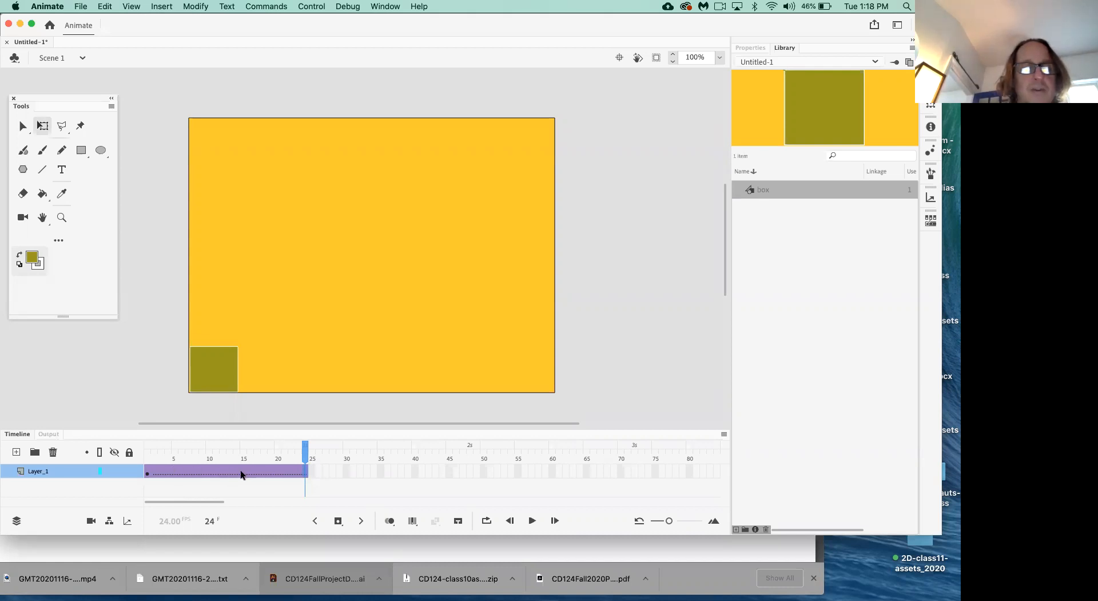
left_click_drag(209, 453, 309, 463)
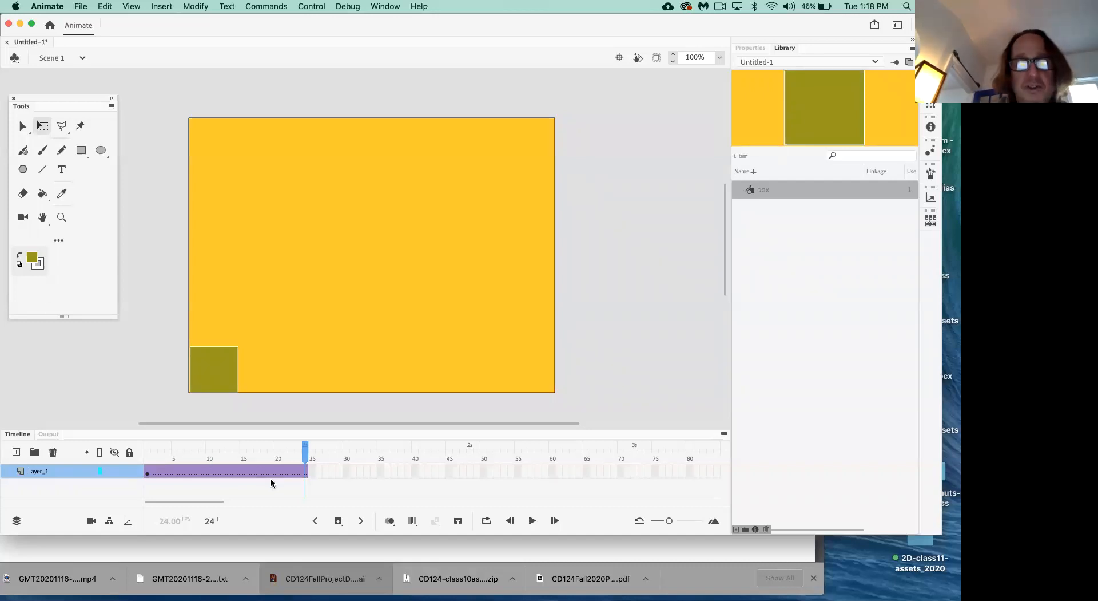
left_click(469, 471)
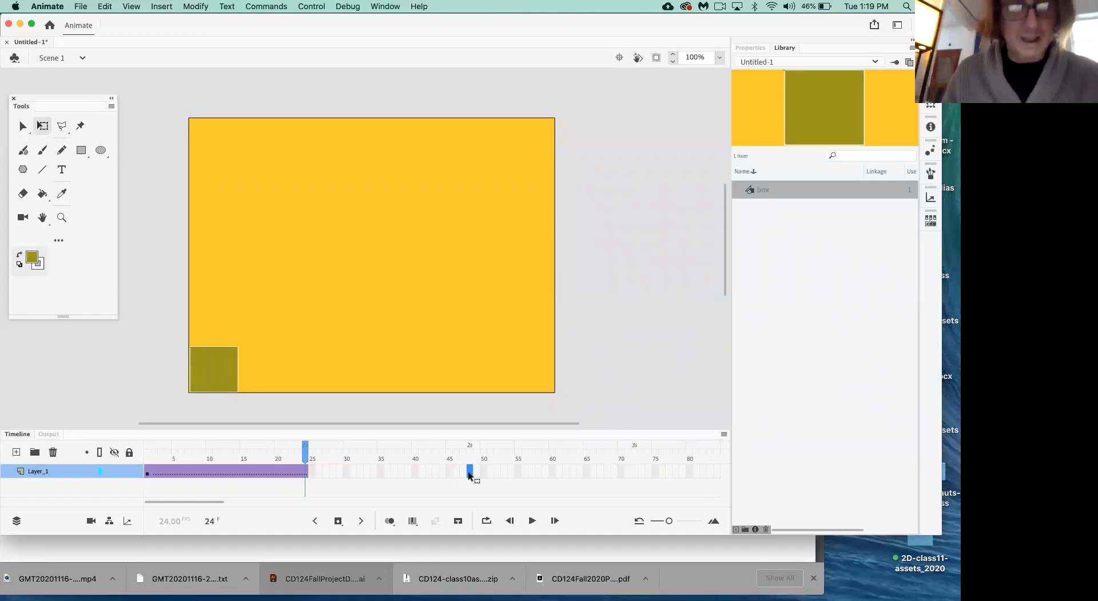
key("F5")
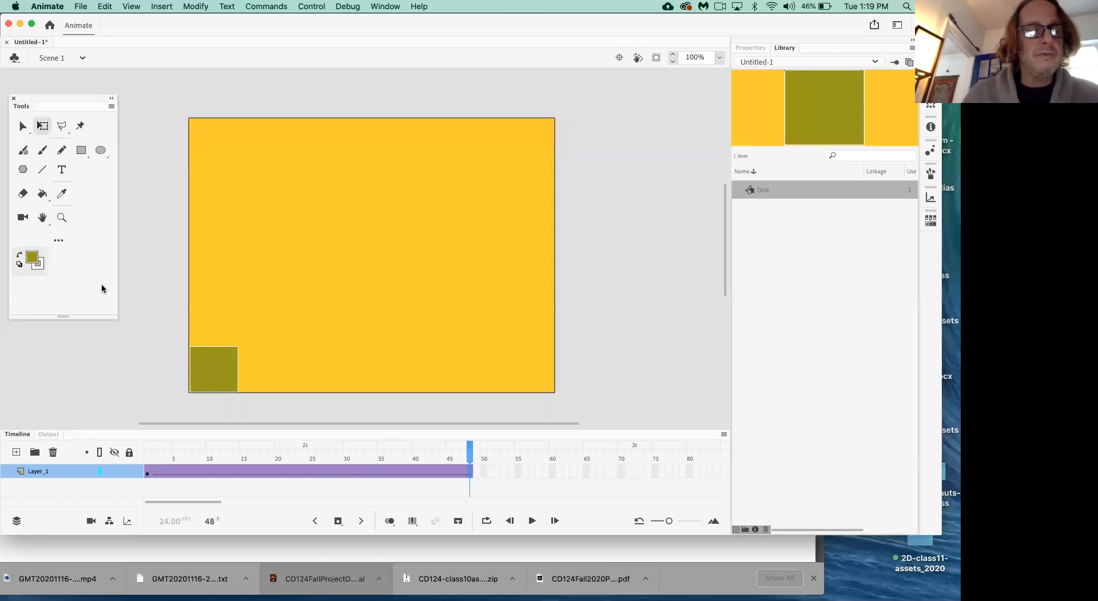
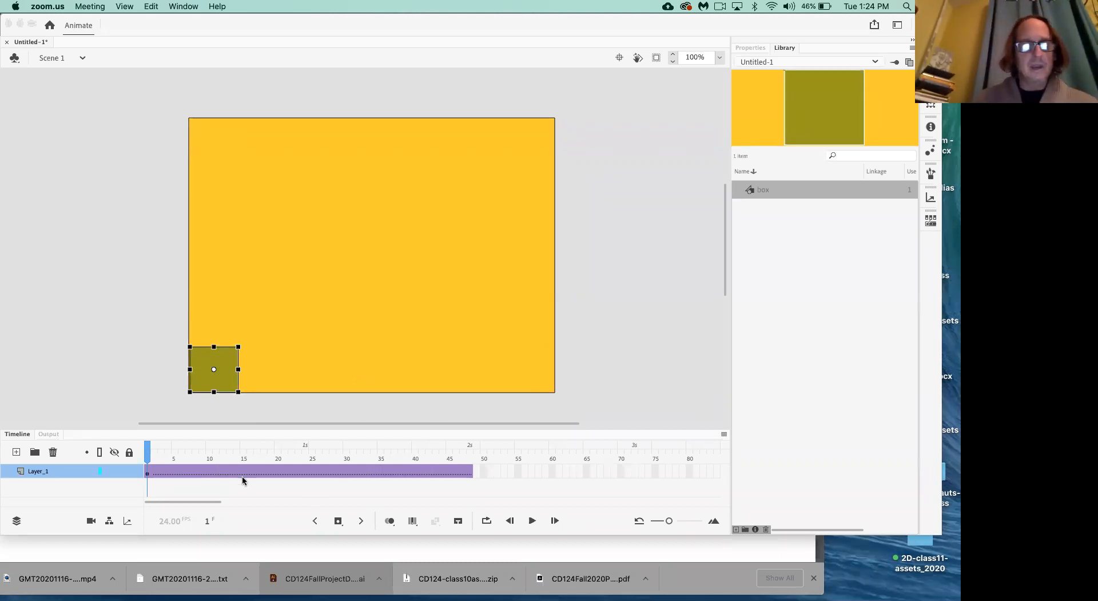
- At frame 8, move the box up and right to the stage's top edge, and compare it with frame 1
left_click(149, 455)
left_click_drag(148, 452, 196, 452)
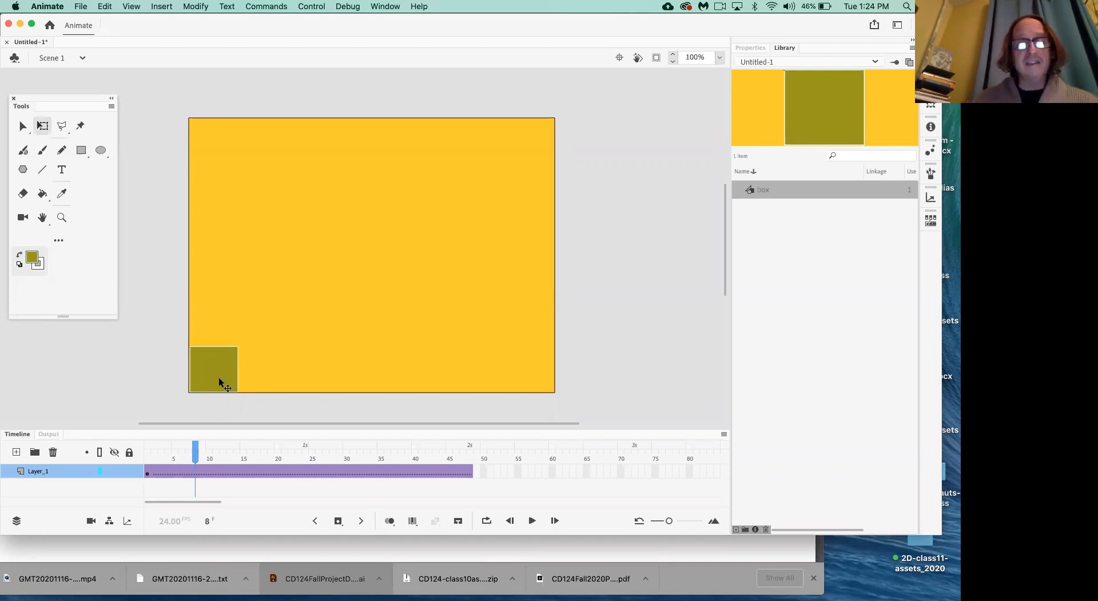
left_click_drag(221, 372, 267, 277)
left_click_drag(272, 223, 291, 153)
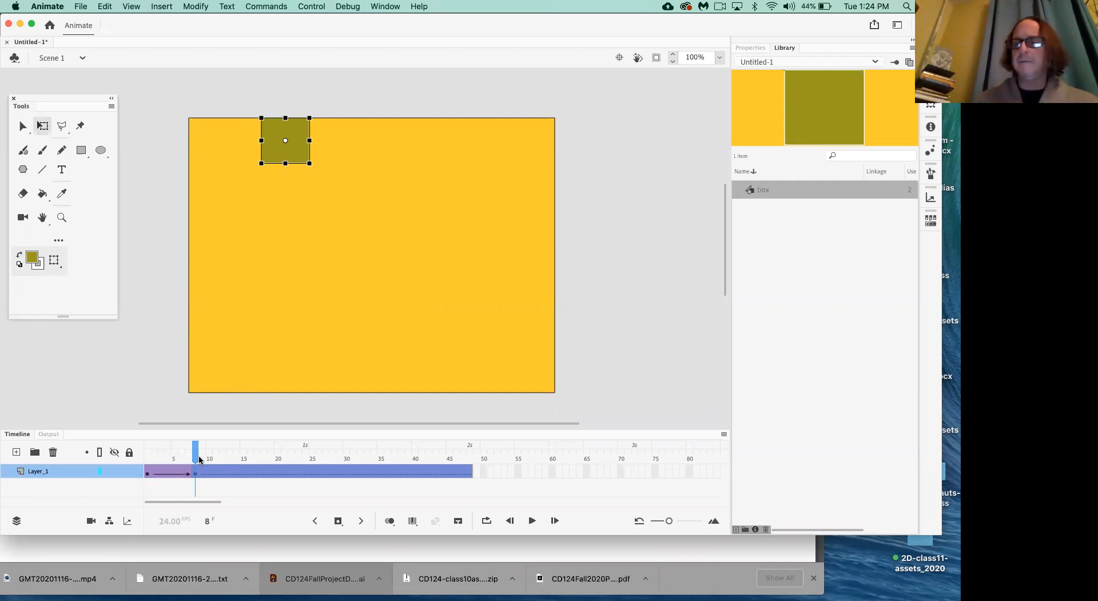
left_click(148, 473)
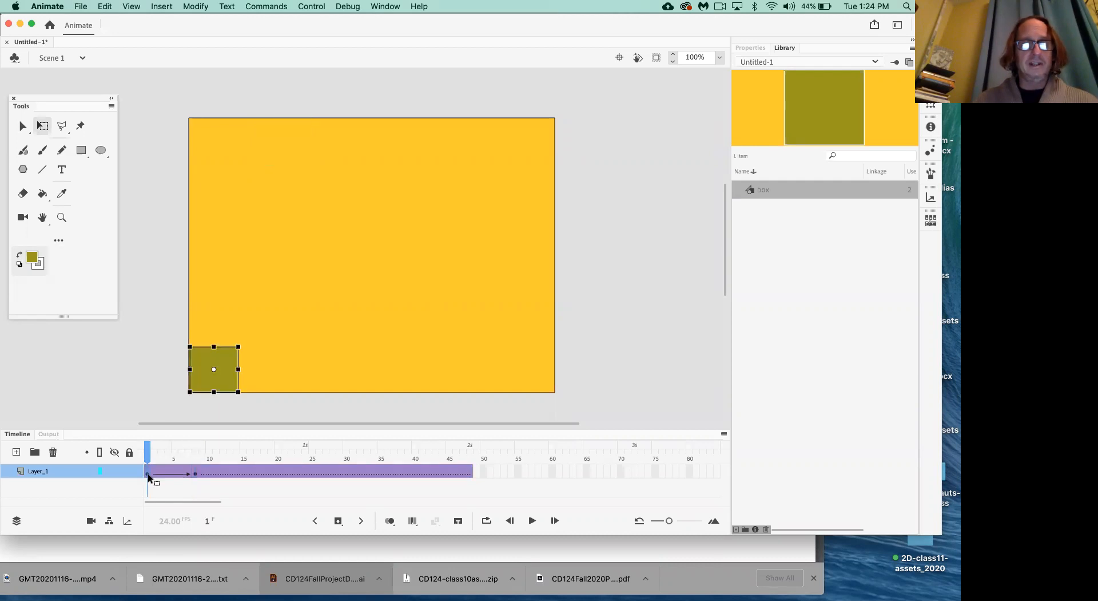
left_click(196, 474)
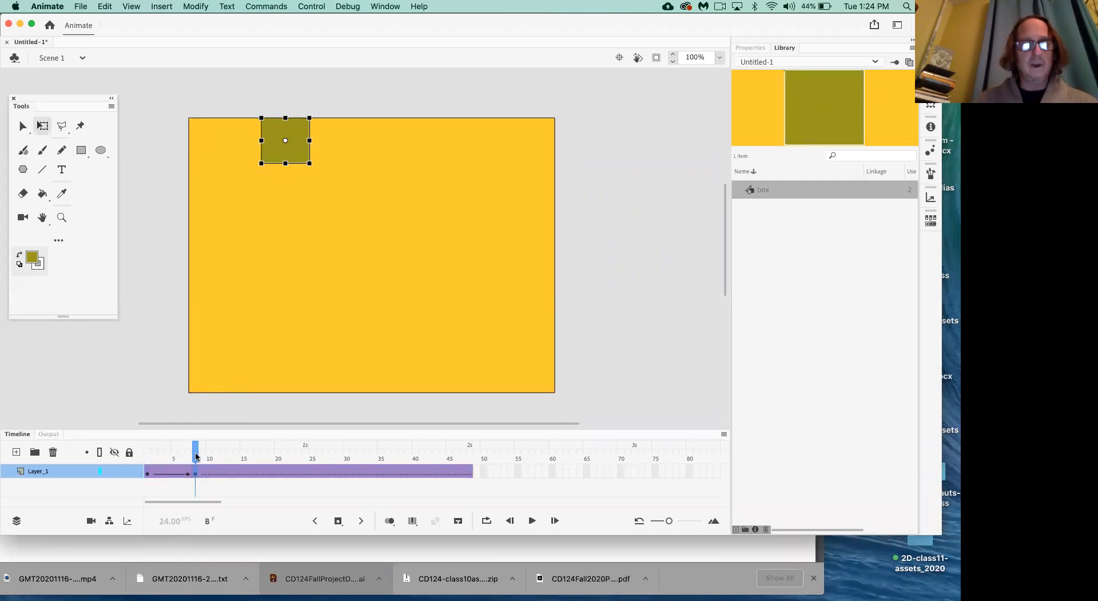
- Move the box to the middle of the stage's bottom edge at frame 16, and up and right to the top edge at frame 23
left_click_drag(197, 456, 252, 453)
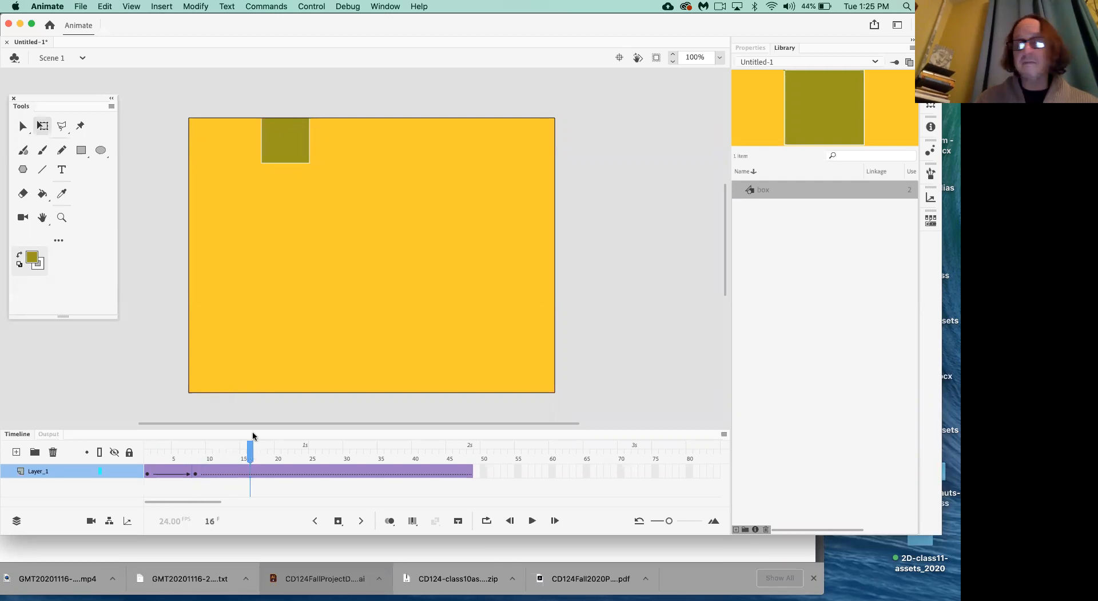
left_click_drag(293, 155, 370, 386)
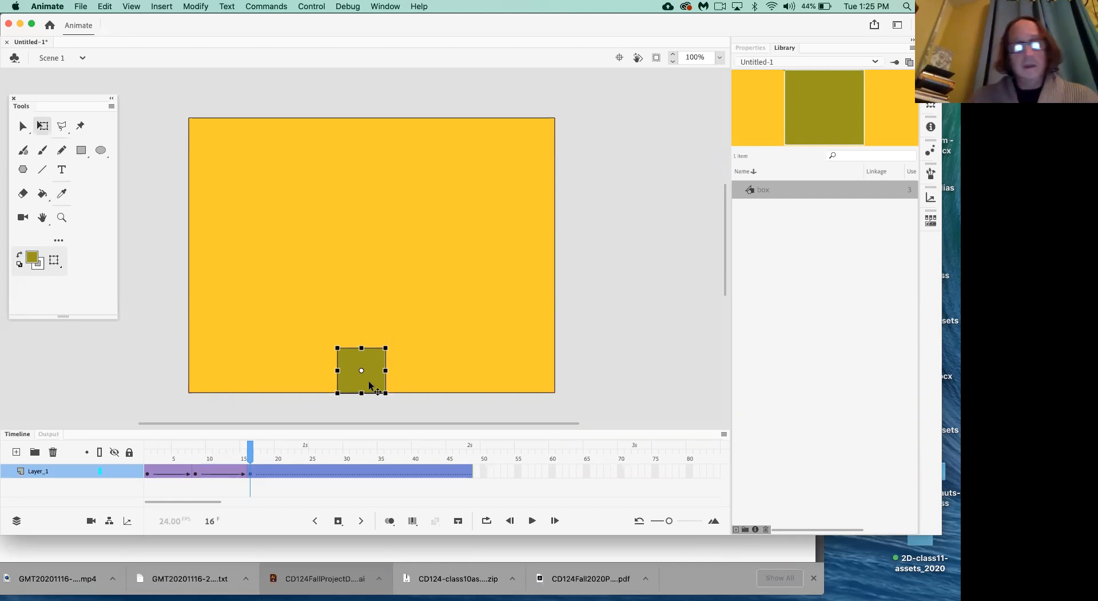
left_click(252, 458)
left_click_drag(256, 458, 301, 463)
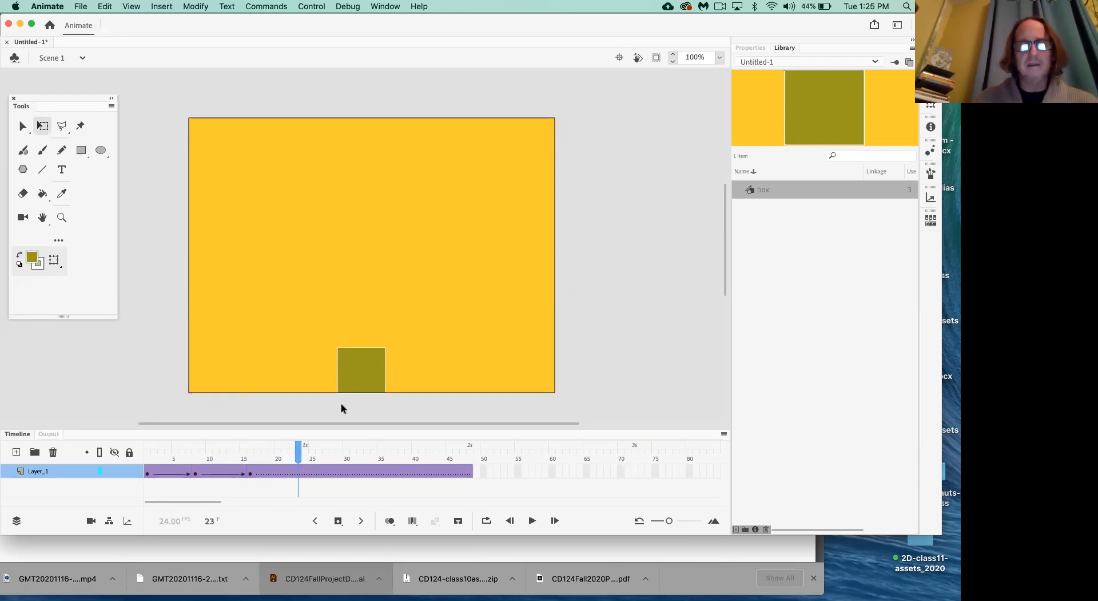
left_click_drag(367, 376, 445, 147)
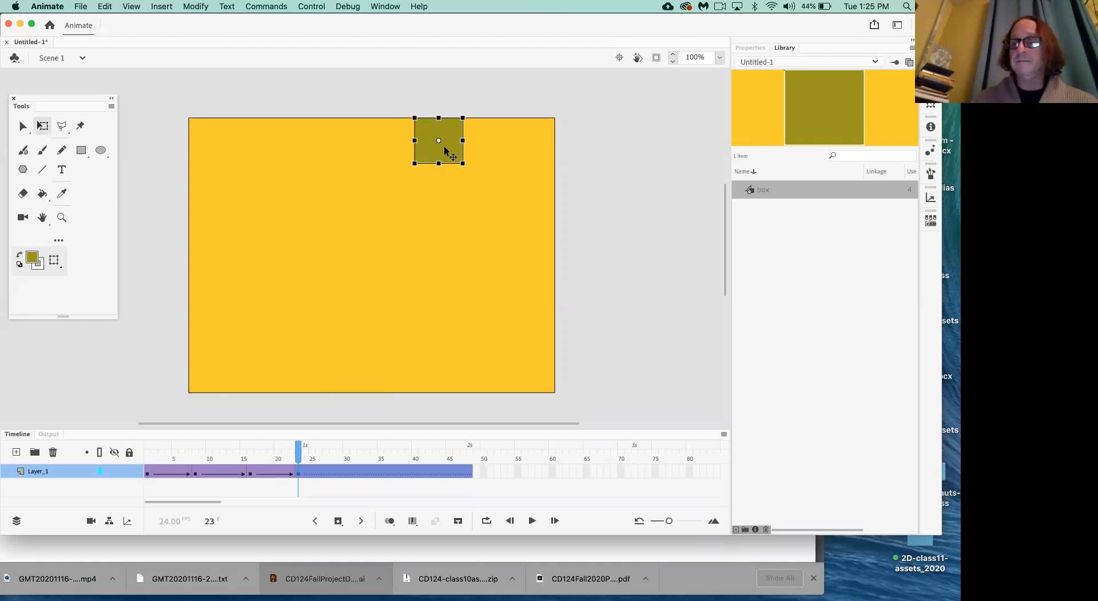
- At frame 30, move the box to the stage's lower-right corner, and play the animation from frame 1
left_click_drag(298, 456, 348, 454)
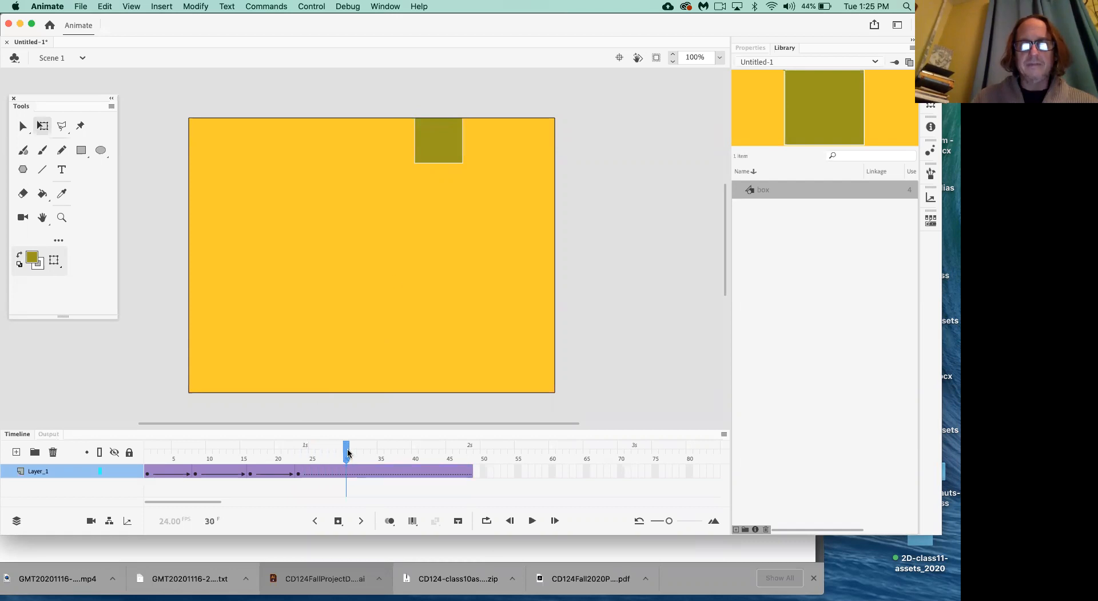
left_click_drag(446, 143, 535, 370)
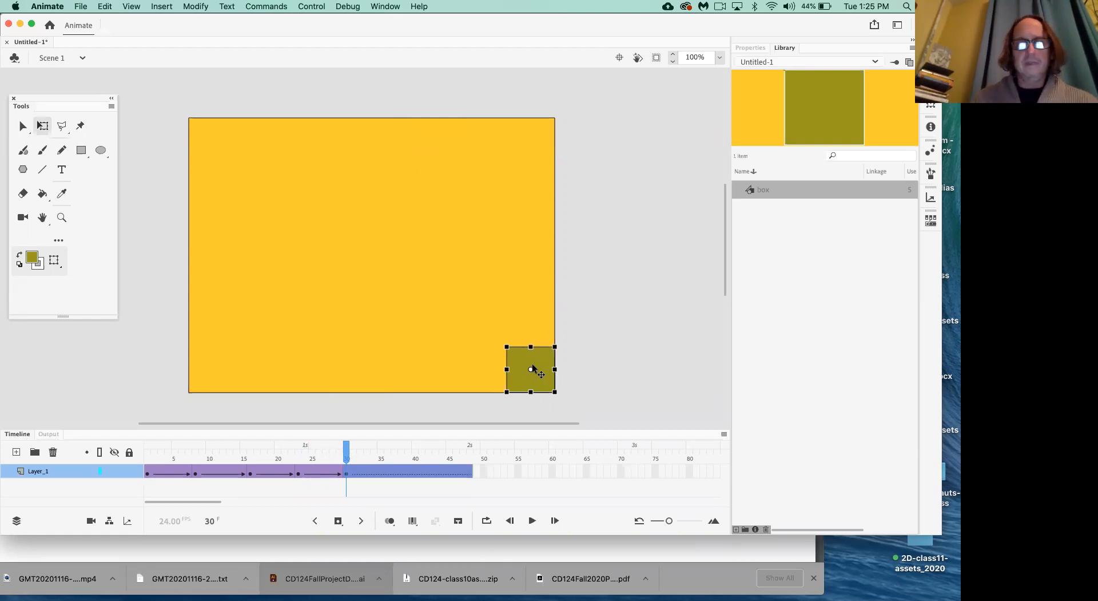
left_click_drag(347, 449, 147, 448)
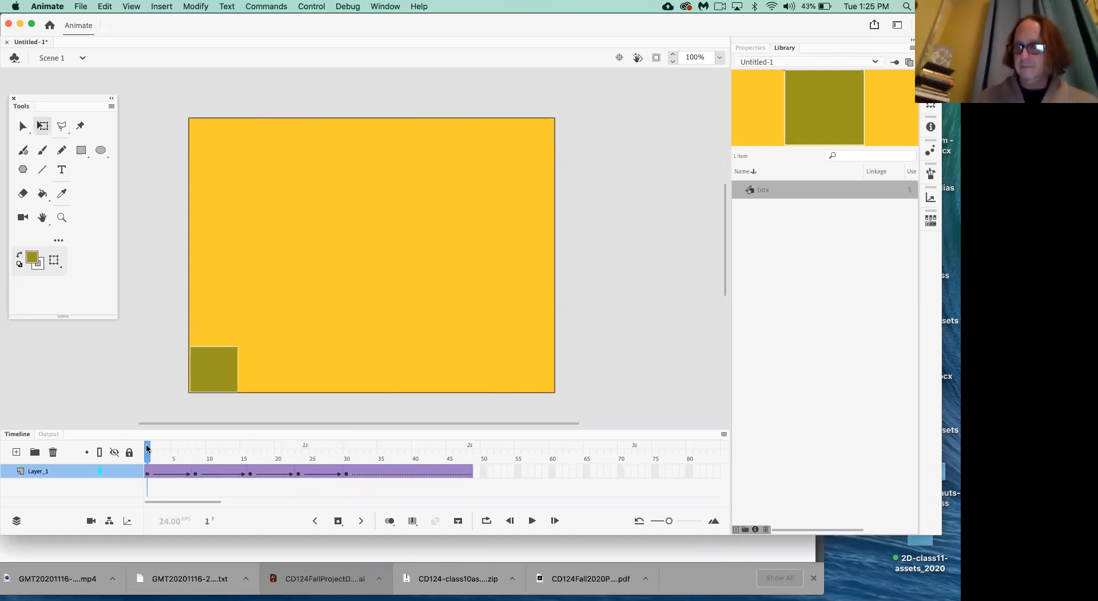
key("Return")
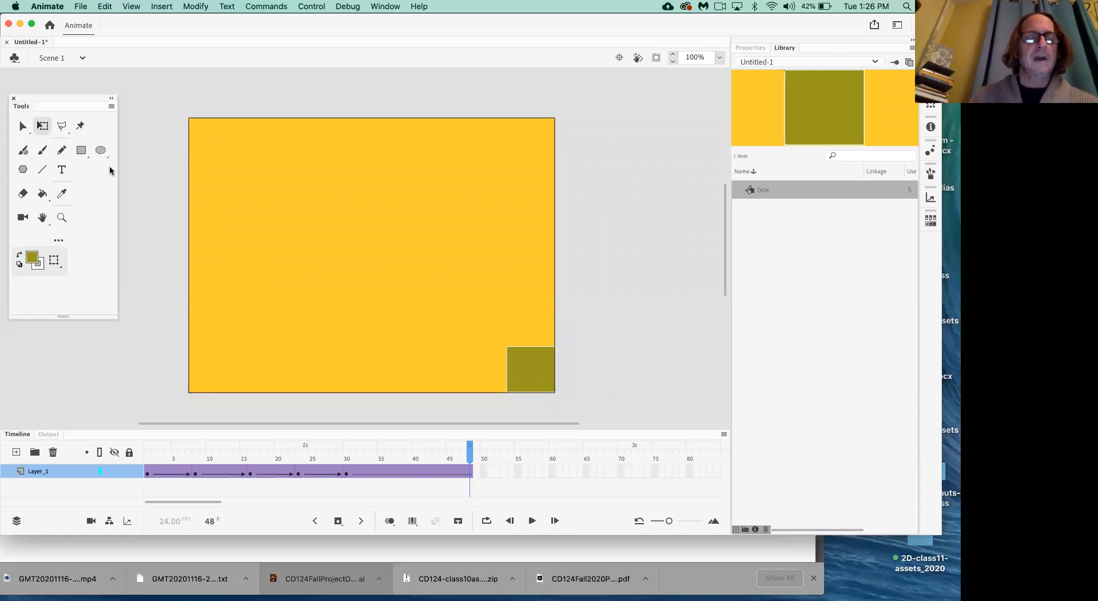
- Create a new Standard 640 × 480 document at 24 fps for ActionScript 3.0
left_click(84, 8)
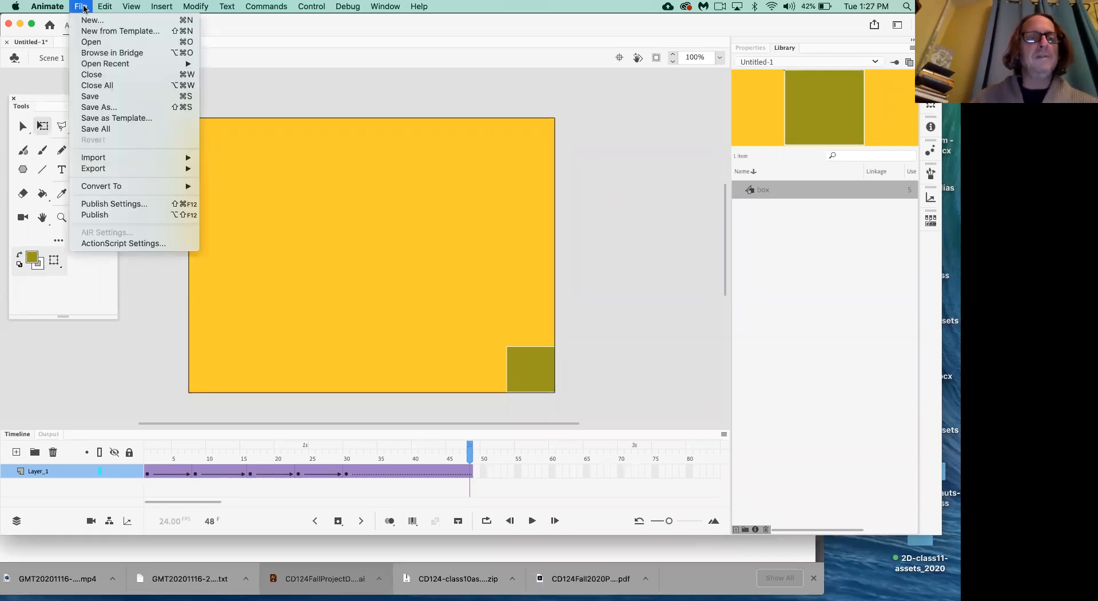
left_click(94, 21)
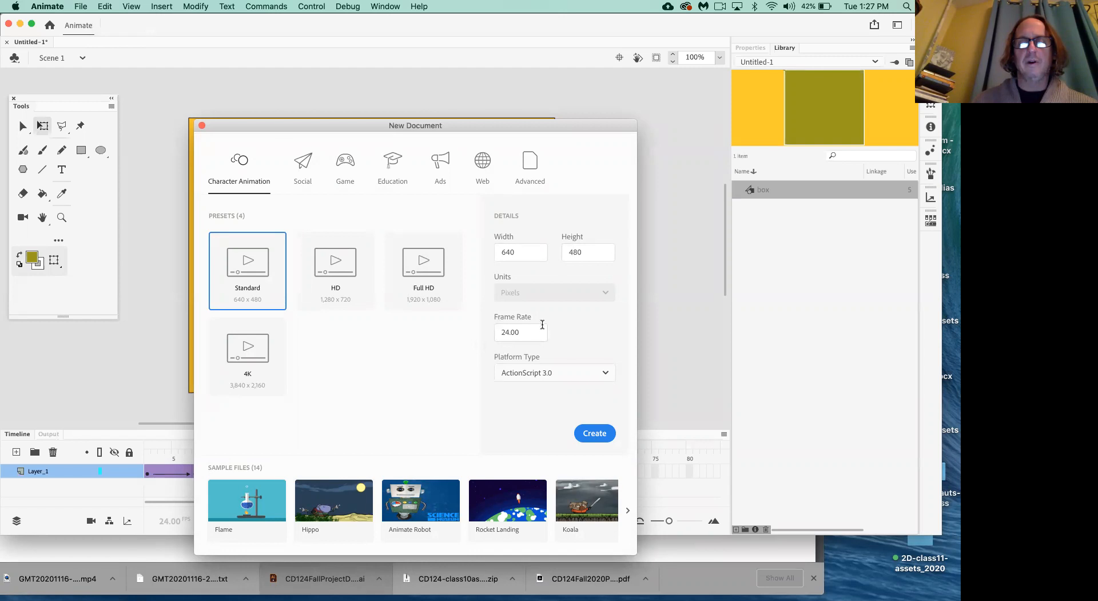
left_click(594, 433)
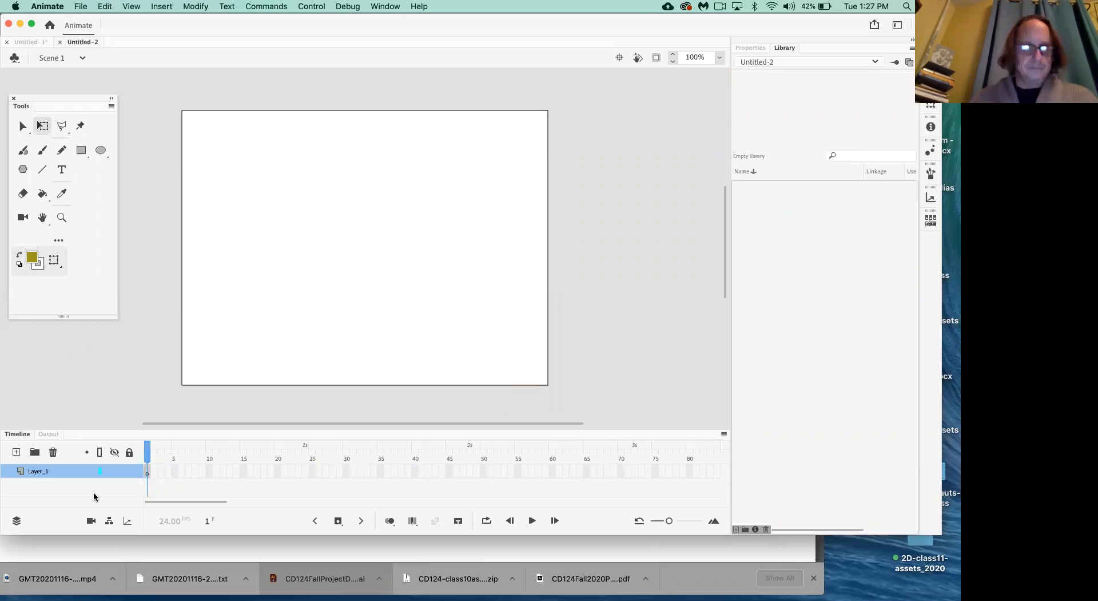
- Switch to Chrome to read the Kinetic Type section of the class notes, and return to Adobe Animate
key("super+Tab")
key("super+Tab")
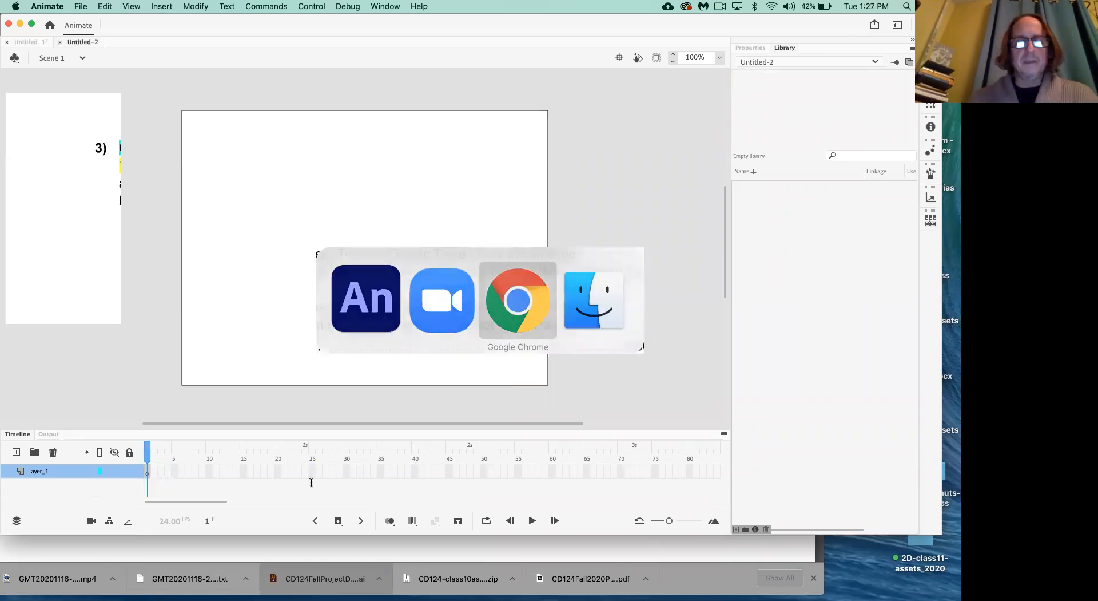
scroll(312, 482, "down", 3)
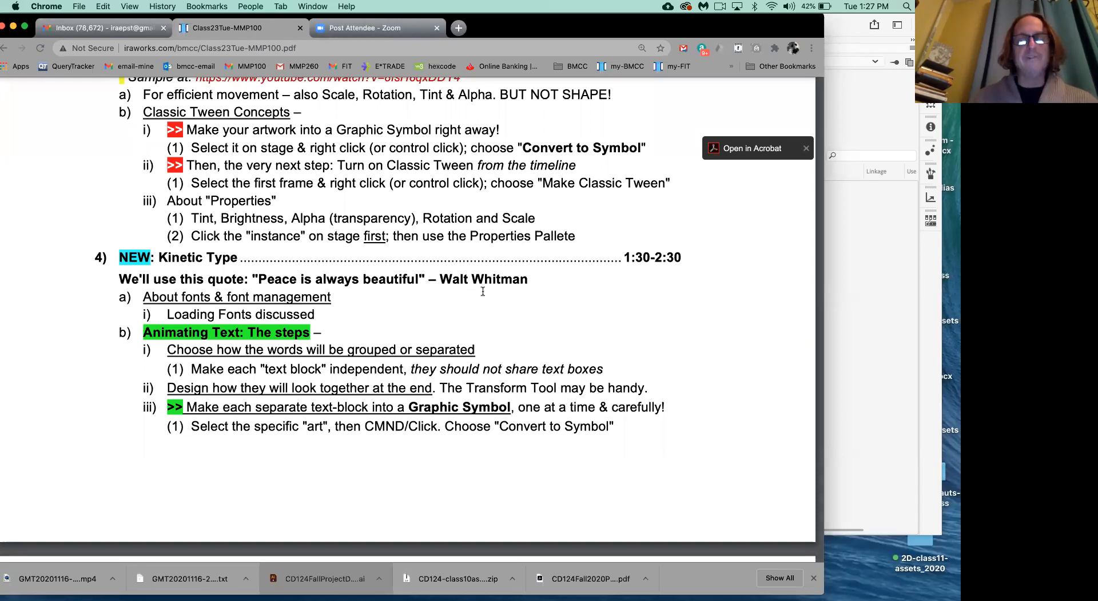
key("super+Tab")
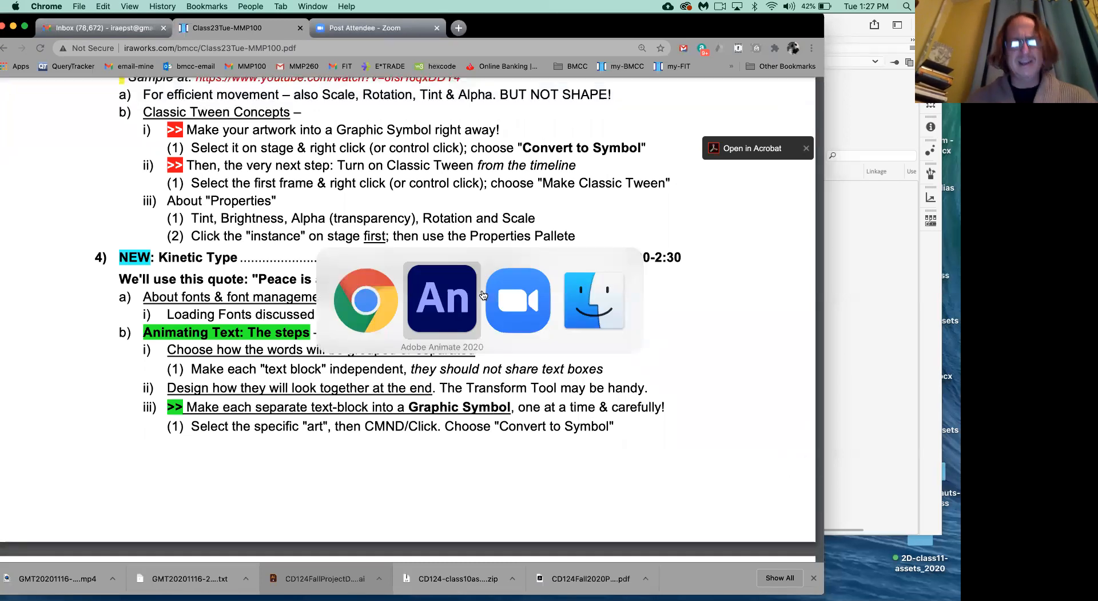
key("super+Tab")
key("super+Tab")
key("super+Tab")
key("super+Tab")
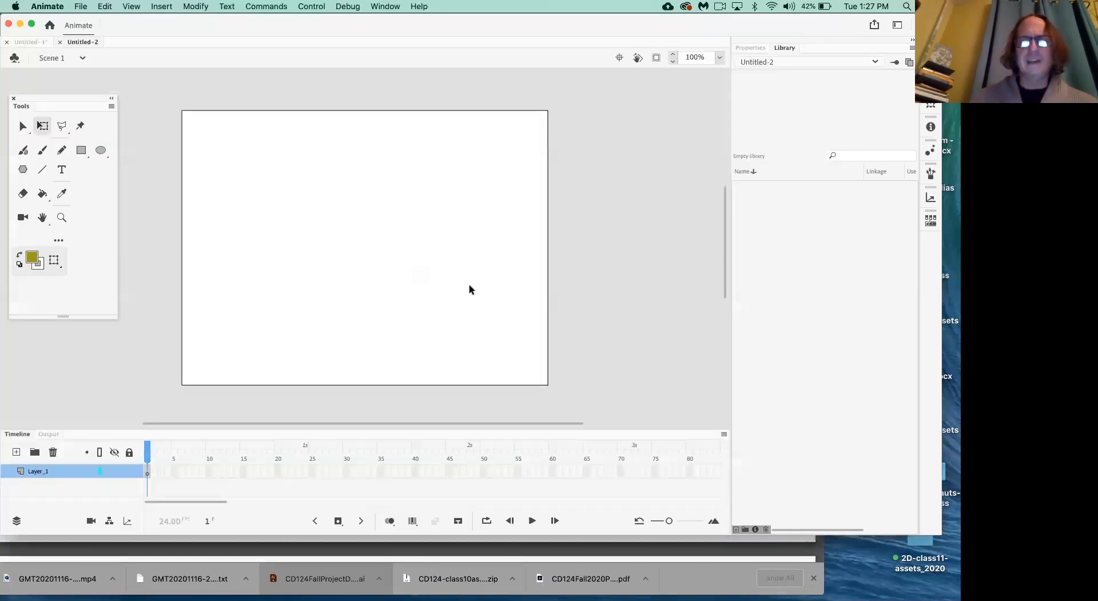
- Add the text PEACE in capitals in the upper part of the stage with the Text tool
left_click(62, 171)
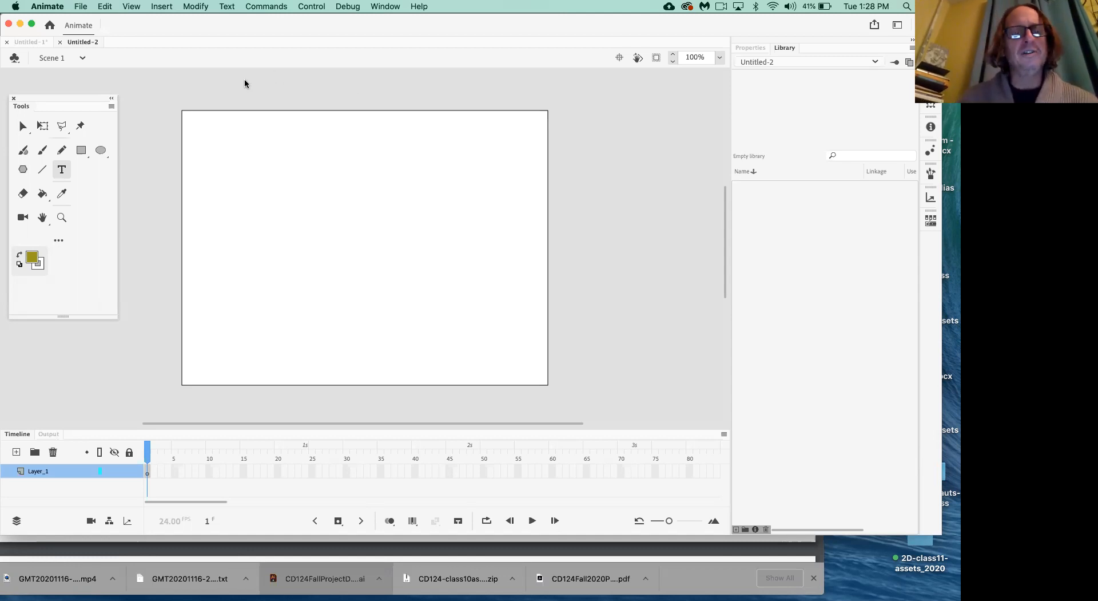
left_click(63, 171)
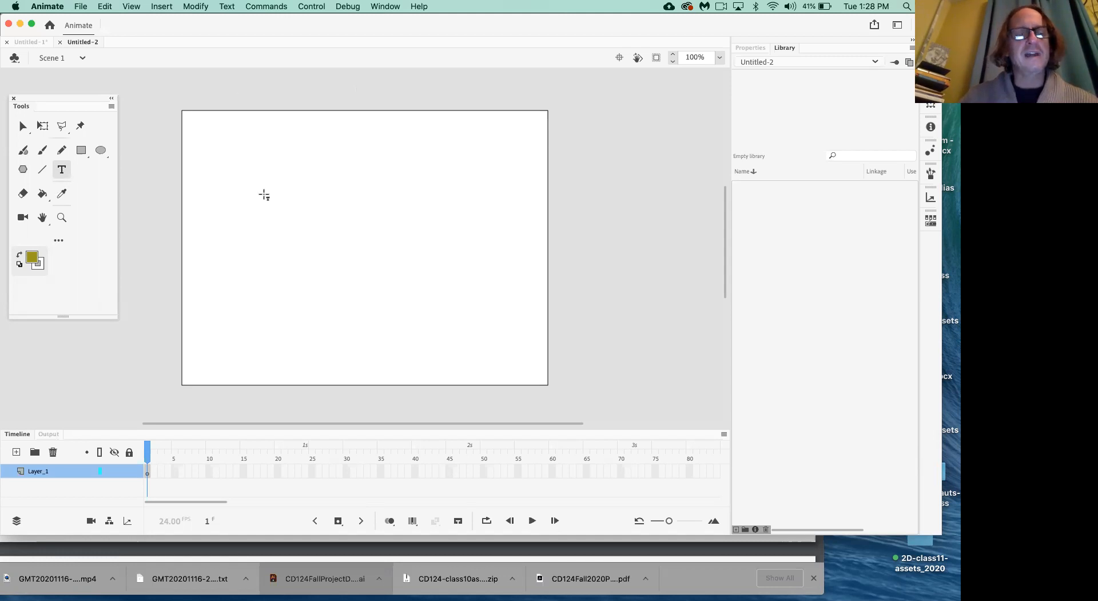
left_click(300, 178)
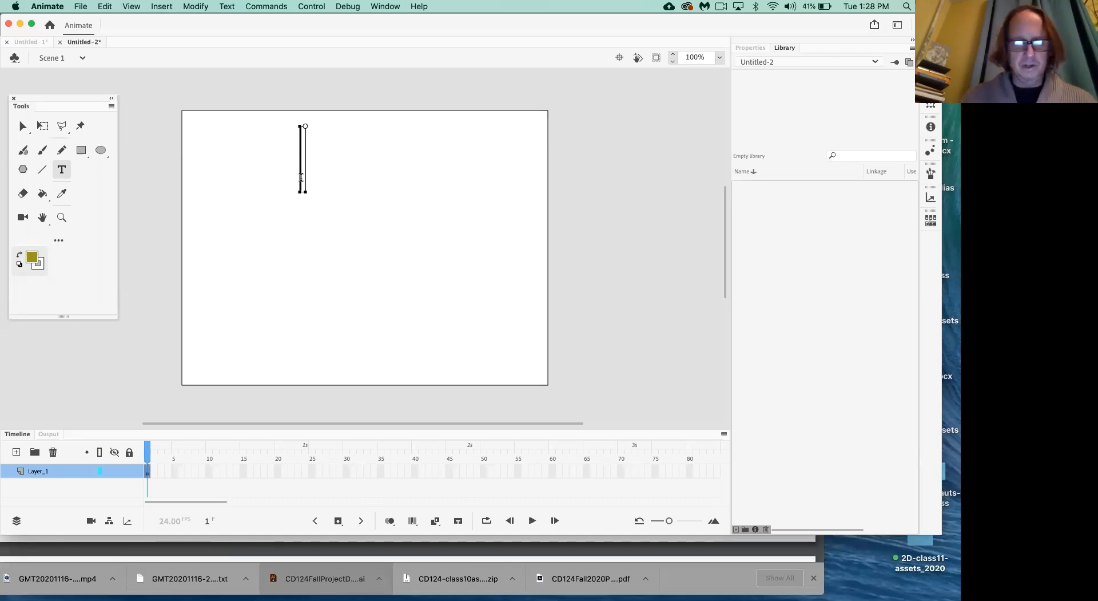
type("pEACE")
key("BackSpace")
key("BackSpace")
key("BackSpace")
key("BackSpace")
key("BackSpace")
type("PEACE")
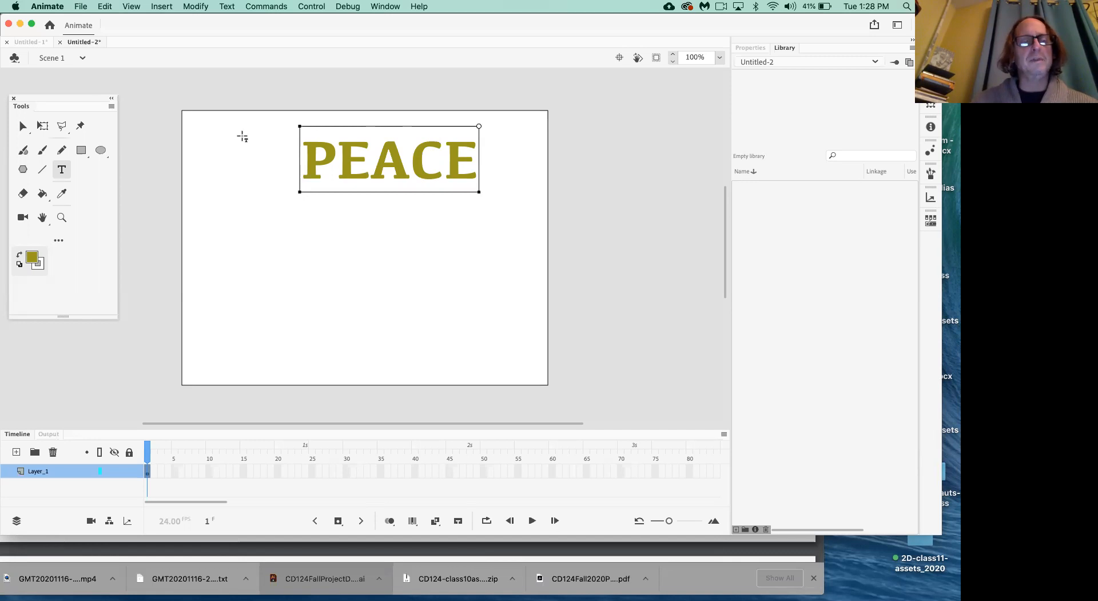
- Undo the PEACE text, and try a wide fixed-width text box across the stage's top before undoing it too
key("super+z")
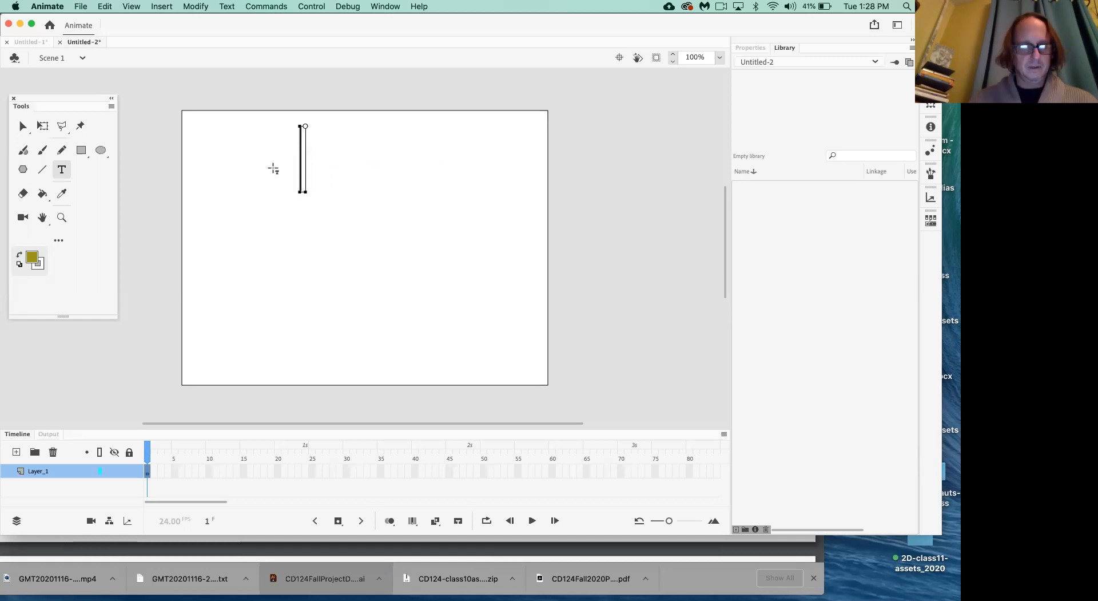
key("super+z")
left_click_drag(262, 151, 475, 243)
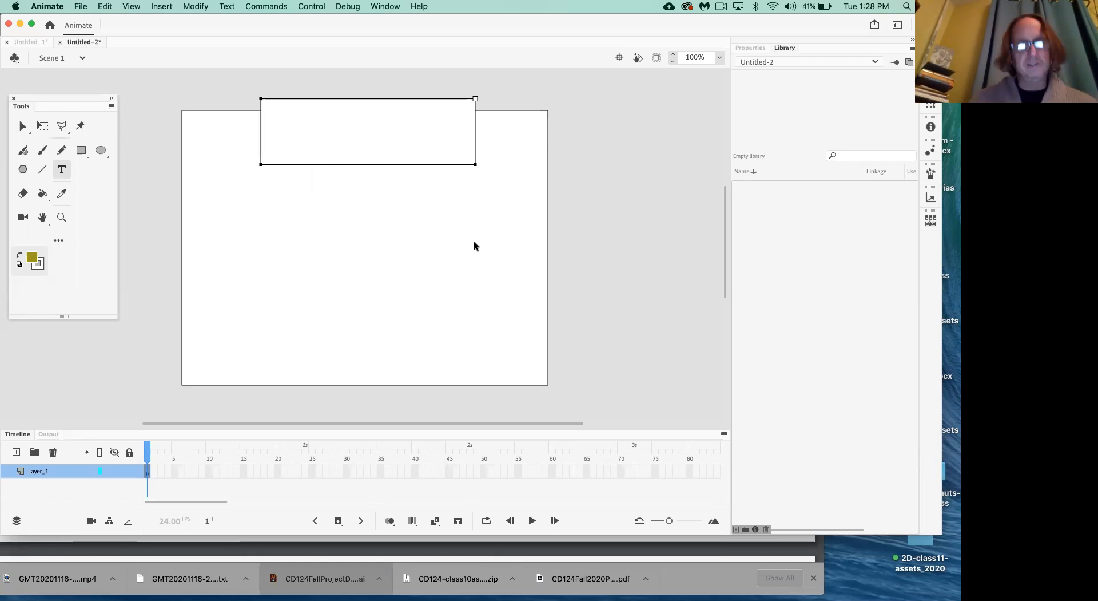
key("super+z")
- Add the text PEACE in capitals in the upper middle of the stage, and show its text properties
left_click(263, 212)
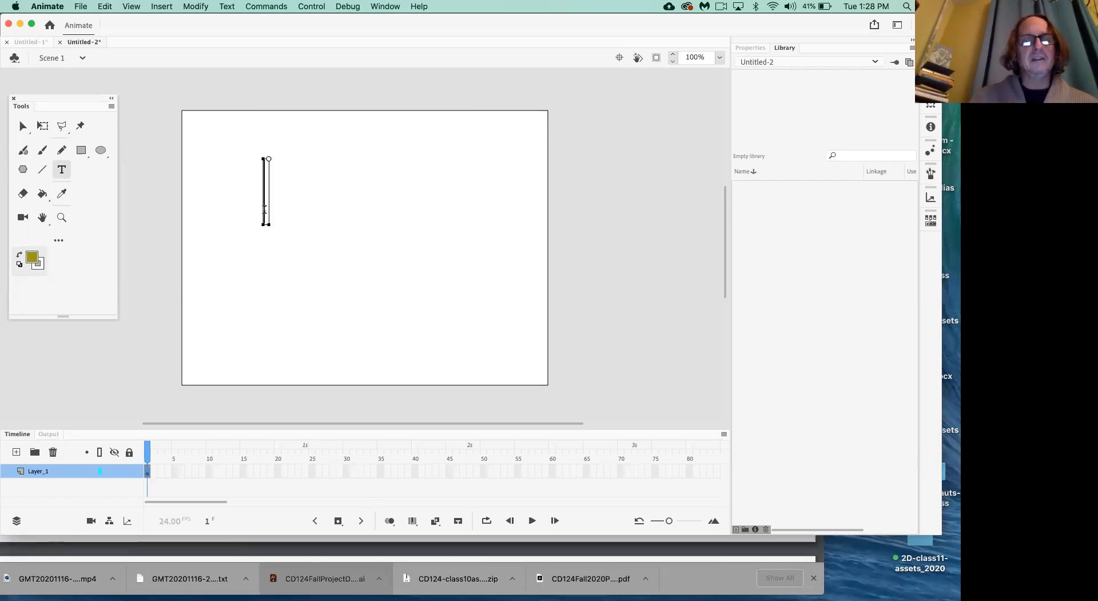
type("PEACE")
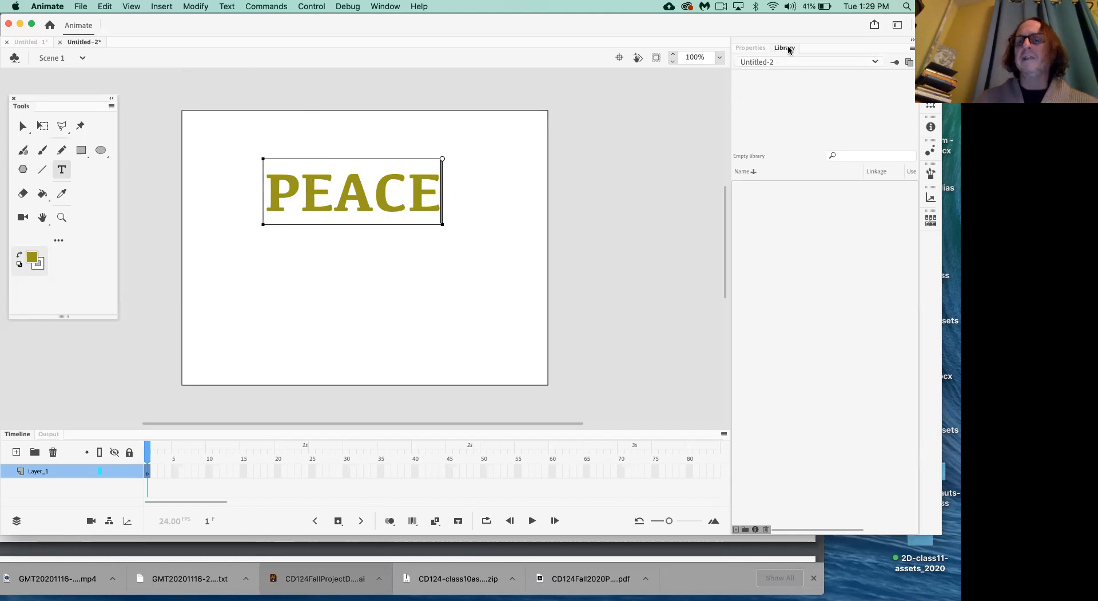
left_click(759, 49)
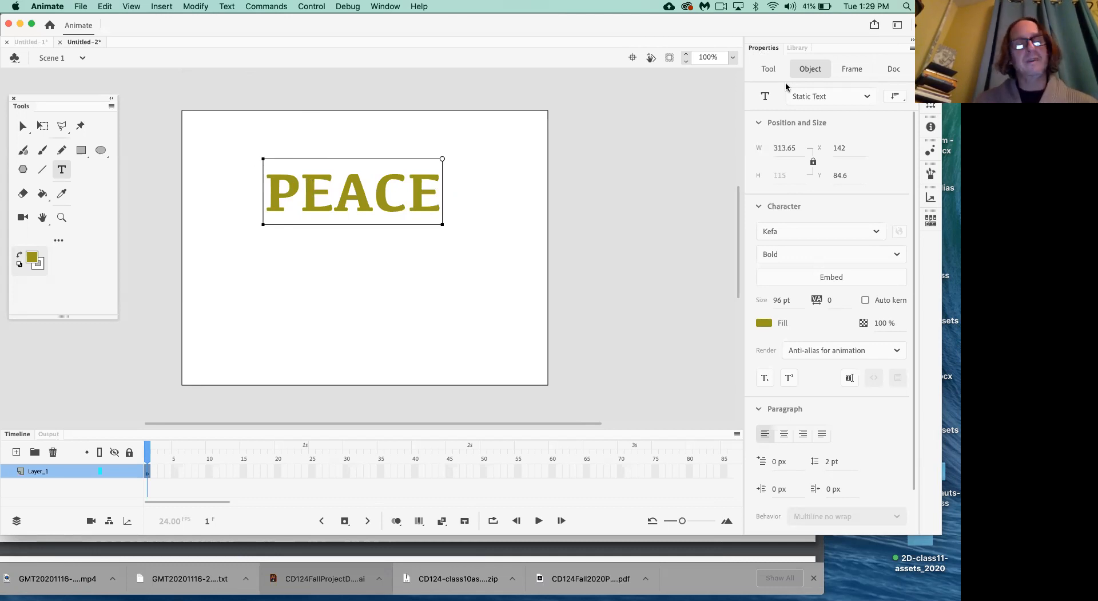
- Try the Kohinoor Devanagari font while the PEACE text is still being edited, and leave text editing with nothing selected
left_click(876, 233)
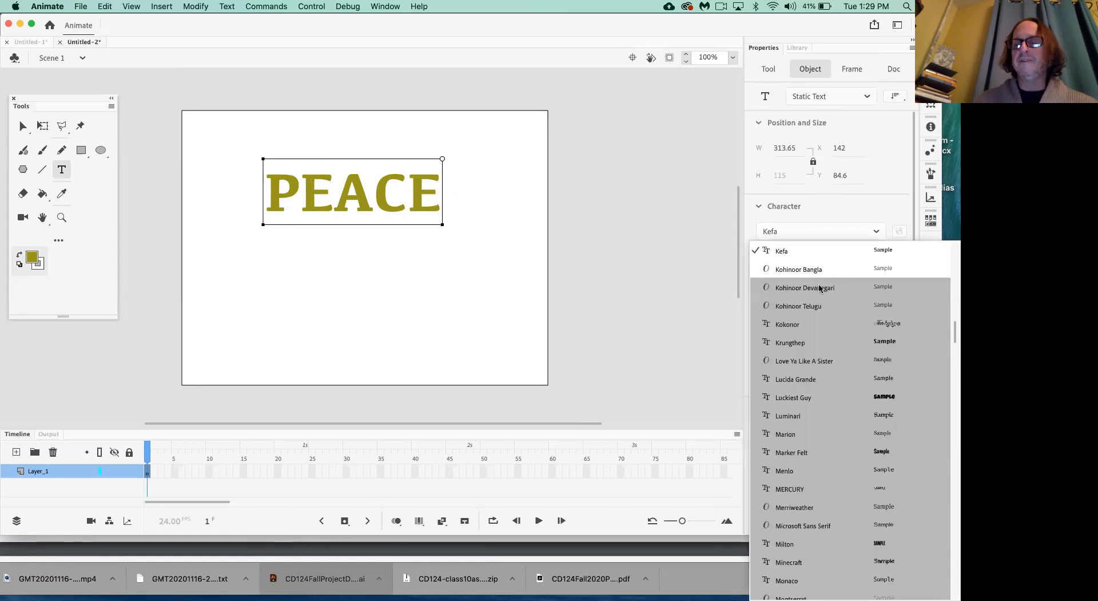
left_click(818, 293)
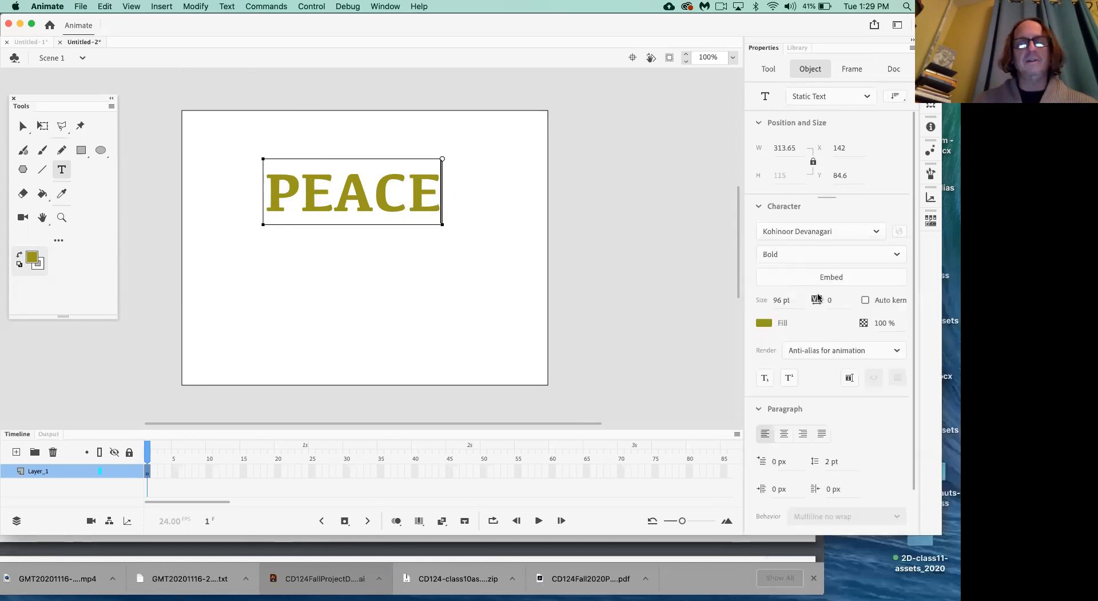
left_click(23, 127)
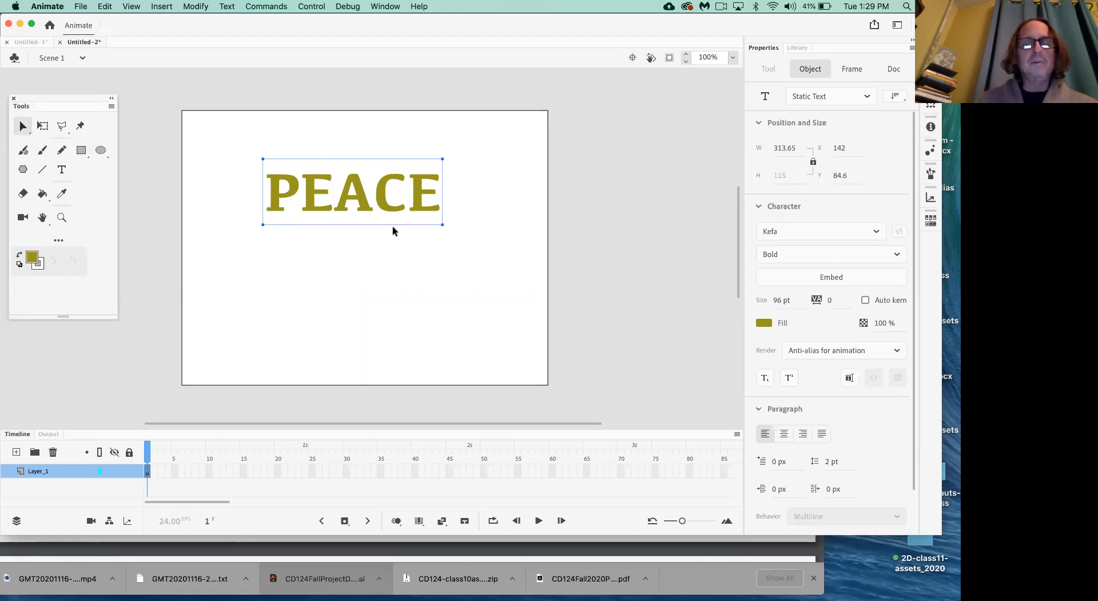
left_click(361, 257)
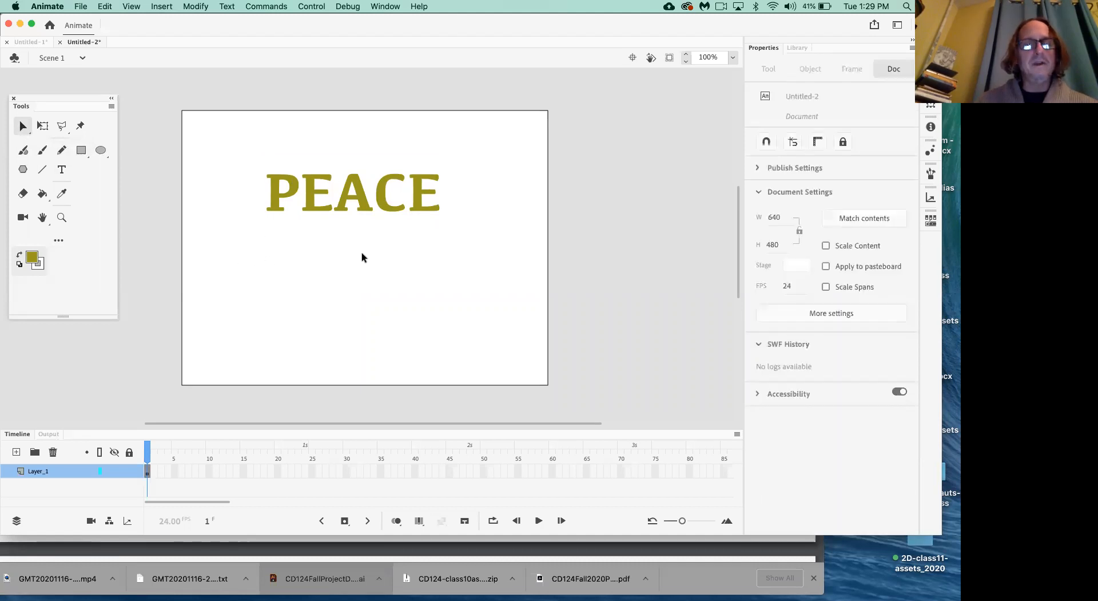
- Select the PEACE text object and try the Kokonor font and others further along the font list
left_click(353, 199)
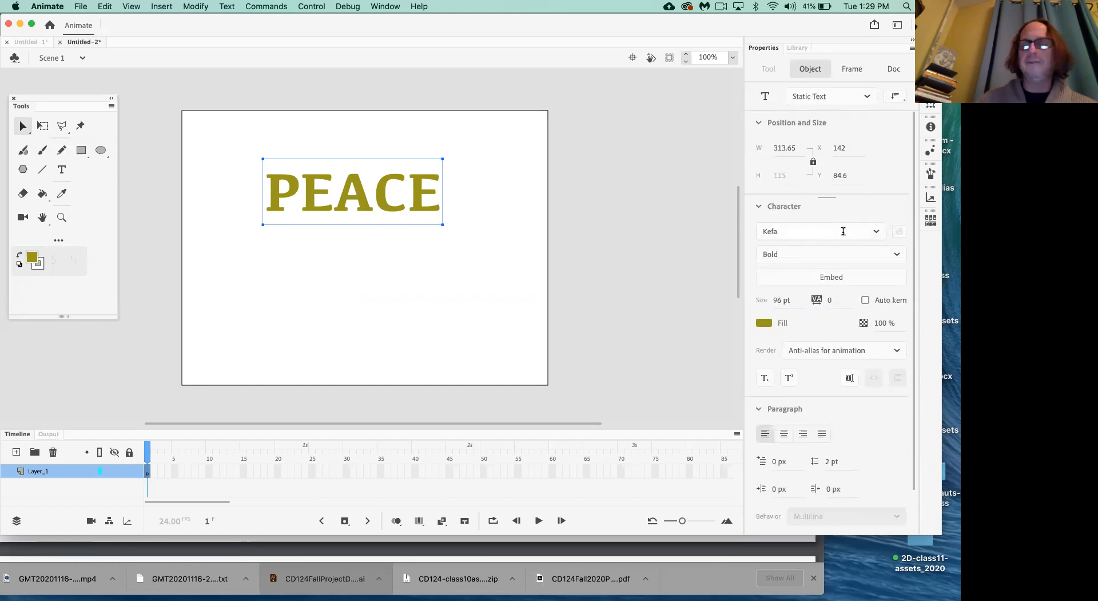
left_click(877, 231)
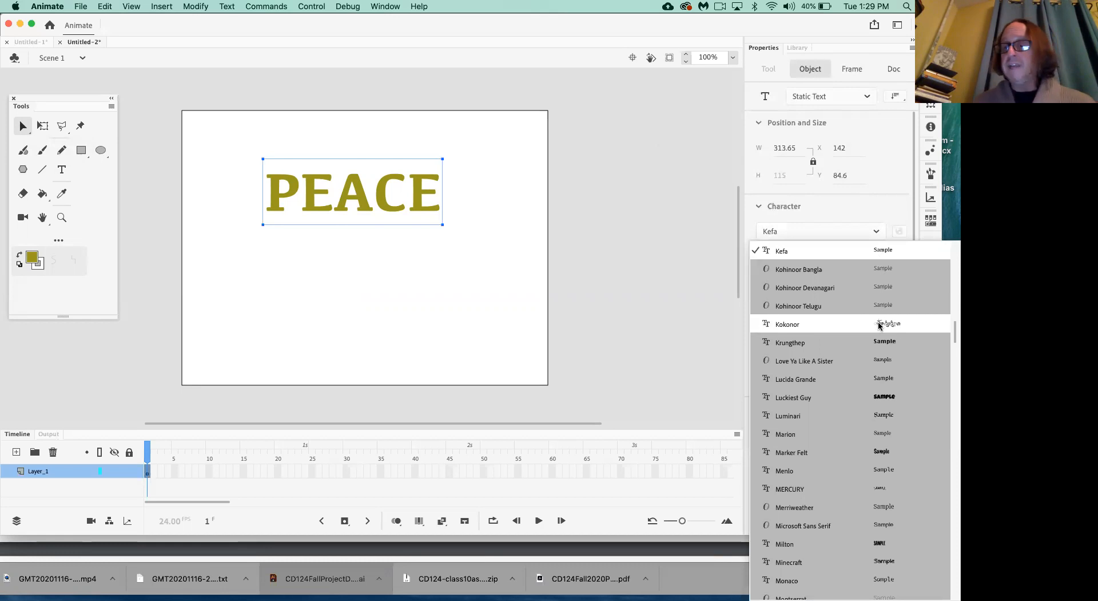
left_click(880, 325)
left_click(877, 230)
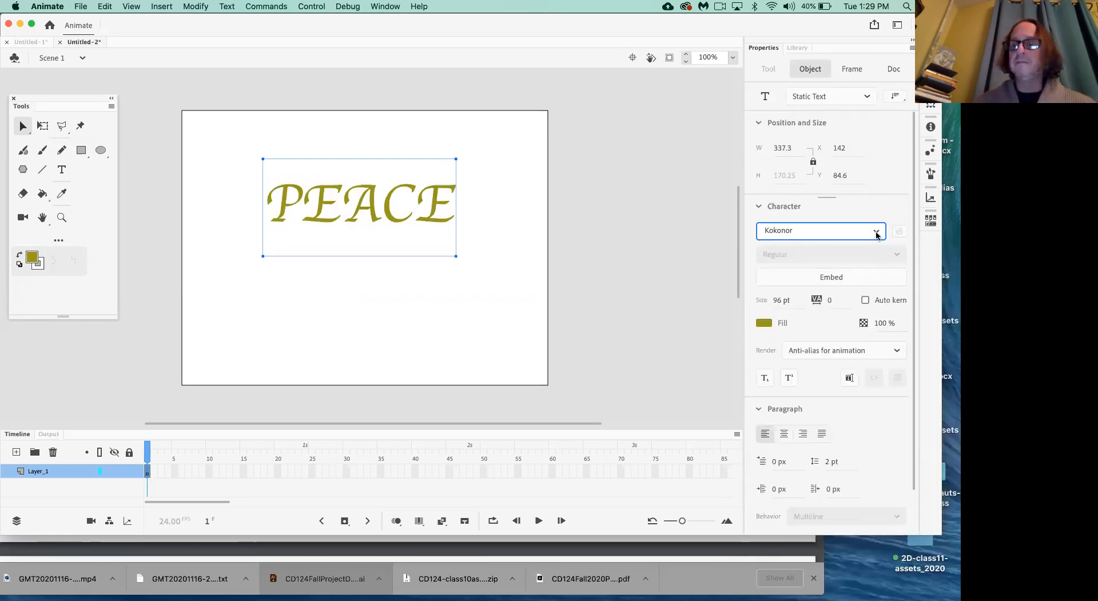
left_click(870, 379)
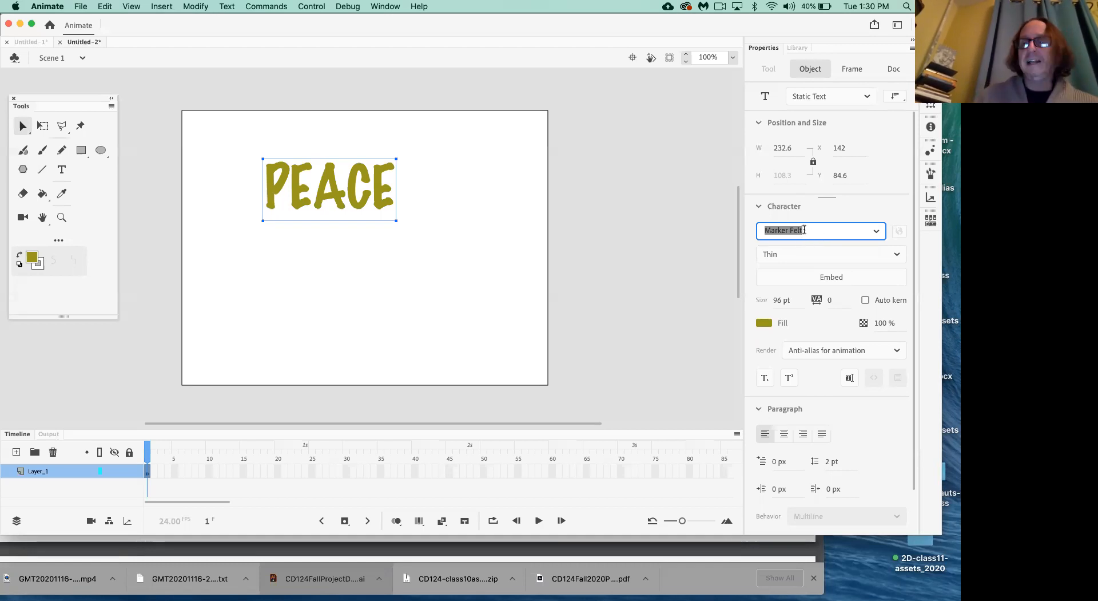
- Preview successive fonts on PEACE from Marker Felt through Menlo, Merriweather and Minecraft to Myriad Pro
key("Down")
key("Down")
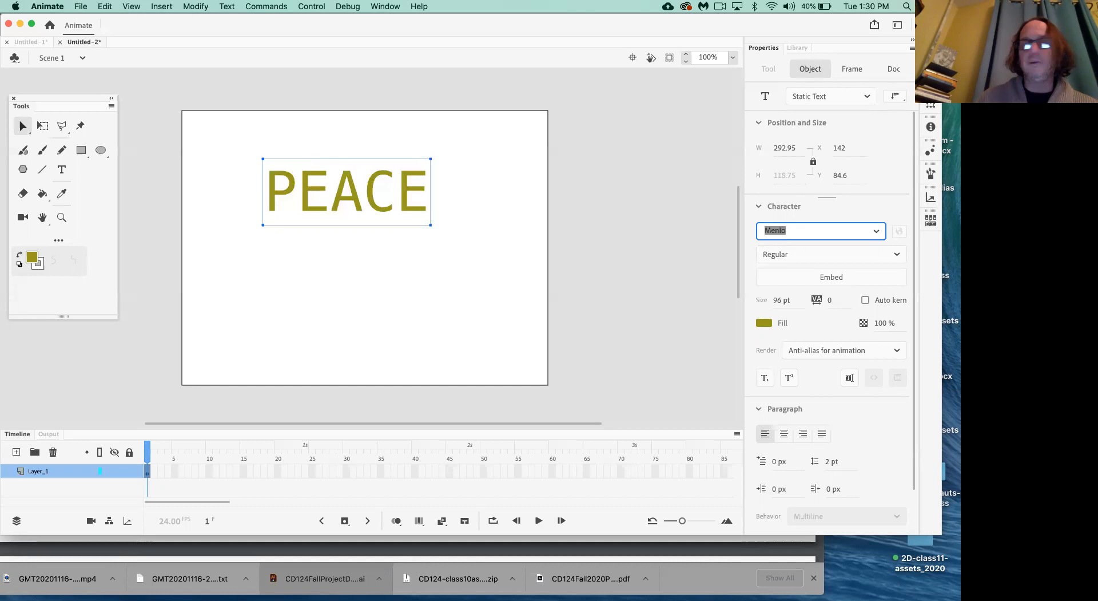
key("Down")
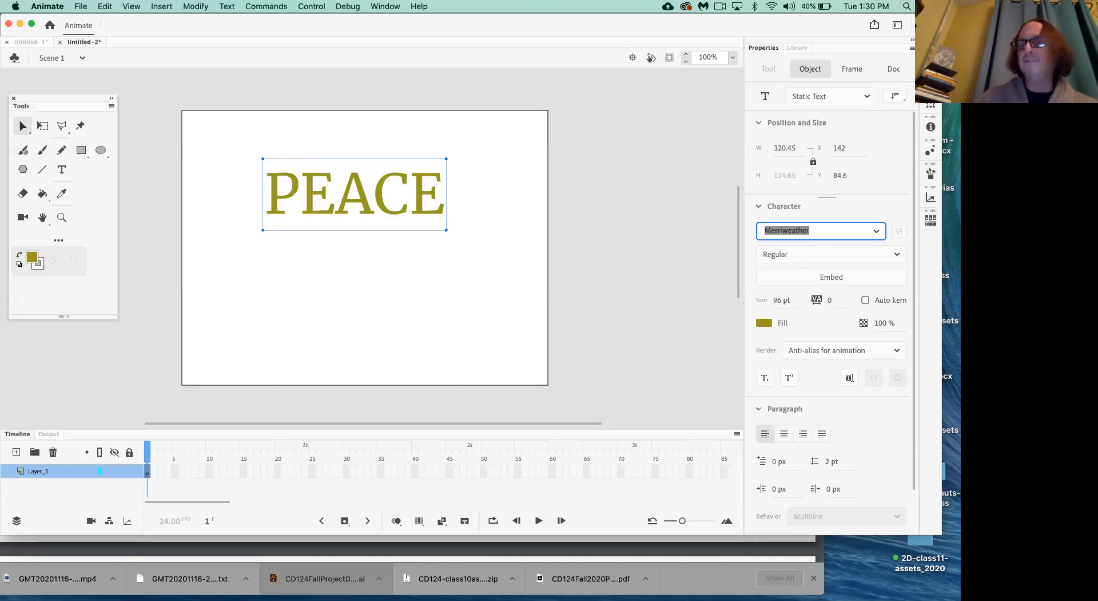
key("Down")
key("Down")
key("Down")
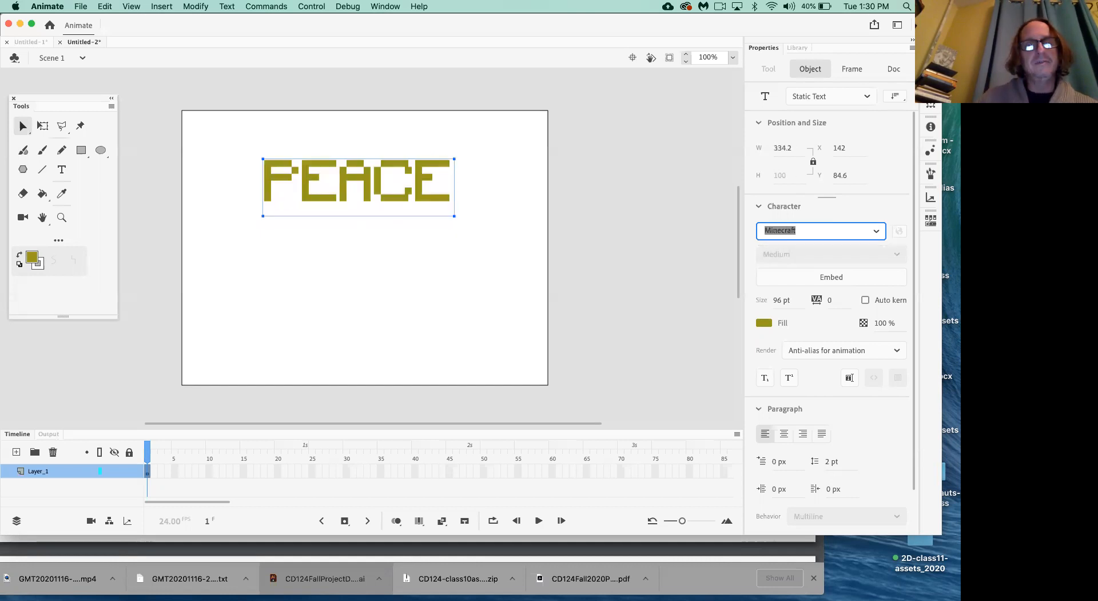
key("Down")
key("Down")
key("Down")
key("Down")
key("Down")
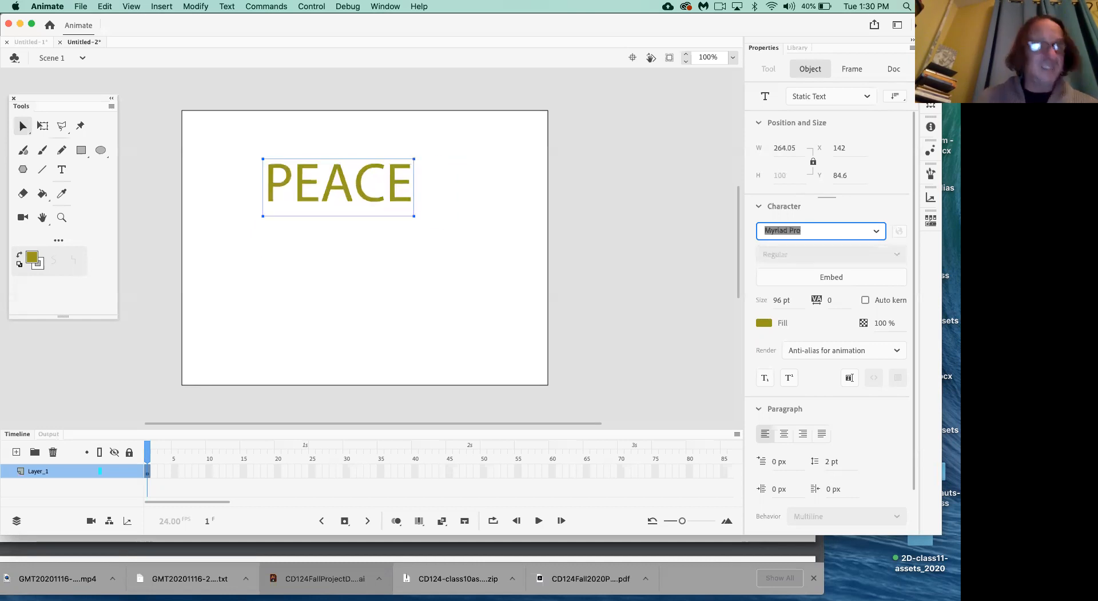
- Preview the Noto Sans fonts on PEACE one by one, up to Noto Sans Inscriptional Pahlavi
left_click(877, 231)
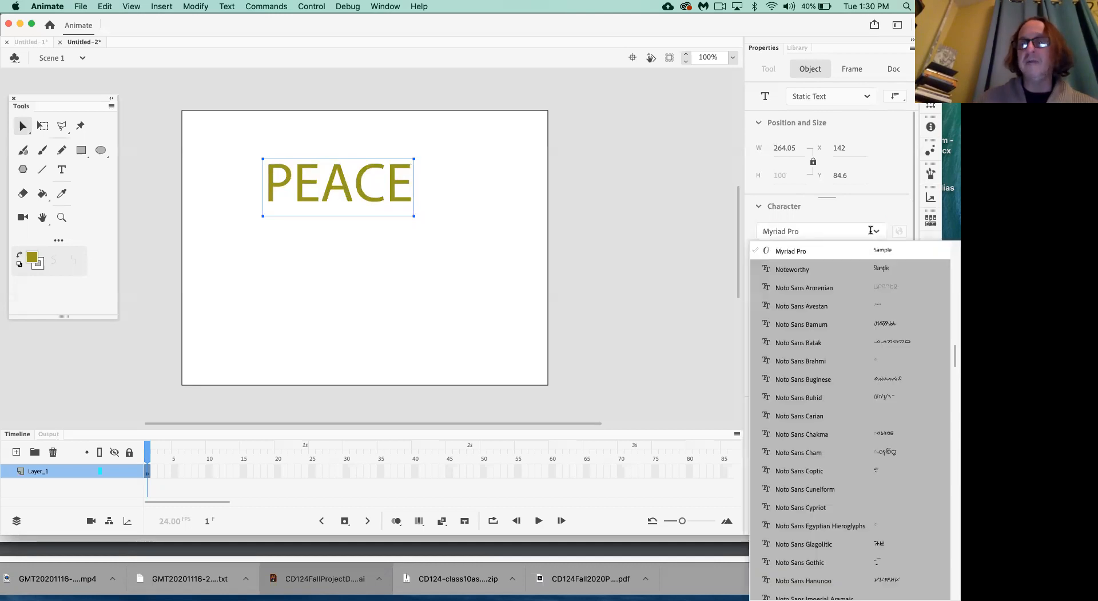
left_click(860, 231)
key("Down")
key("Down")
key("Down")
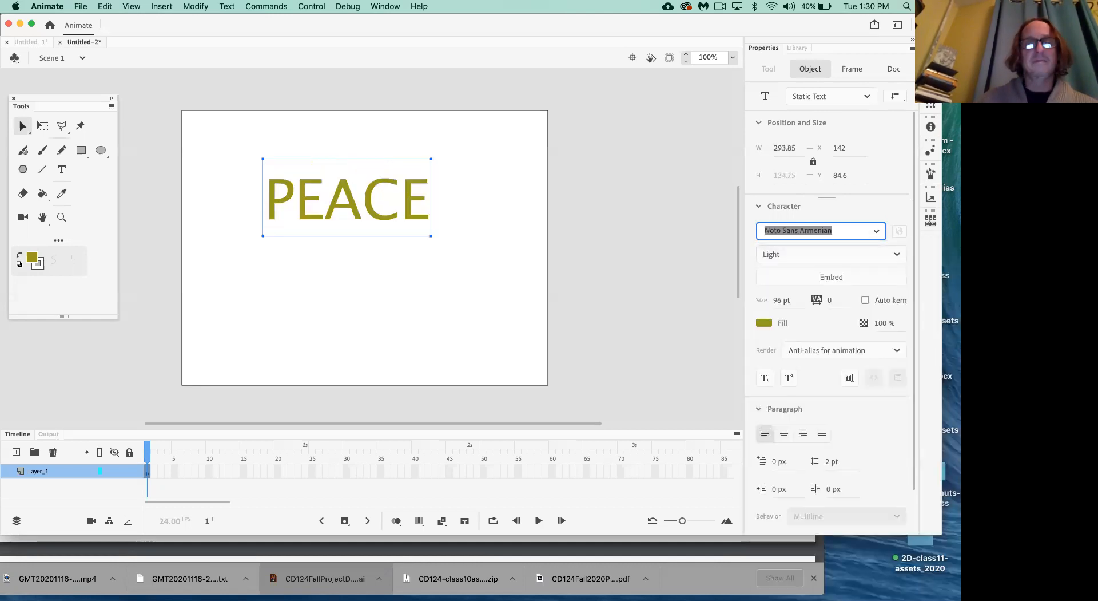
key("Down")
key("Down")
key("Down")
key("Down")
key("Down")
key("Down")
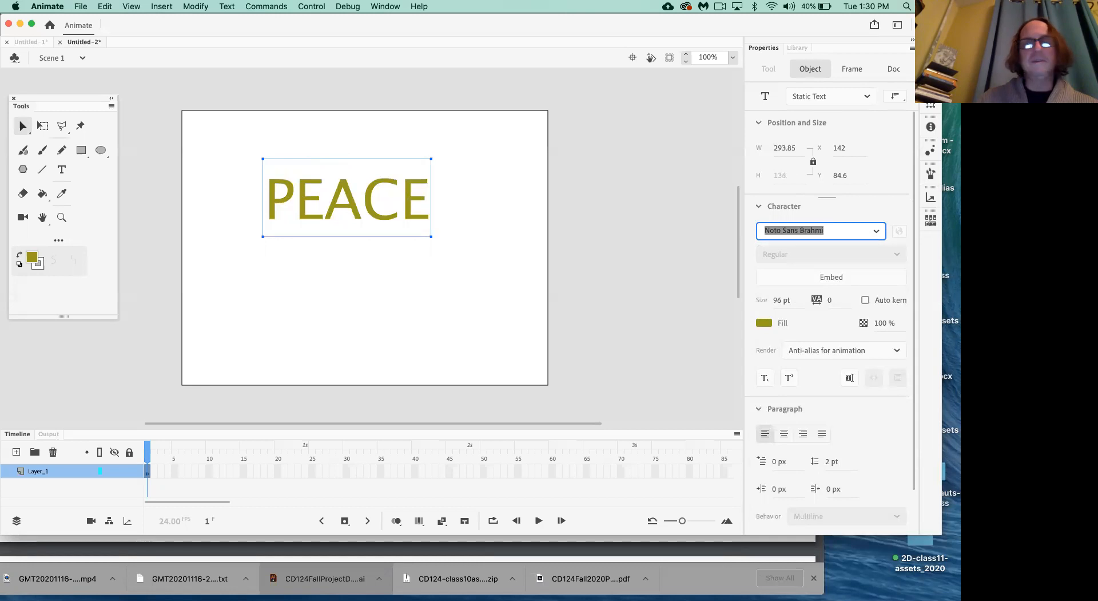
key("Down")
key("Down")
key("Down")
key("Down")
key("Down")
key("Down")
key("Down")
key("Down")
key("Down")
key("Down")
key("Down")
key("Down")
key("Down")
key("Down")
- Try Open Sans, Optima and Papyrus on PEACE, and set its font to Phosphate in the Inline style
left_click(879, 229)
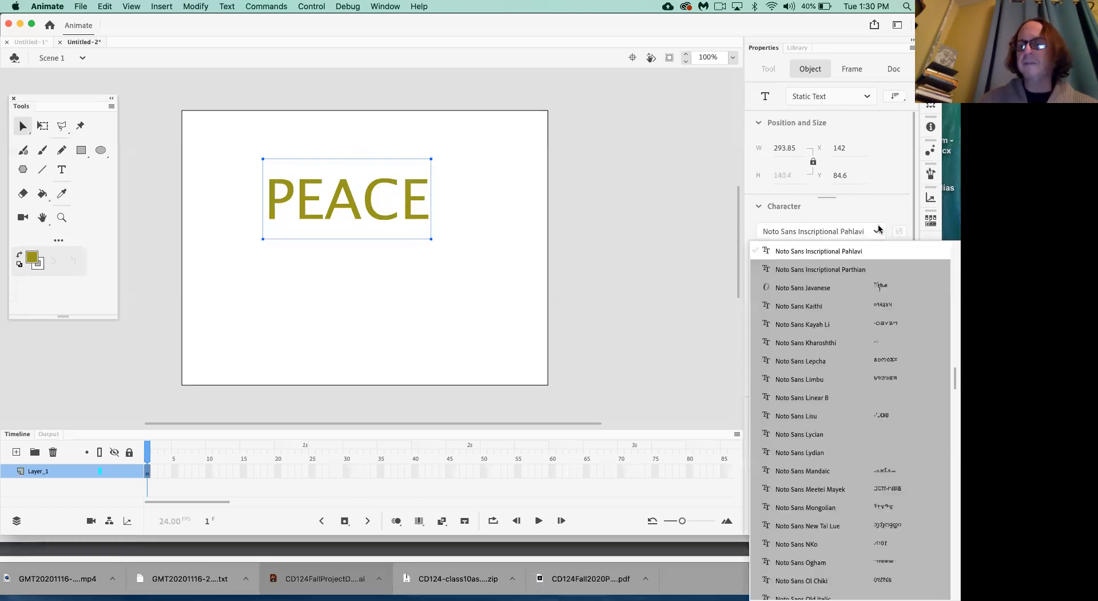
scroll(834, 484, "down", 5)
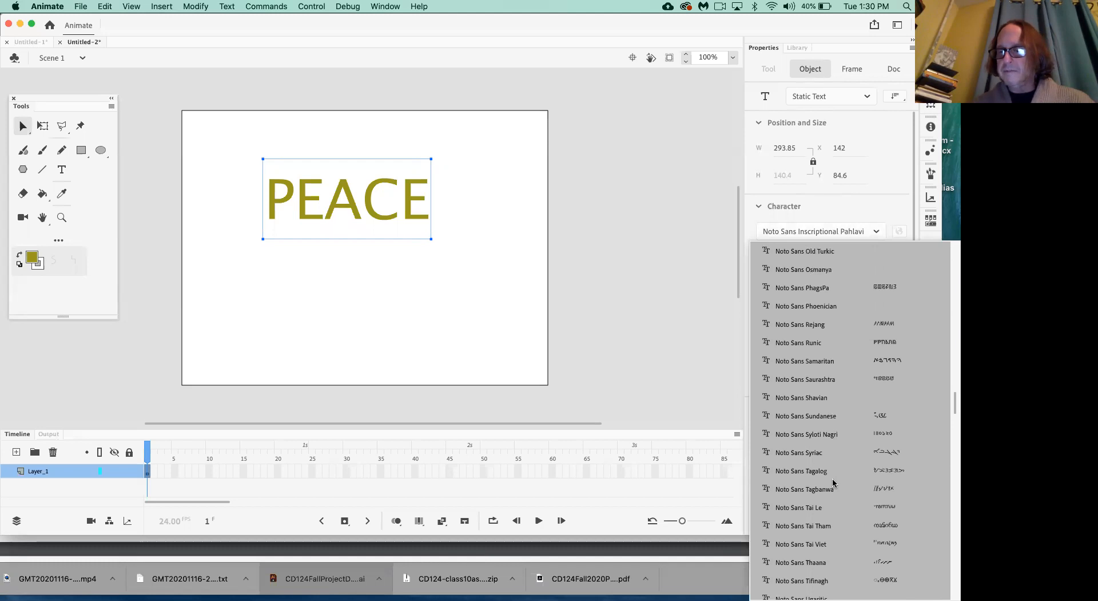
scroll(833, 482, "down", 5)
scroll(832, 482, "down", 4)
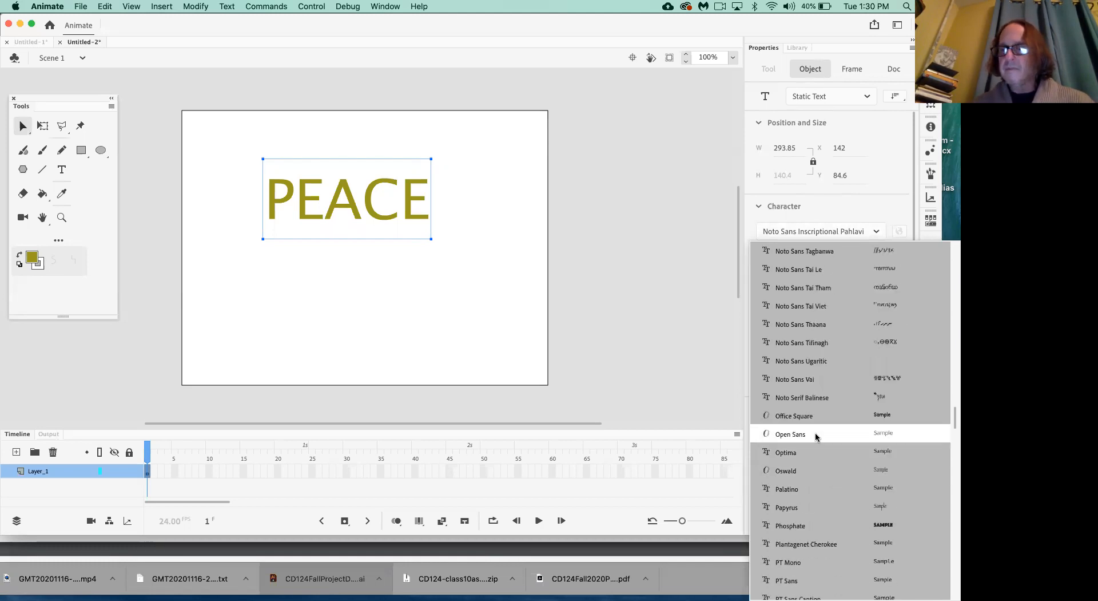
left_click(802, 420)
key("Down")
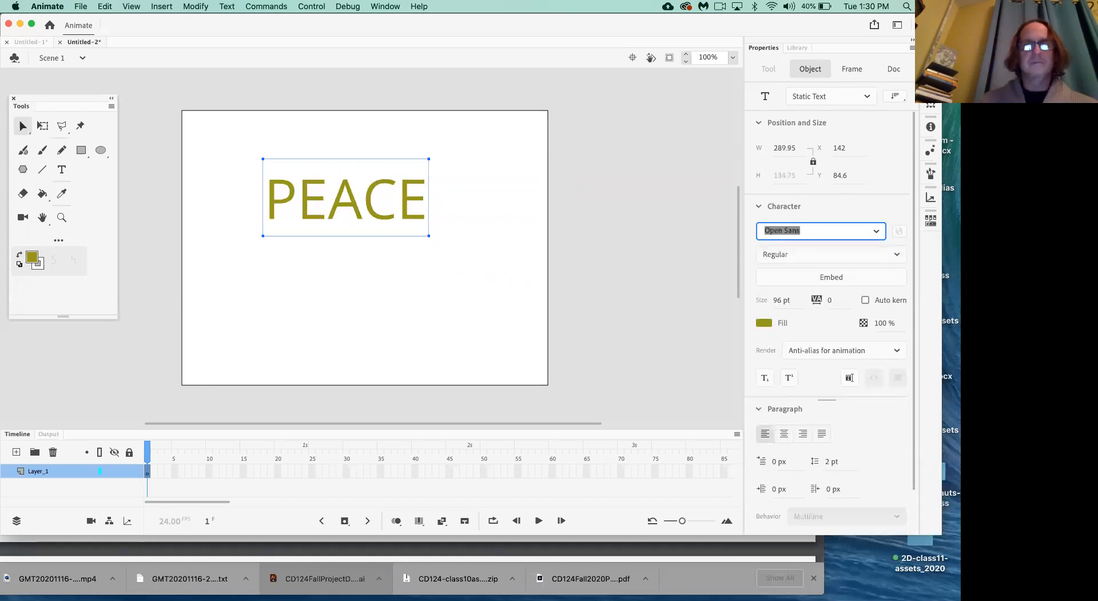
key("Down")
key("Down")
key("Down")
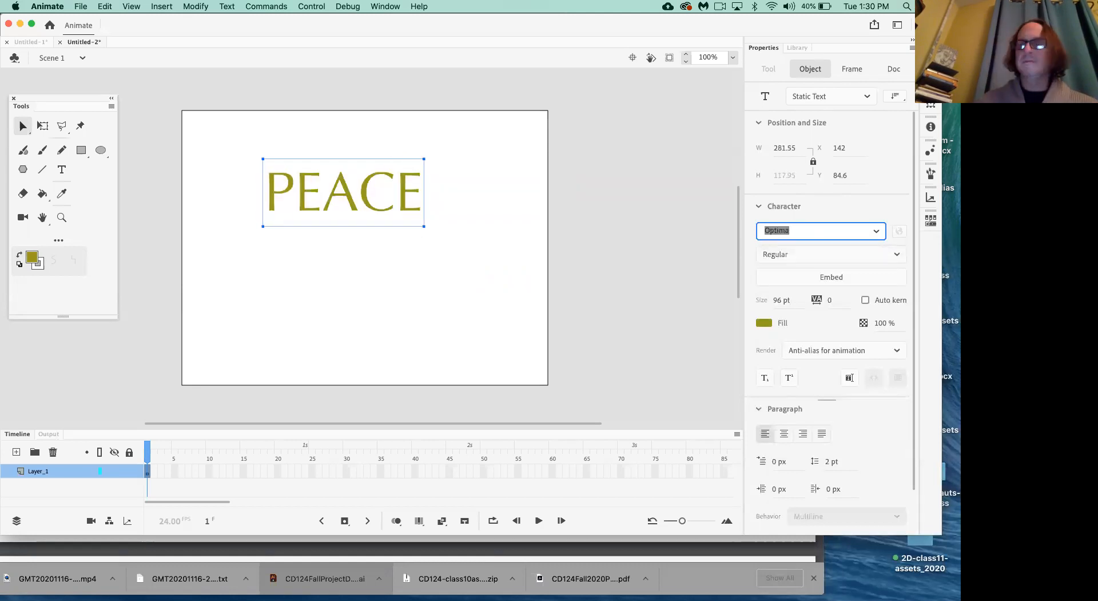
key("Down")
key("Down")
key("Down")
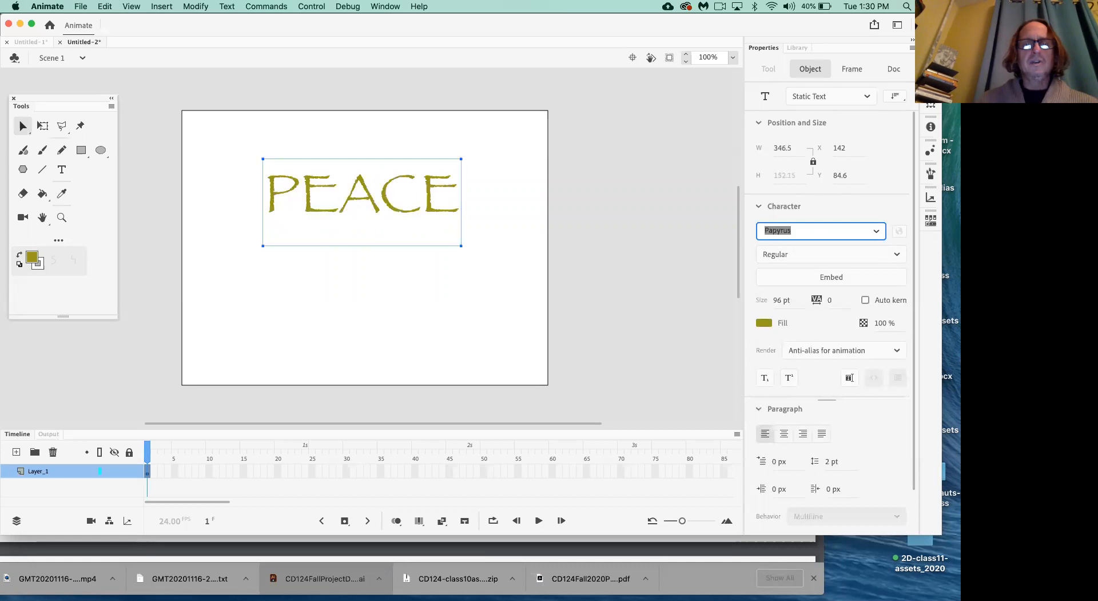
key("Down")
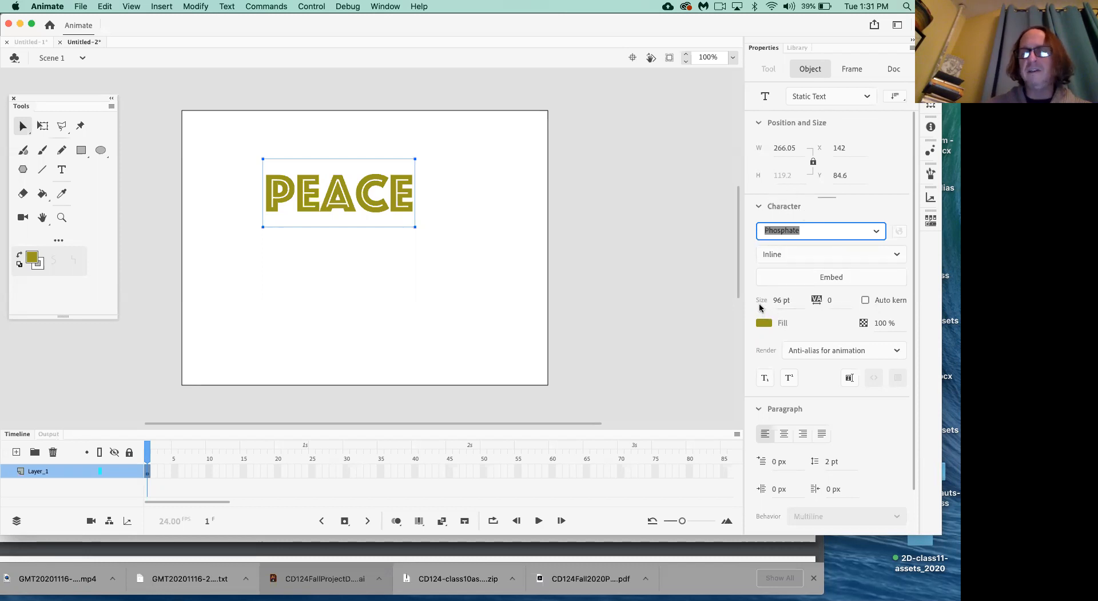
- Try out different font sizes on the PEACE text, and restore its size to 96 pt
left_click_drag(775, 302, 785, 299)
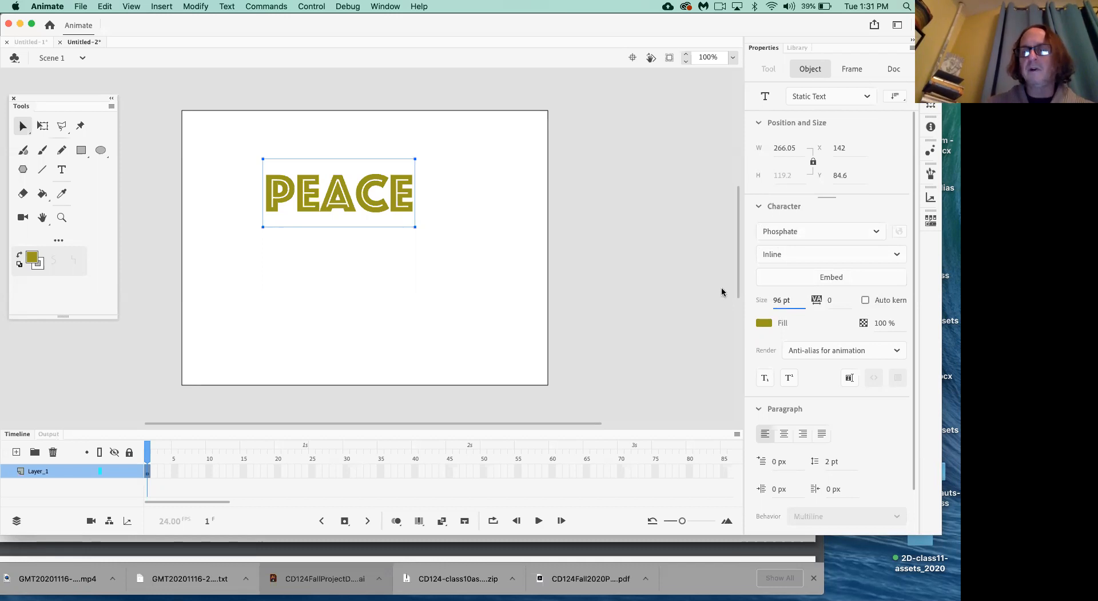
left_click(296, 314)
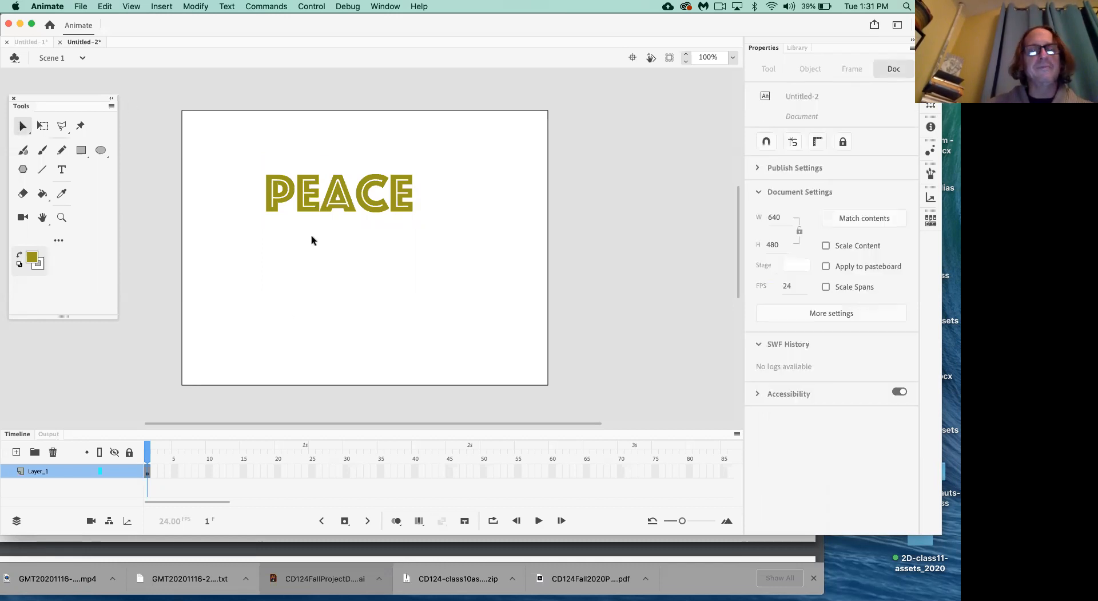
left_click(332, 210)
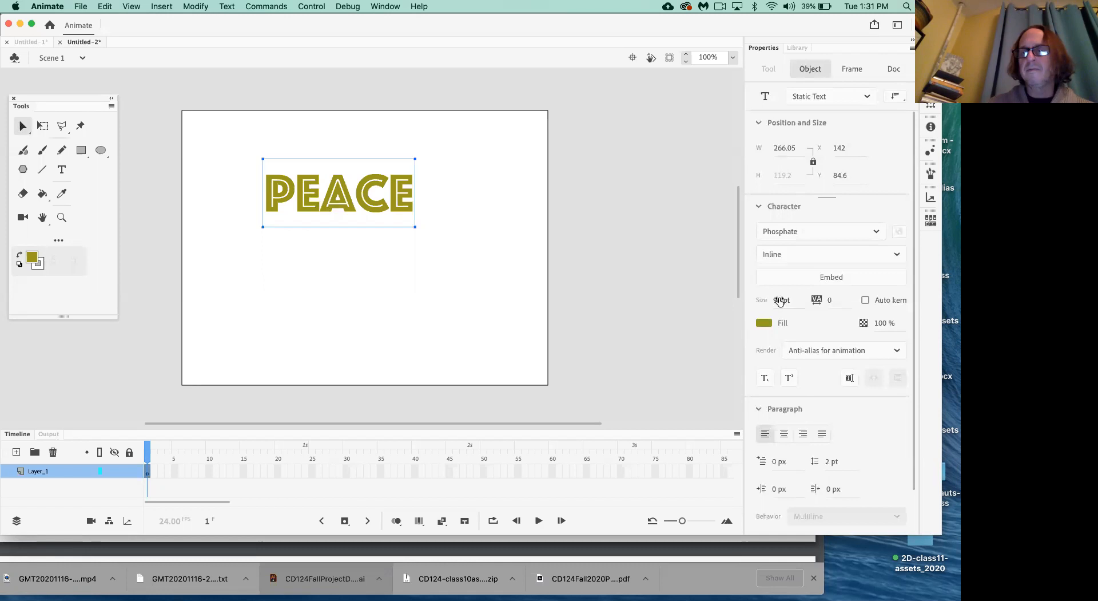
left_click_drag(808, 300, 864, 315)
key("super+z")
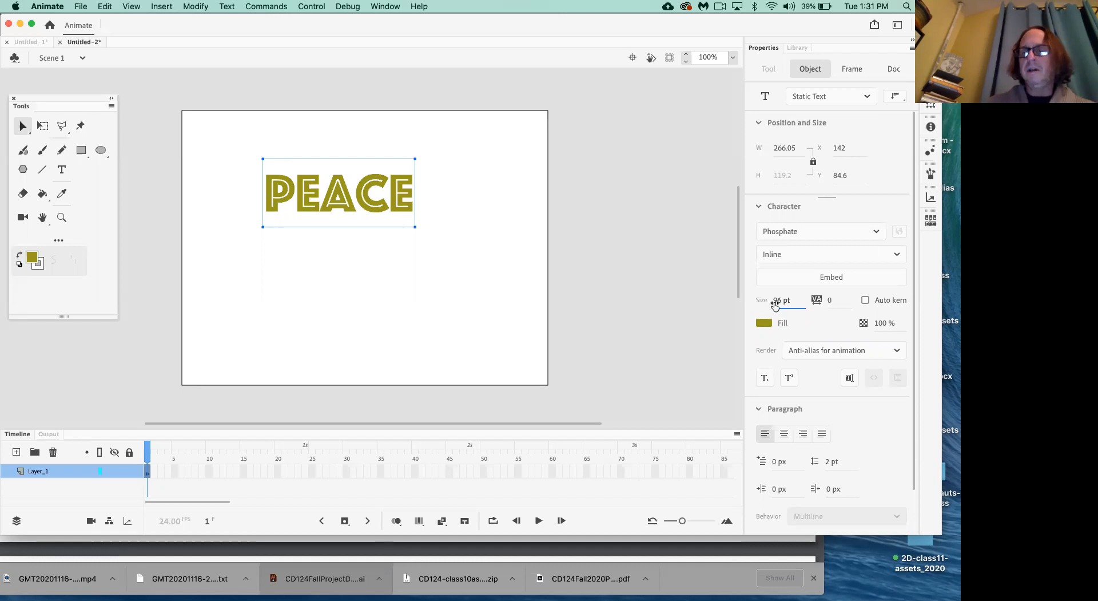
mouse_move(781, 301)
left_mouse_down()
mouse_move(751, 302)
mouse_move(798, 299)
left_mouse_up()
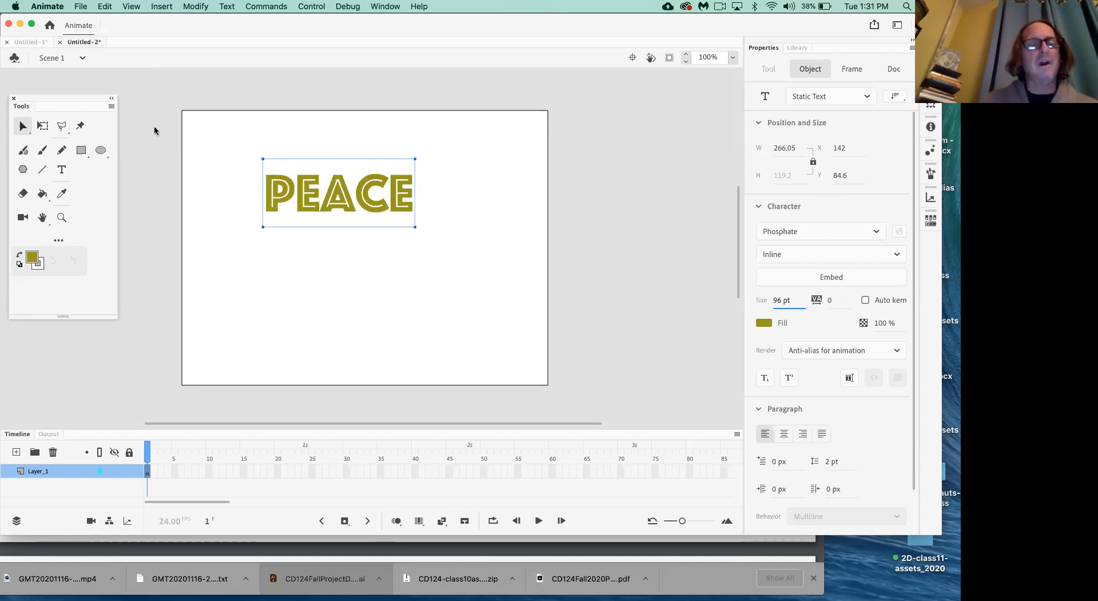
- Try entering a second text with the letters PE overlapping the lower edge of PEACE, and undo the letters
left_click(62, 170)
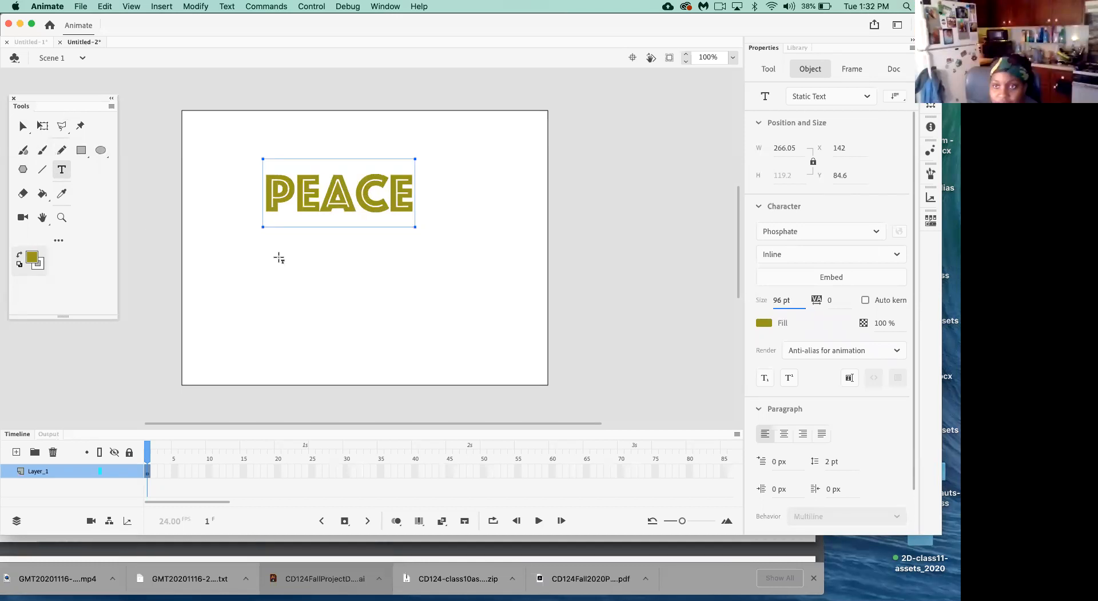
left_click(307, 277)
left_click_drag(288, 252, 356, 285)
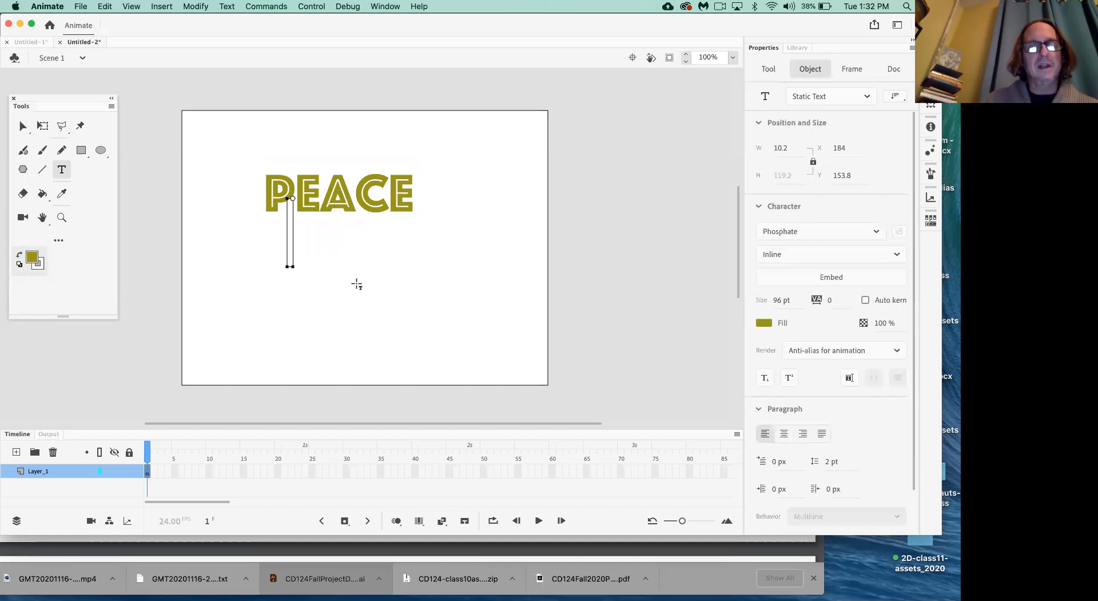
type("PEA")
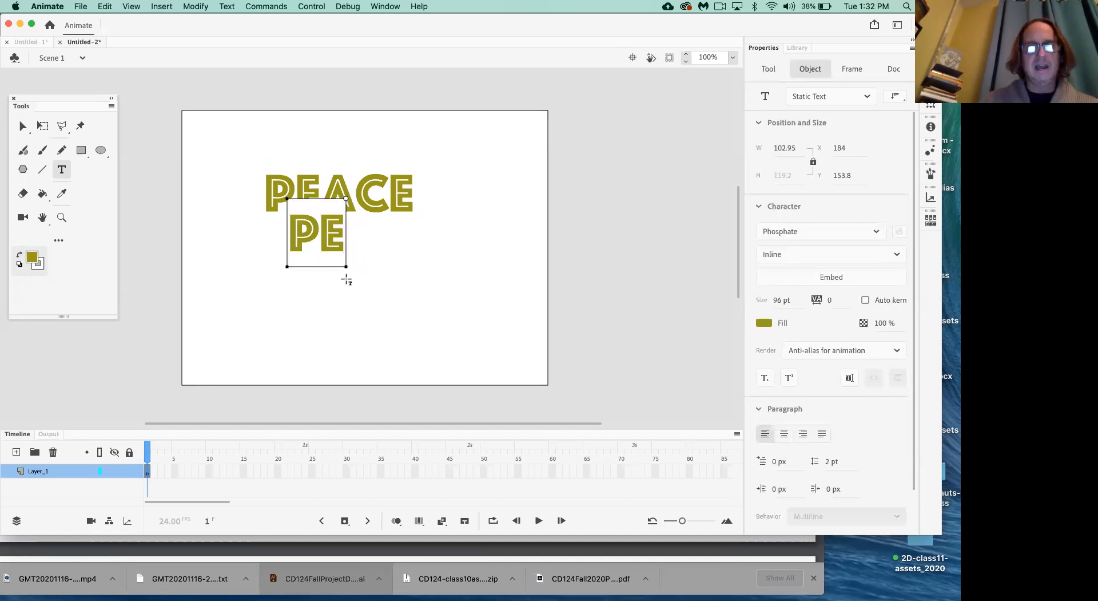
key("super+z")
key("super+z")
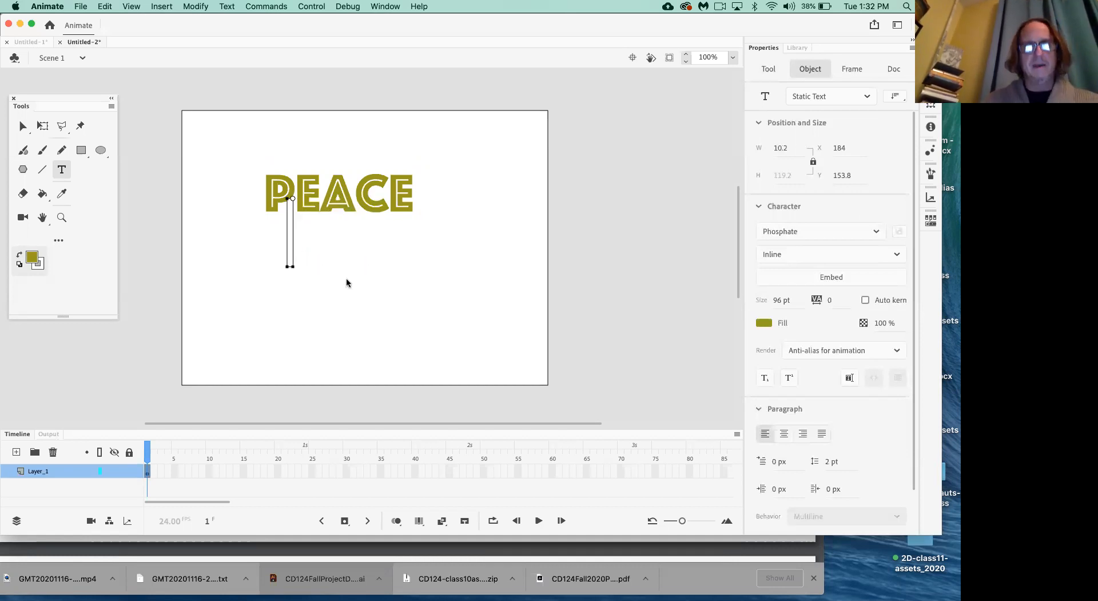
- Try entering PEACE in a fixed-width text box about 199 px wide below the existing word, and undo the entered letters
left_click_drag(322, 284, 421, 292)
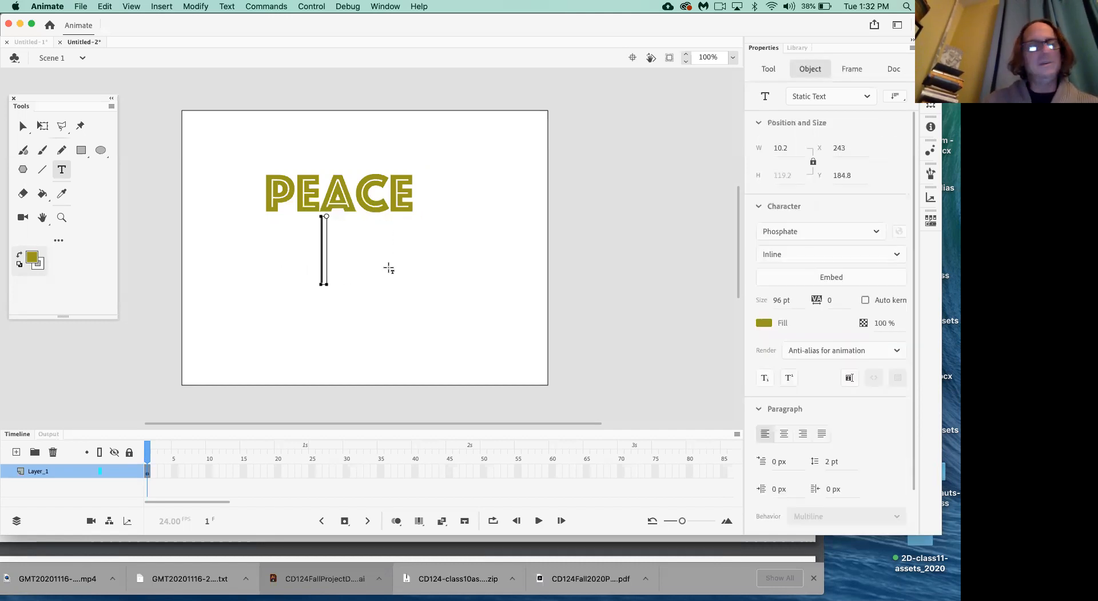
key("Escape")
left_click_drag(374, 262, 485, 322)
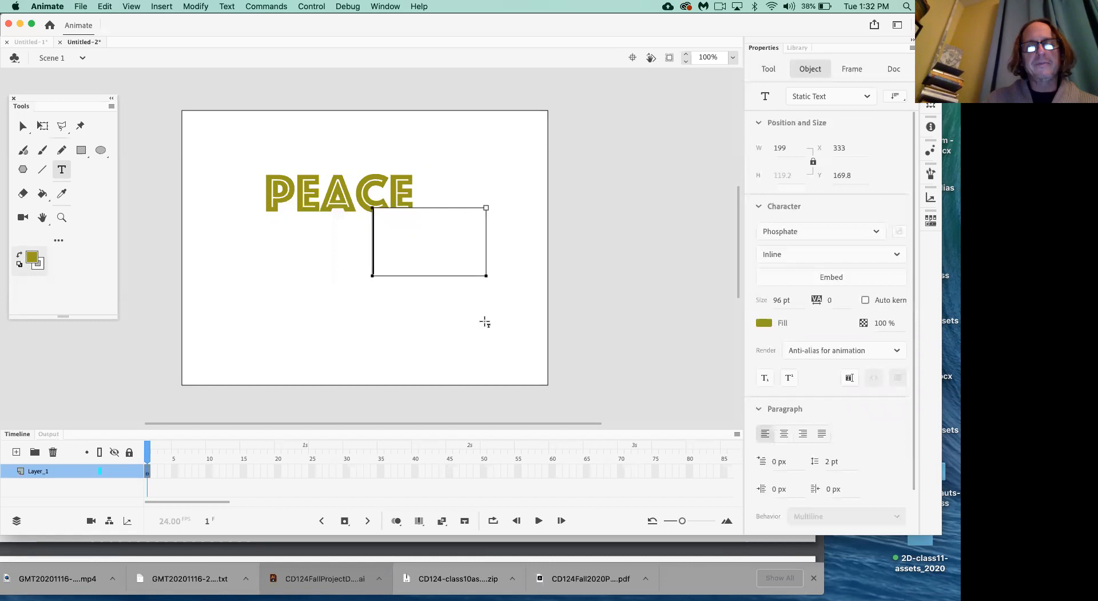
type("PEAC")
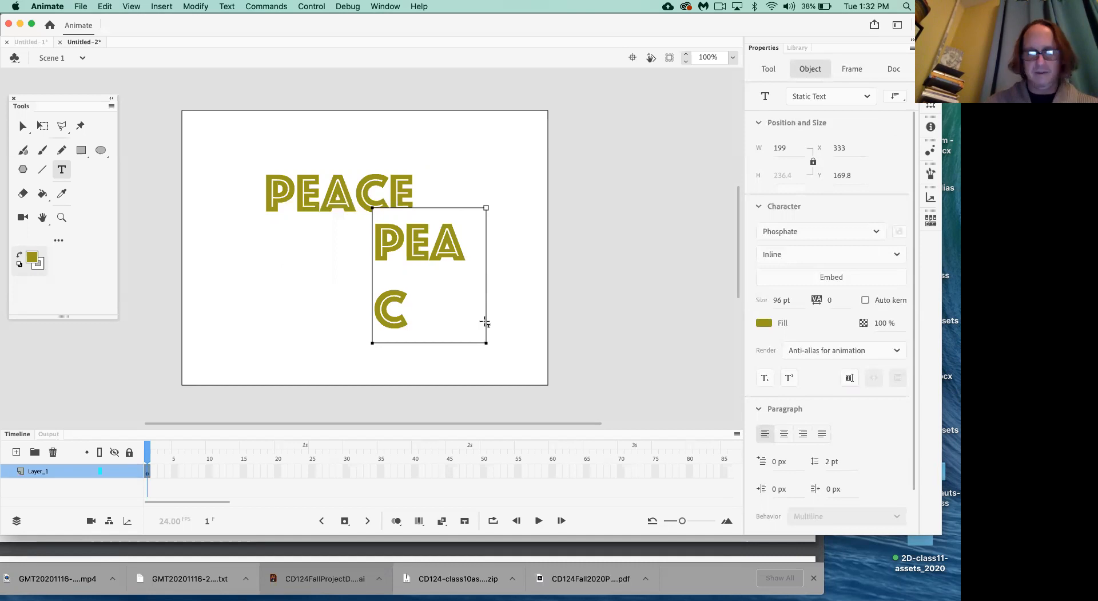
type("E")
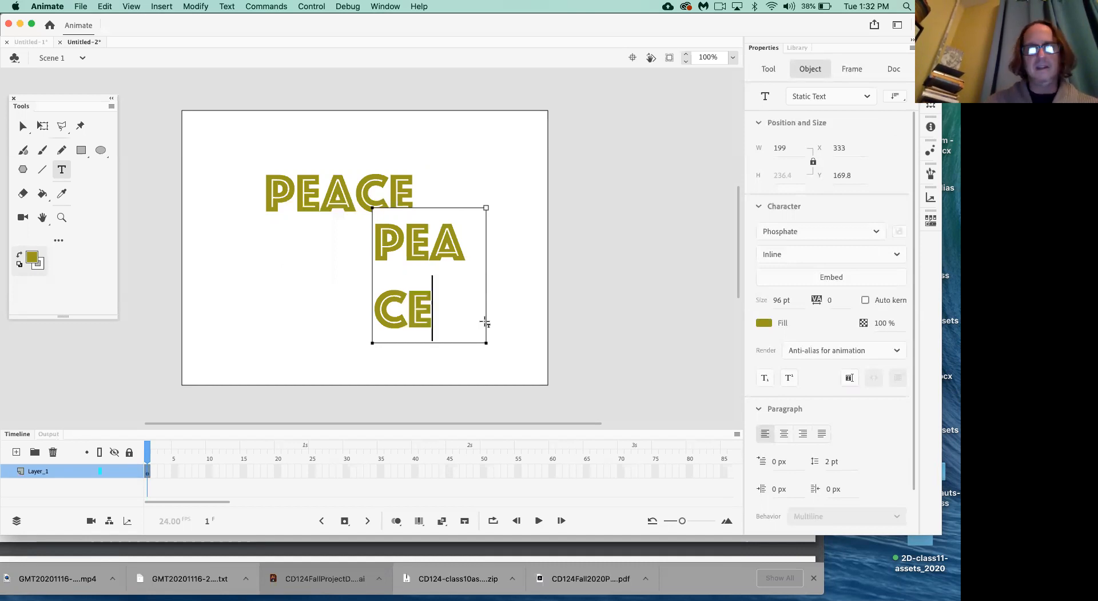
key("super+z")
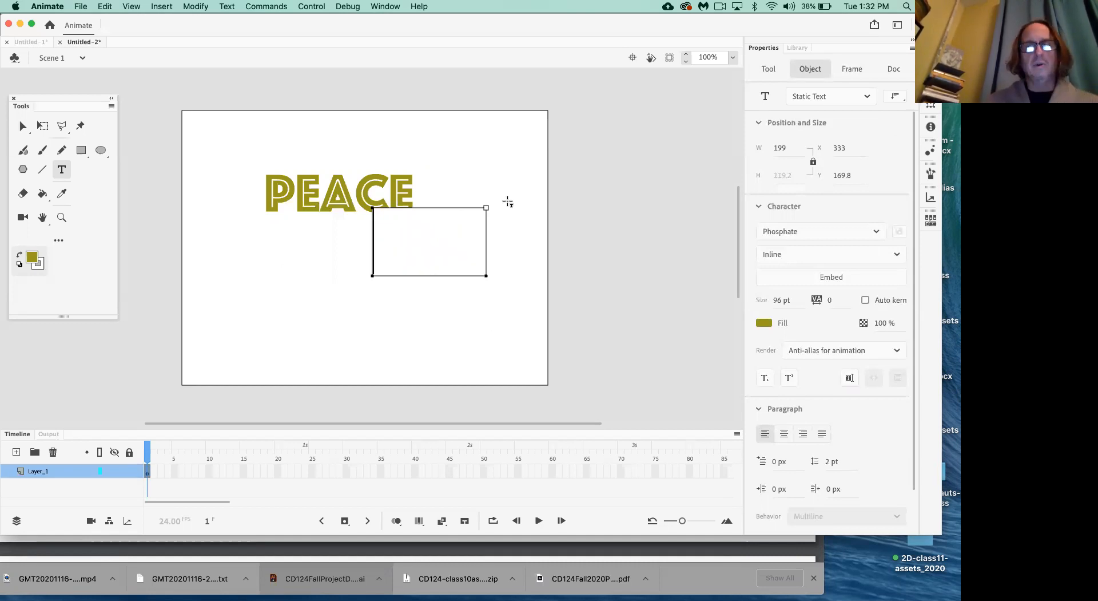
- Delete the existing PEACE text and enter PEACE as a new static text in the upper part of the stage
left_click(23, 125)
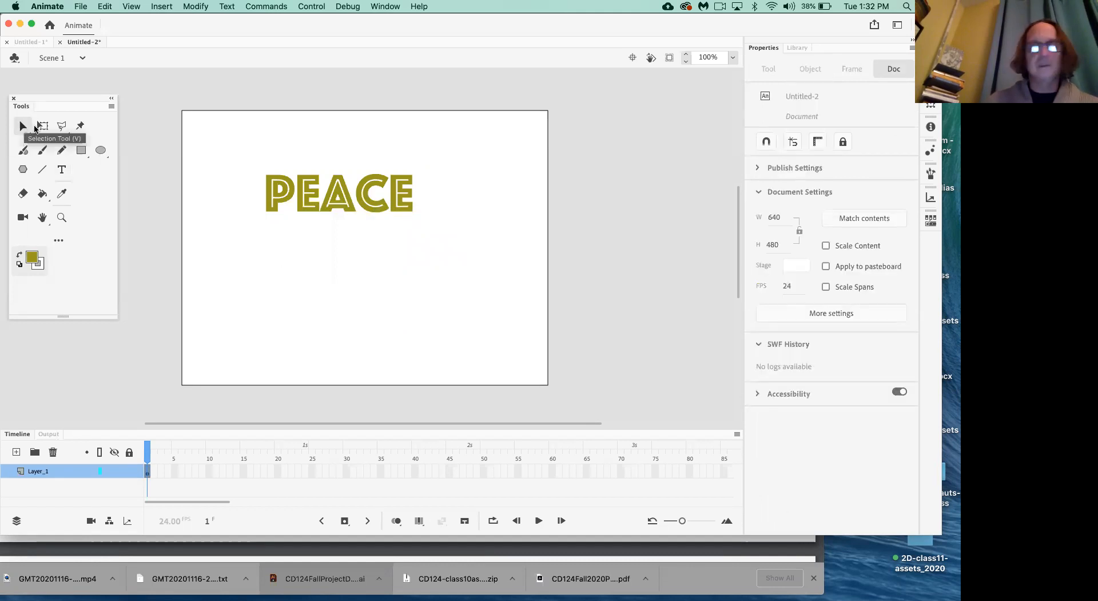
left_click(298, 202)
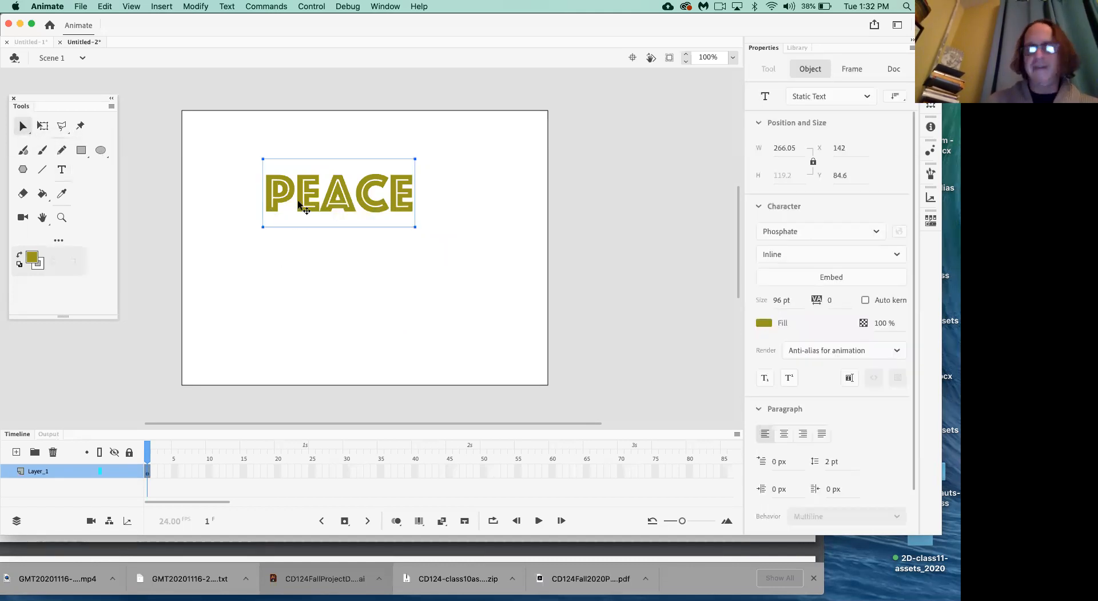
key("Delete")
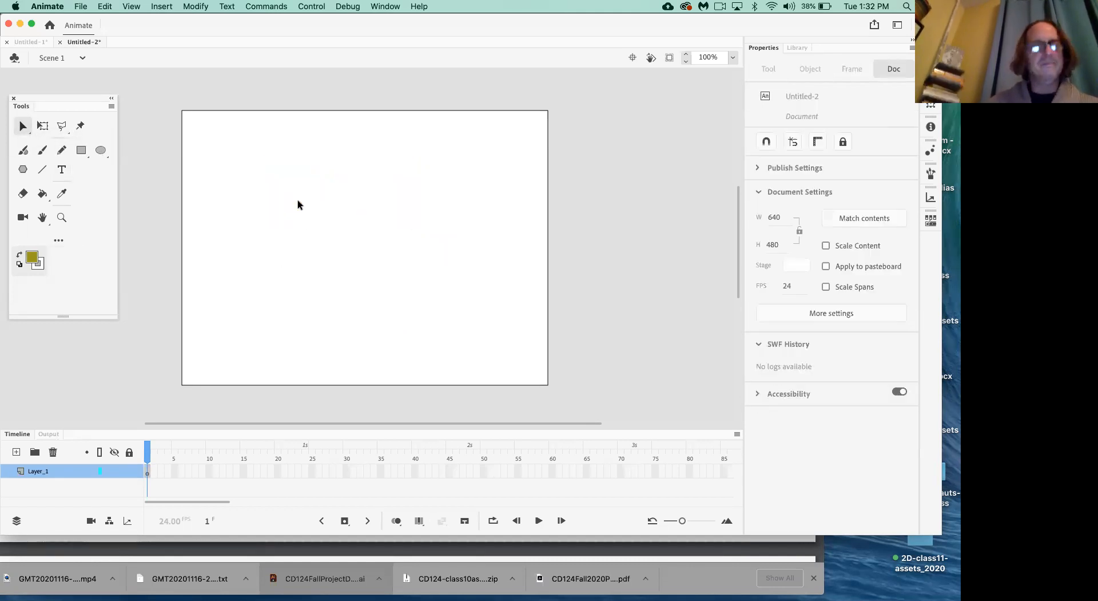
left_click(61, 169)
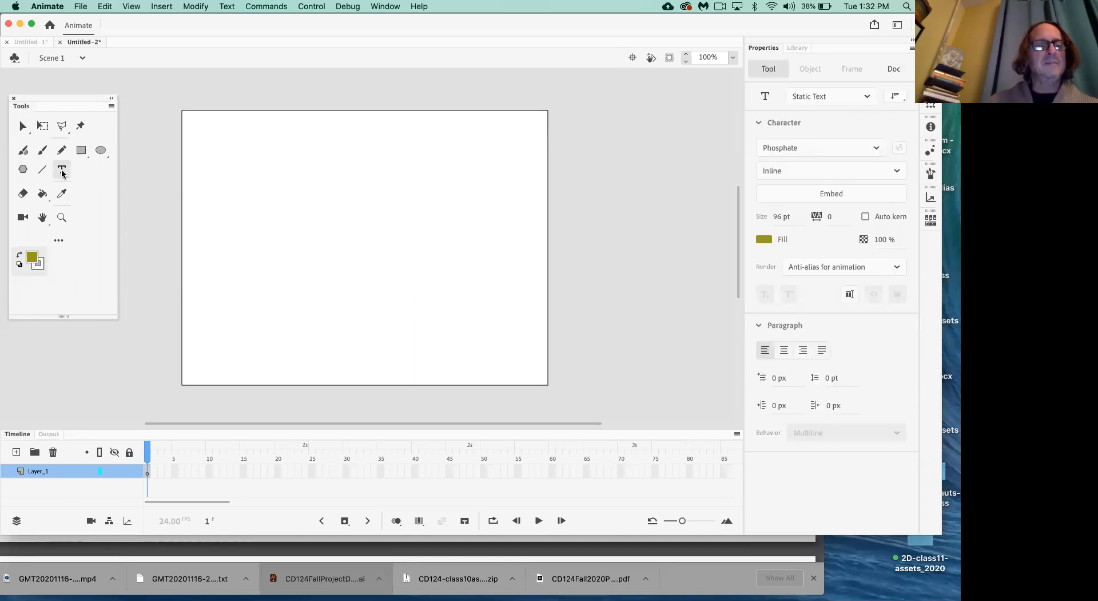
left_click(271, 195)
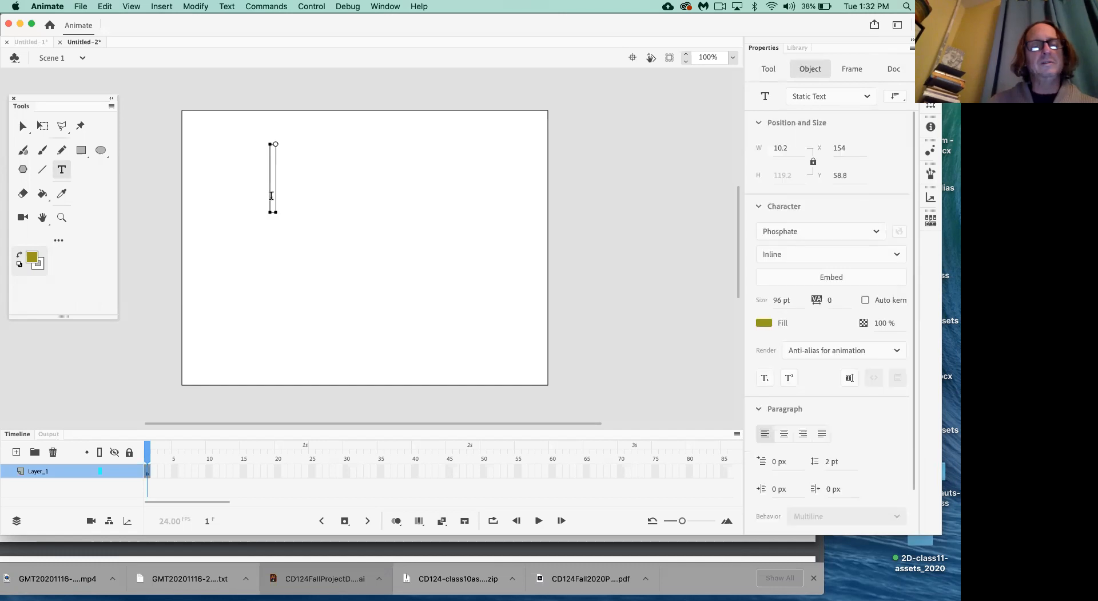
type("PEACE")
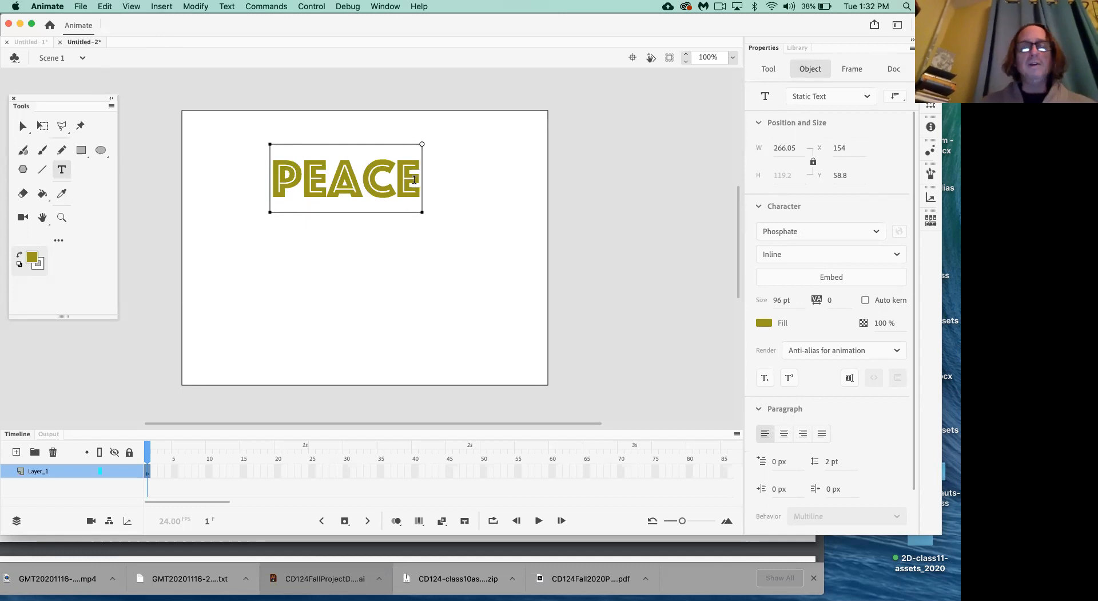
left_click(348, 181, "shift")
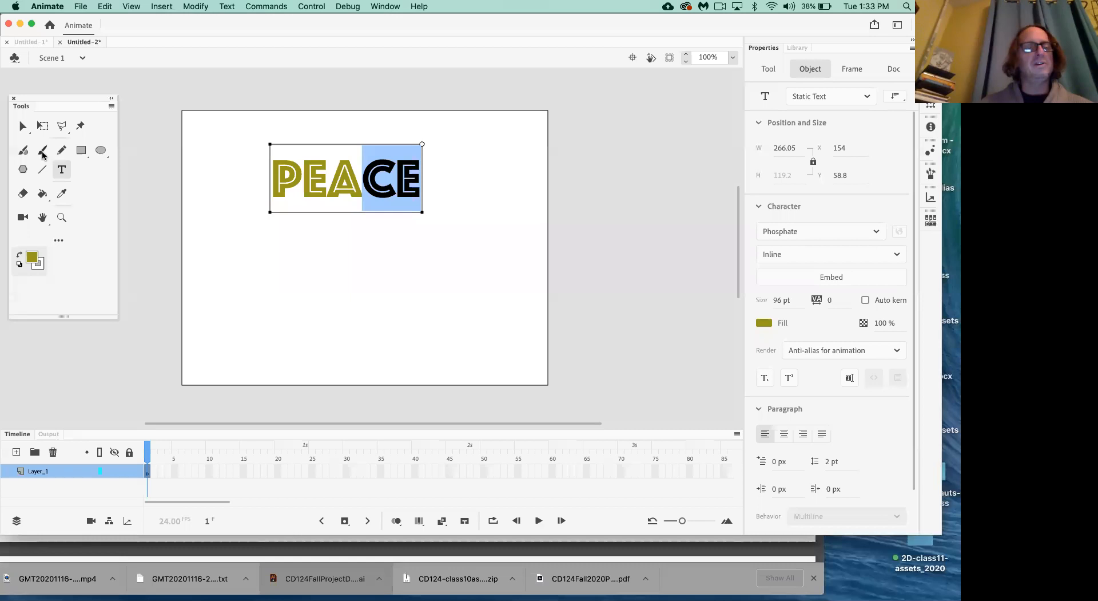
left_click(23, 128)
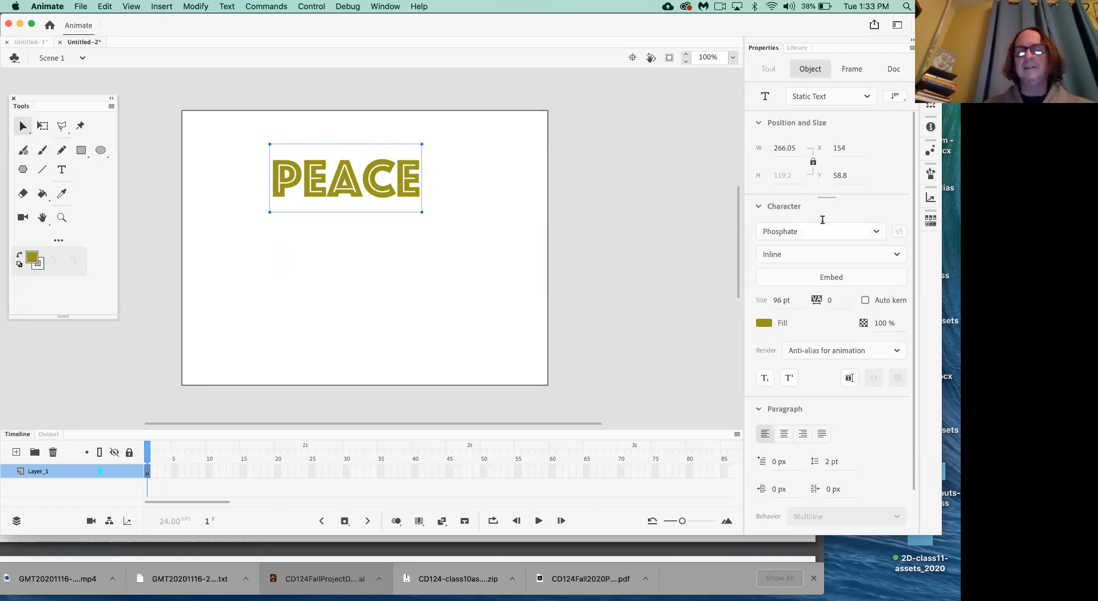
- Set the PEACE text's font to Seravek and replace its lowercase first letter with a capital P
left_click(877, 232)
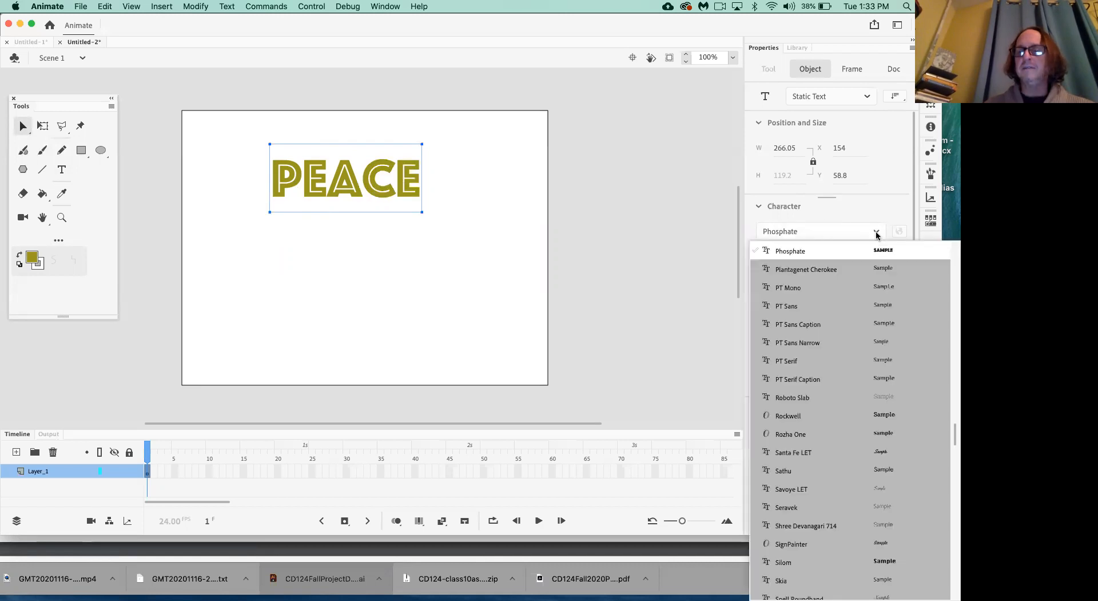
left_click(813, 505)
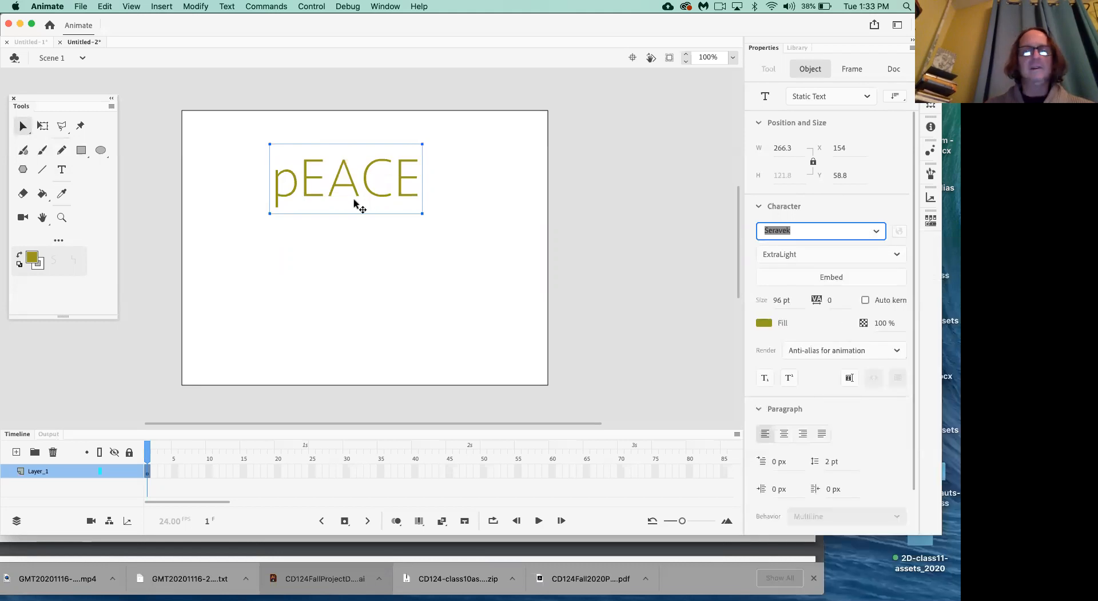
double_click(299, 193)
key("BackSpace")
type("P")
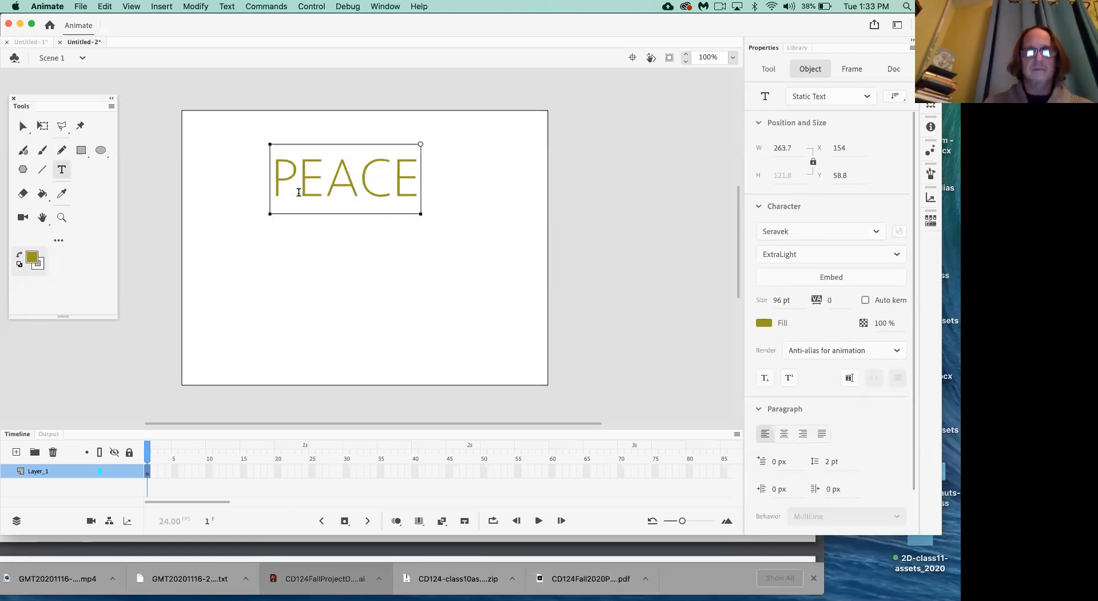
- Try changing the font to SignPainter and to Phosphate while the PEACE text is open for editing
left_click(784, 229)
key("Down")
key("Down")
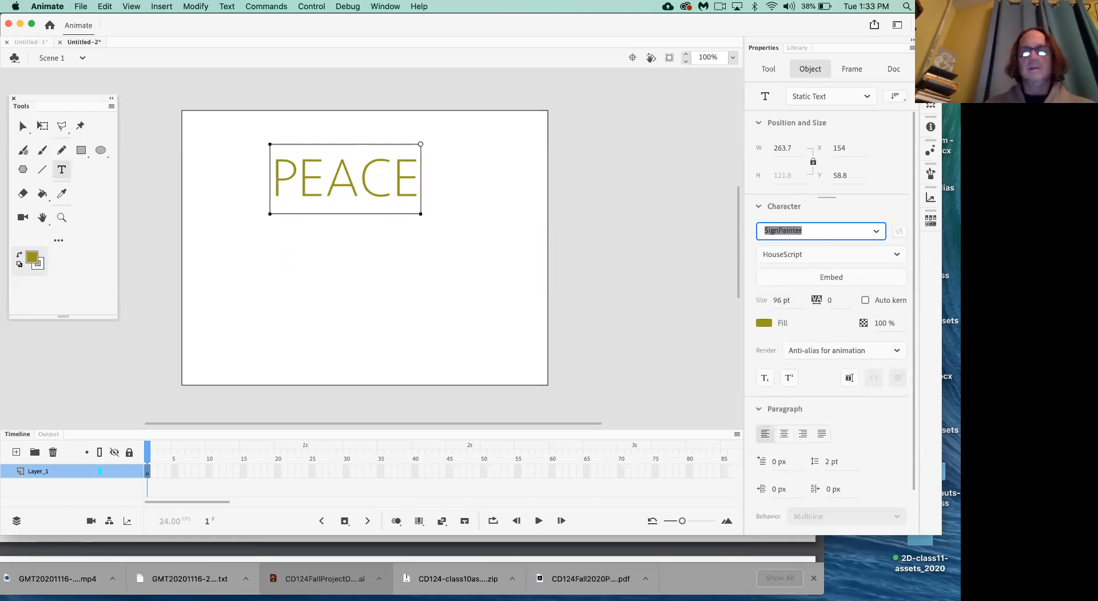
left_click(877, 229)
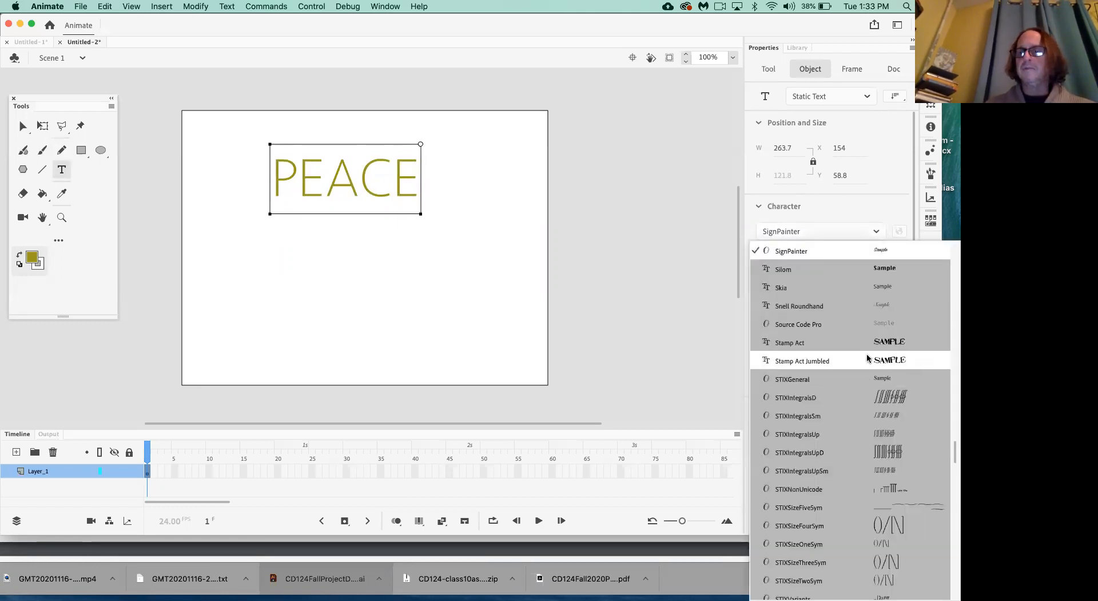
left_click(828, 230)
type("Phosphate")
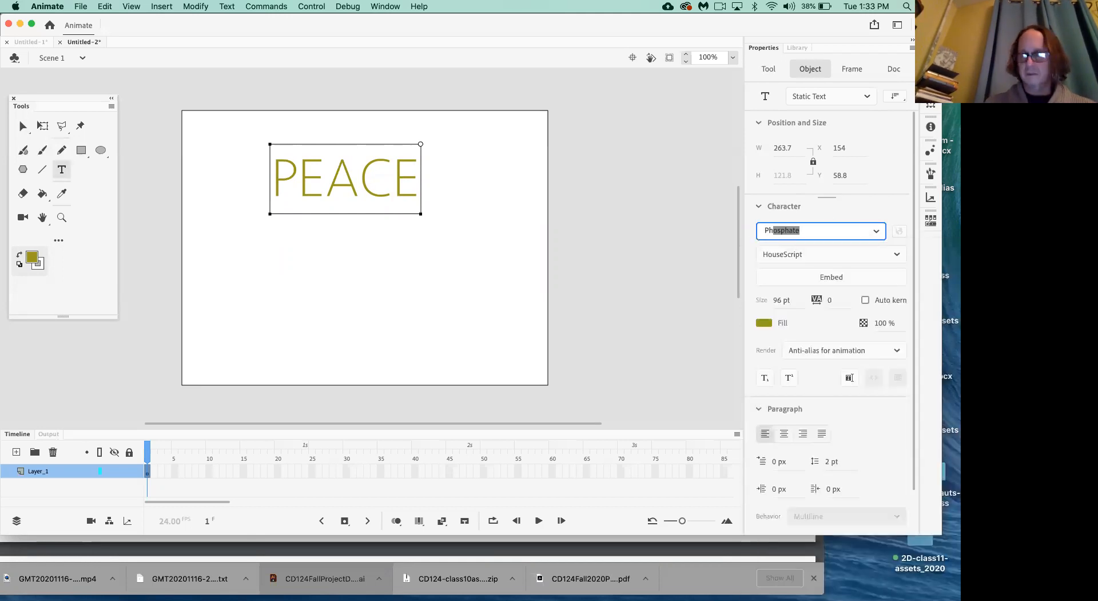
key("Return")
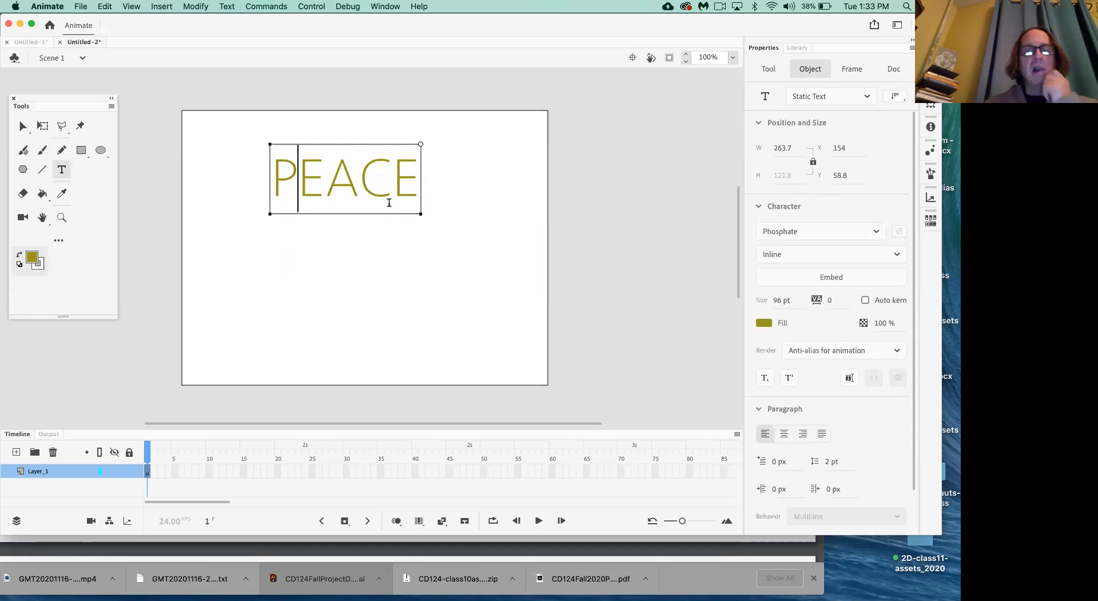
- Select PEACE as a whole text object and set its font to Phosphate
left_click(28, 129)
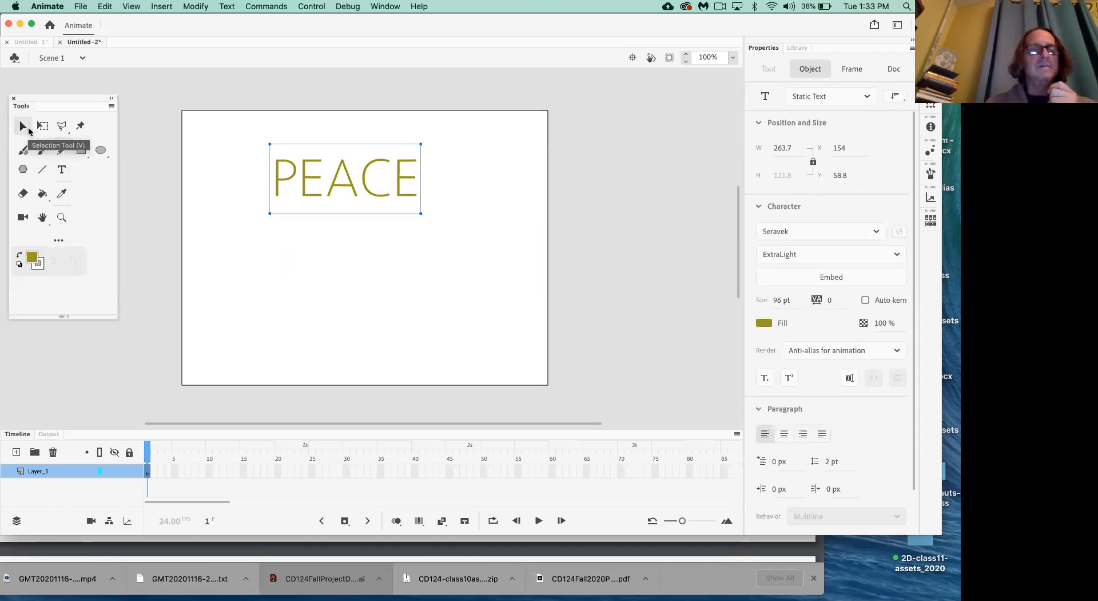
left_click(778, 230)
type("Phosphate")
key("Return")
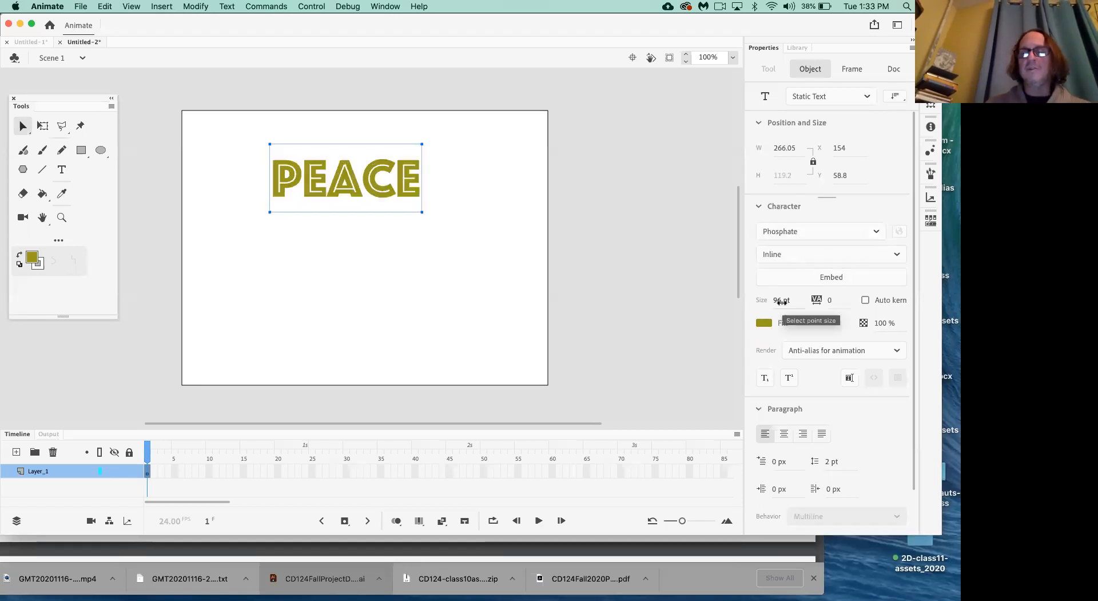
- Set the PEACE text's size to 150 pt and move it to about X 124, Y 52
left_click_drag(795, 300, 845, 300)
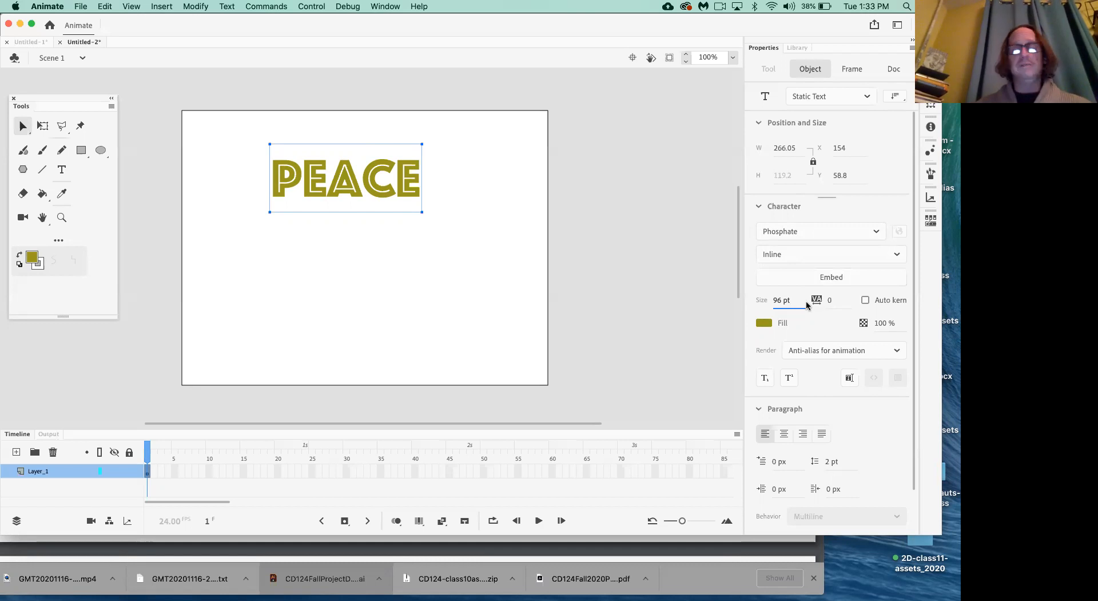
left_click(782, 300)
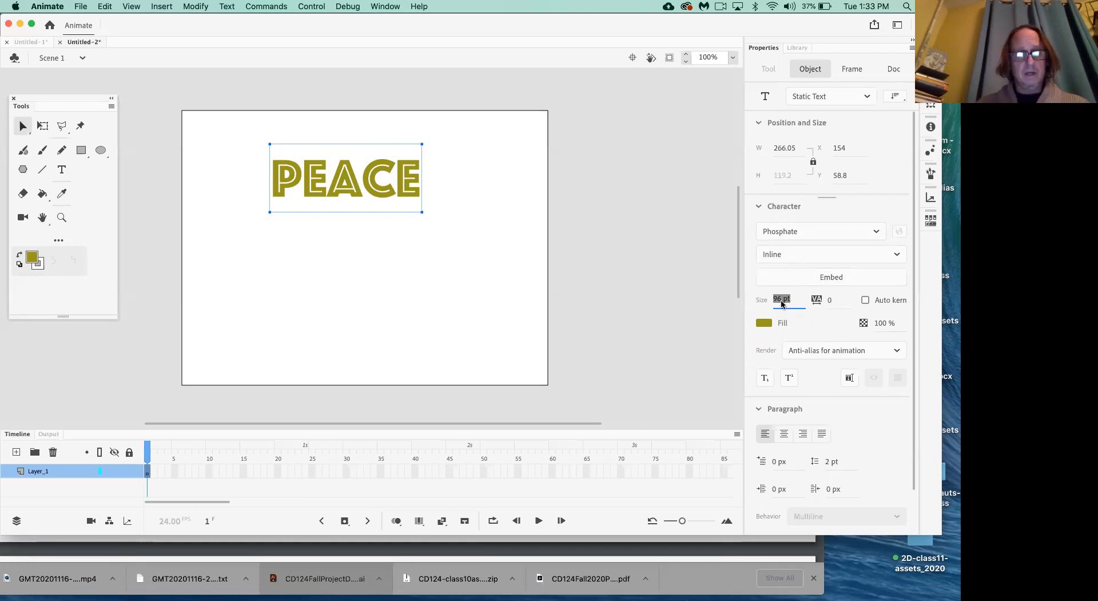
type("150")
key("Return")
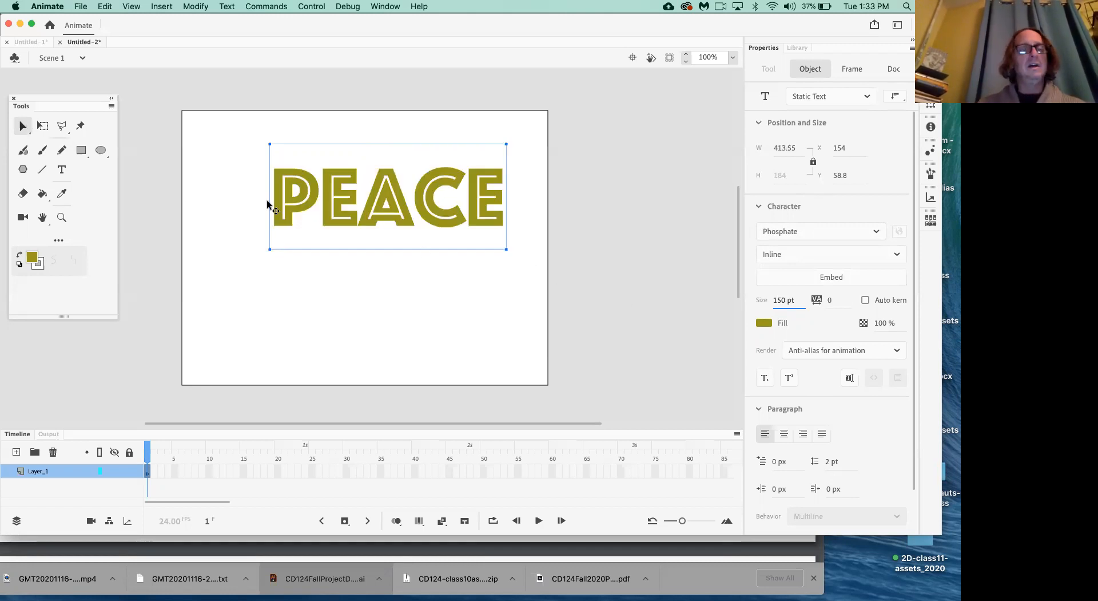
left_click_drag(326, 215, 311, 221)
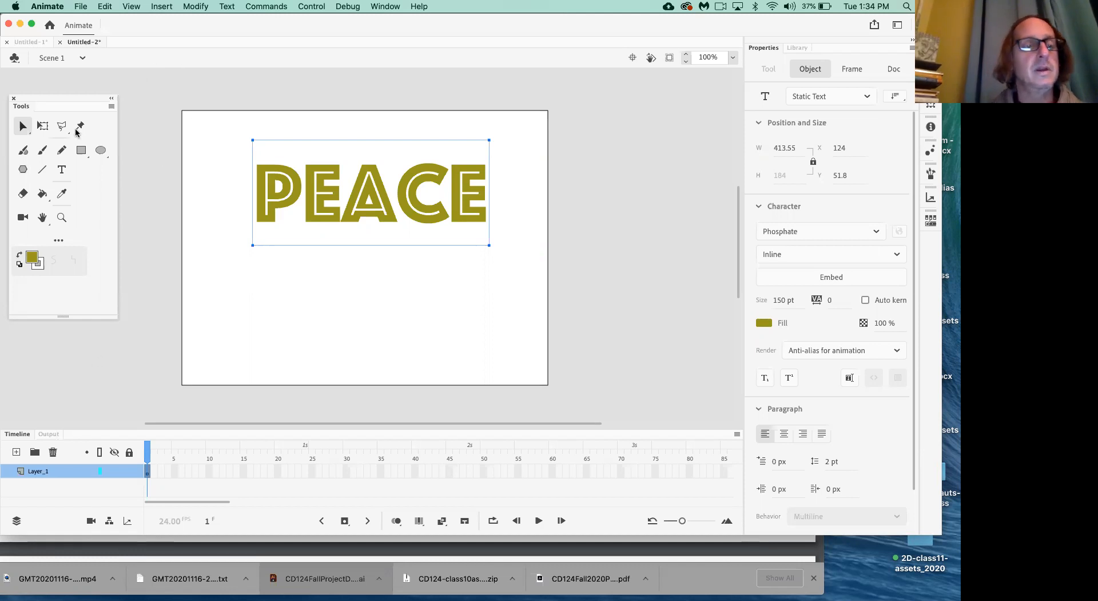
- Add a second static text reading IS ALWAYS directly below PEACE, starting at about X 140, Y 192
left_click(63, 170)
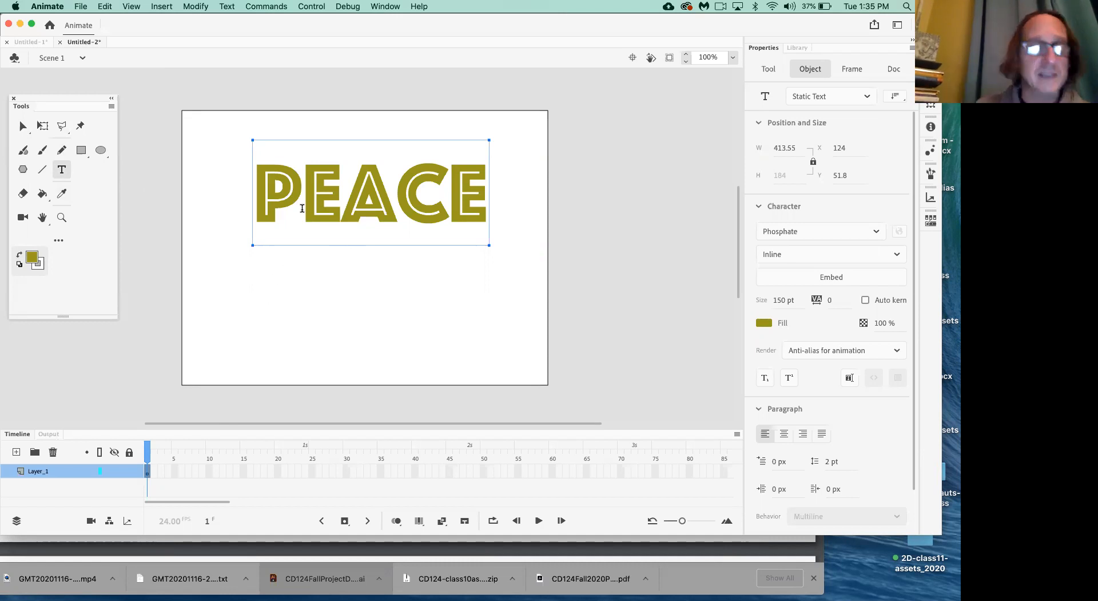
left_click(262, 304)
left_click(262, 304)
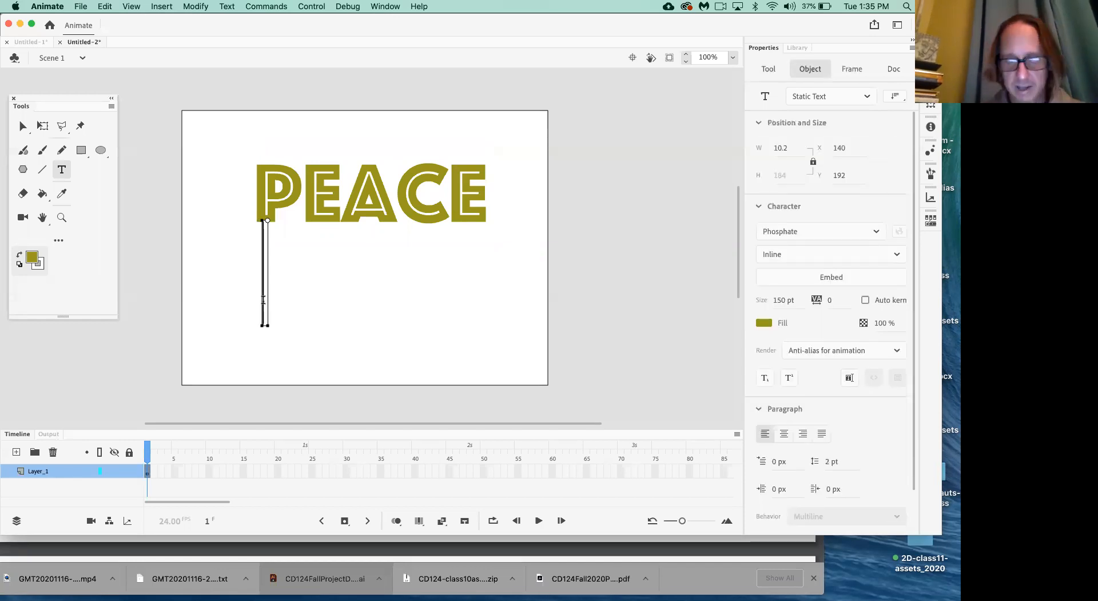
type("I")
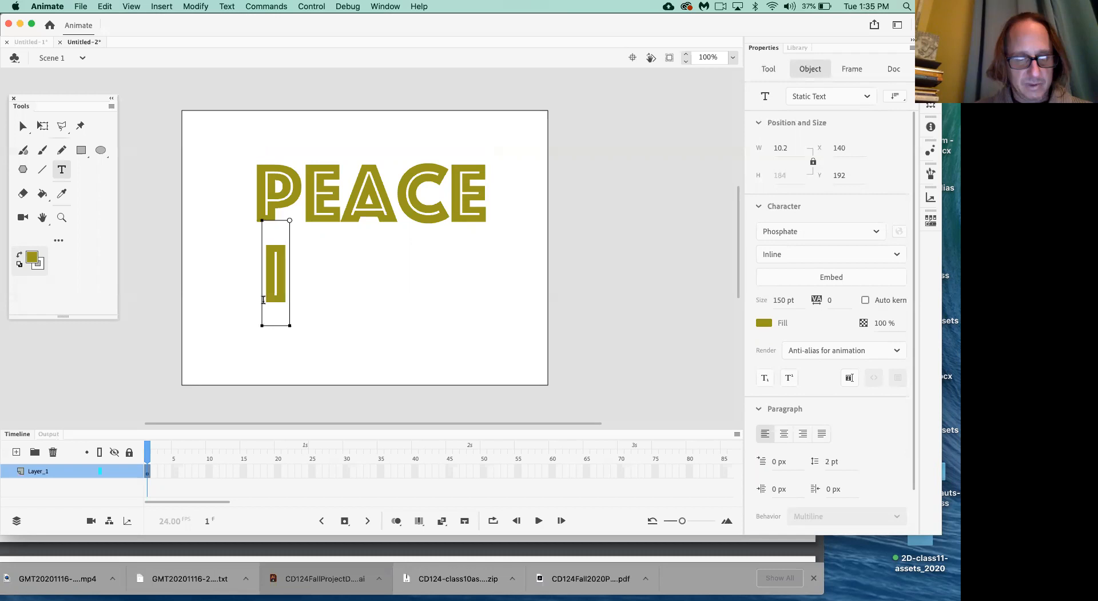
type("S ALWAYS")
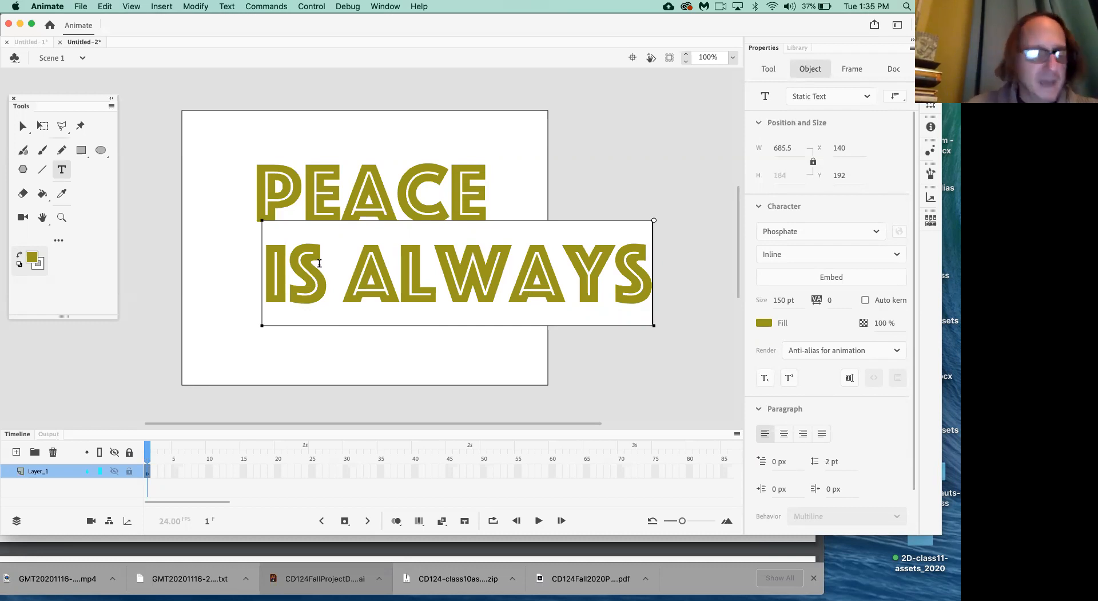
- Select IS ALWAYS as a whole text object and set its font size to 96 pt
scroll(287, 326, "down", 5)
scroll(286, 326, "right", 4)
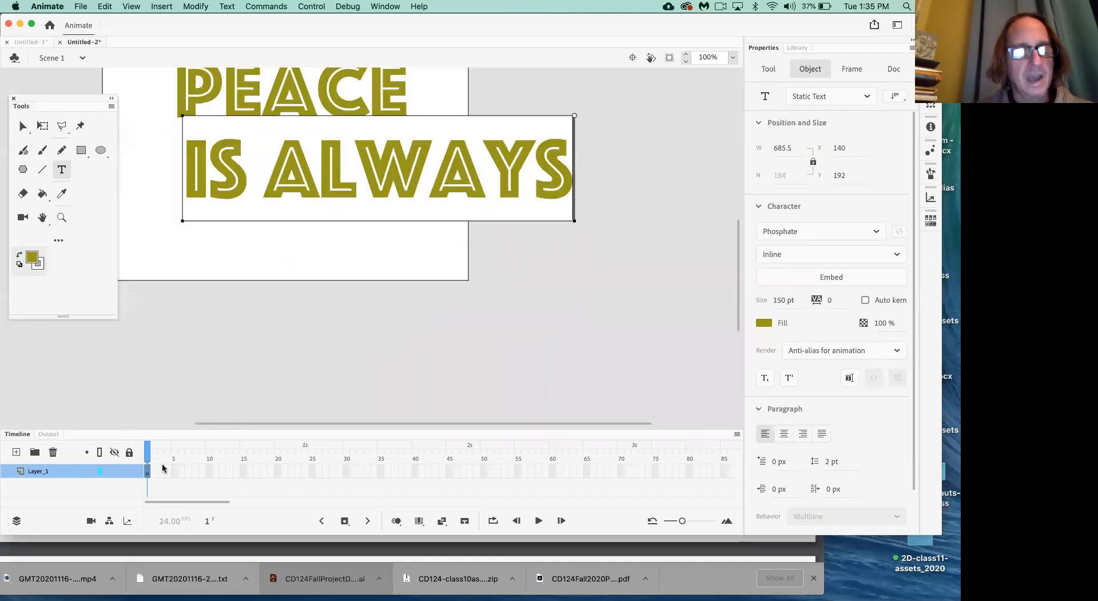
scroll(256, 385, "up", 6)
scroll(256, 385, "left", 5)
scroll(256, 385, "down", 5)
scroll(256, 385, "right", 3)
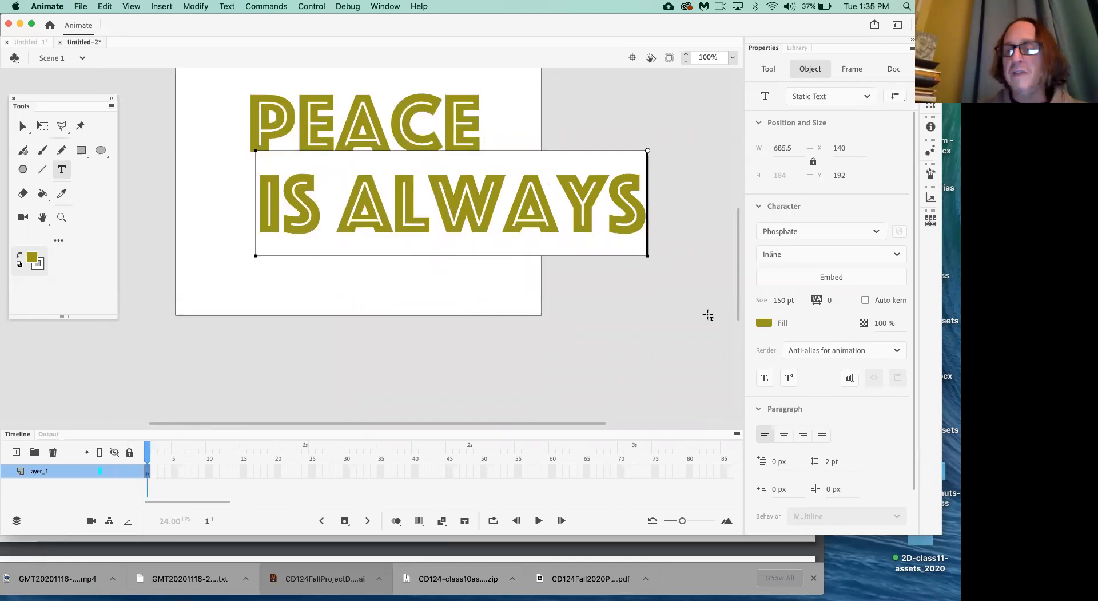
left_click_drag(782, 308, 762, 303)
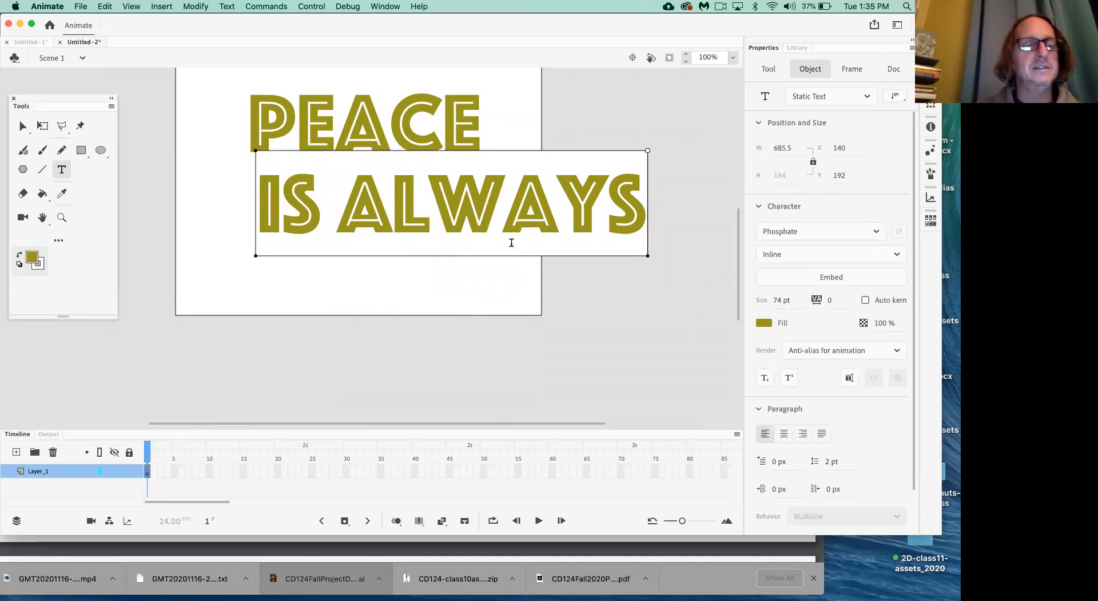
left_click_drag(644, 229, 261, 234)
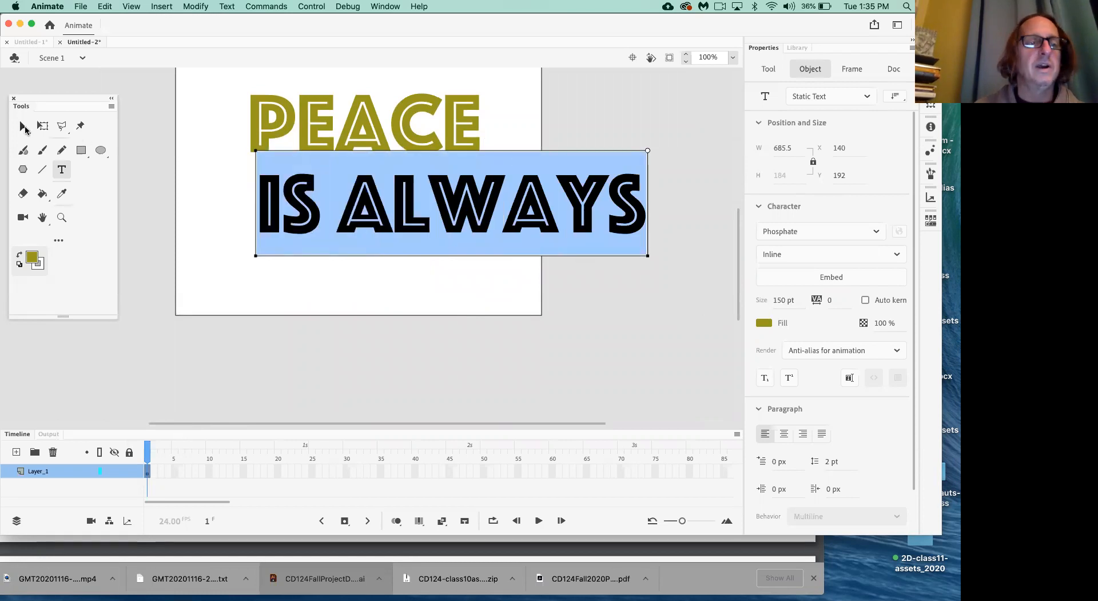
left_click(24, 128)
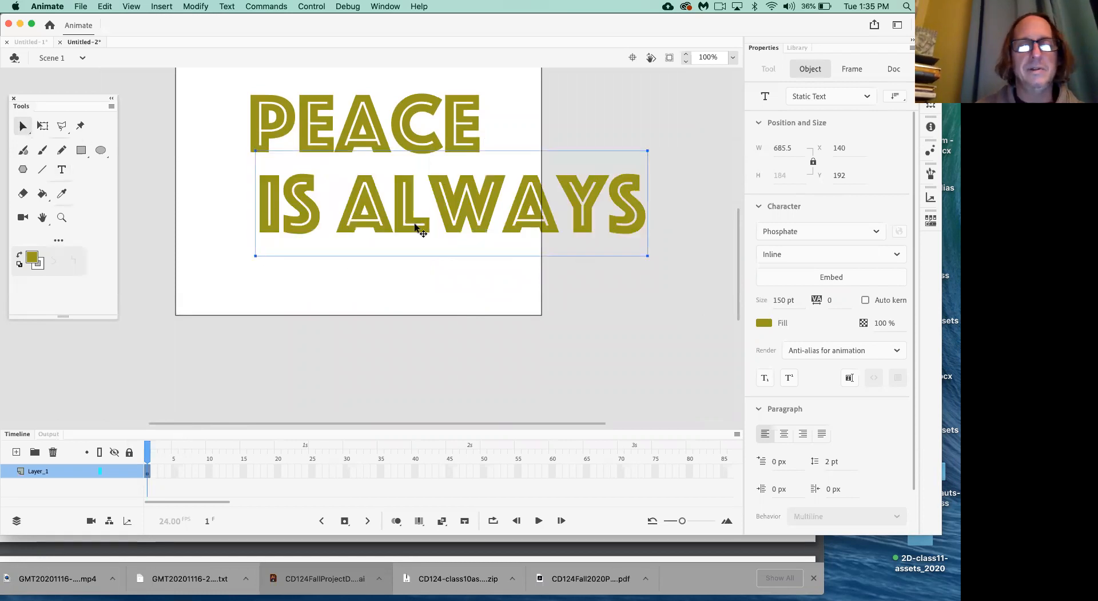
mouse_move(779, 302)
left_mouse_down()
mouse_move(767, 299)
mouse_move(801, 301)
left_mouse_up()
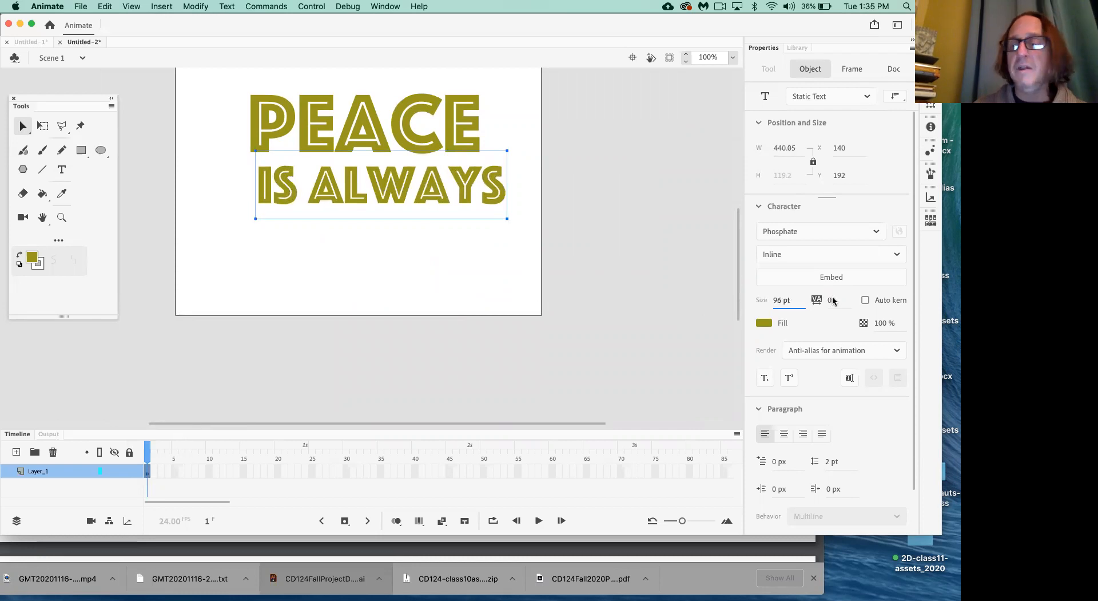
- Scale IS ALWAYS proportionally to about 399 px wide and align it beneath PEACE at about X 136, Y 196
left_click(43, 126)
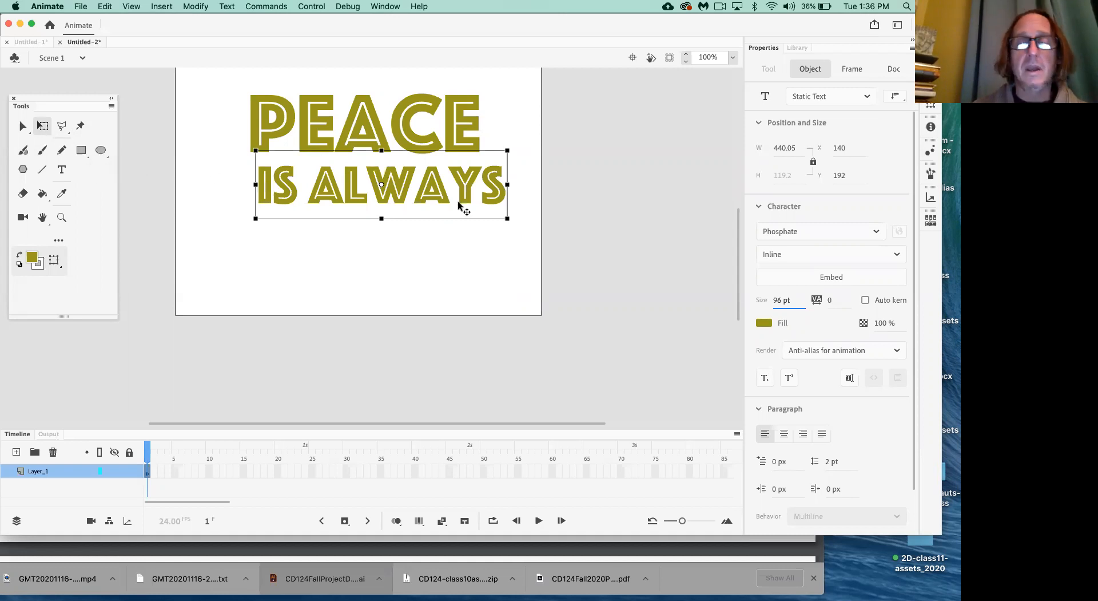
left_click_drag(508, 221, 434, 312)
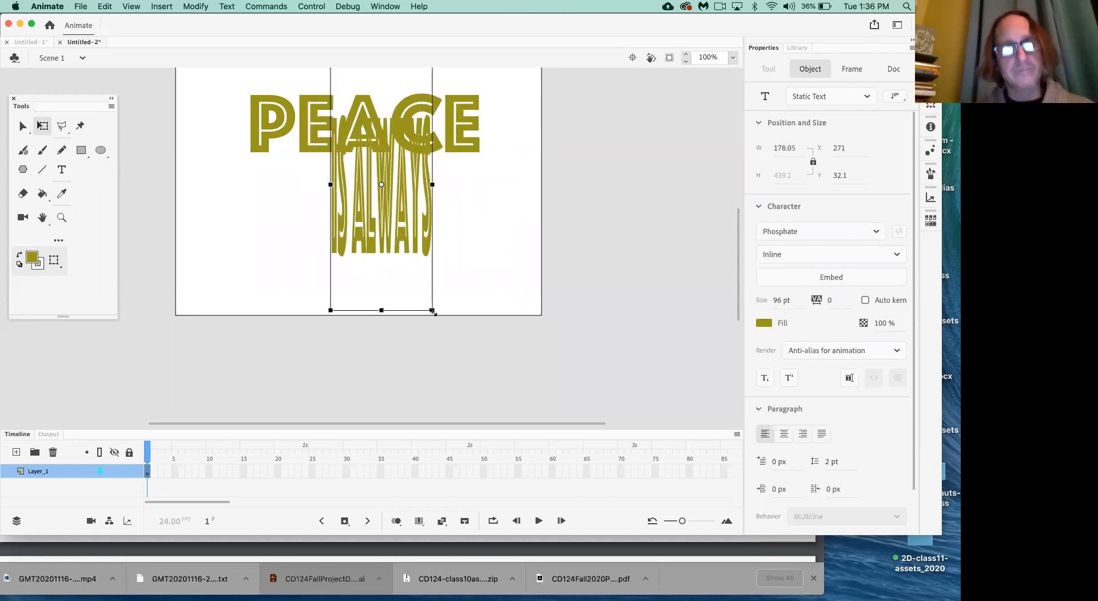
key("super+z")
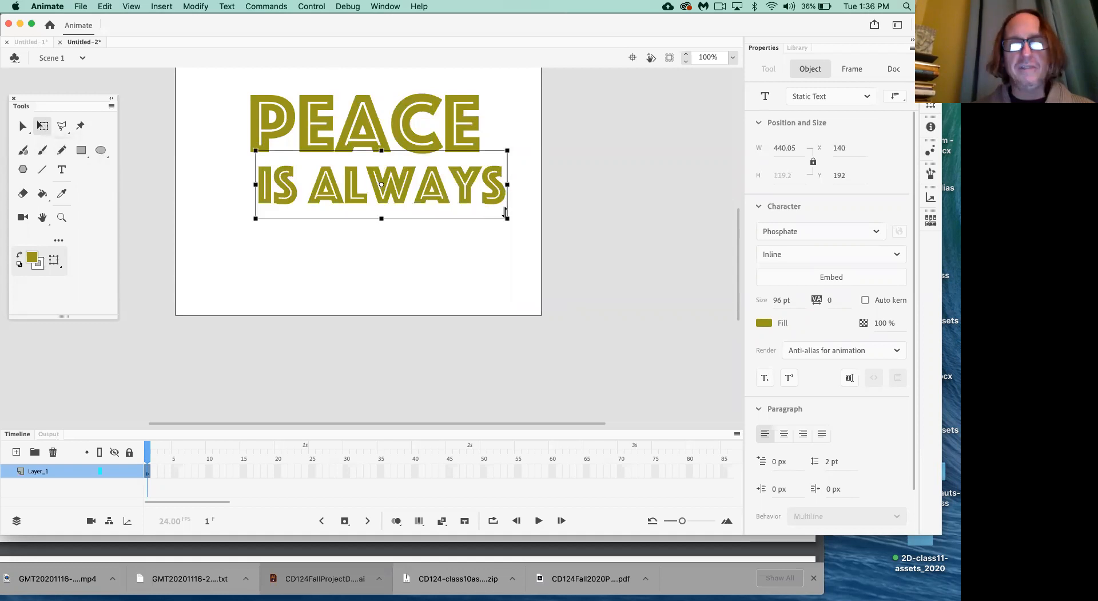
left_click_drag(508, 219, 503, 215)
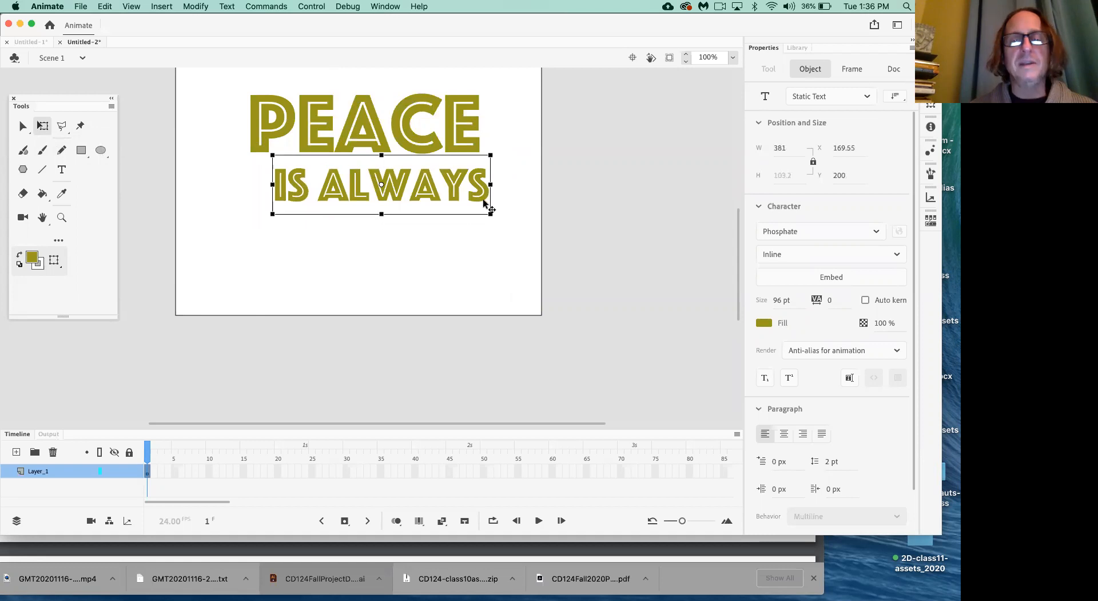
left_click_drag(483, 201, 461, 199)
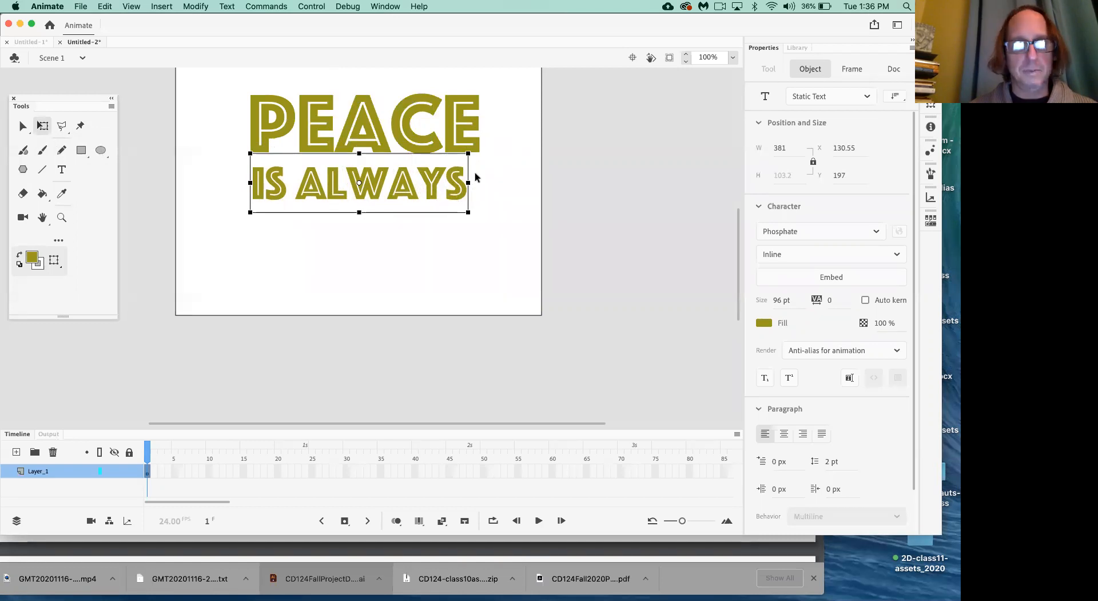
mouse_move(468, 211)
left_mouse_down()
mouse_move(481, 218)
mouse_move(442, 194)
mouse_move(483, 212)
left_mouse_up()
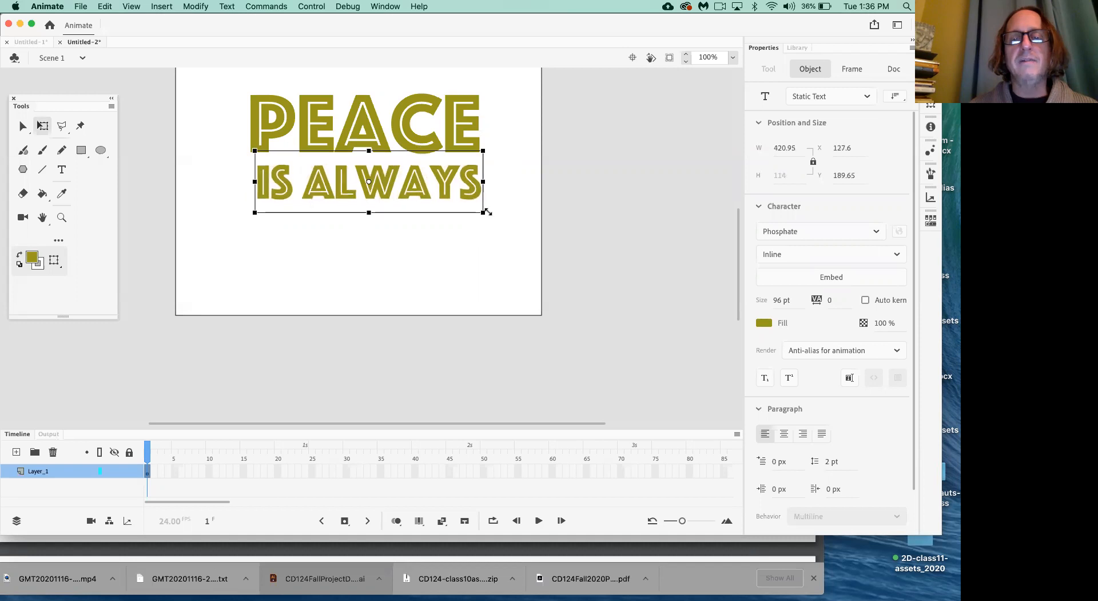
left_click(478, 274)
left_click(442, 193)
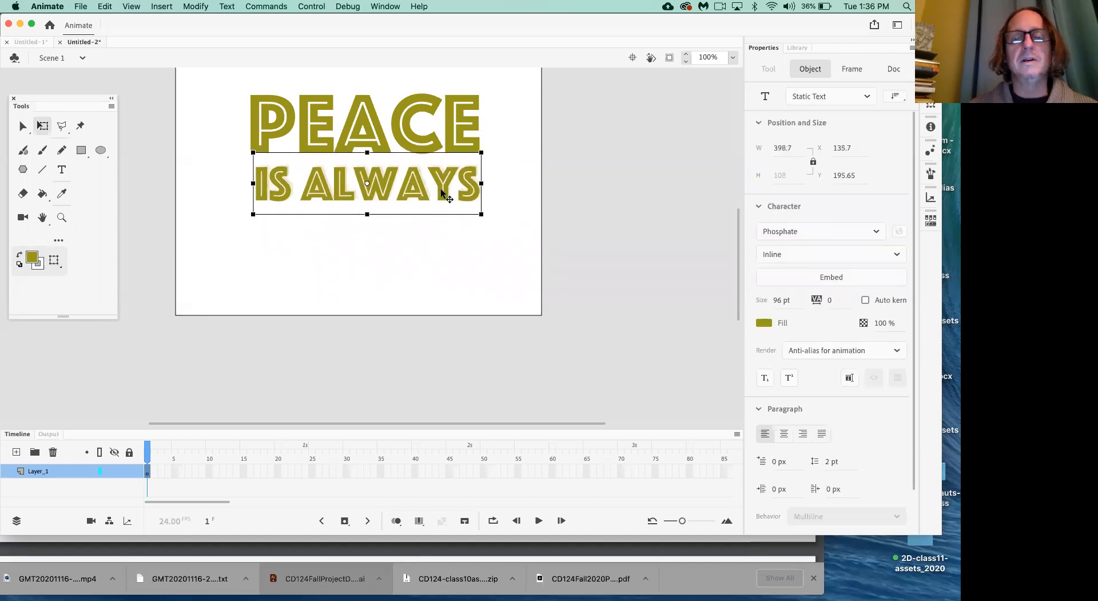
left_click(450, 242)
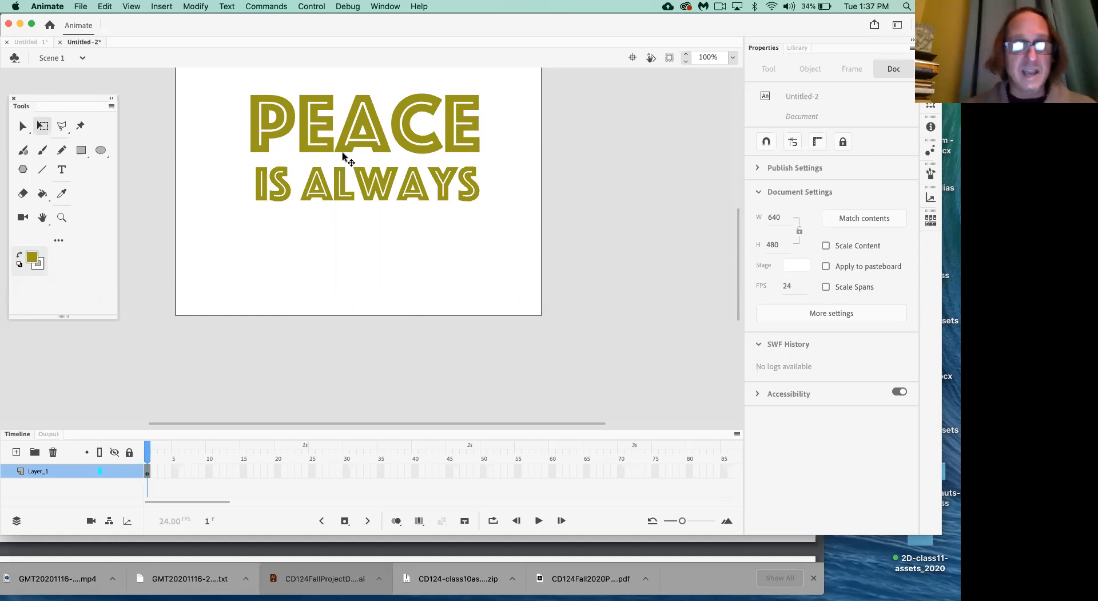
- Add a third static text reading BEAUTIFUL below IS ALWAYS, starting at about X 146, Y 293
left_click(61, 172)
left_click(260, 260)
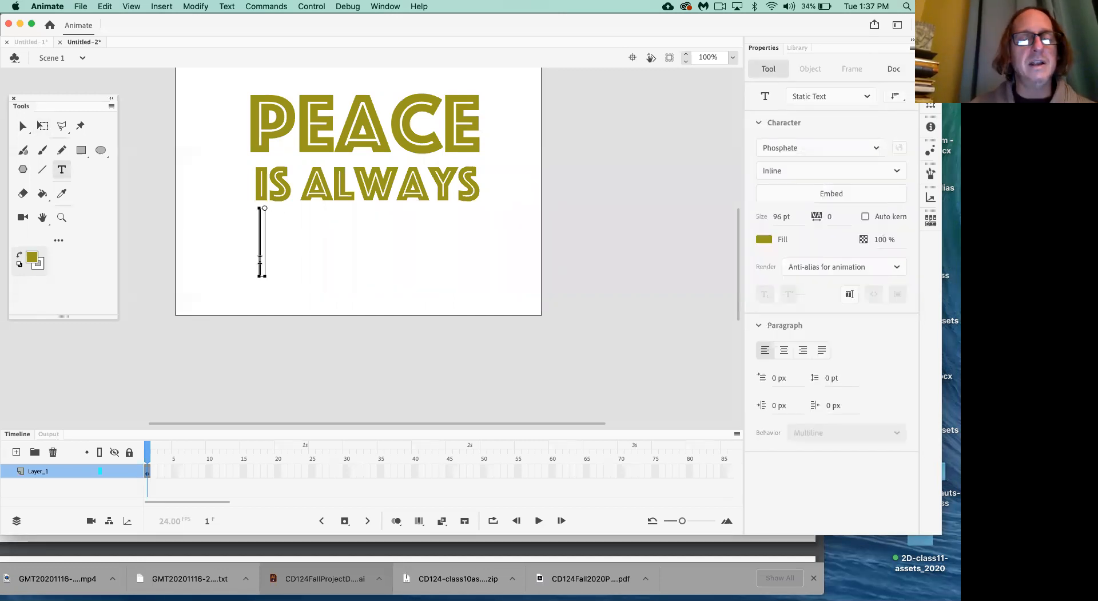
type("BEA")
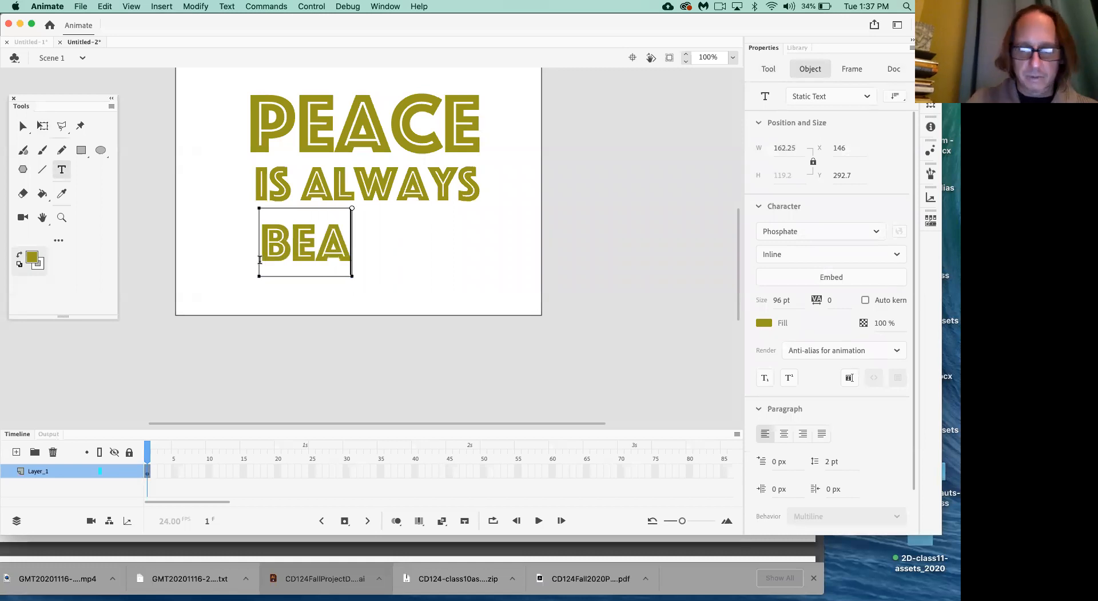
type("UTIFUL")
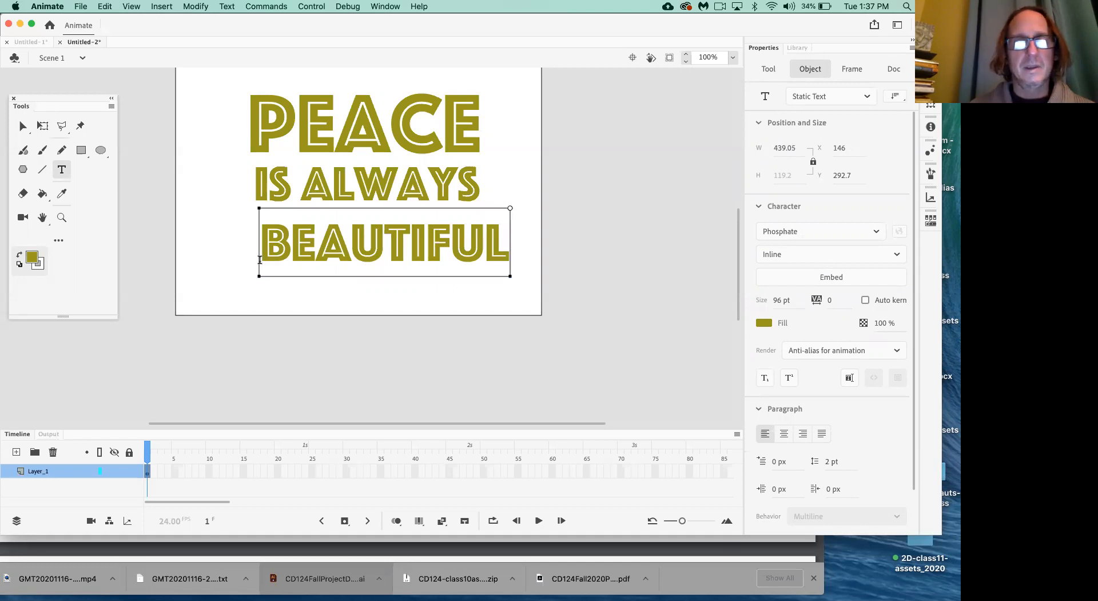
key("Escape")
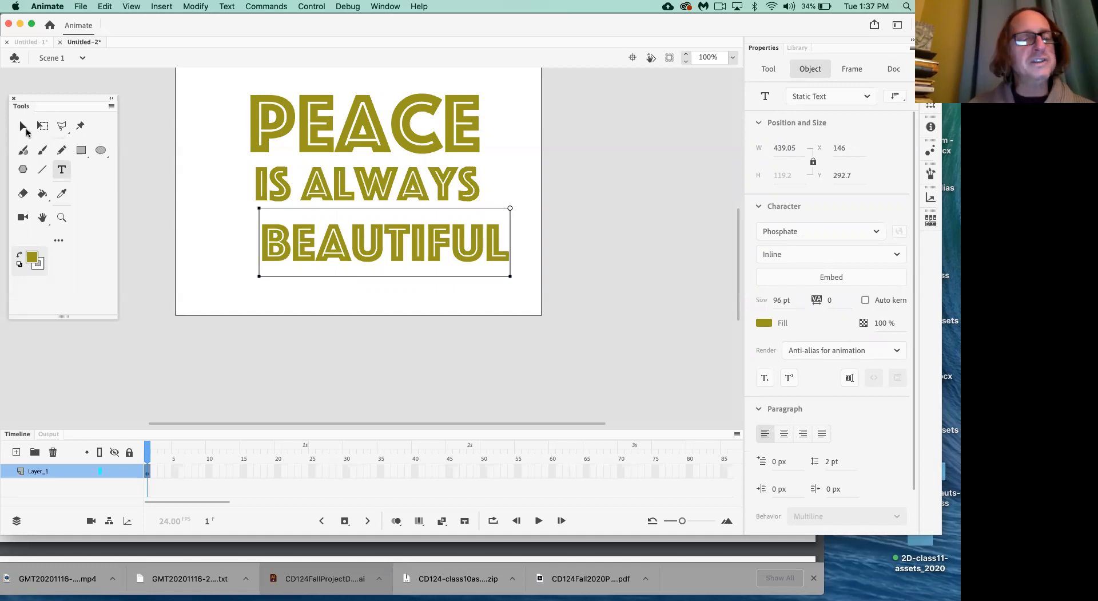
- Scale BEAUTIFUL proportionally to about 402 px wide and position it beneath IS ALWAYS at about X 133, Y 282
left_click_drag(338, 258, 330, 251)
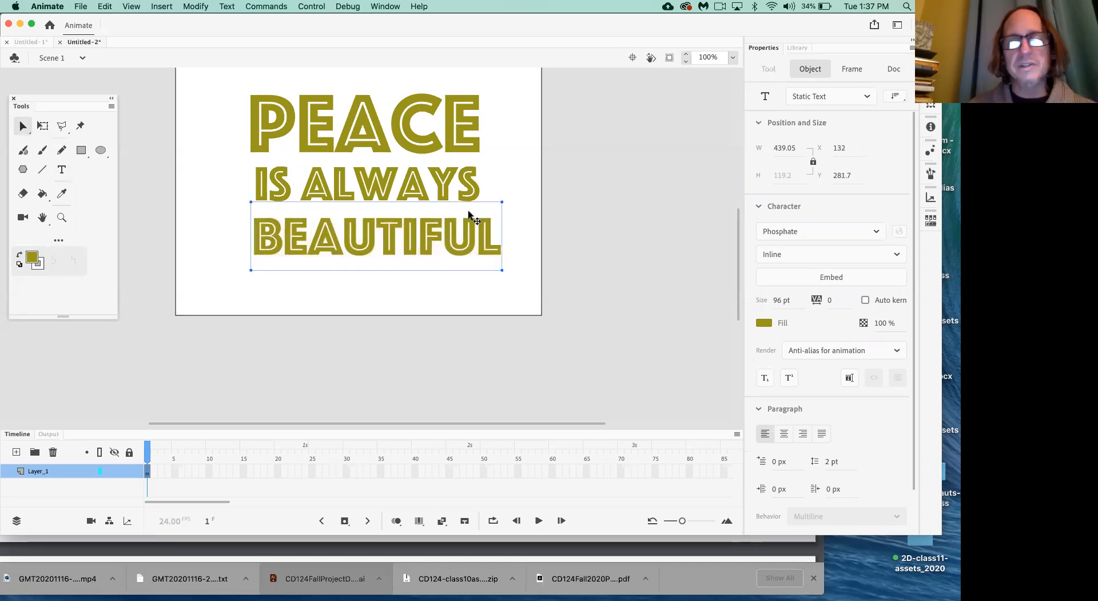
left_click_drag(783, 299, 793, 299)
left_click_drag(781, 298, 811, 296)
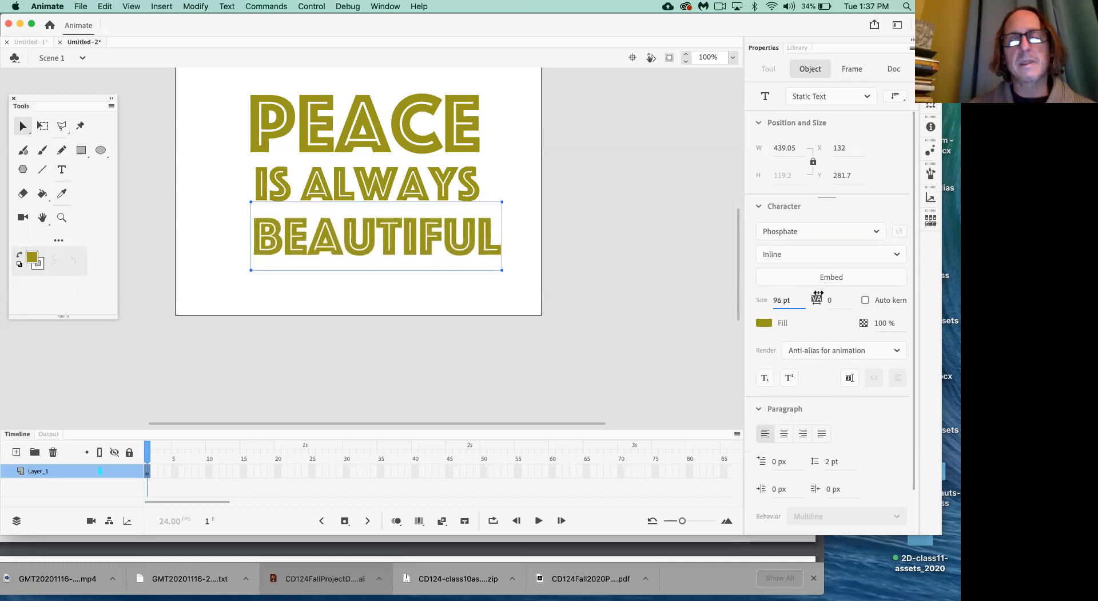
left_click(44, 127)
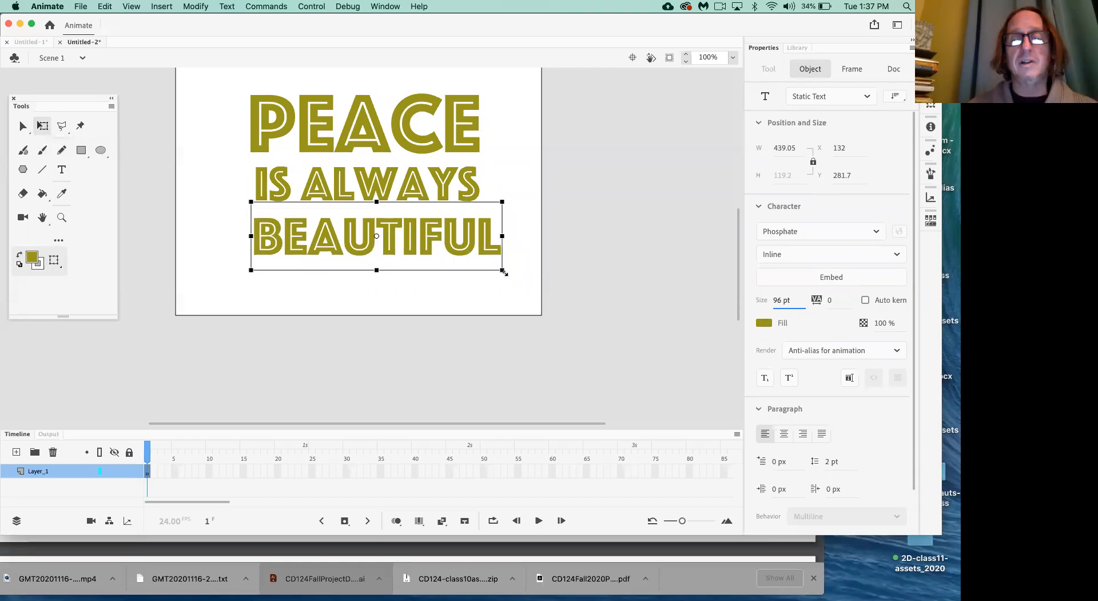
left_click_drag(504, 272, 470, 290)
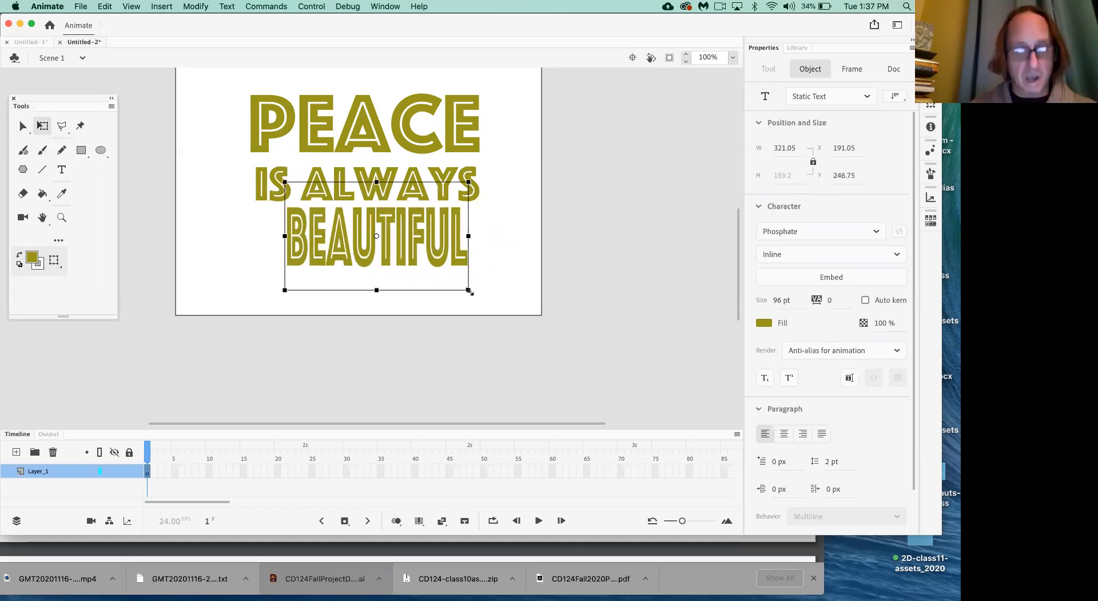
key("super+z")
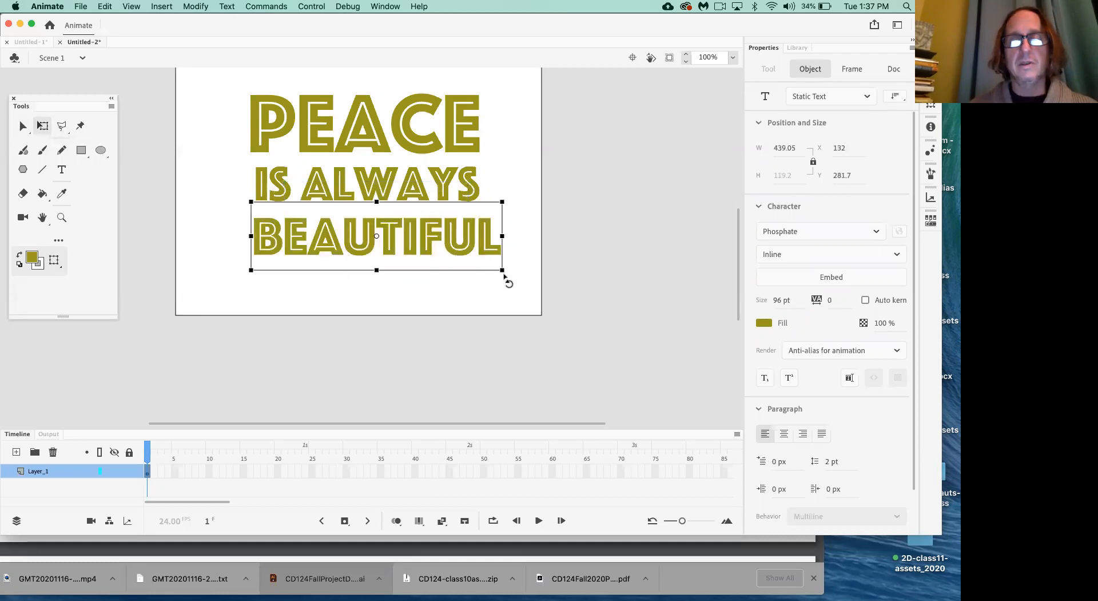
left_click_drag(504, 272, 497, 268)
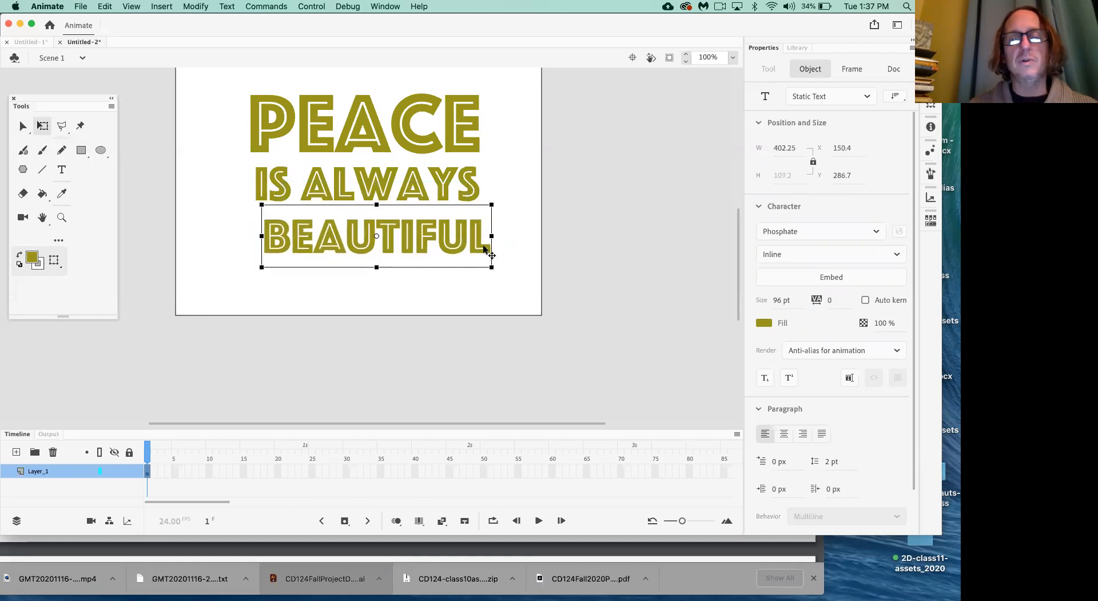
left_click_drag(483, 245, 470, 241)
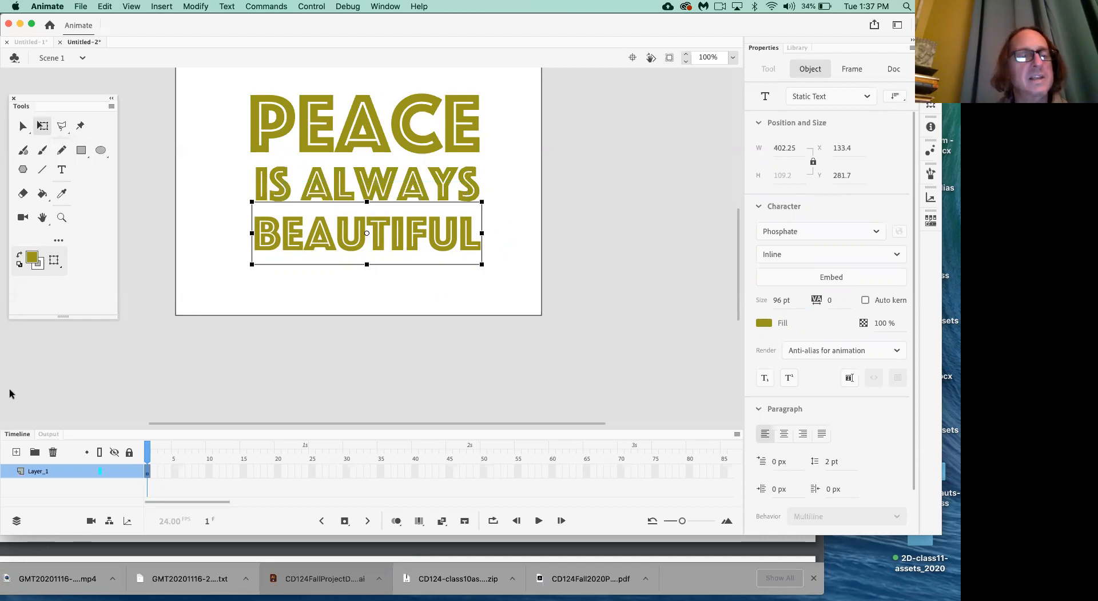
- Add a static text attribution reading "– WALT WHITMAN" below BEAUTIFUL, starting at about X 271, Y 359
left_click(63, 170)
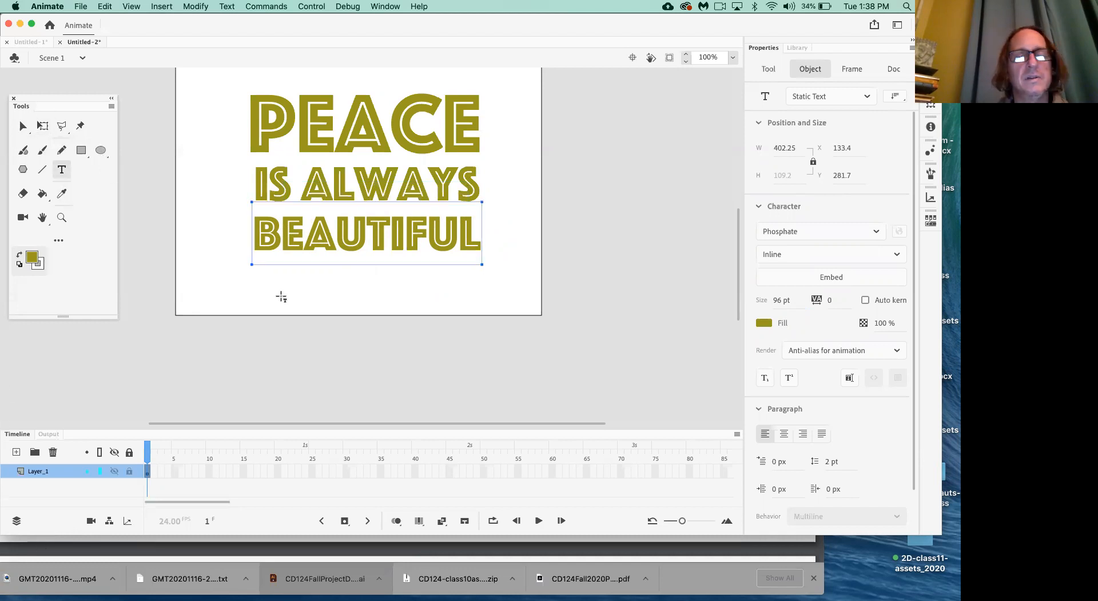
left_click(331, 297)
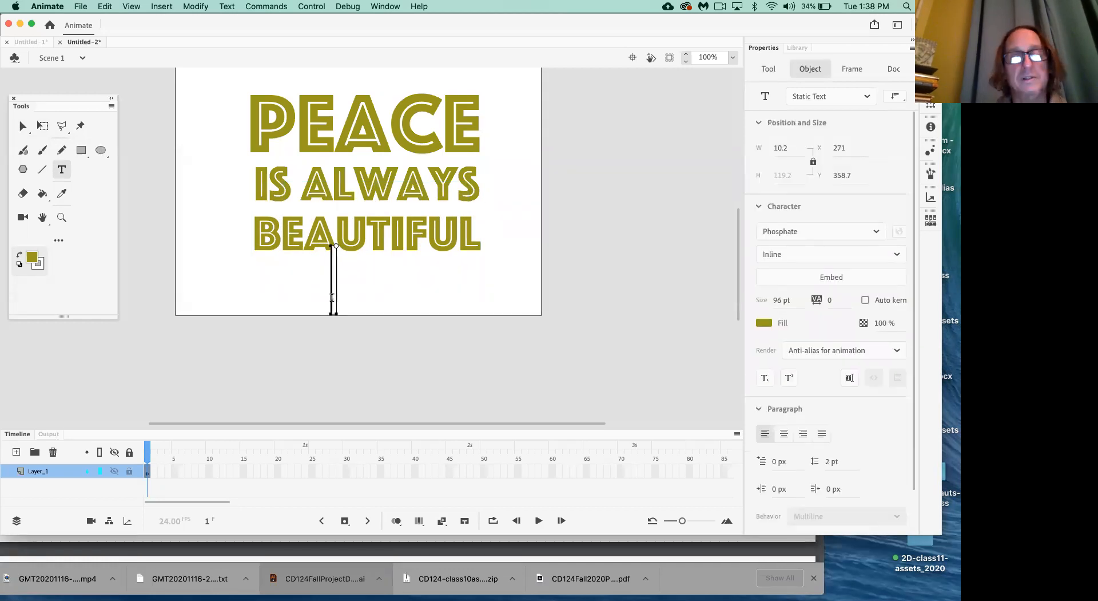
type("-")
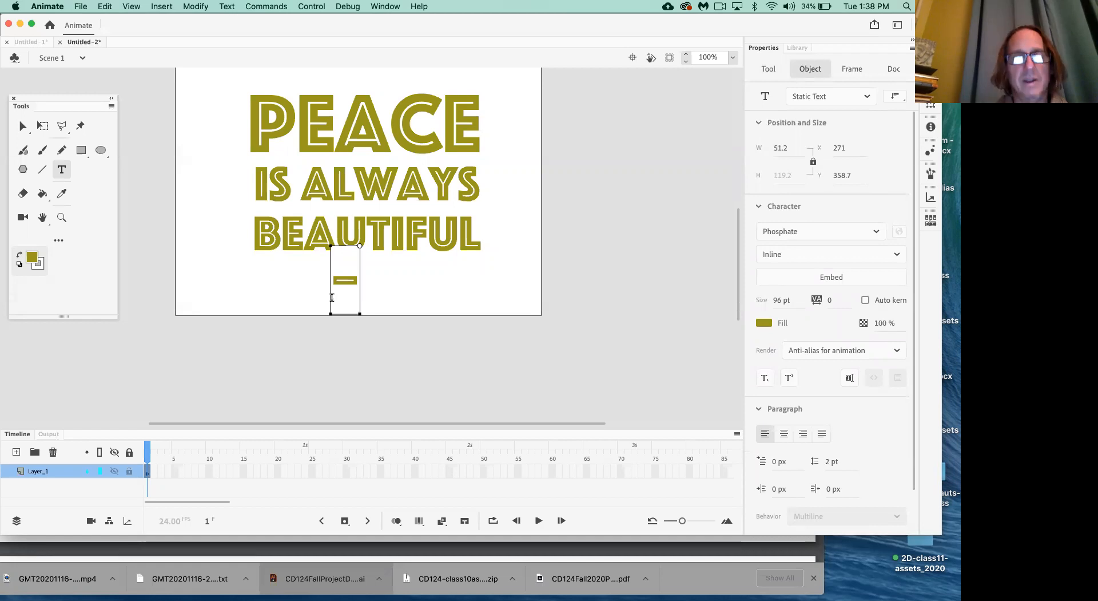
type(" WALT")
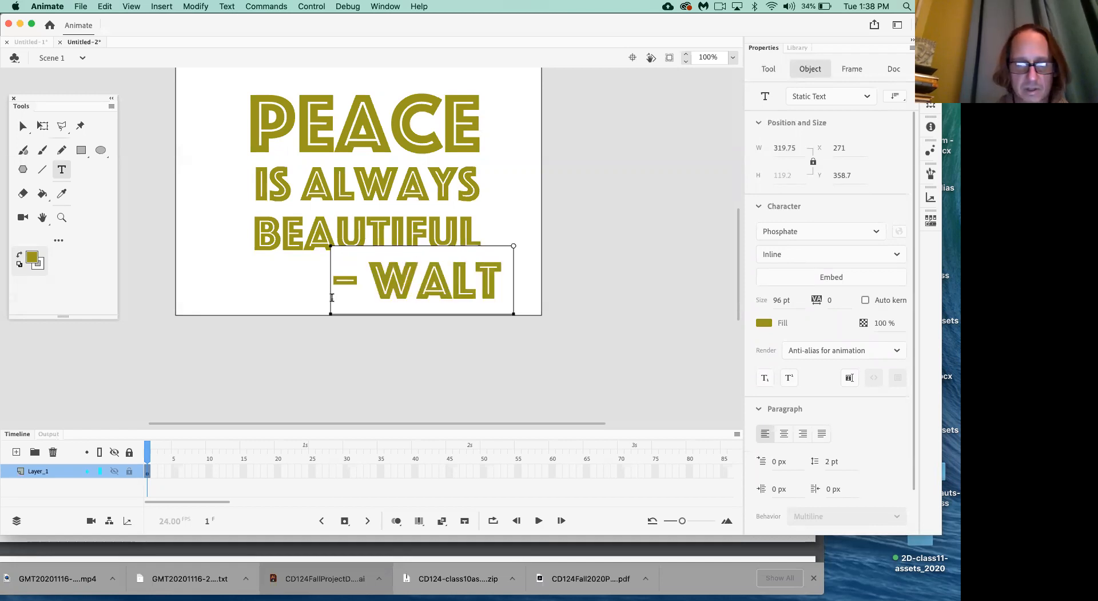
type(" WHITMAN")
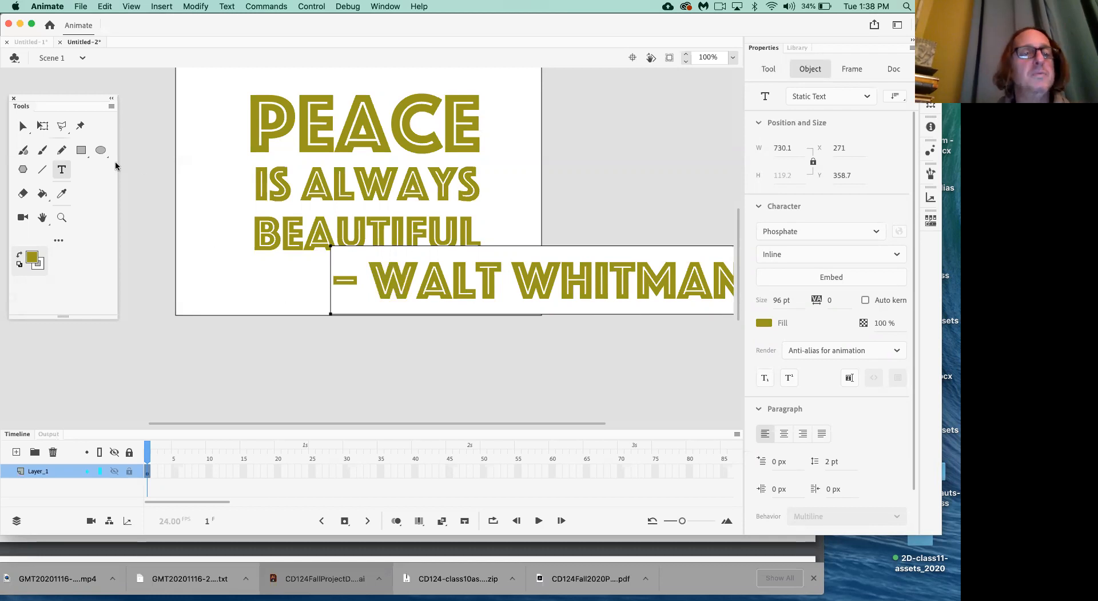
- Set the WALT WHITMAN attribution's font size to 34 pt and move it down to about X 273, Y 399
left_click(22, 126)
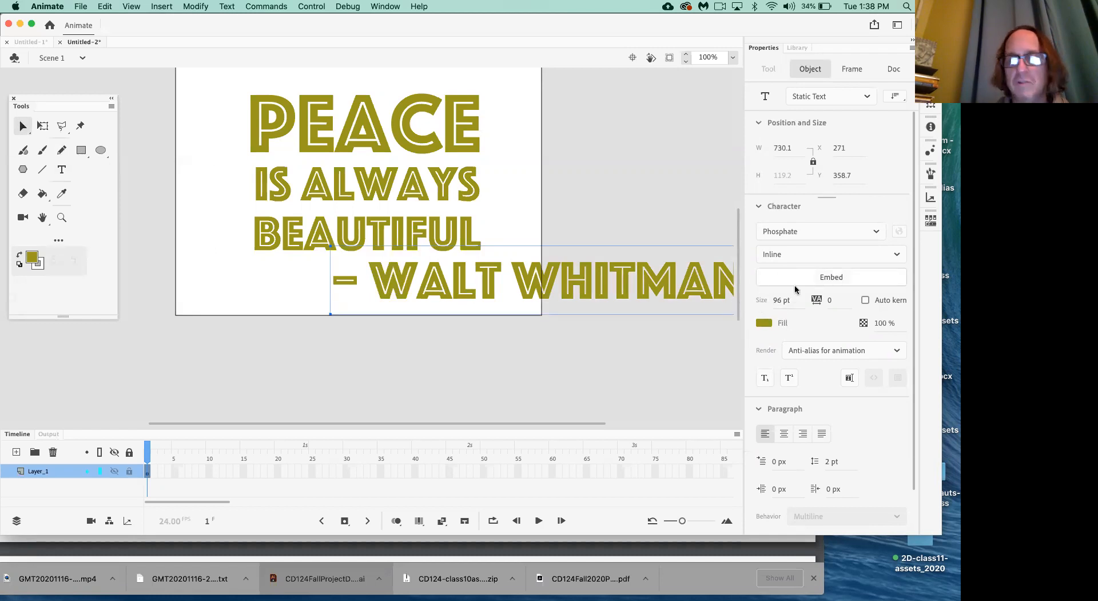
left_click_drag(786, 303, 746, 297)
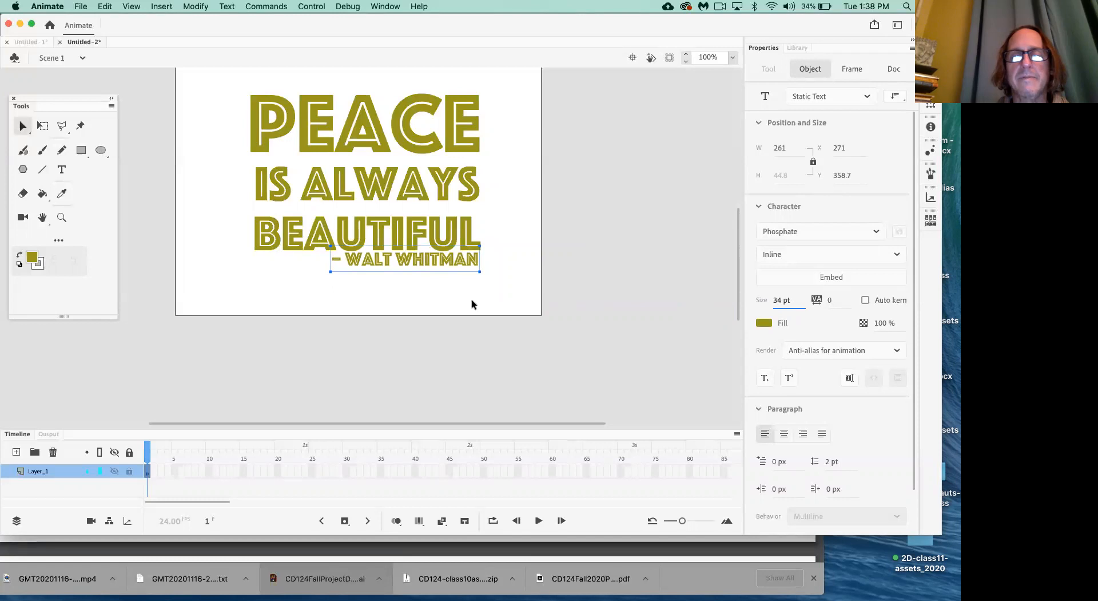
left_click_drag(452, 262, 451, 285)
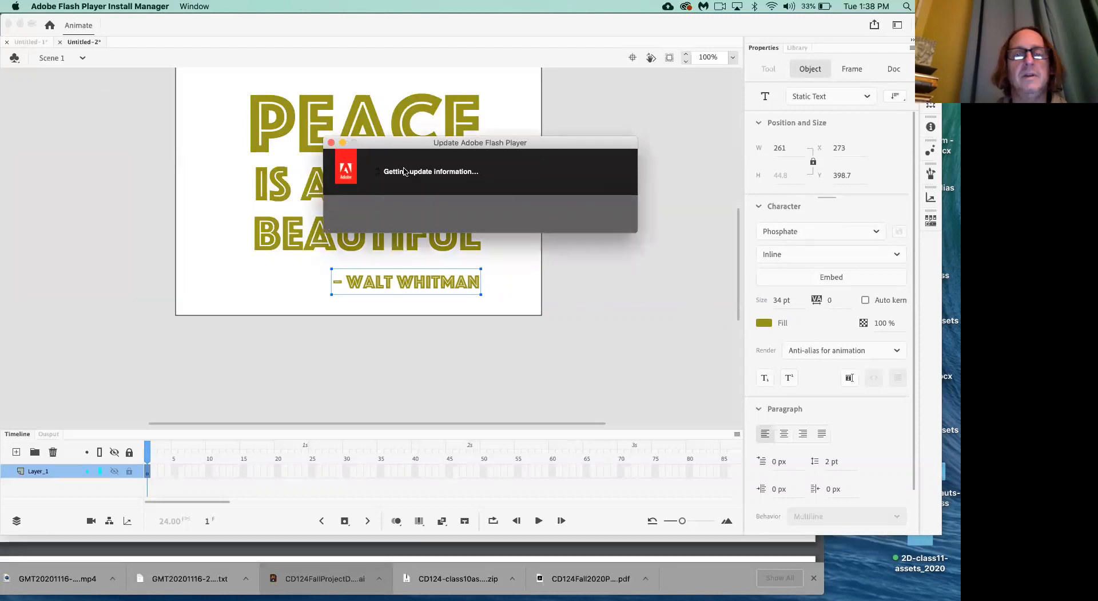
- Dismiss the Flash Player update window and change the Walt Whitman attribution's font to Santa Fe LET
left_click(331, 143)
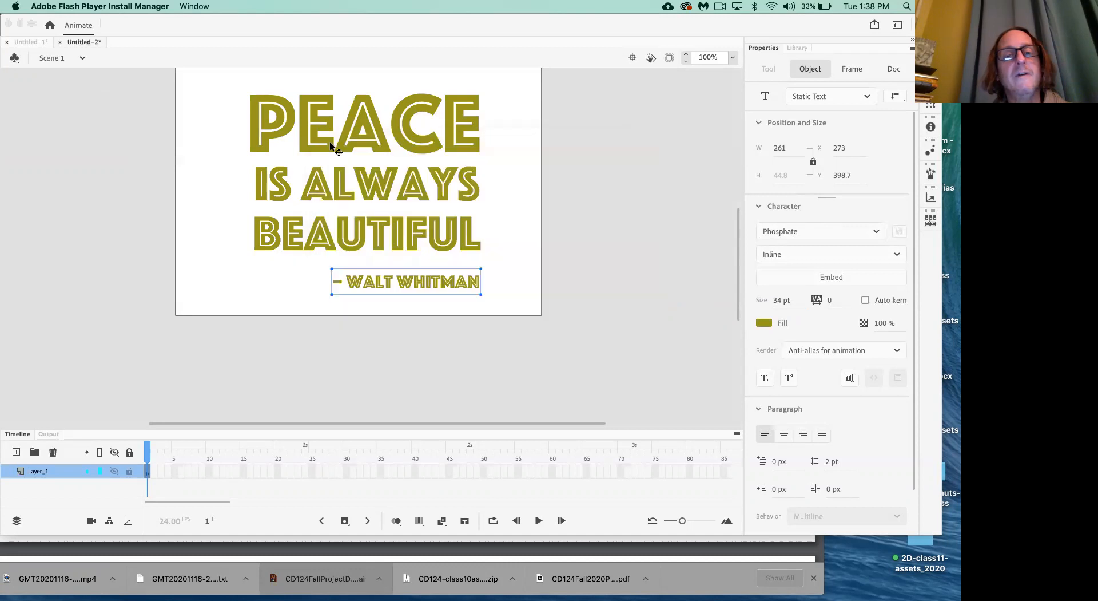
left_click(815, 230)
left_click(875, 232)
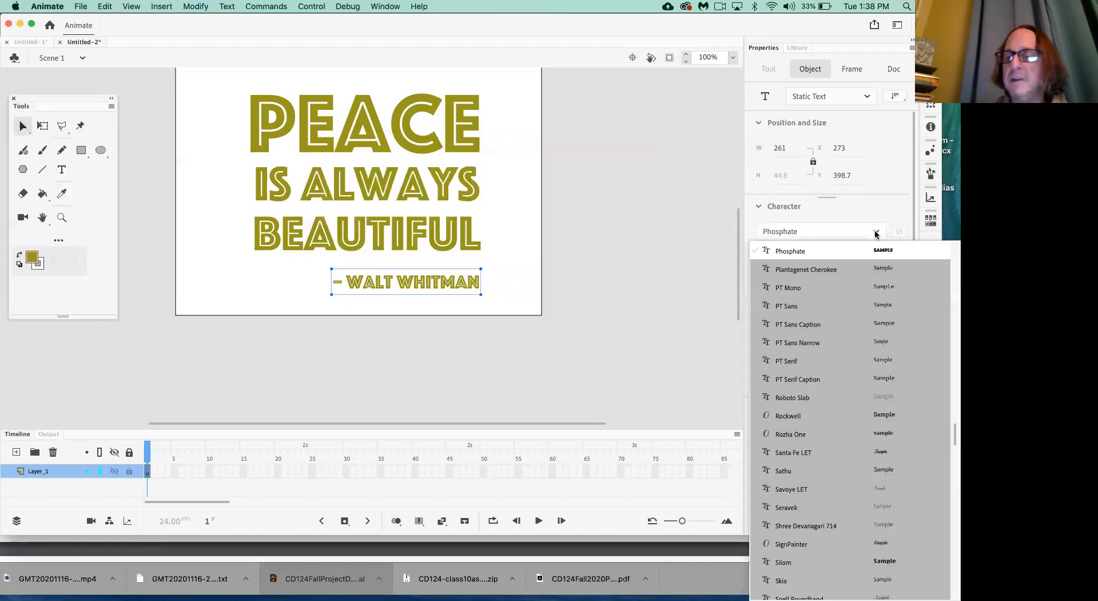
scroll(853, 434, "down", 4)
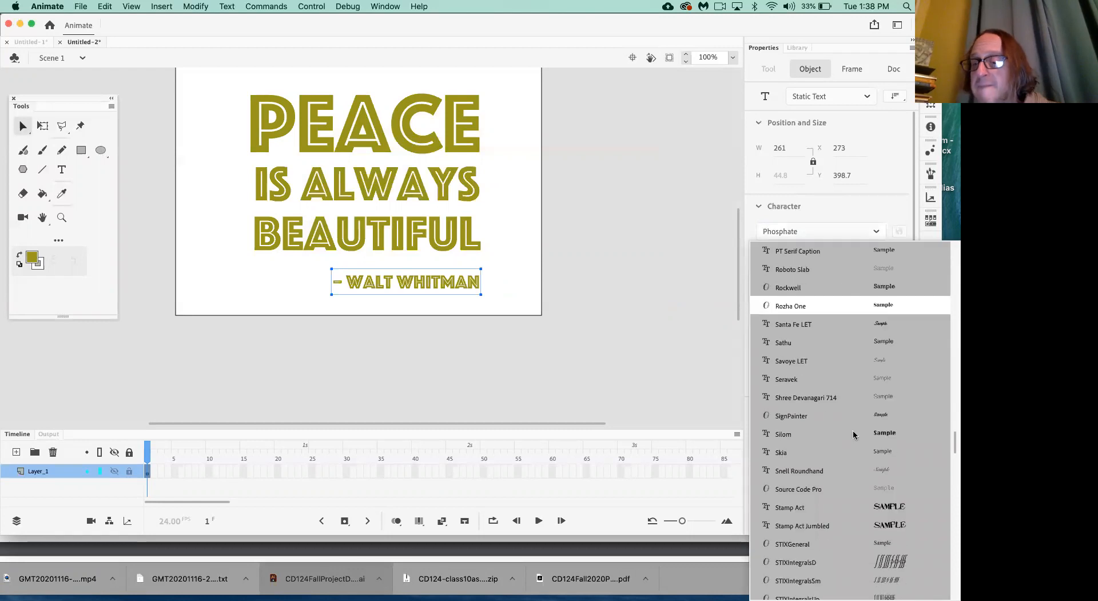
left_click(808, 324)
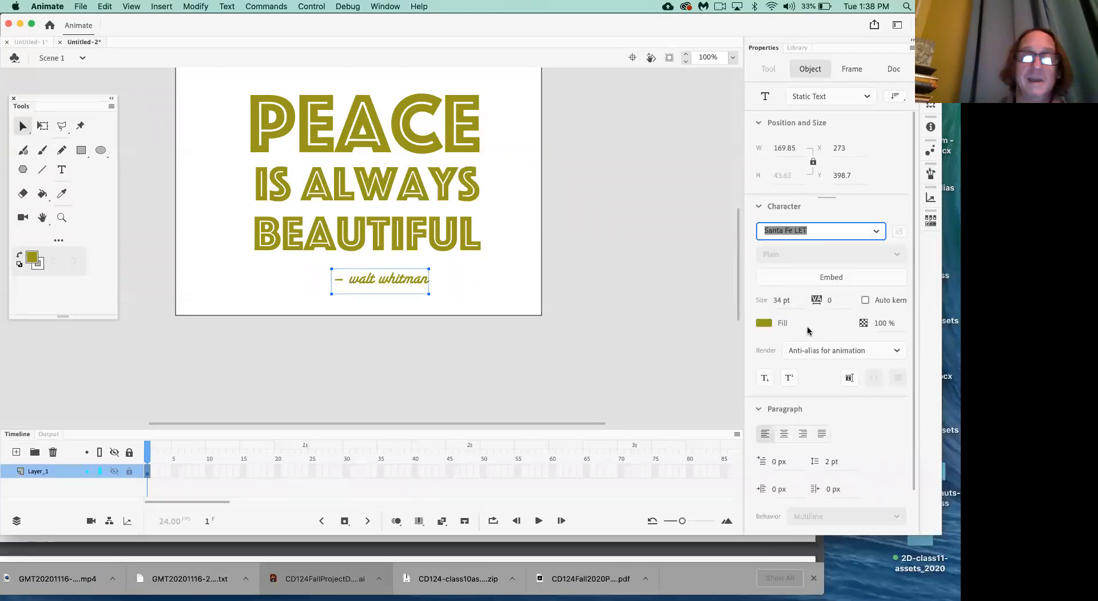
- Set the attribution's font size to 69 pt and move it up to about X 274, Y 381
left_click(784, 301)
left_click_drag(781, 301, 801, 300)
left_click_drag(471, 293, 467, 284)
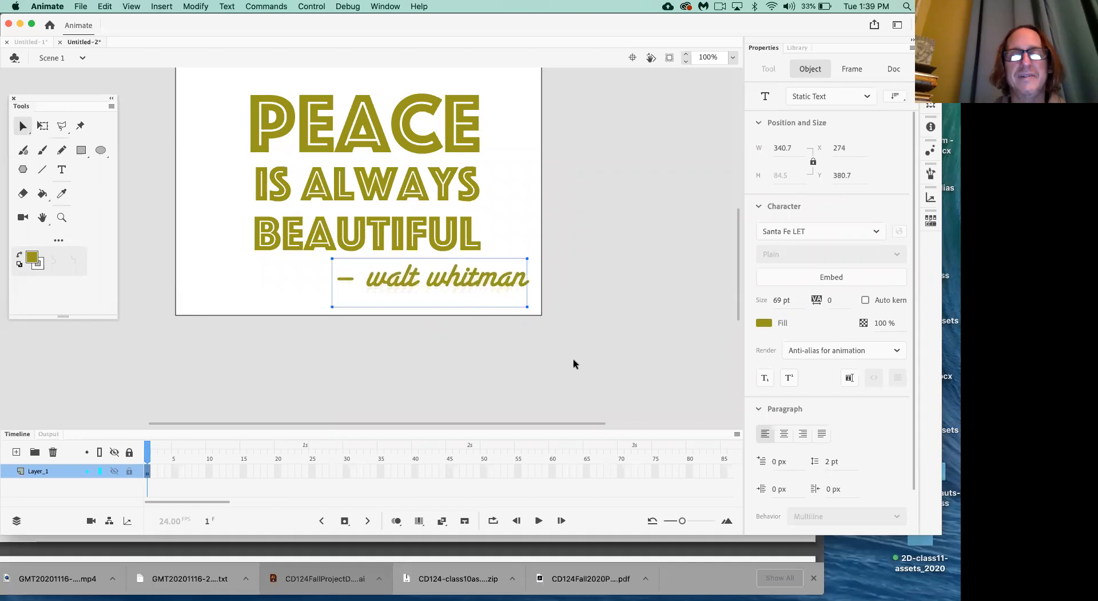
left_click(573, 359)
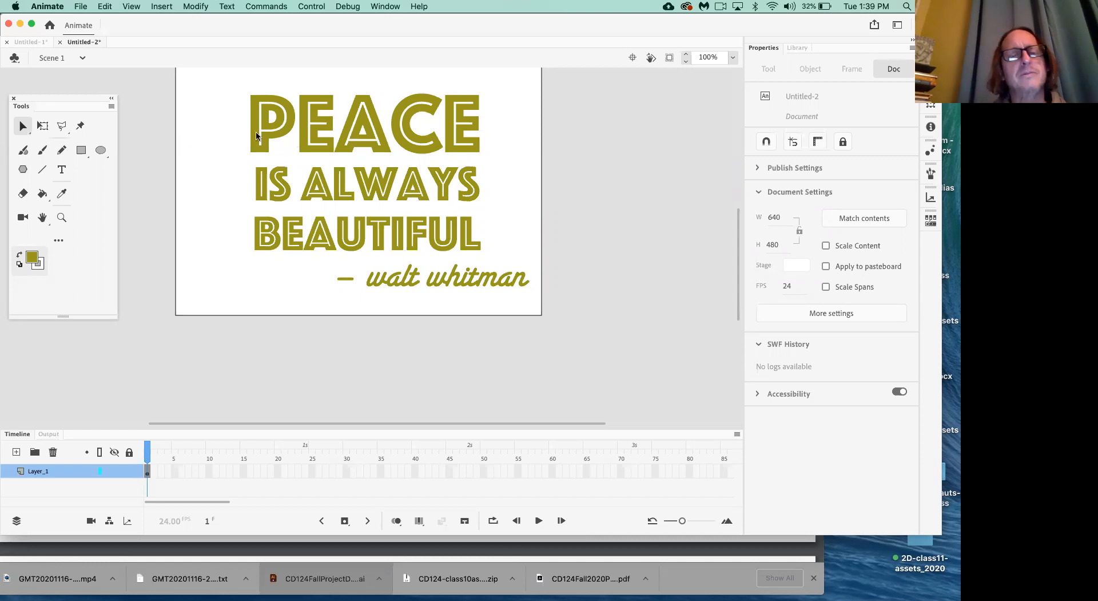
scroll(311, 291, "down", 1)
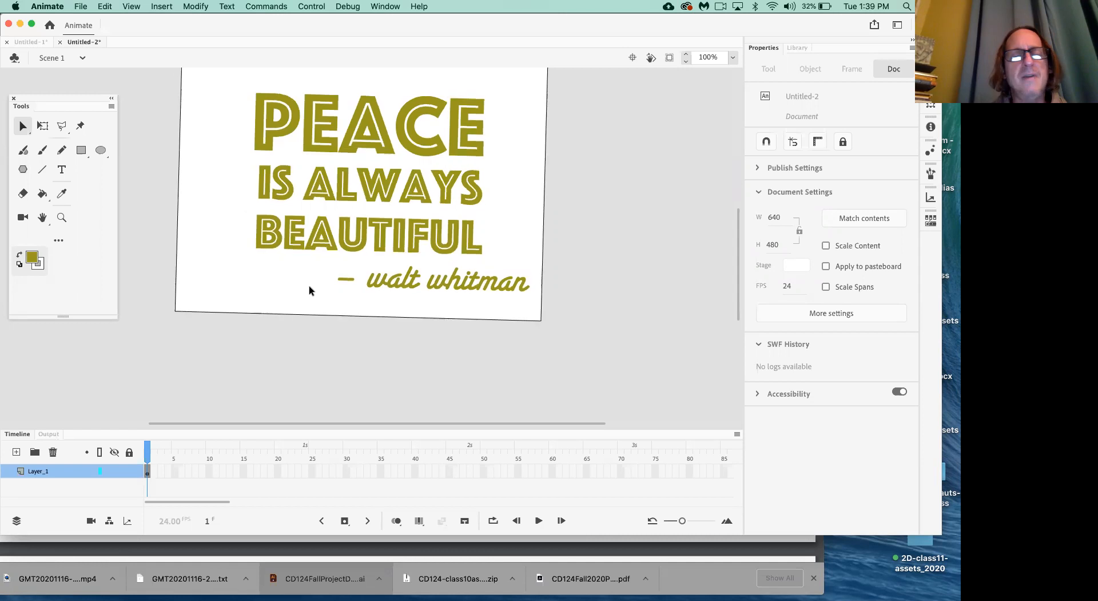
- Reset the tilted stage view to upright, return to the Selection tool and deselect the attribution
left_click(400, 286)
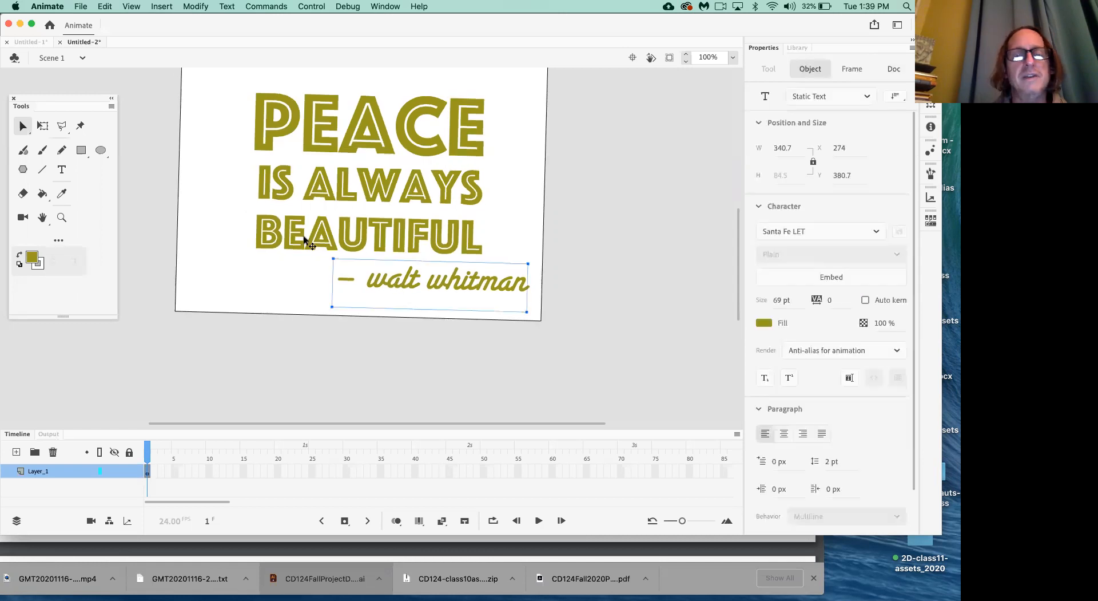
left_click(650, 58)
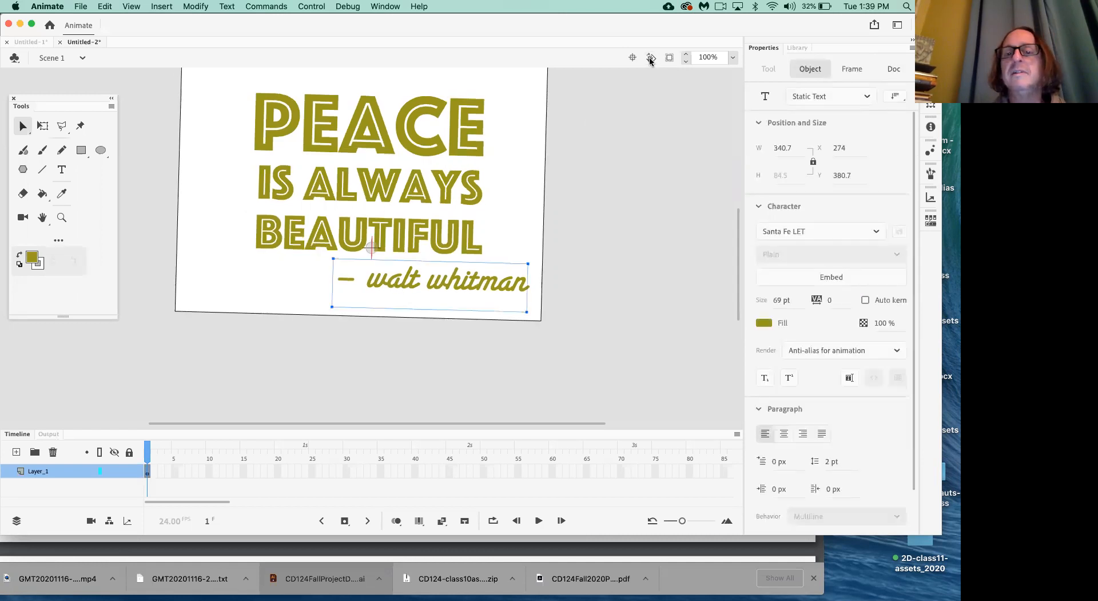
left_click(651, 58)
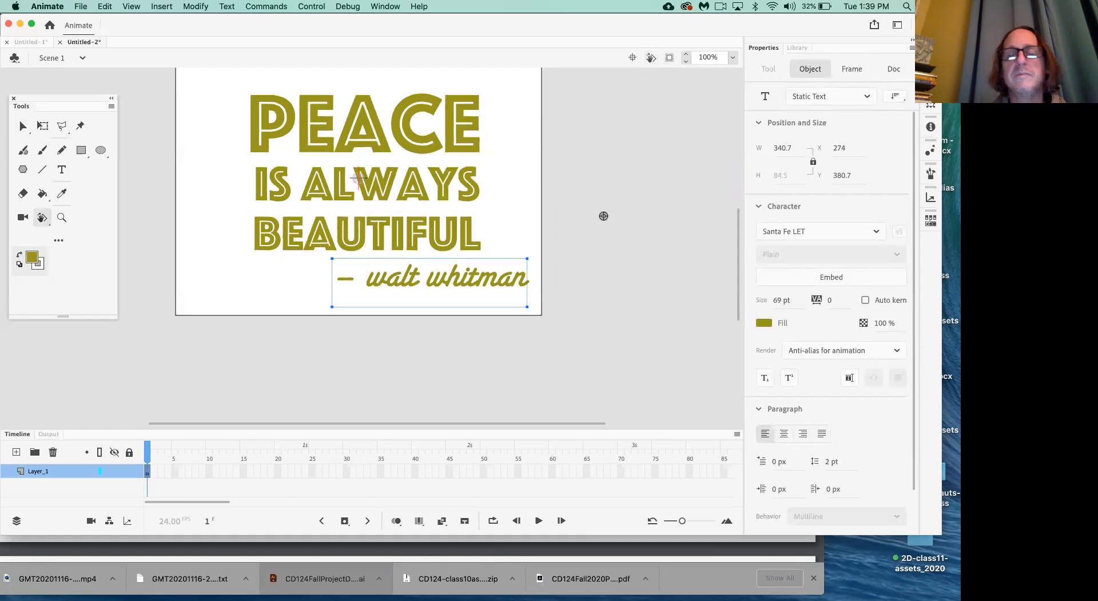
left_click(23, 127)
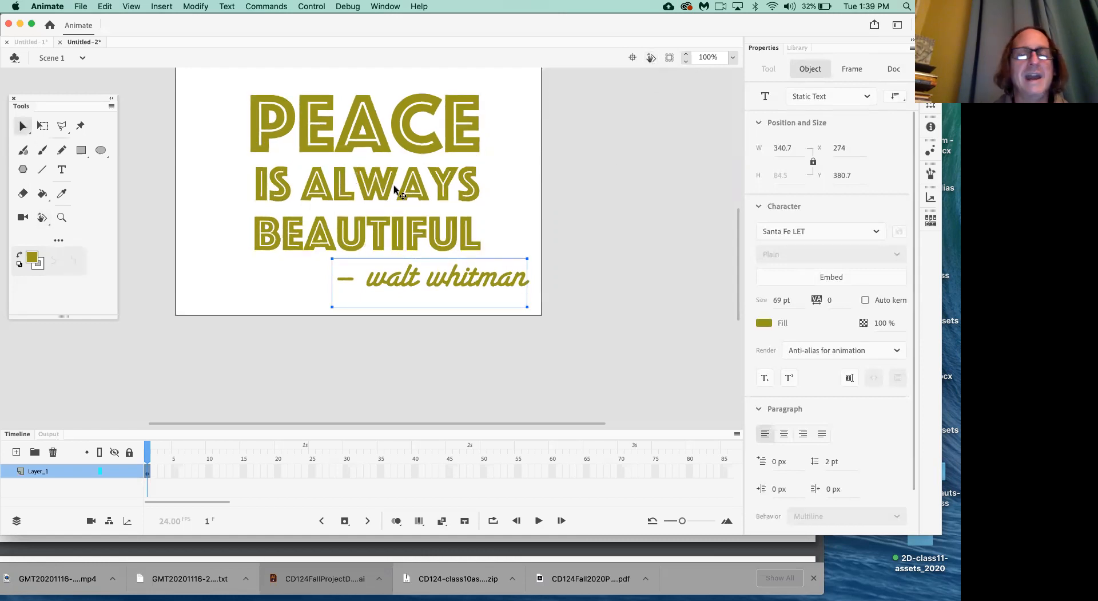
left_click(514, 219)
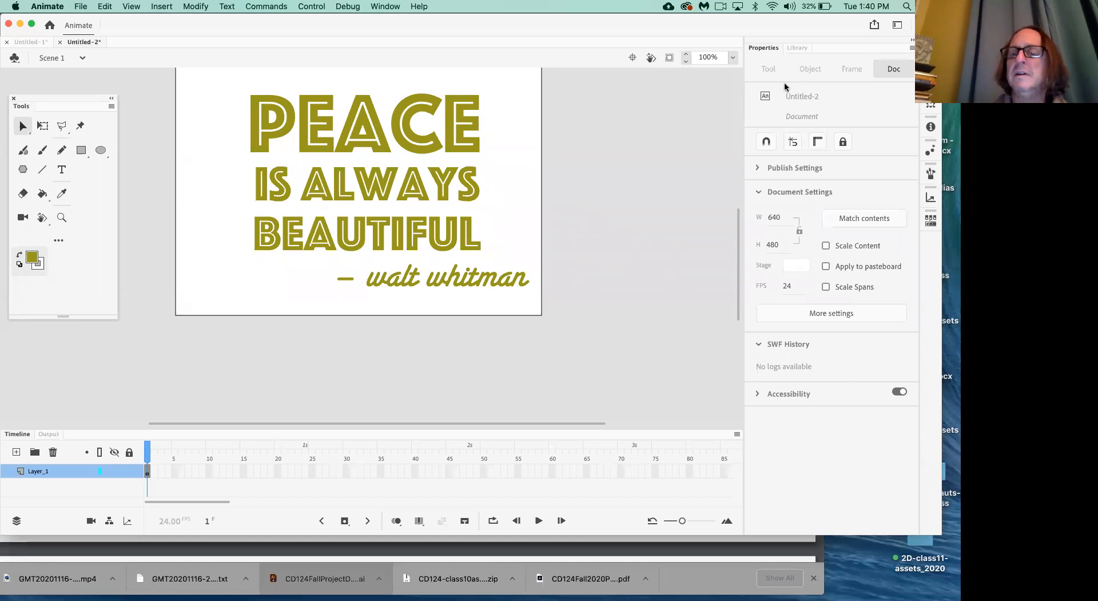
- Set the stage background color to light mint green, #99FFCC
left_click(795, 267)
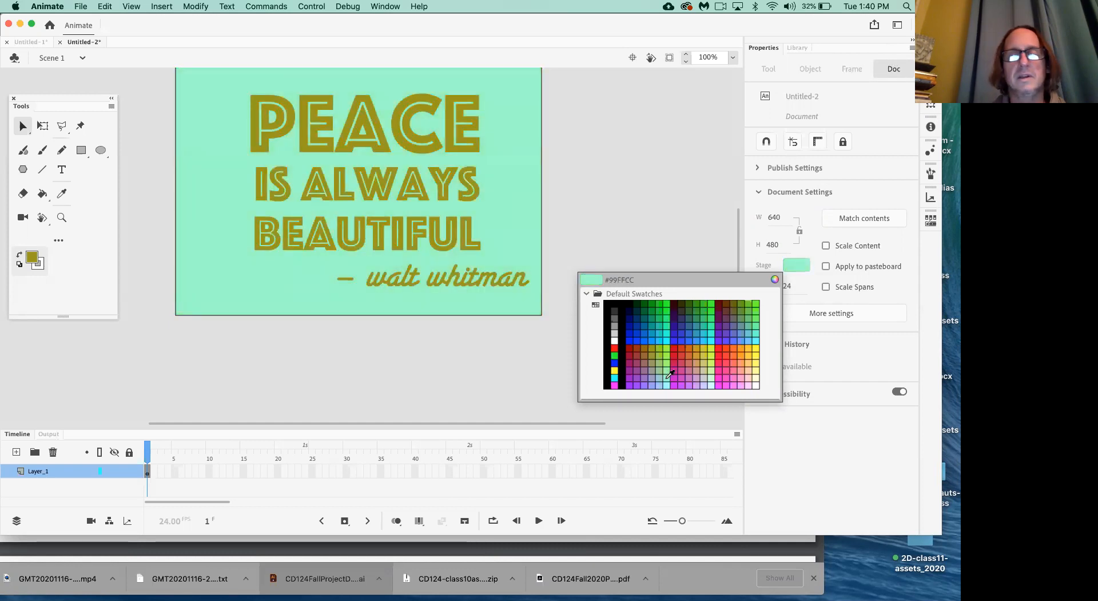
left_click(667, 377)
scroll(641, 335, "left", 5)
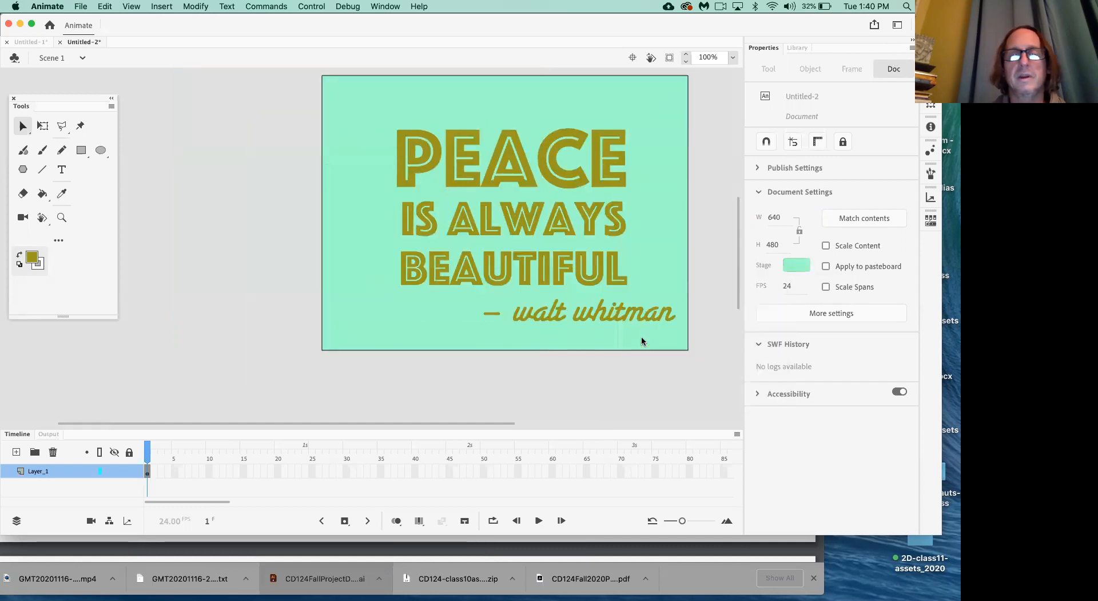
scroll(641, 335, "right", 8)
scroll(641, 341, "left", 3)
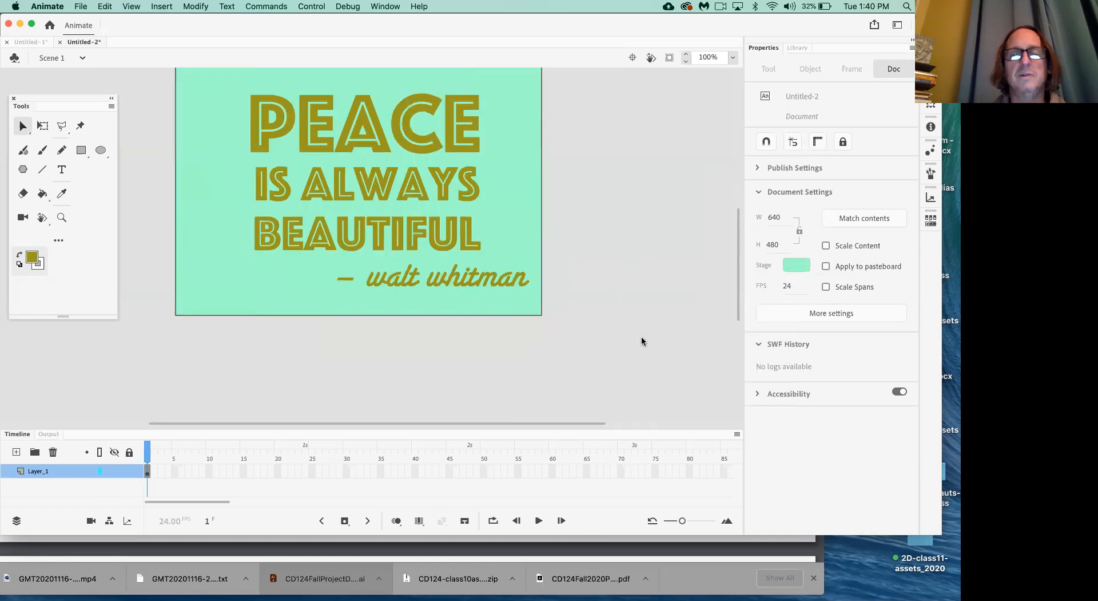
scroll(641, 341, "up", 3)
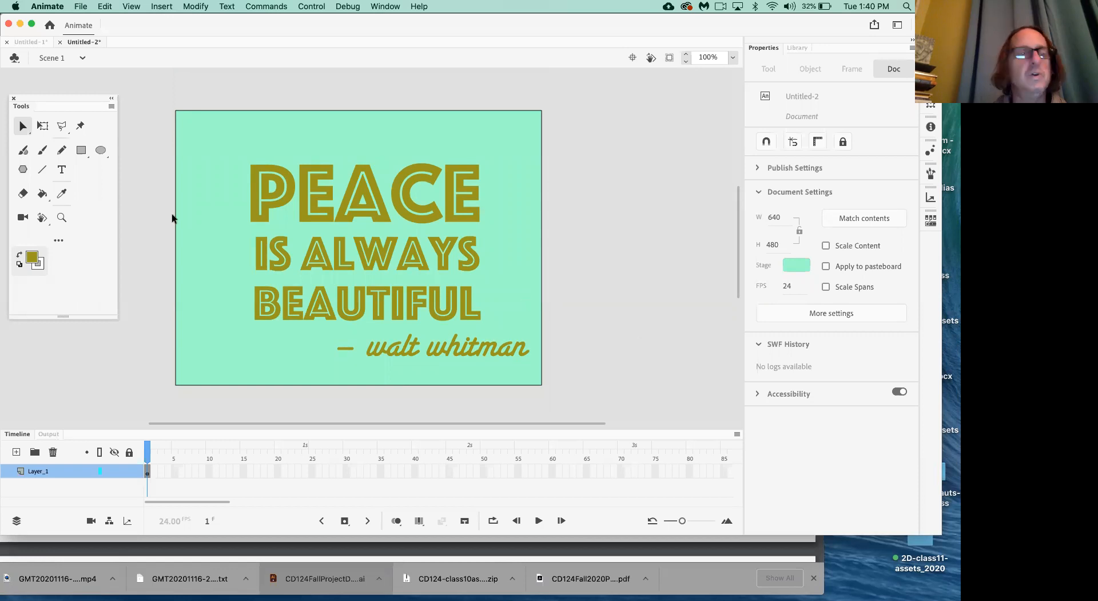
- Change the Walt Whitman attribution's fill color to black and deselect it
left_click(410, 353)
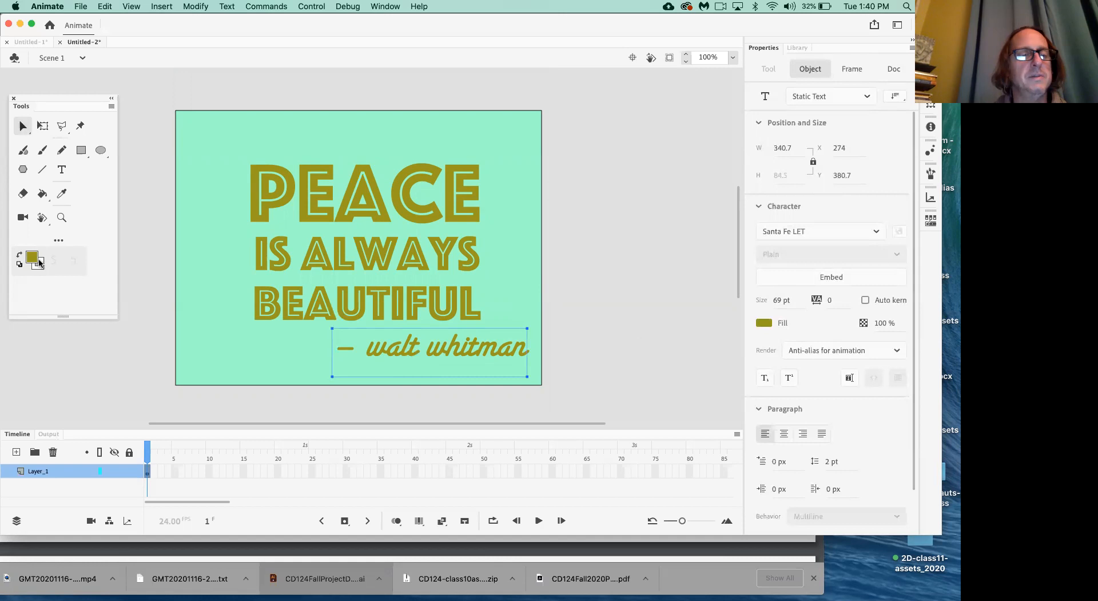
left_click(764, 323)
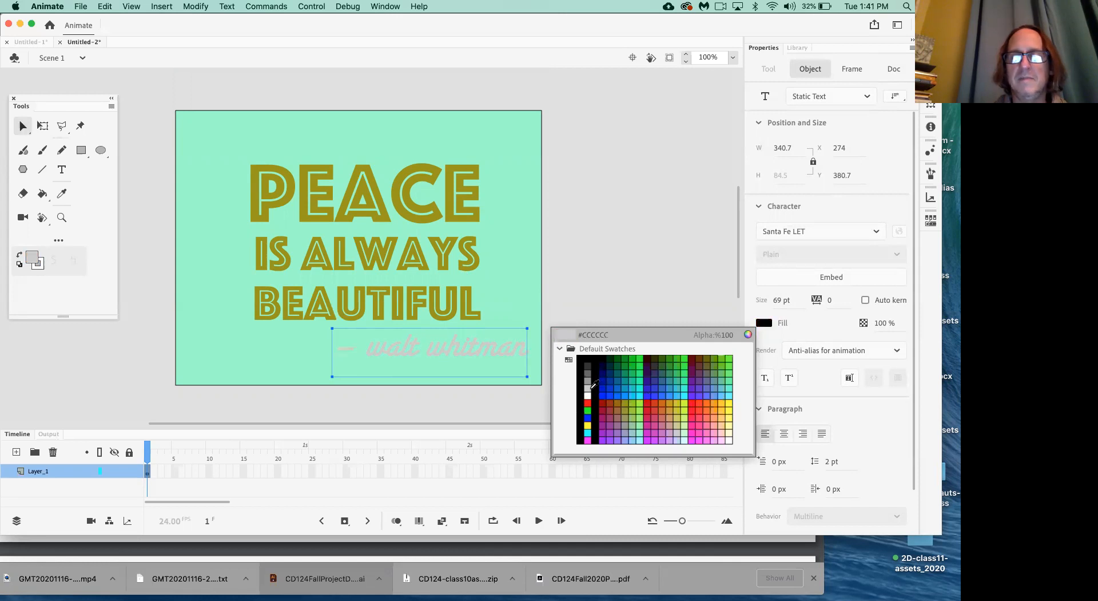
left_click(587, 358)
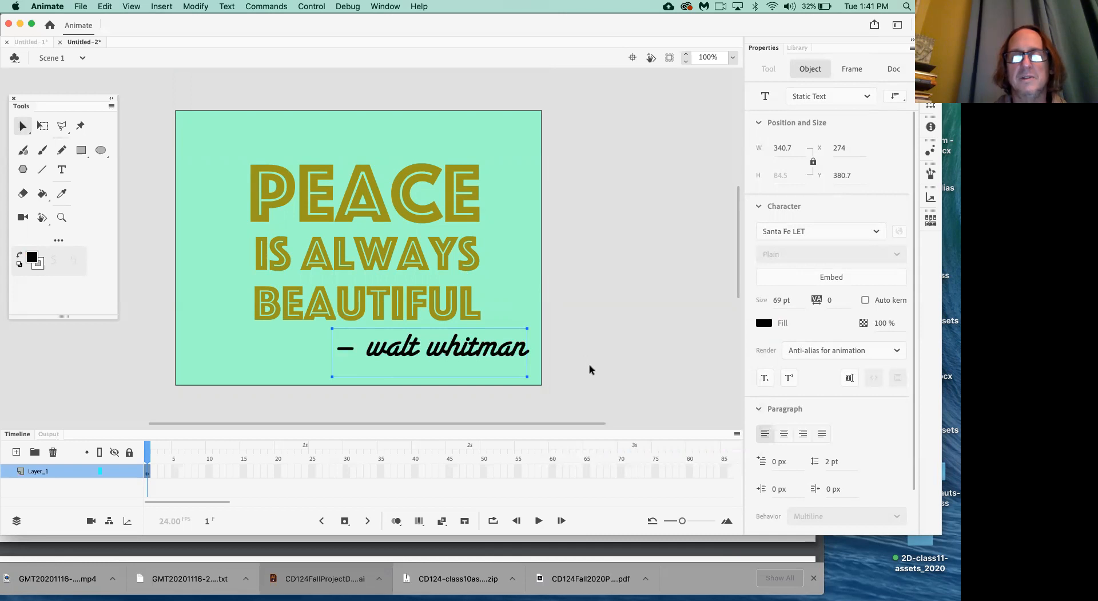
left_click(291, 364)
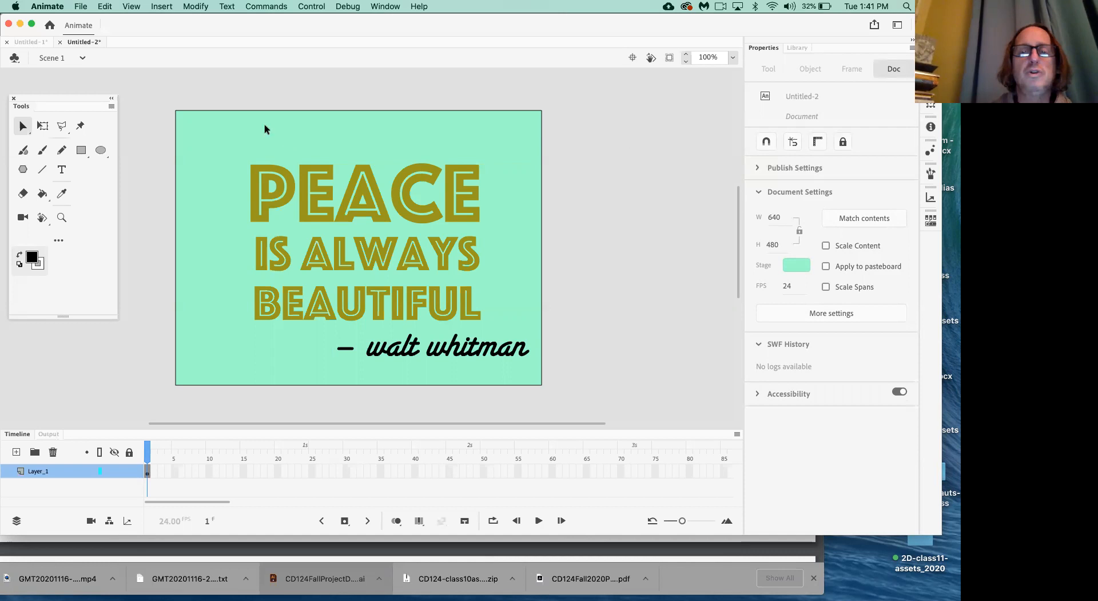
- Select all four text objects and shift them together left and slightly down to about X 105, Y 55
left_click_drag(215, 134, 559, 393)
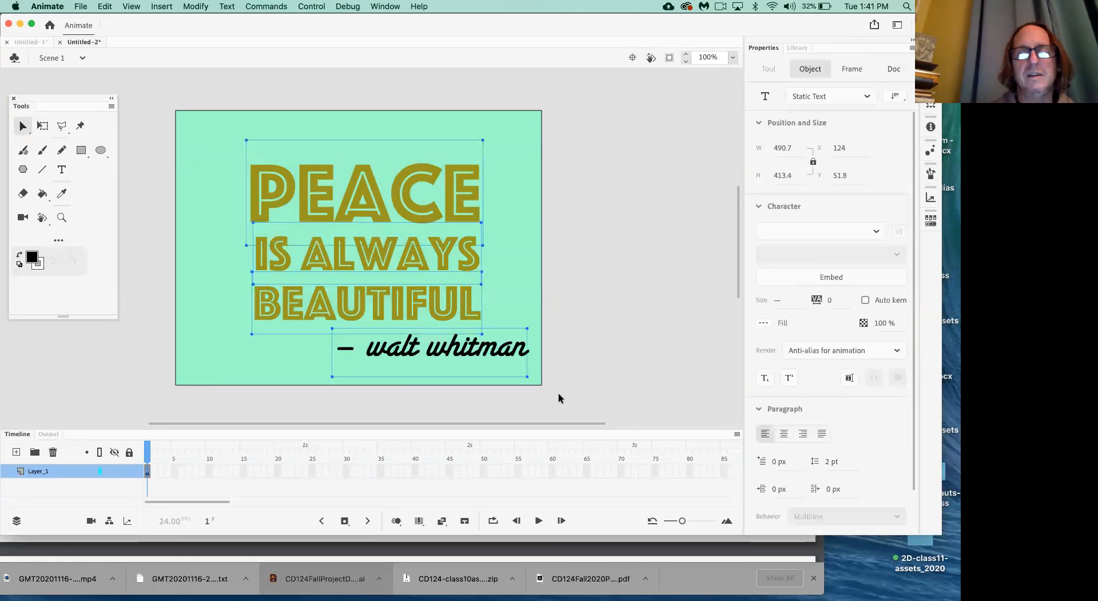
key("Left")
key("Left")
key("Left")
key("Left")
key("Left")
key("Left")
key("Left")
key("Left")
key("Left")
key("Left")
key("Left")
key("Left")
key("Left")
key("Left")
key("Left")
key("Left")
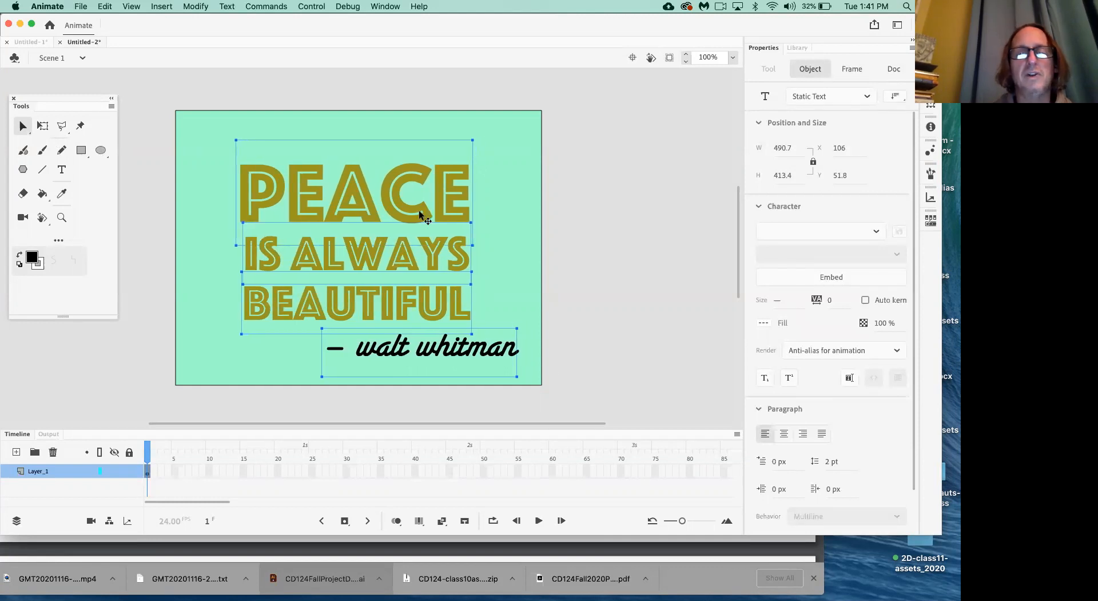
mouse_move(404, 211)
left_mouse_down()
mouse_move(436, 209)
mouse_move(418, 212)
left_mouse_up()
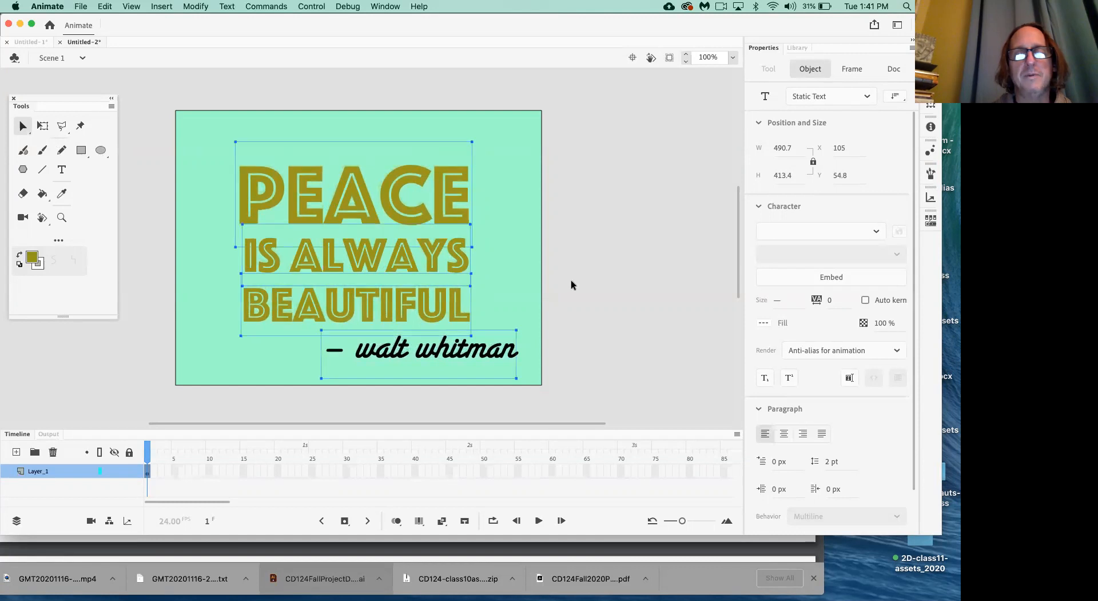
left_click(574, 279)
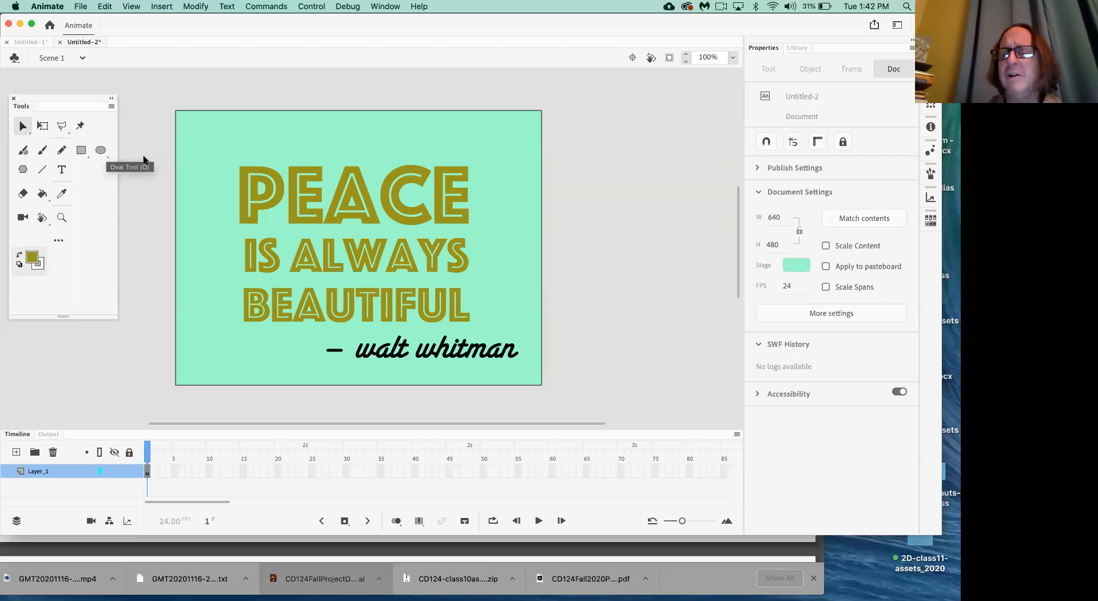
- Convert the PEACE text into a Graphic symbol named PEACE
left_click(262, 174)
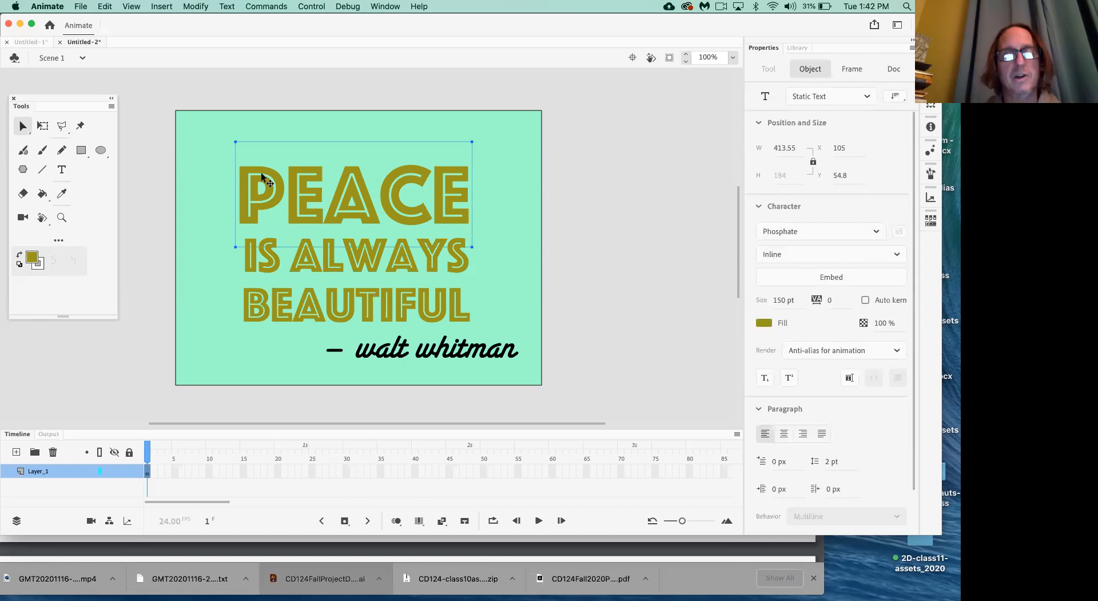
right_click(261, 173)
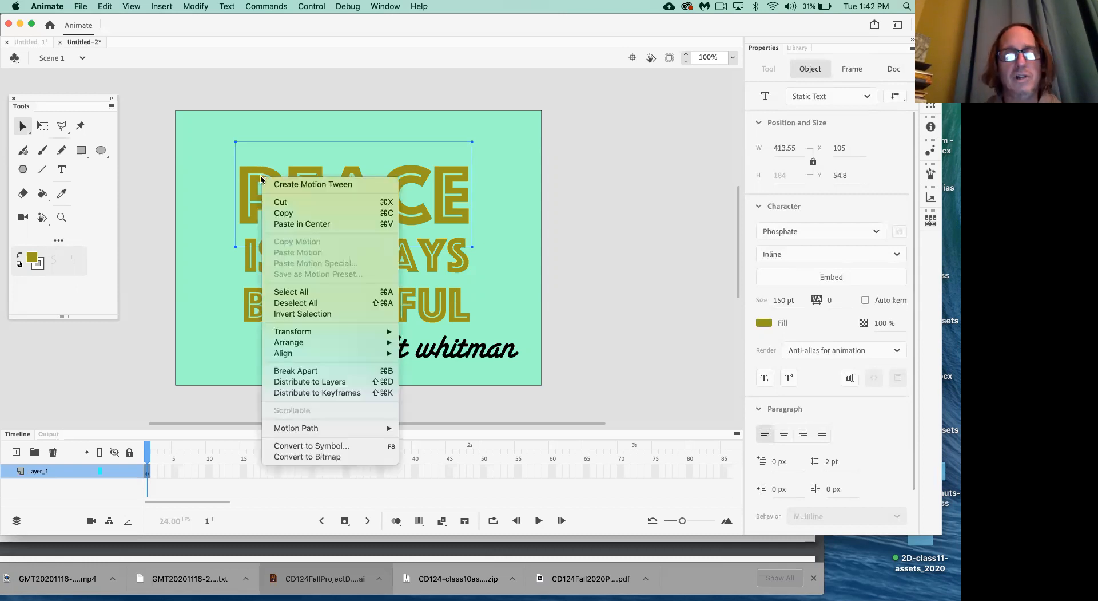
left_click(338, 446)
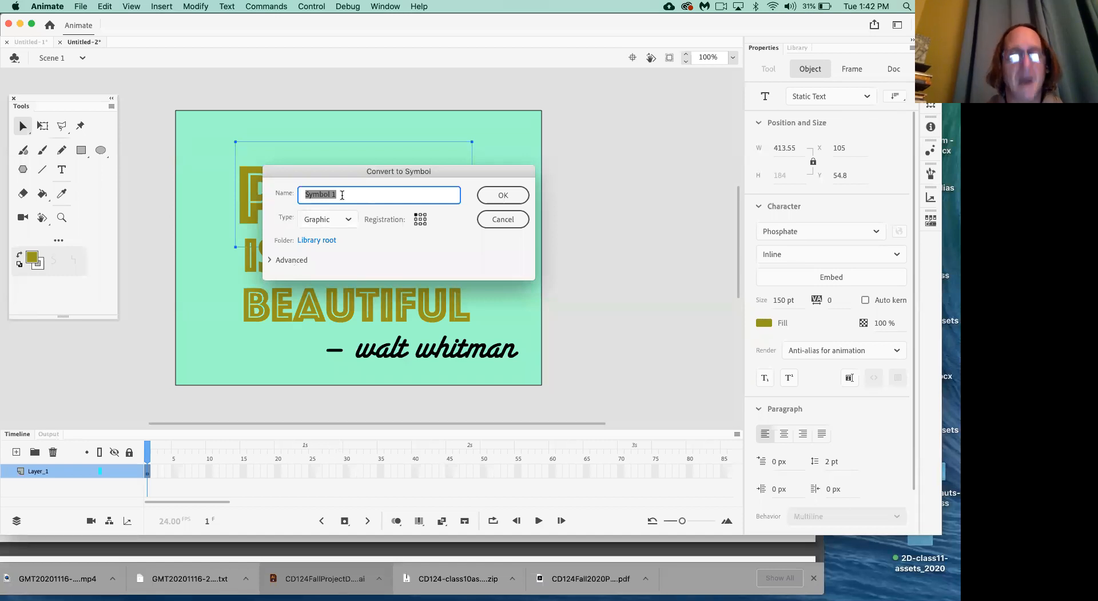
type("PEACE")
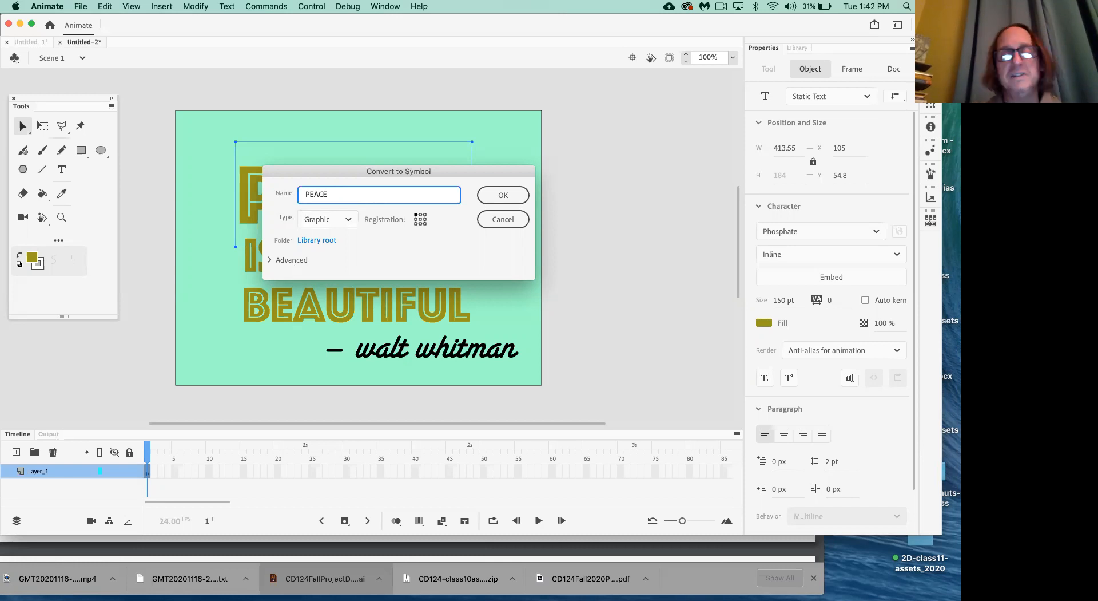
left_click(500, 195)
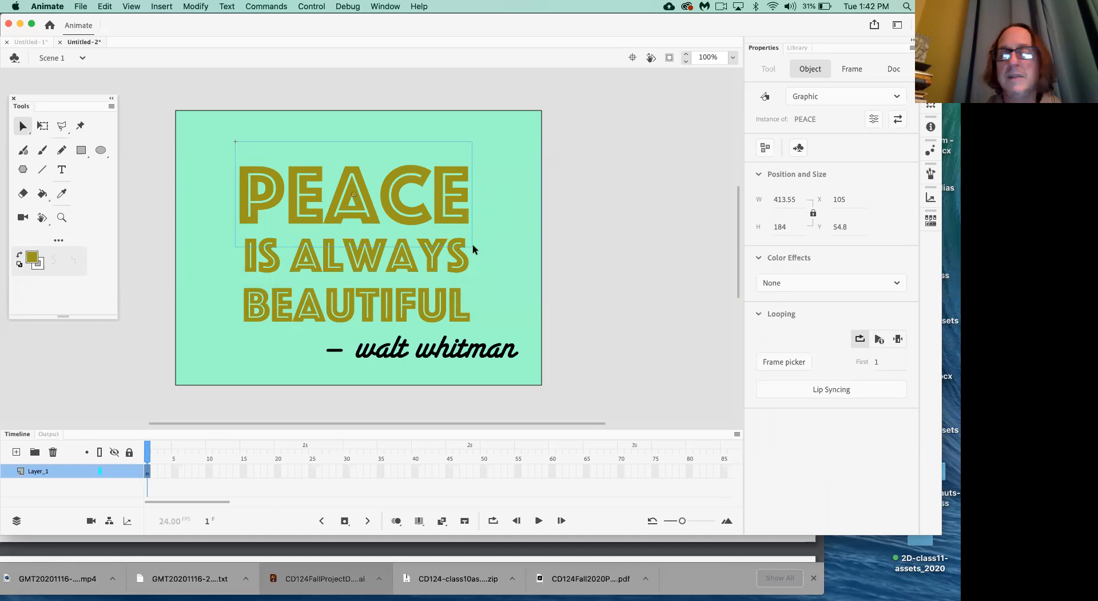
- Convert the IS ALWAYS text into a Graphic symbol named "is always"
left_click(462, 266)
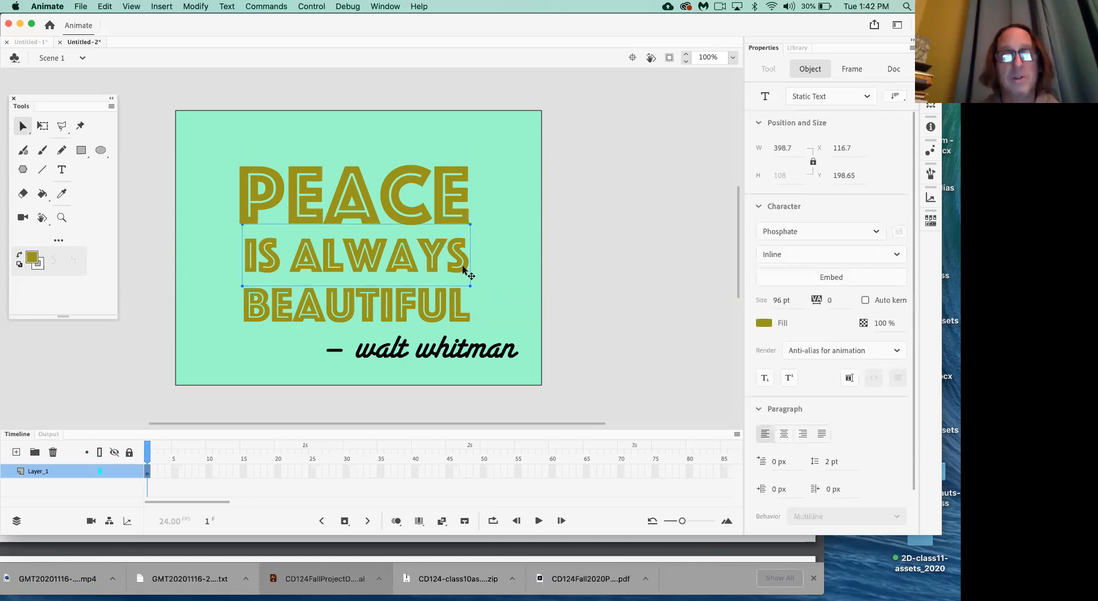
key("super+equal")
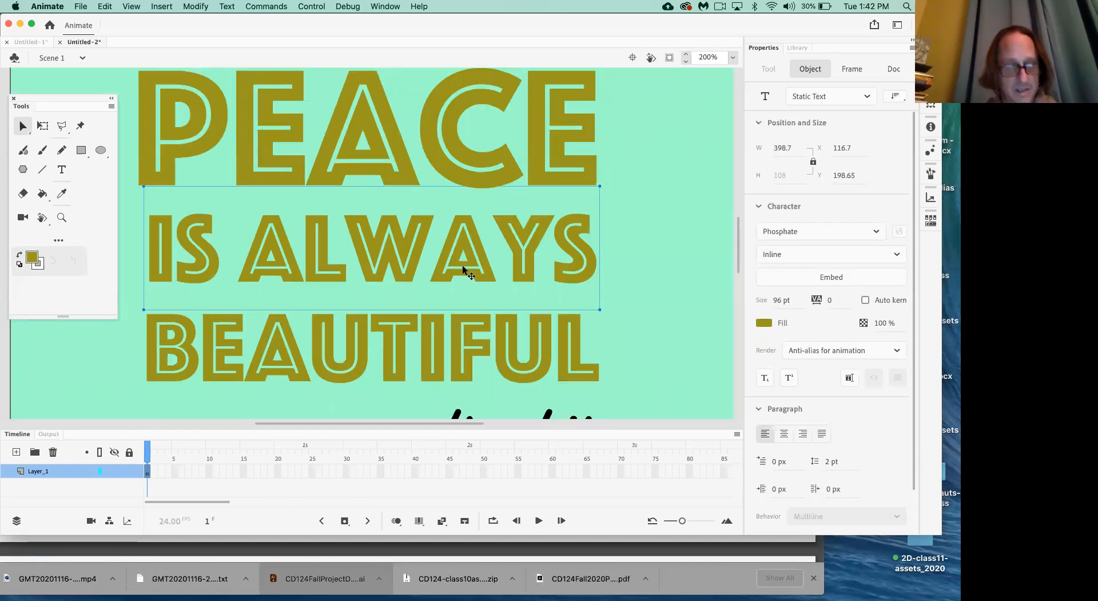
right_click(463, 269)
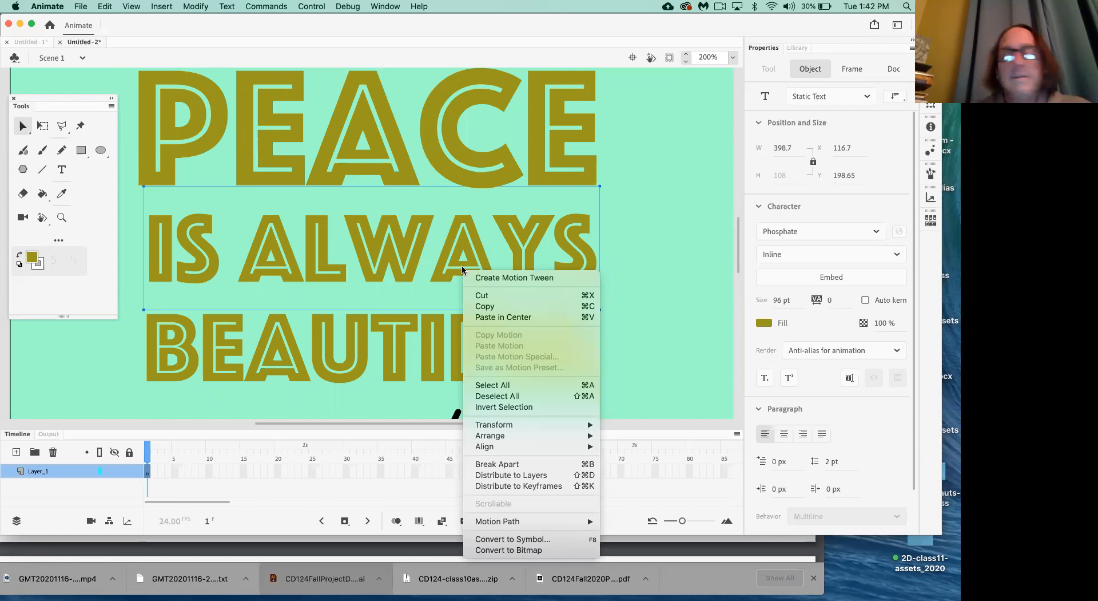
left_click(530, 540)
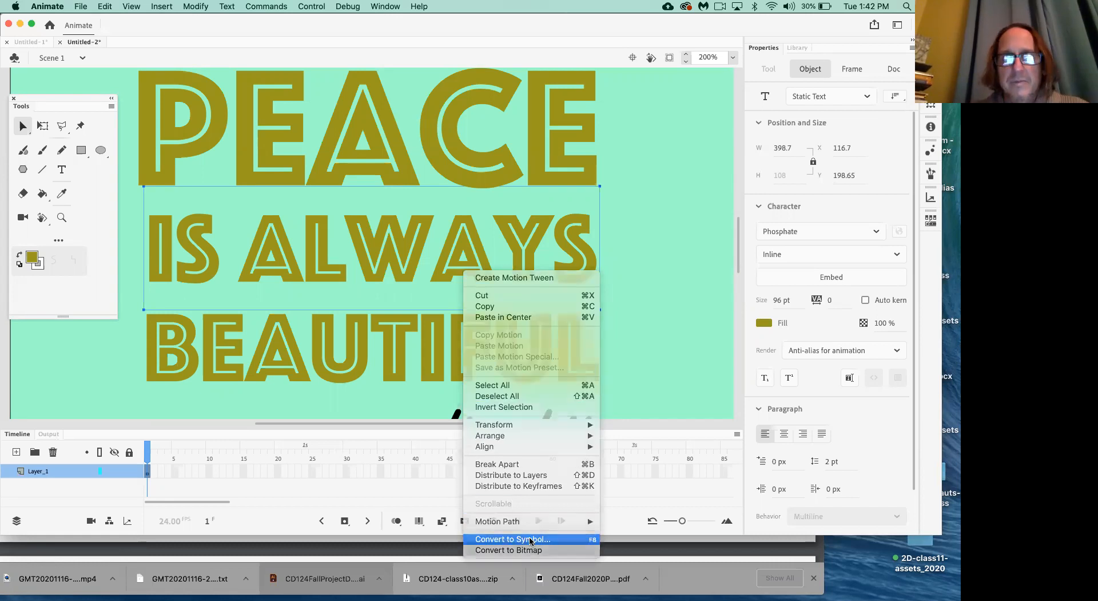
type("is akways")
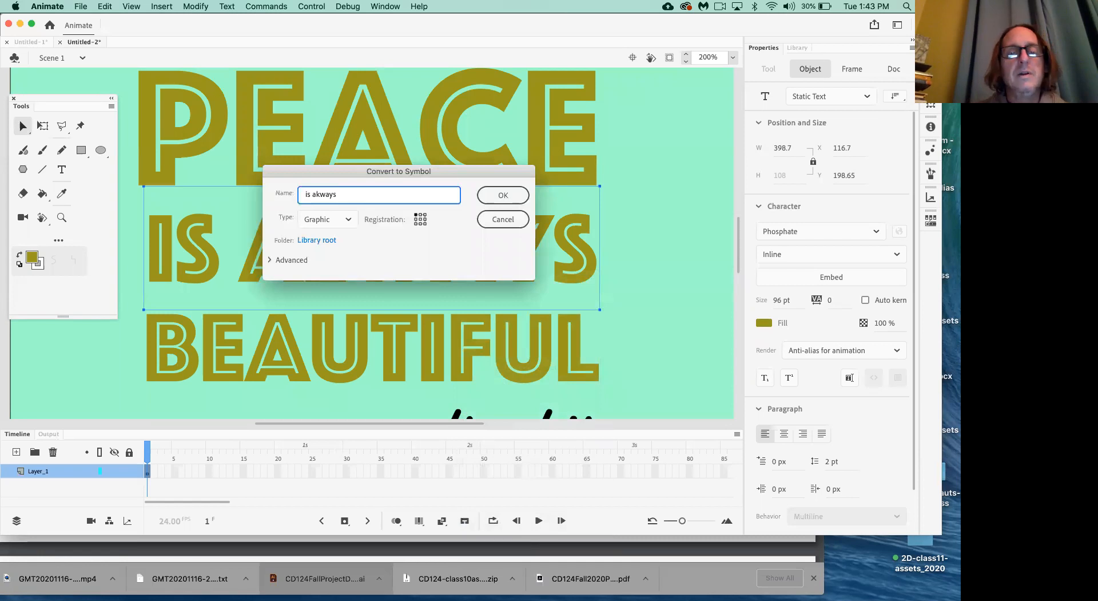
key("BackSpace")
key("BackSpace")
key("BackSpace")
type("lw")
type("y")
key("BackSpace")
type("ay")
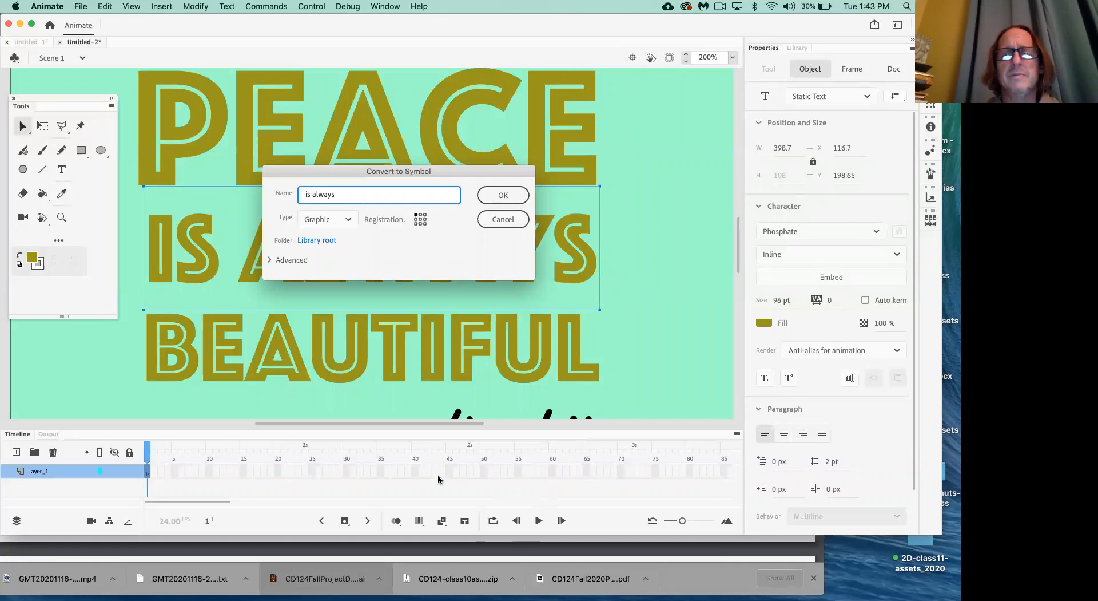
left_click(504, 197)
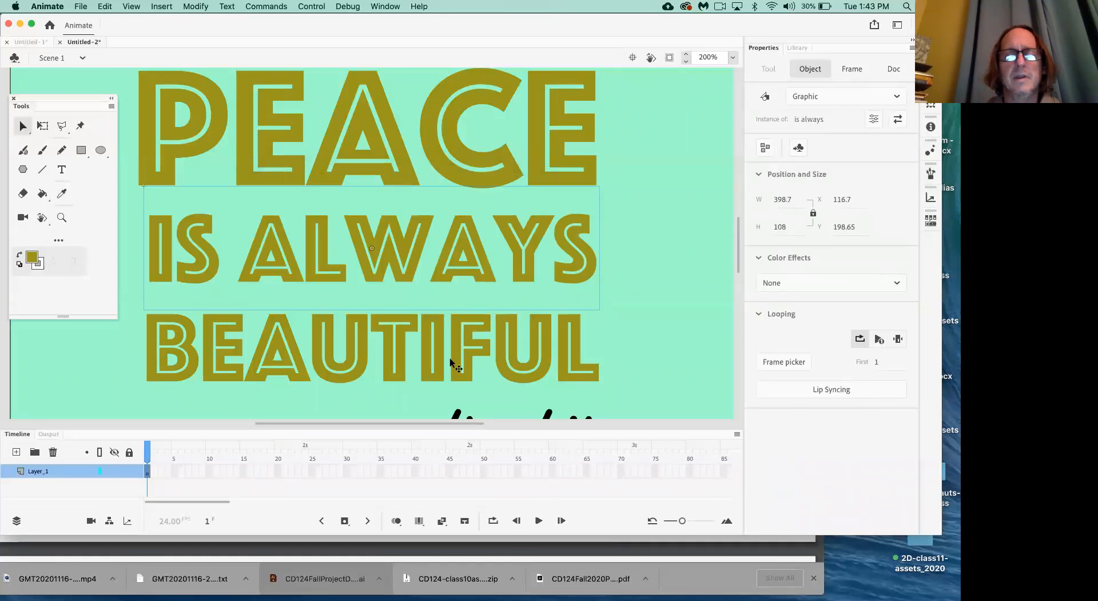
- Convert the BEAUTIFUL text into a Graphic symbol named "beautiful"
left_click(439, 362)
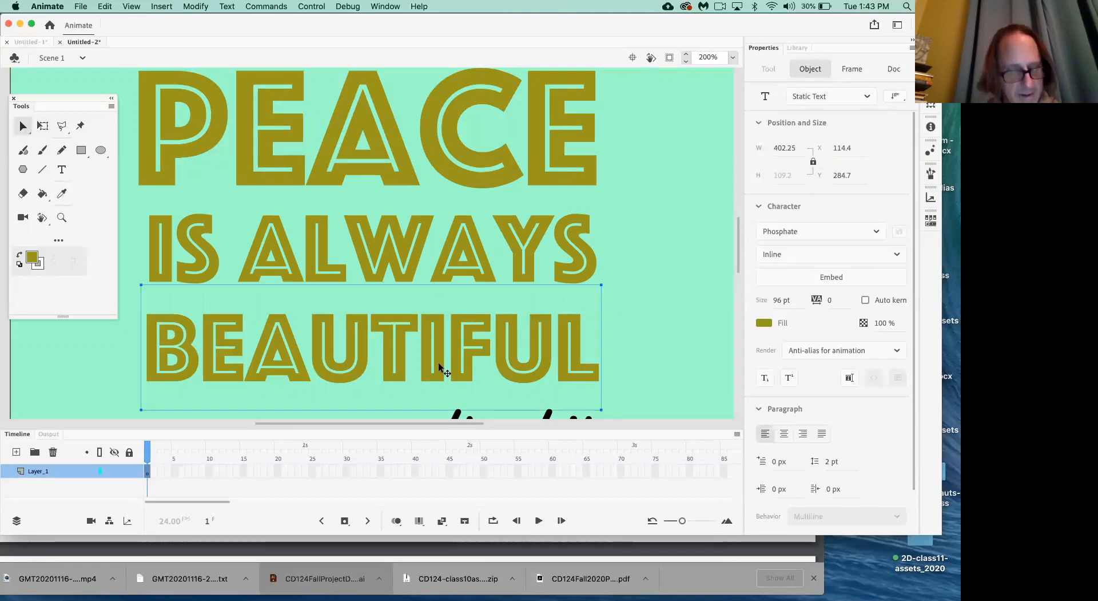
right_click(438, 363)
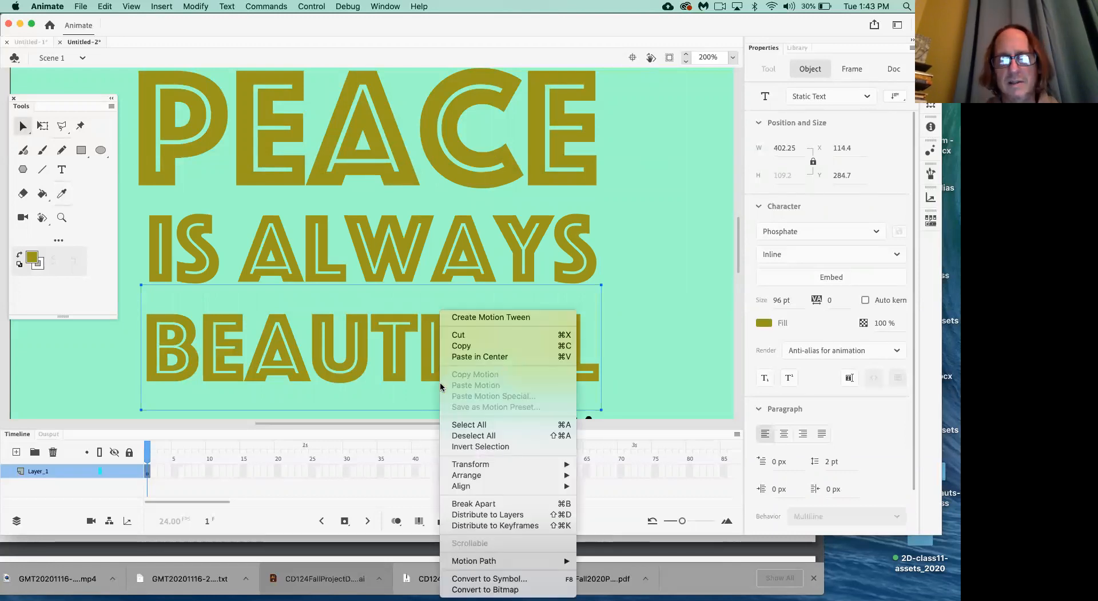
left_click(500, 579)
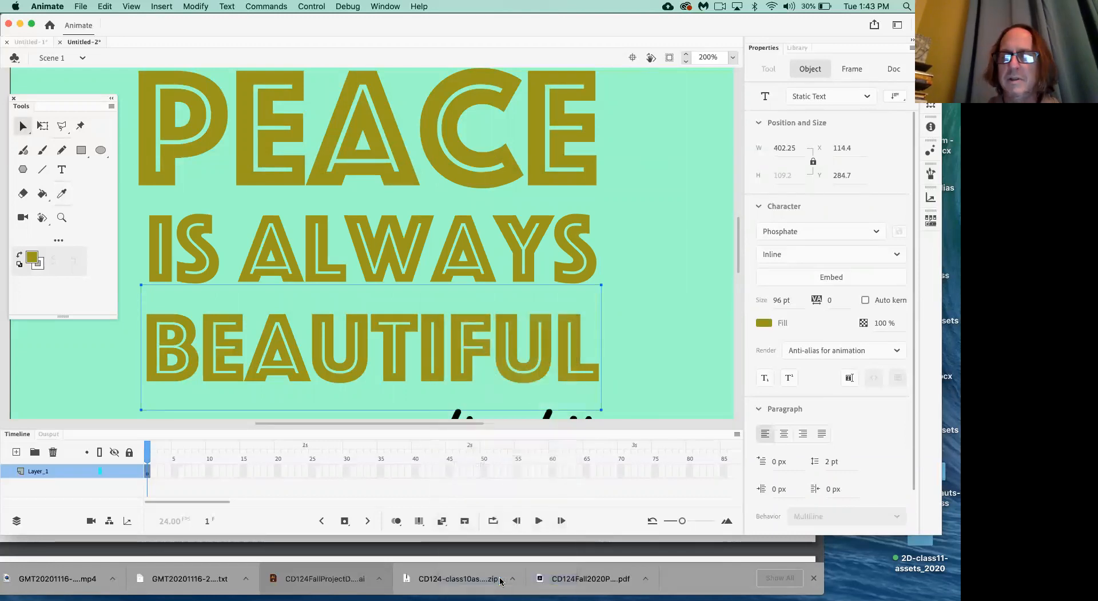
type("beautiful")
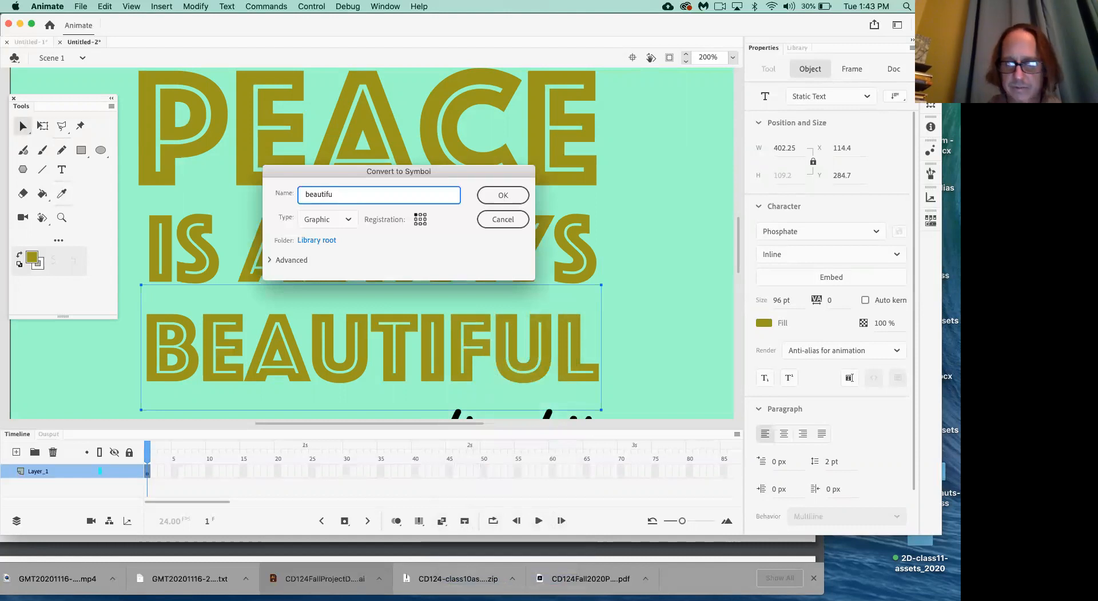
left_click(503, 195)
- Convert the Walt Whitman attribution text into a Graphic symbol named "walt"
scroll(475, 278, "down", 5)
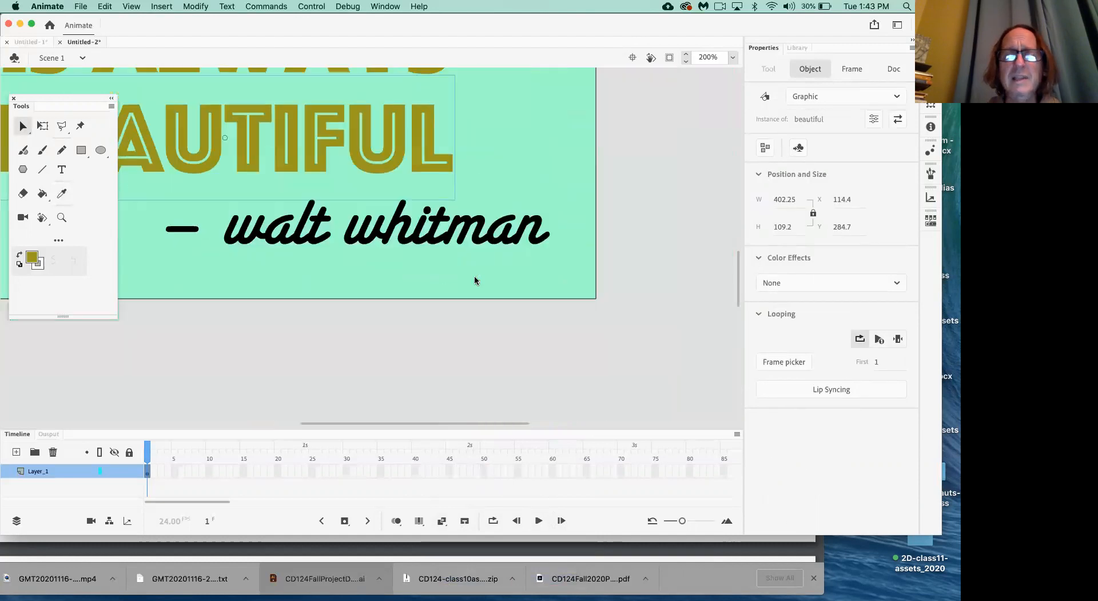
scroll(476, 279, "right", 2)
left_click(443, 236)
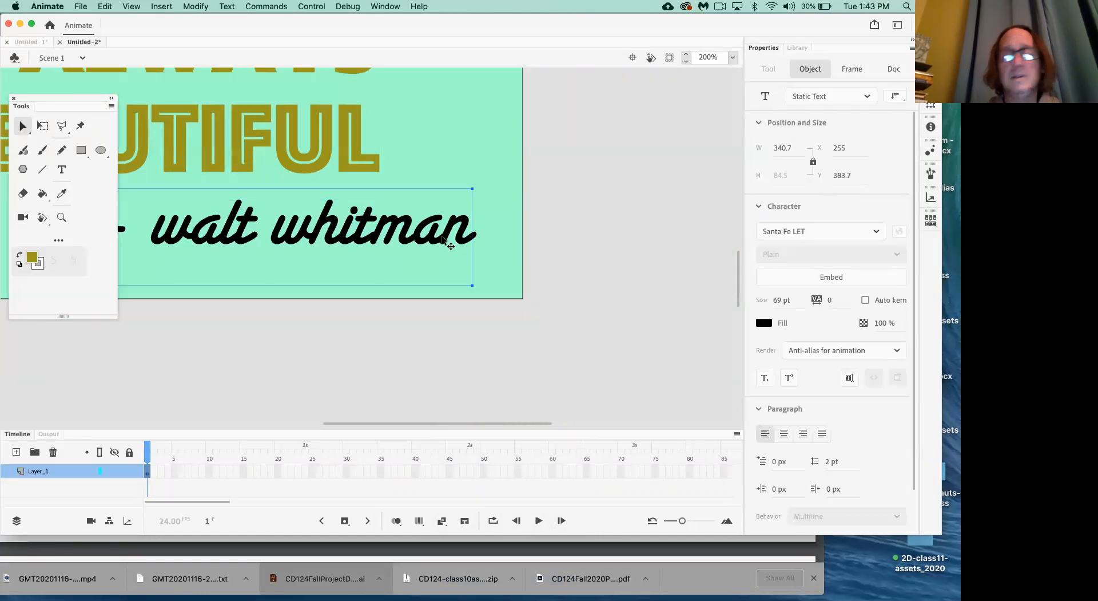
right_click(443, 240)
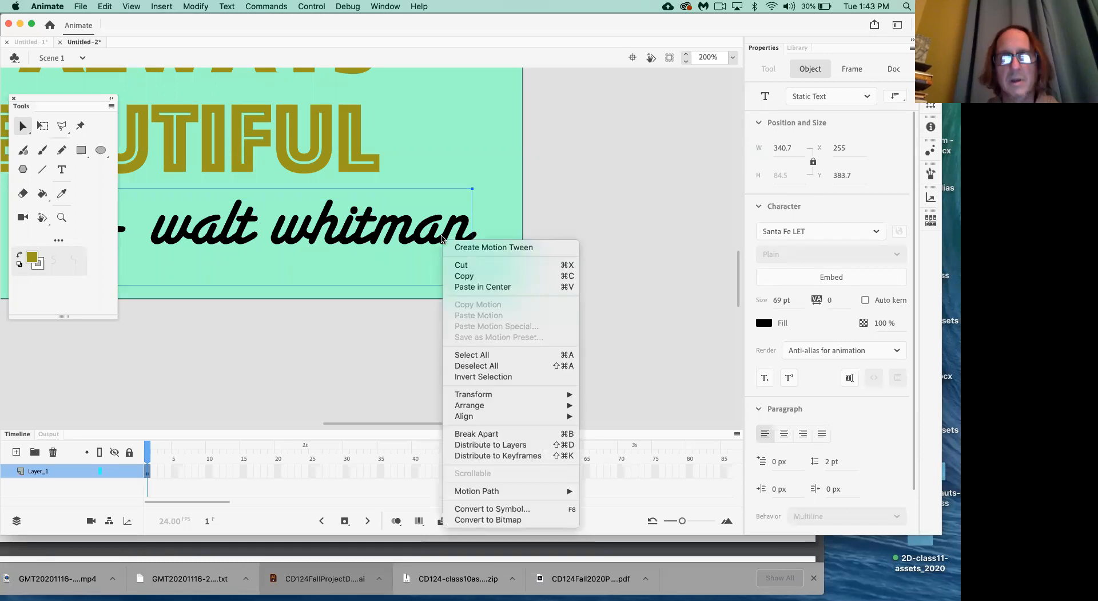
left_click(507, 509)
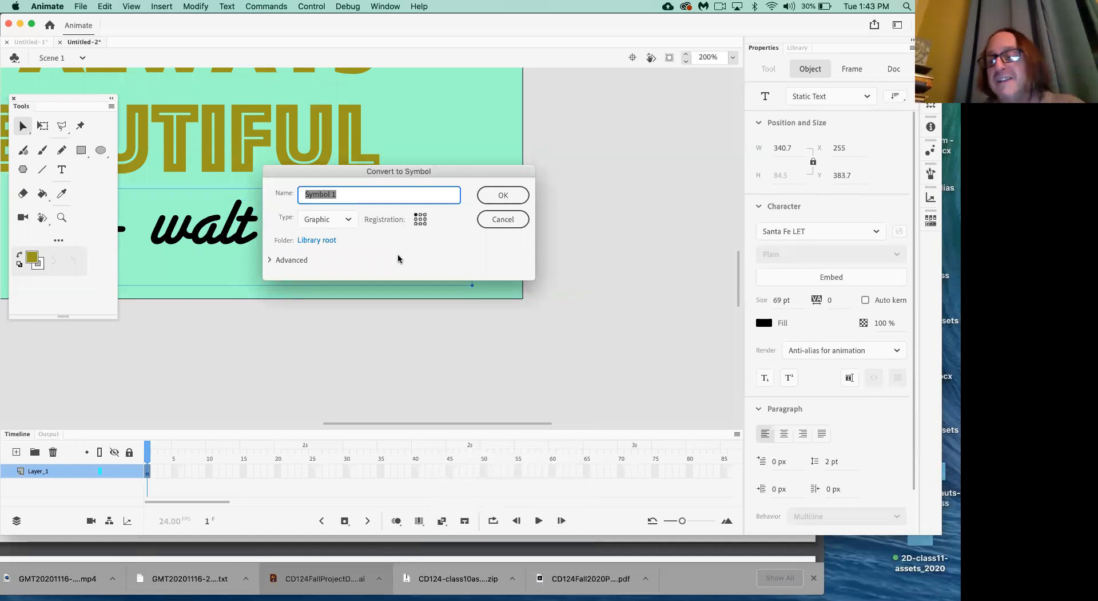
type("walt")
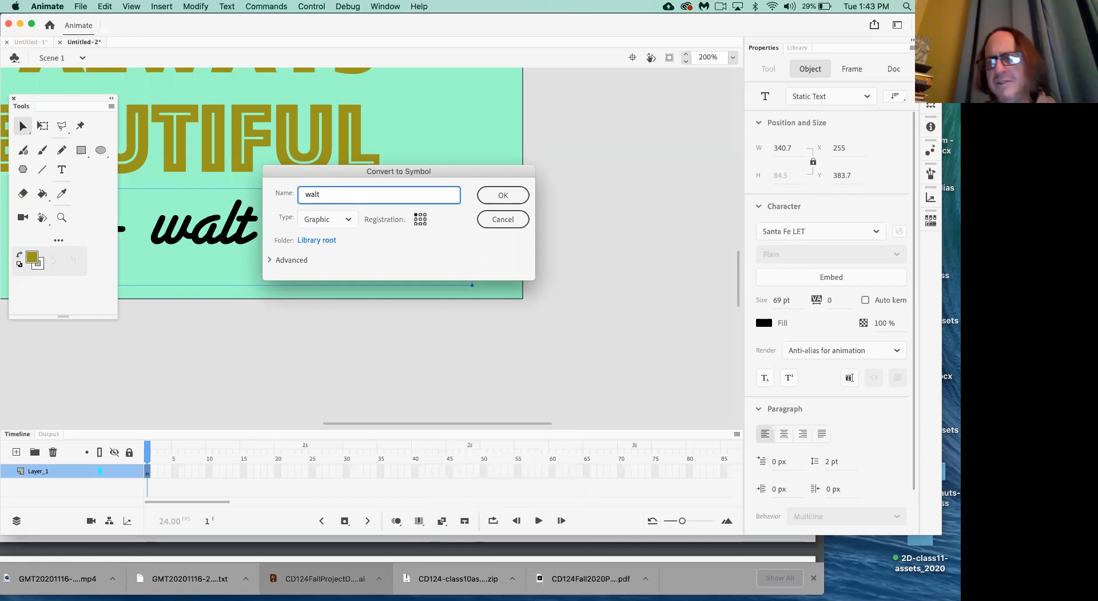
left_click(495, 194)
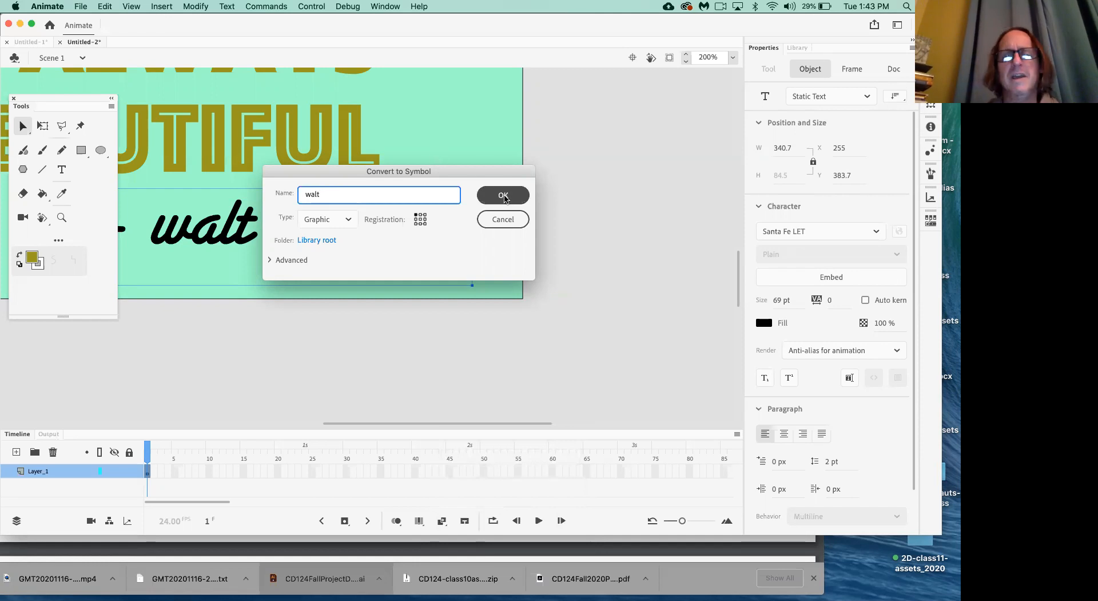
- Preview the walt, PEACE, is always and beautiful symbols one by one in the document's library
scroll(449, 247, "up", 5)
scroll(448, 248, "left", 5)
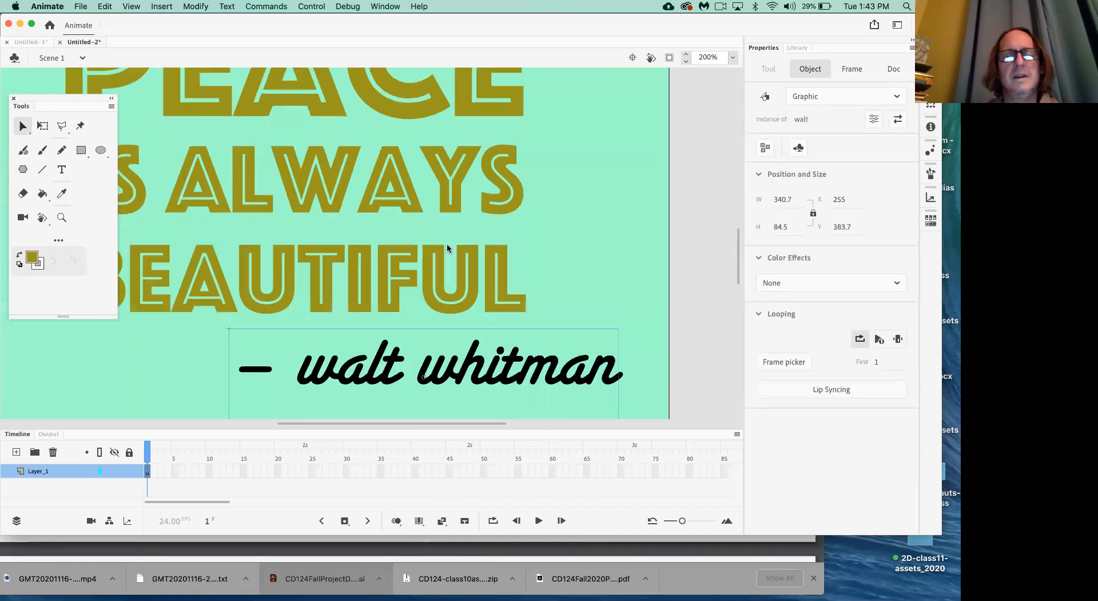
scroll(449, 248, "left", 2)
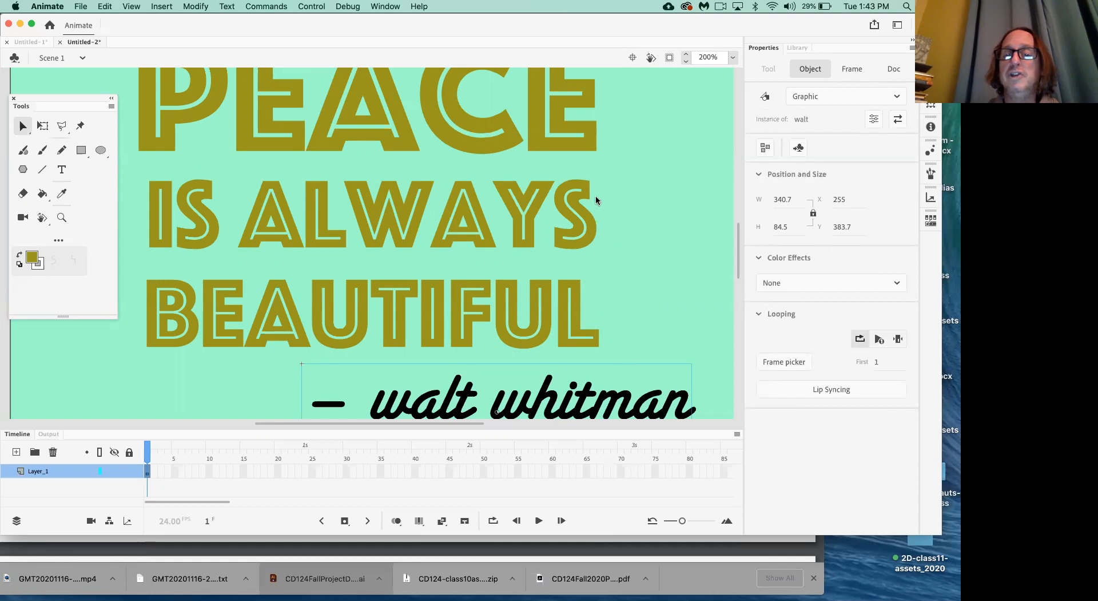
left_click(800, 48)
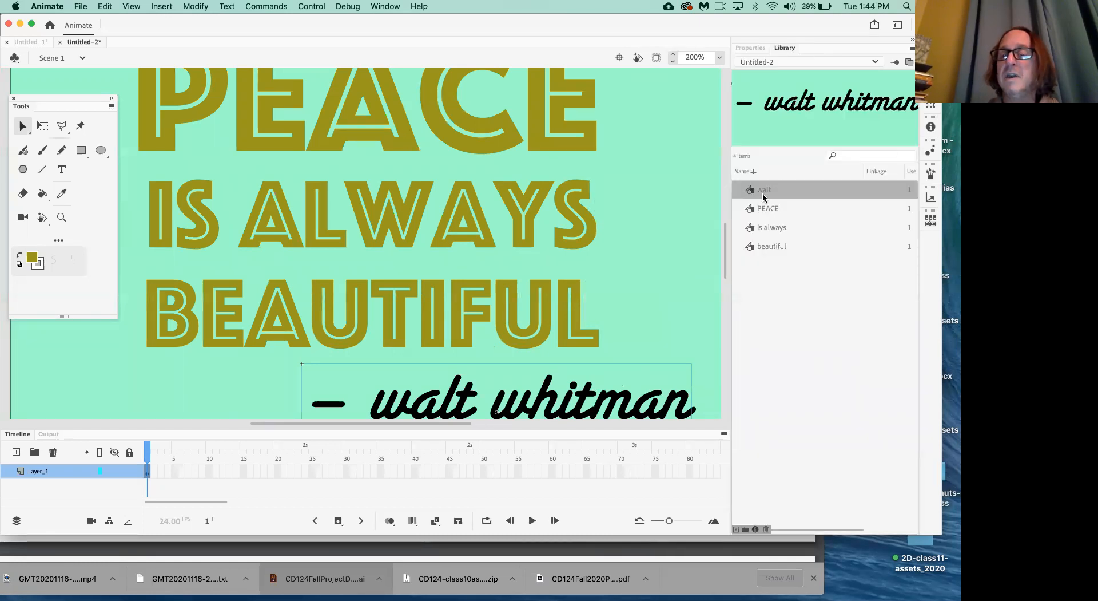
left_click(767, 211)
left_click(767, 229)
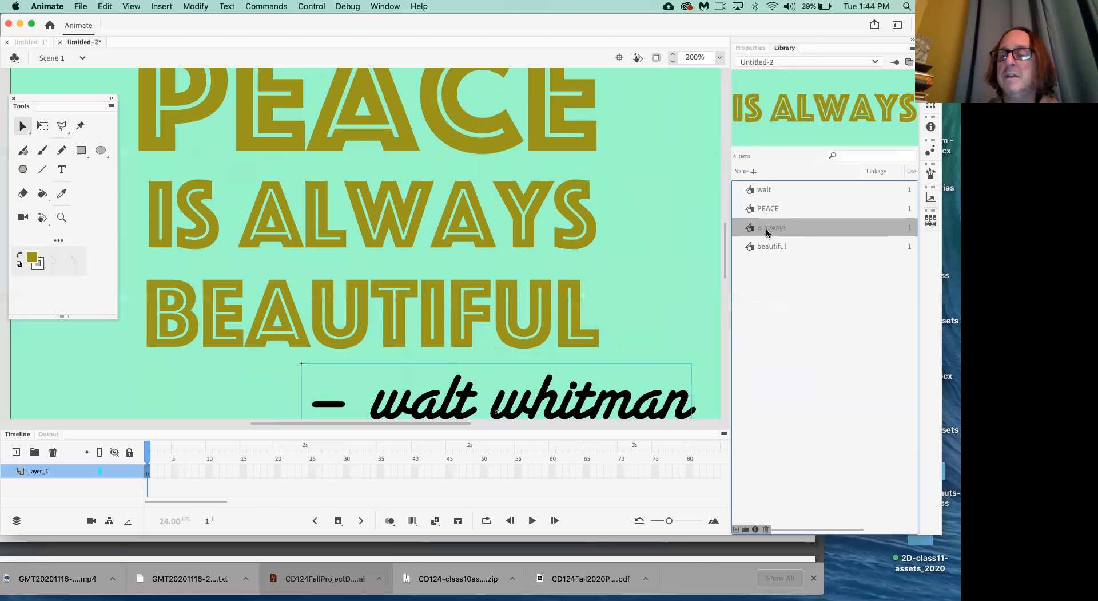
left_click(768, 256)
left_click(763, 247)
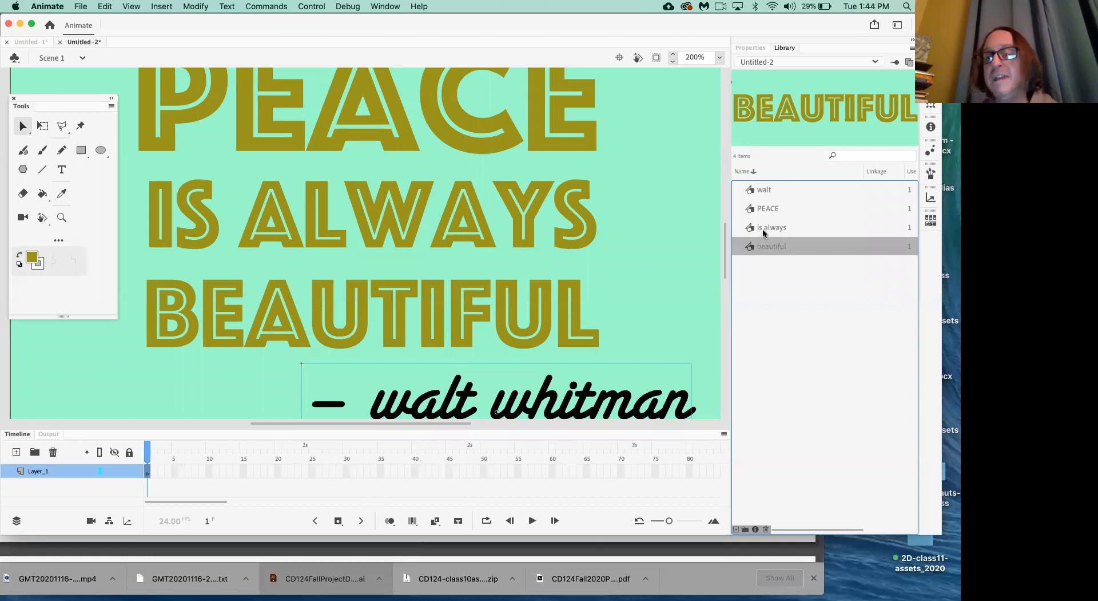
left_click(765, 228)
left_click(767, 204)
left_click(765, 190)
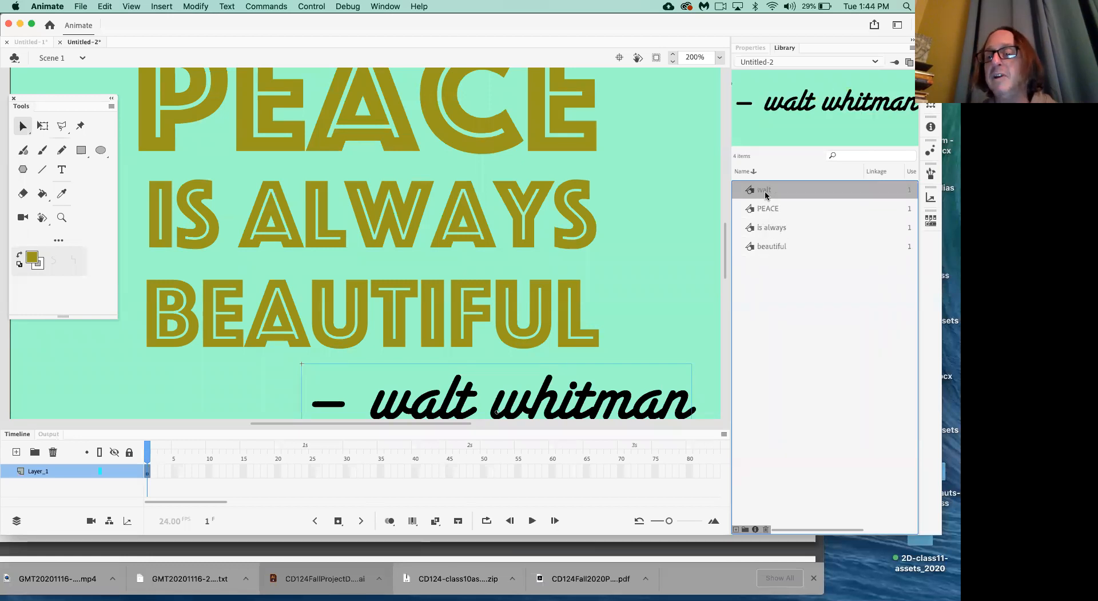
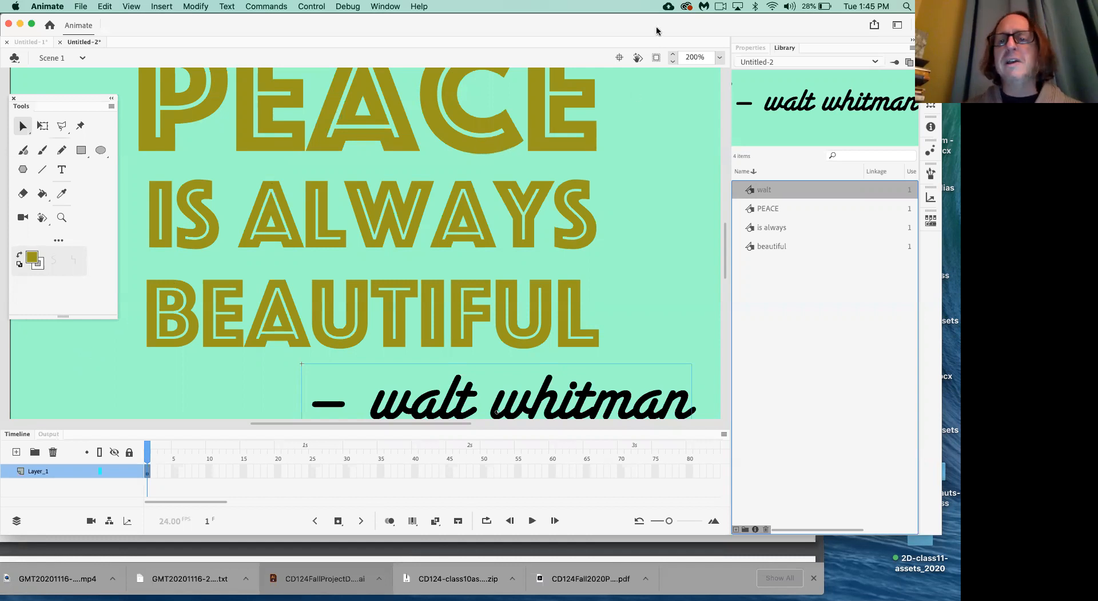
- Select all four text symbols on the stage, nudge them together slightly up and to the right, and deselect them
left_click(673, 61)
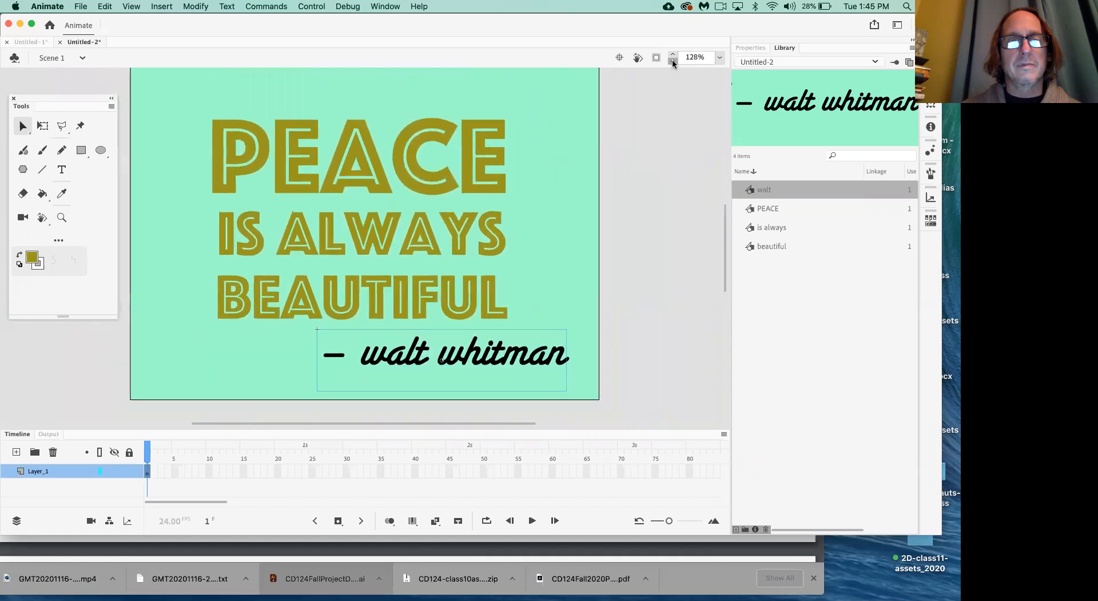
left_click(614, 164)
left_click_drag(209, 139, 565, 392)
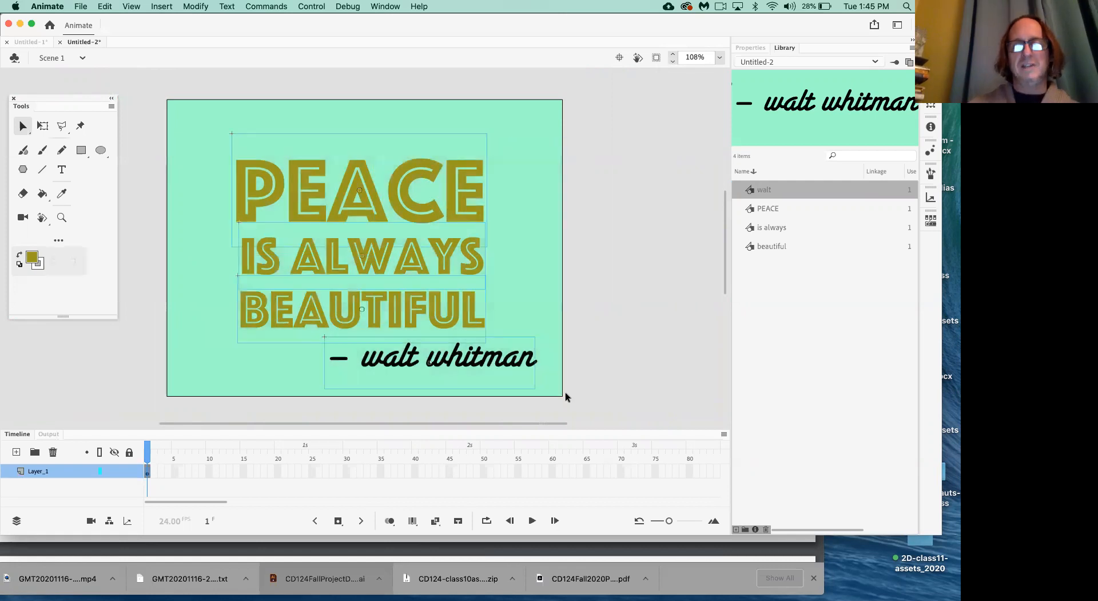
key("Up")
key("Up")
key("Up")
key("Up")
key("Up")
key("Up")
key("Up")
key("Up")
key("Up")
key("Up")
key("Up")
key("Up")
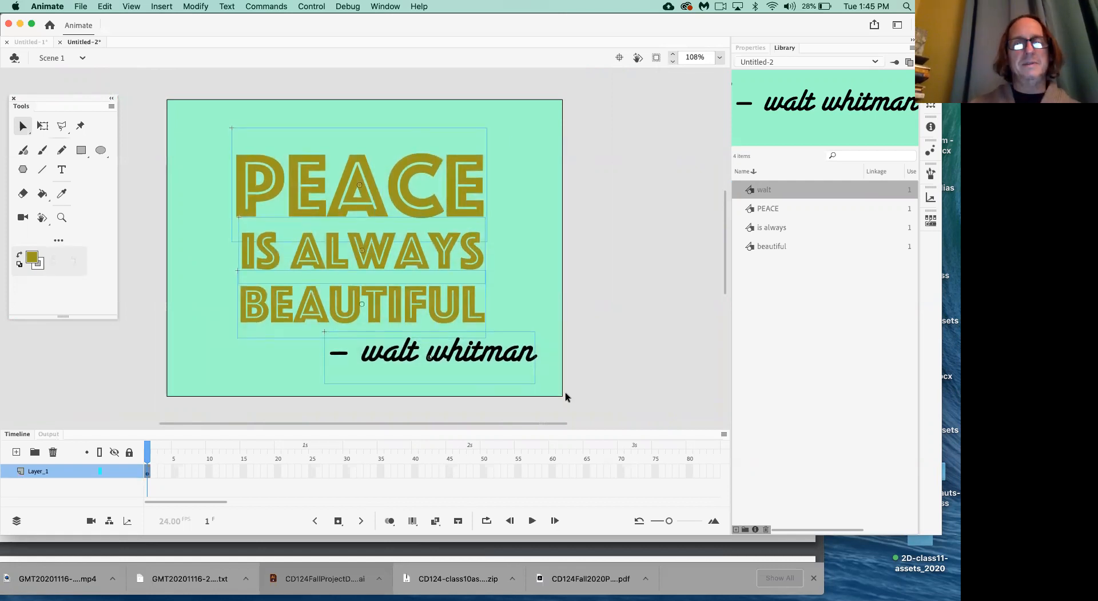
key("Up")
key("Up")
key("Right")
key("Right")
key("Right")
key("Right")
left_click(604, 361)
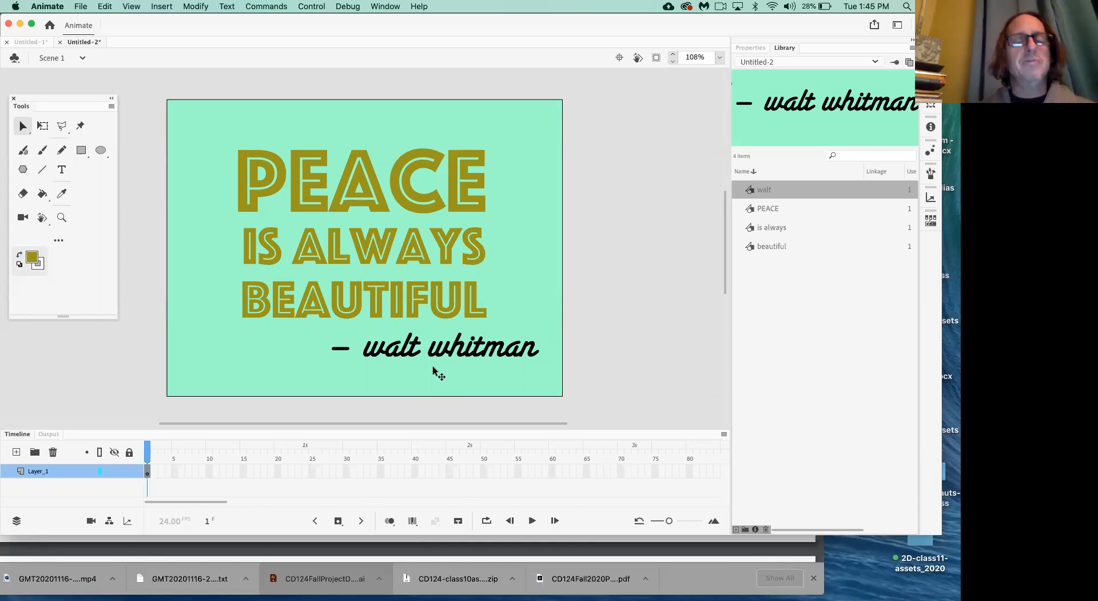
key("super+a")
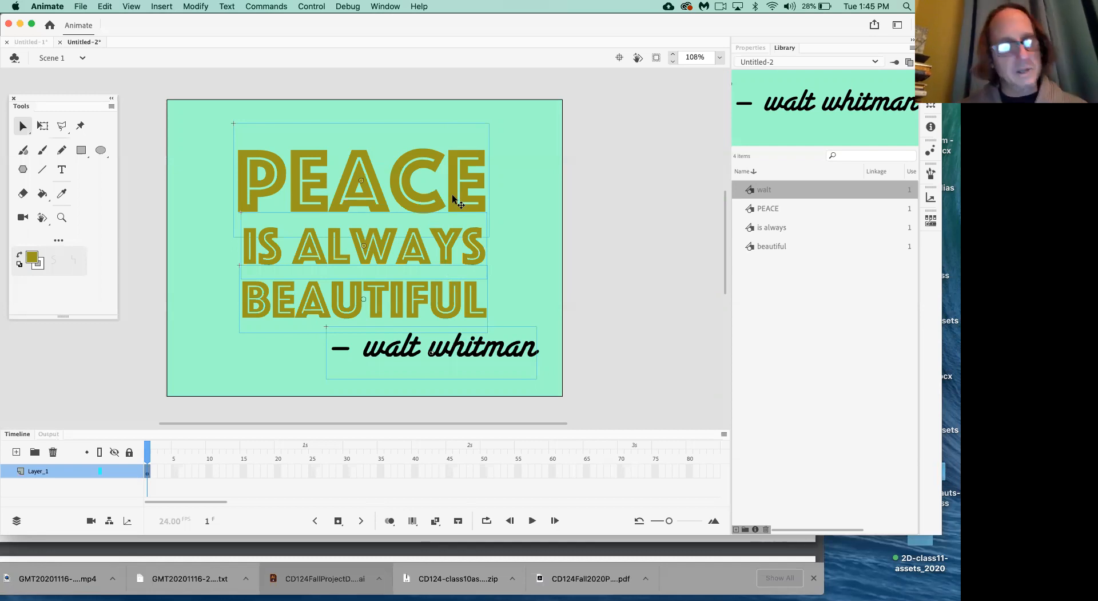
left_click(589, 207)
left_click(147, 474)
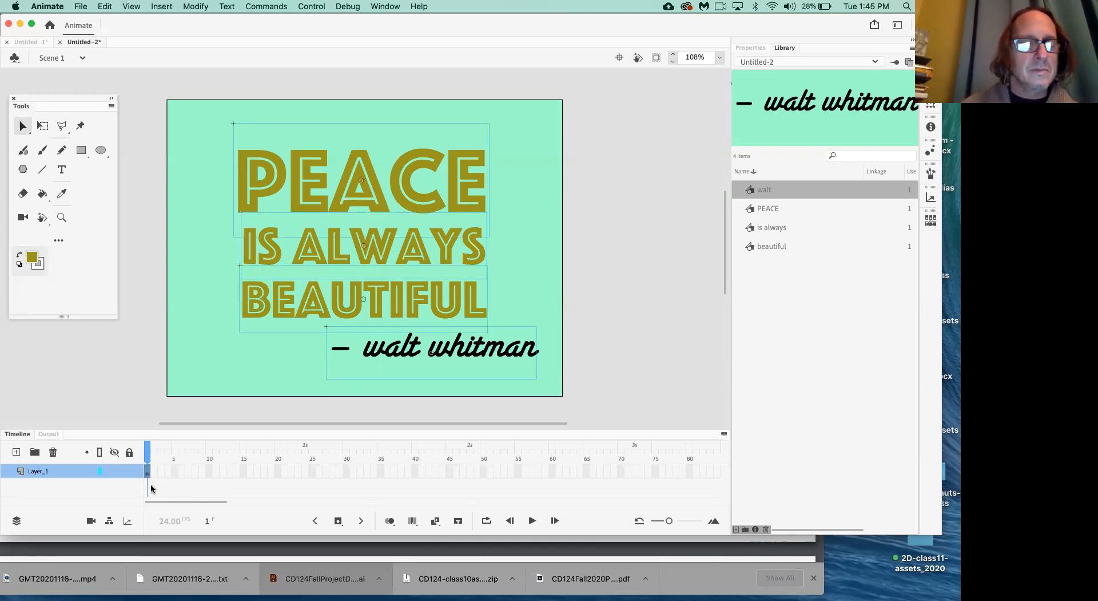
left_click(562, 310)
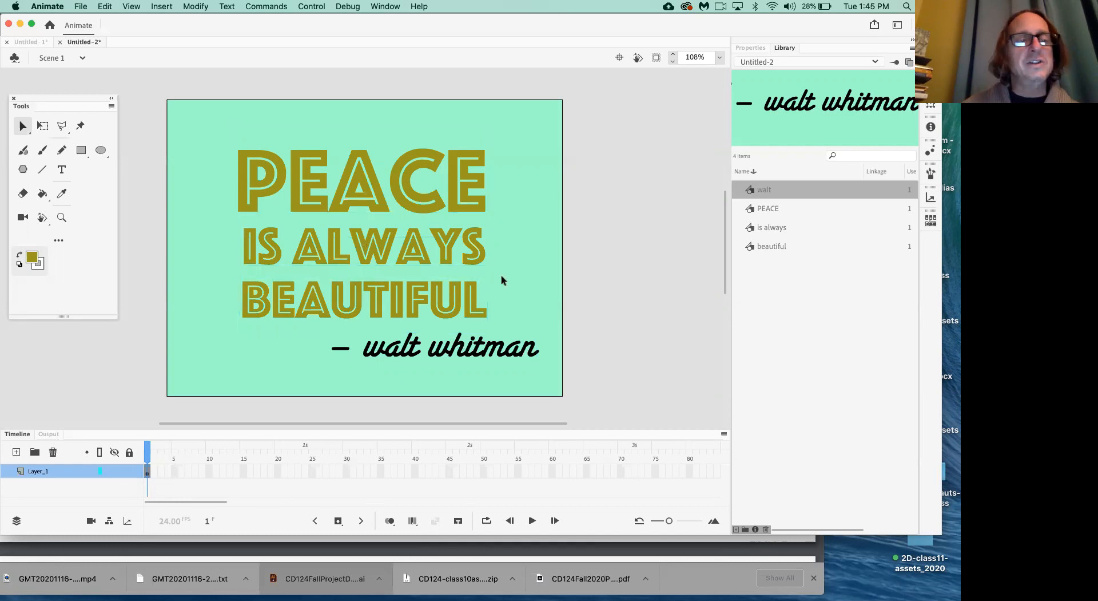
- Select all four text symbols on the stage and distribute them to separate layers
left_click_drag(198, 122, 443, 379)
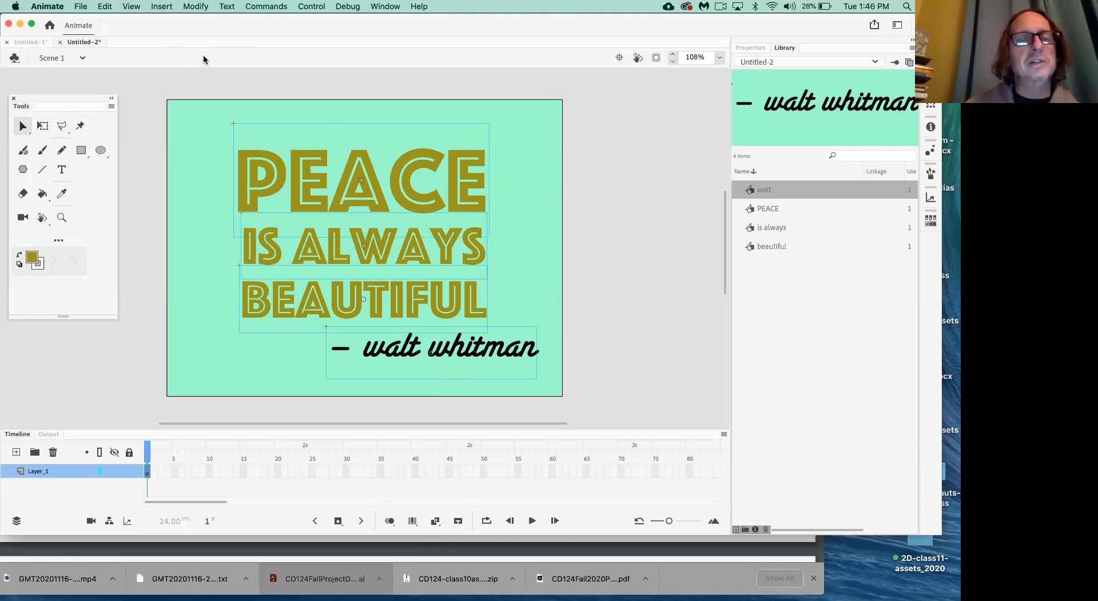
left_click(204, 7)
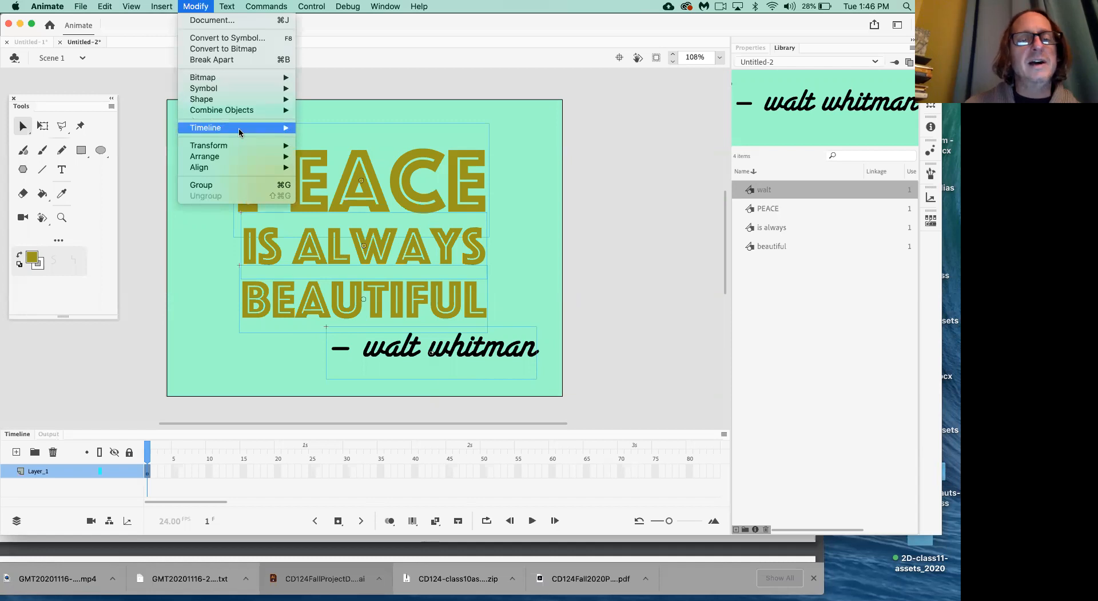
mouse_move(238, 128)
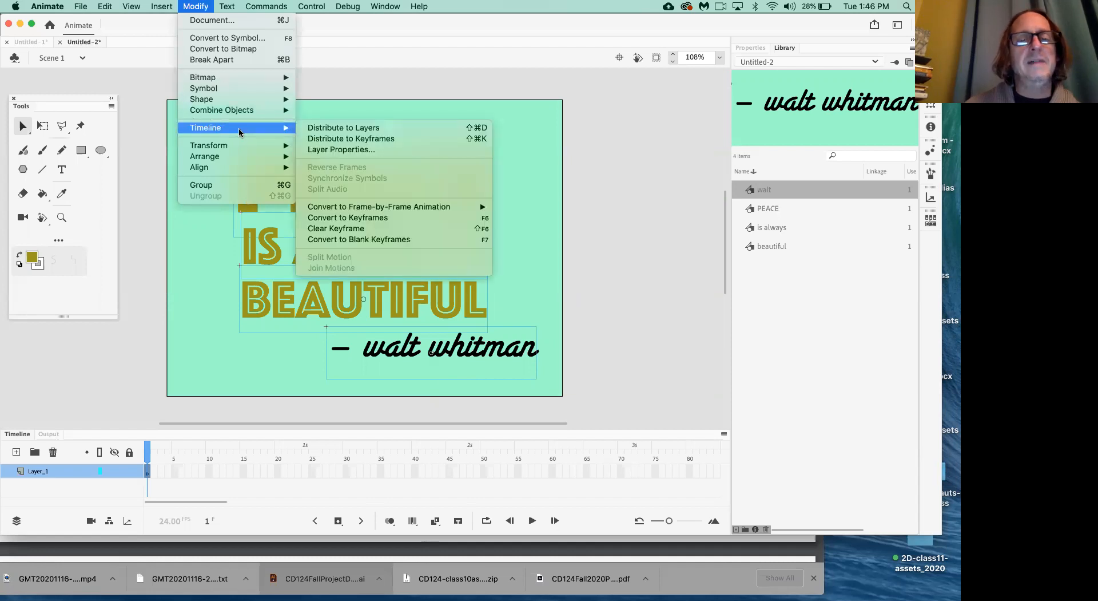
left_click(322, 130)
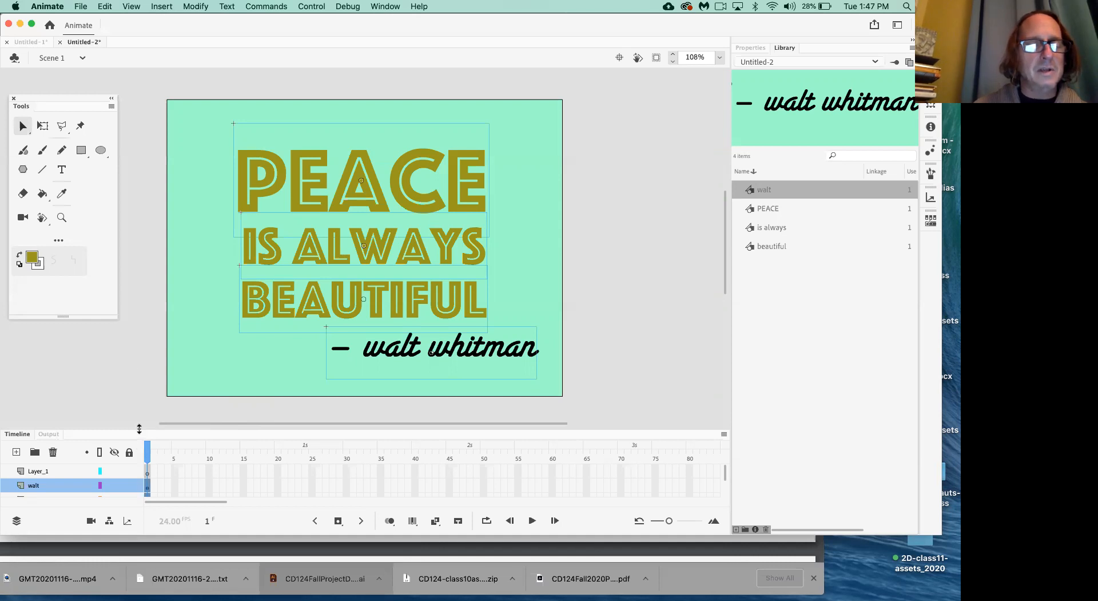
- Enlarge the timeline area until all the layers fit, and delete the empty Layer_1
left_click_drag(139, 429, 148, 382)
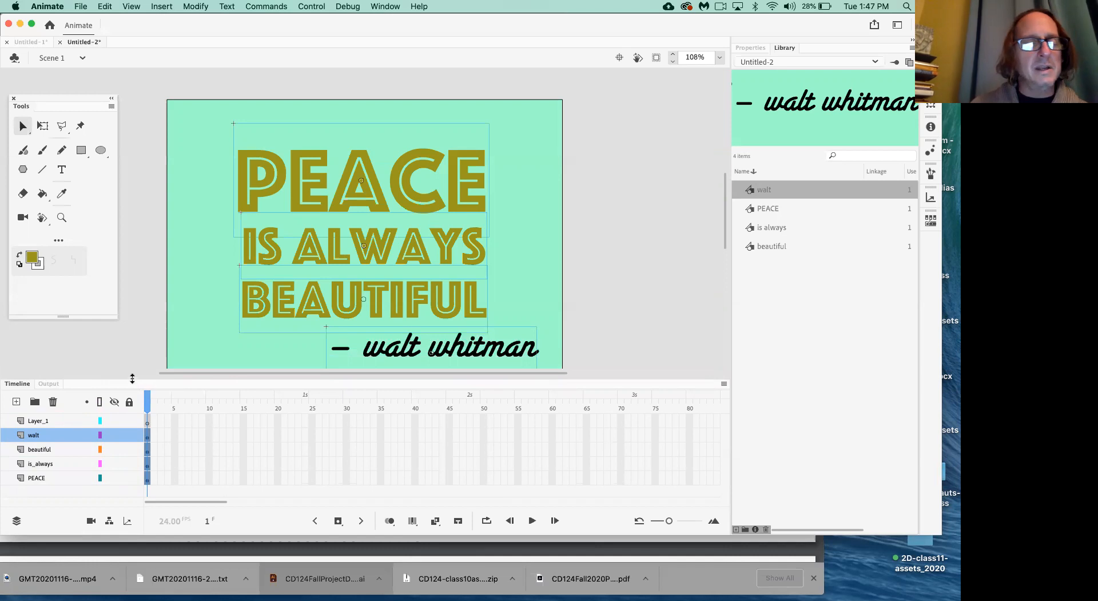
left_click_drag(133, 379, 133, 341)
mouse_move(132, 362)
left_mouse_down()
mouse_move(132, 400)
mouse_move(133, 382)
left_mouse_up()
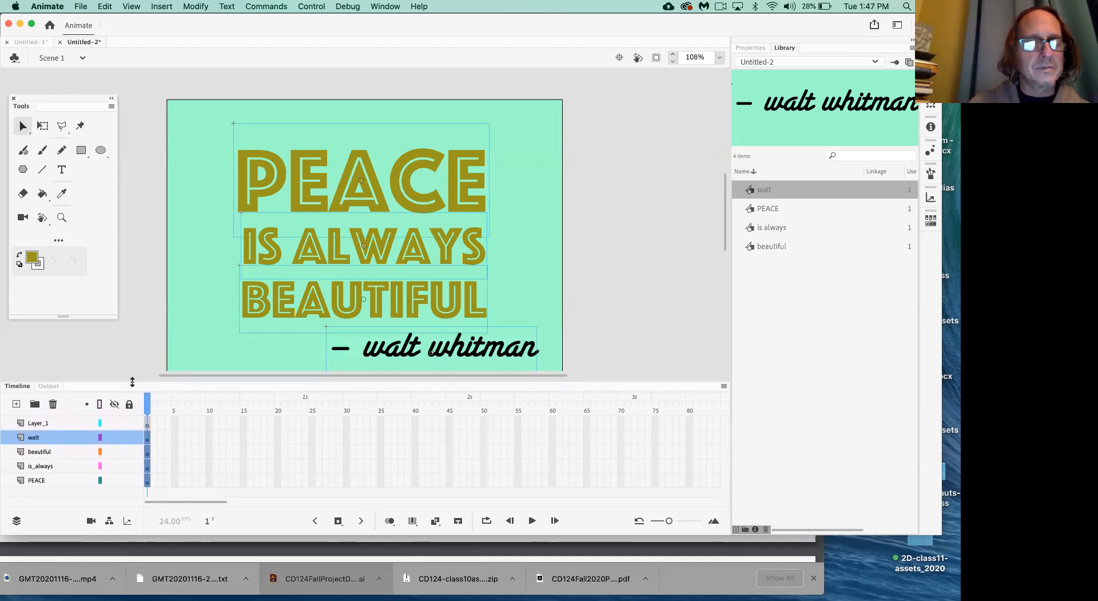
left_click(673, 61)
left_click(674, 61)
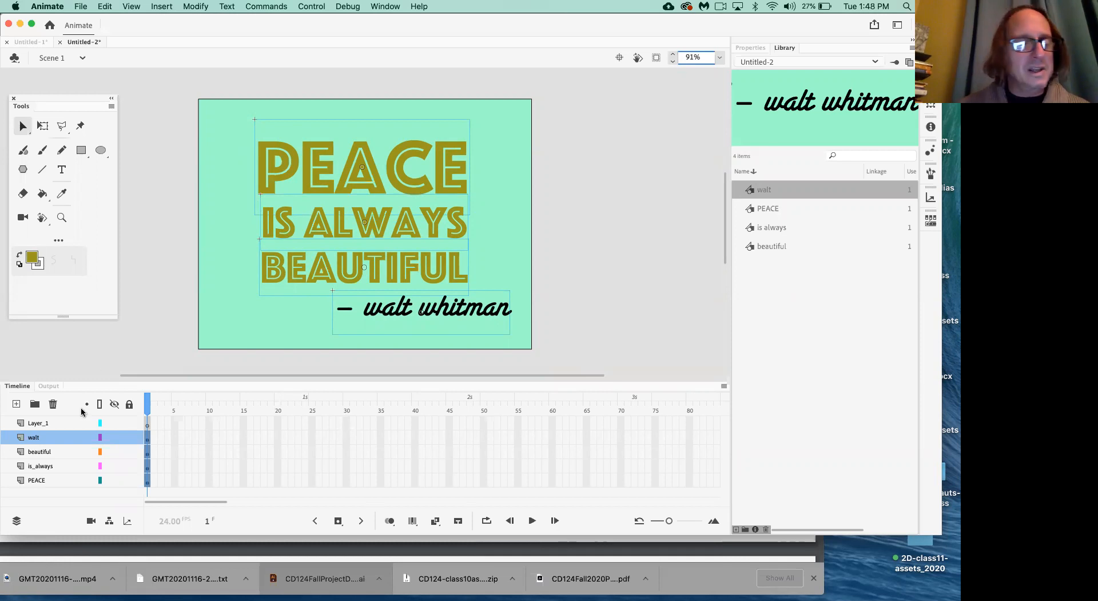
left_click(72, 423)
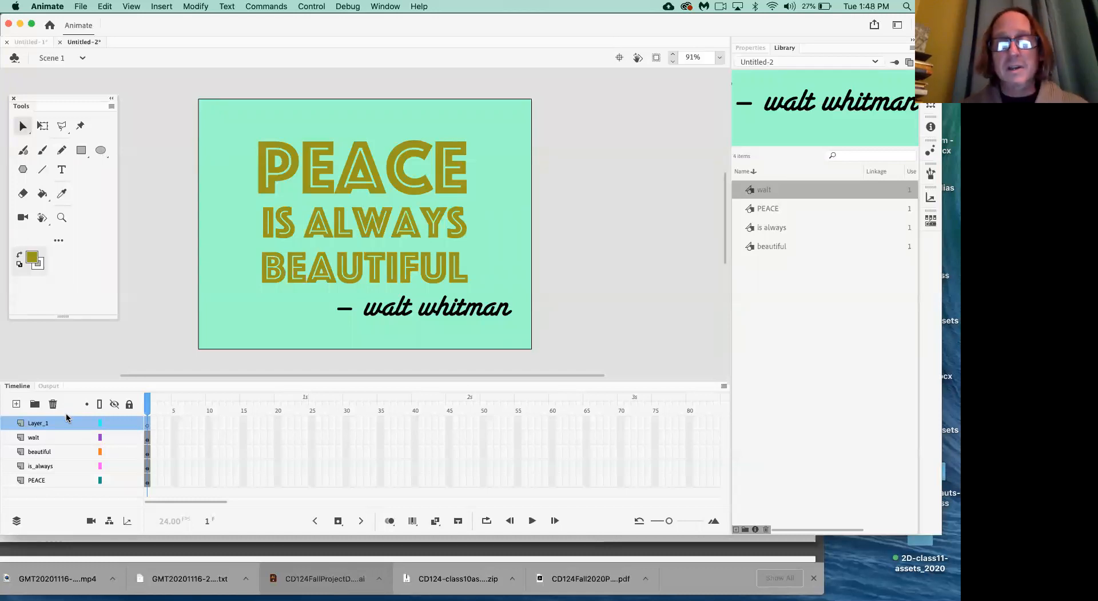
left_click(53, 404)
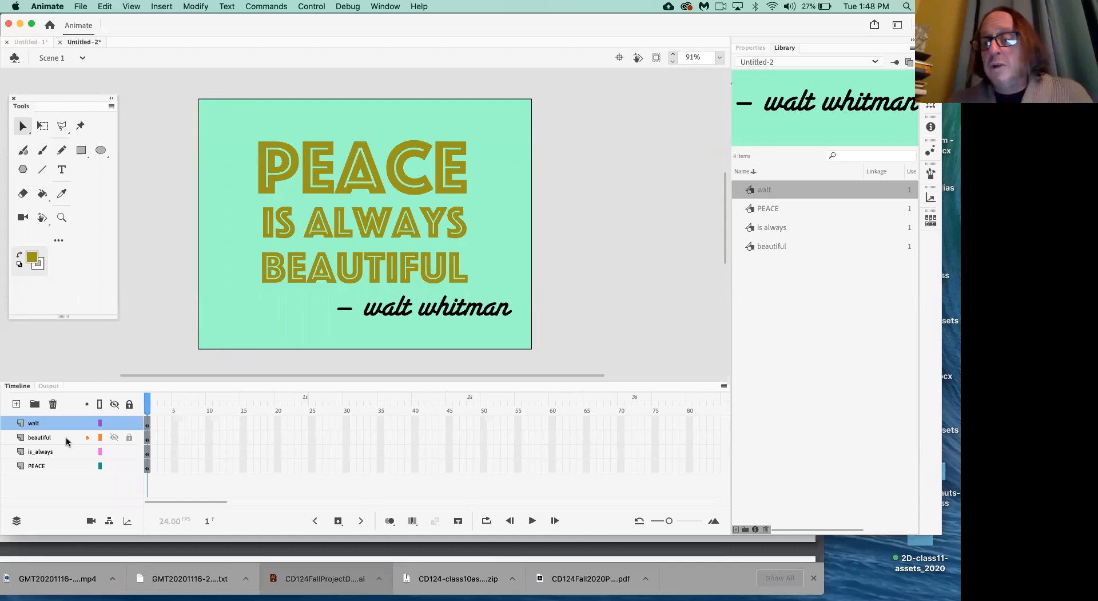
- Reorder the timeline layers from top to bottom as PEACE, is_always, beautiful and walt
left_click(52, 464)
left_click_drag(52, 464, 60, 422)
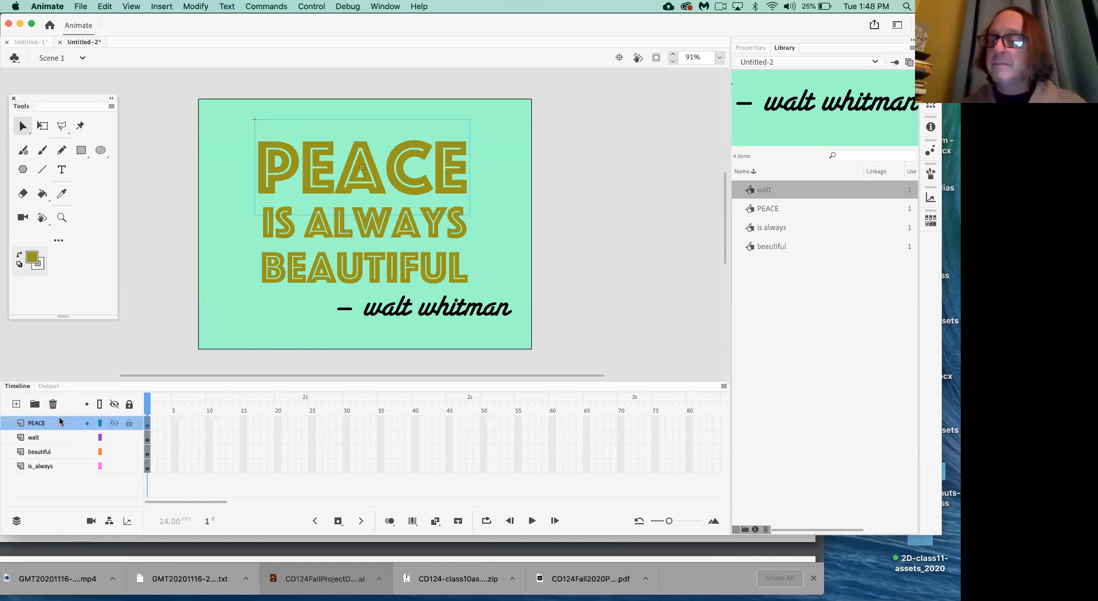
left_click(66, 467)
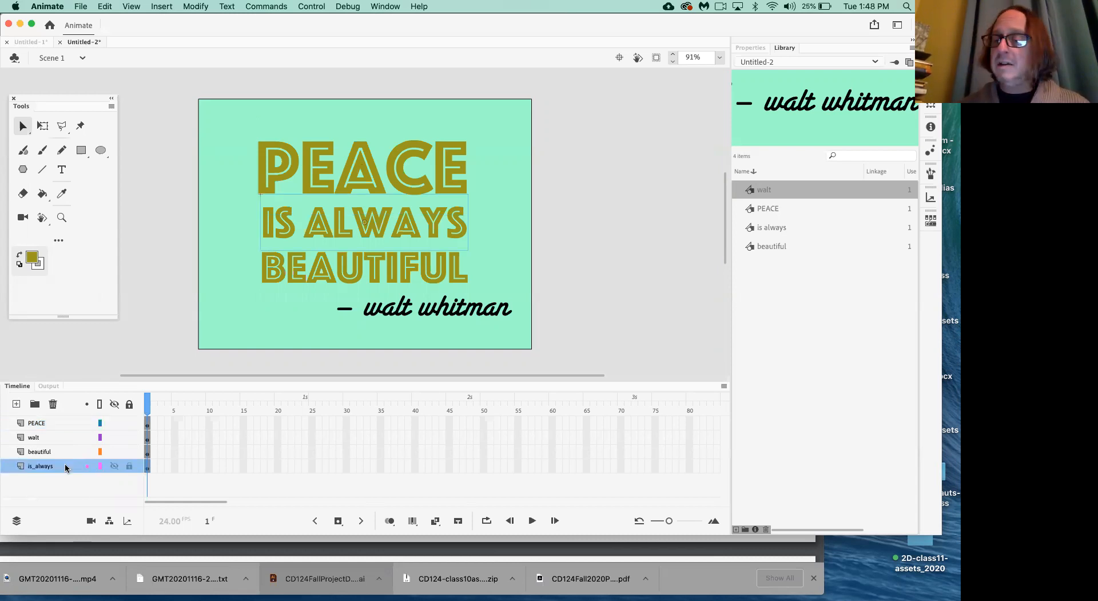
left_click_drag(66, 467, 62, 435)
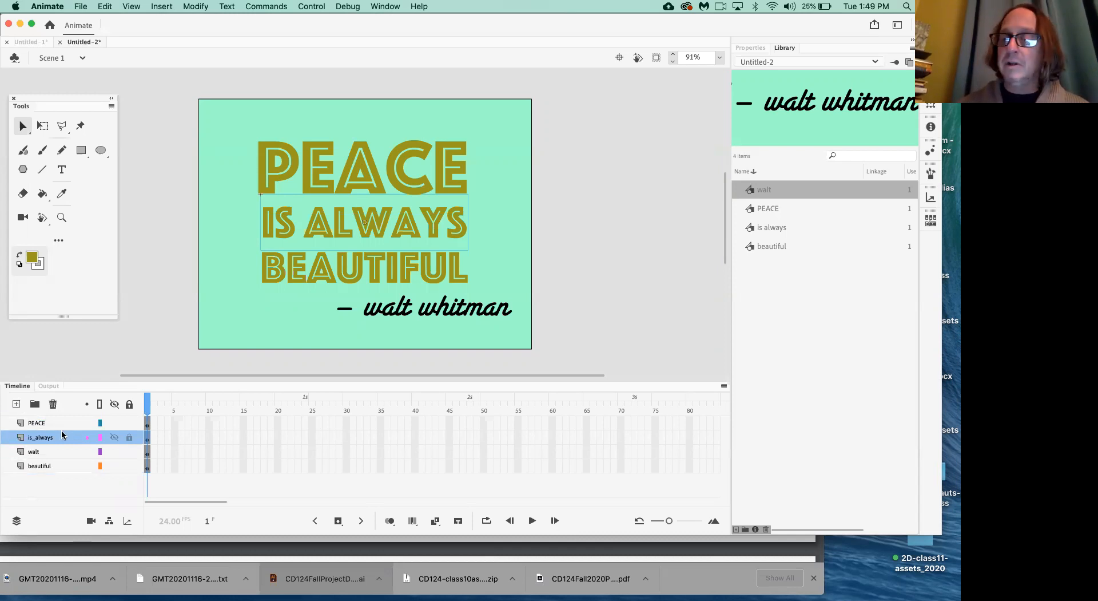
left_click(56, 465)
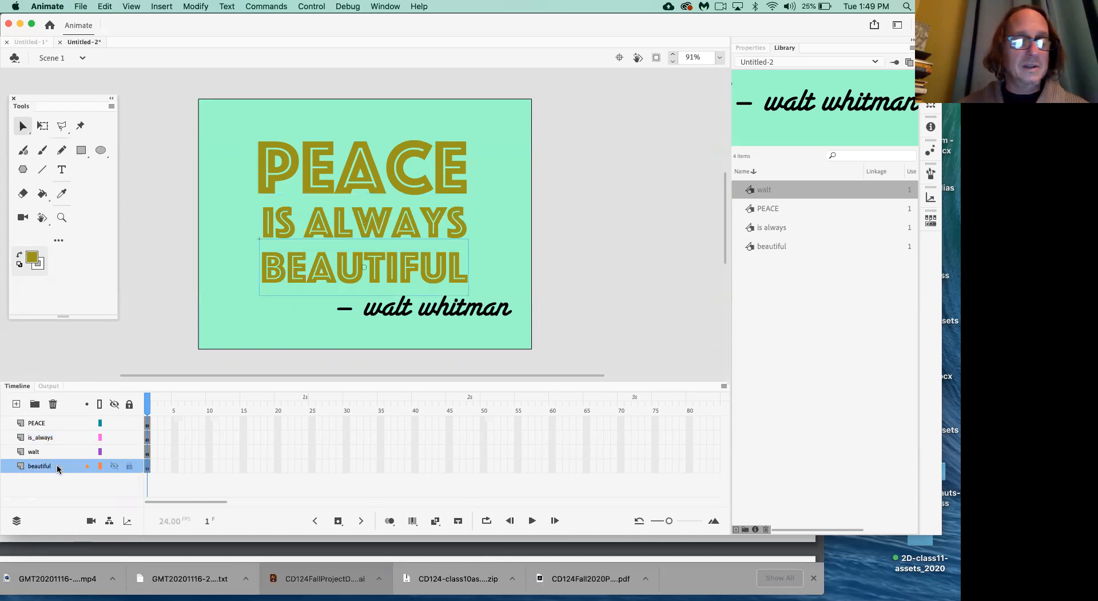
left_click_drag(56, 464, 57, 447)
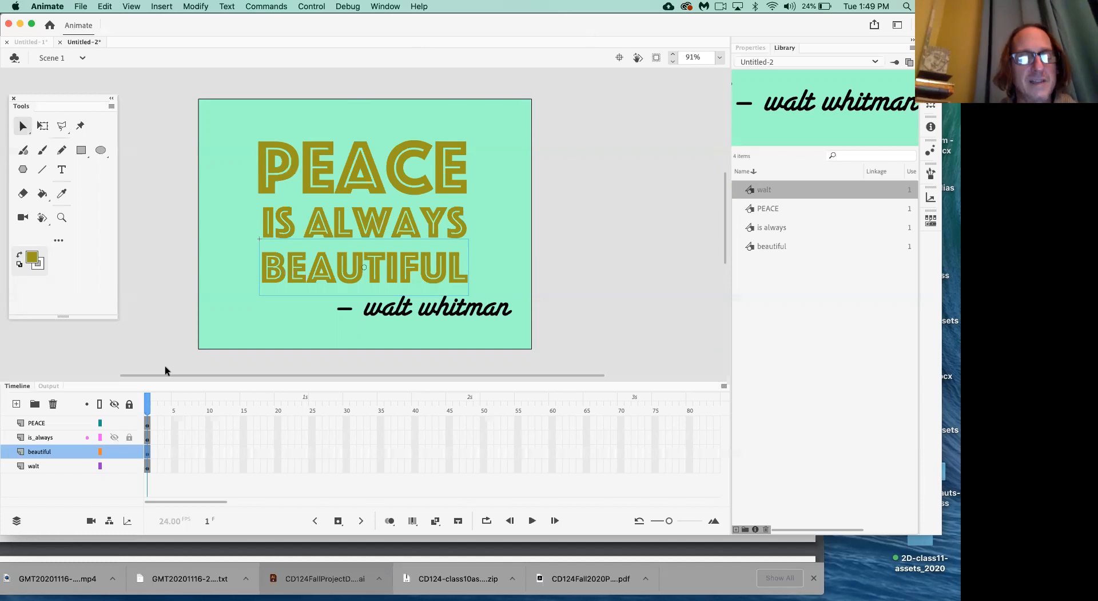
- Move the first keyframe of the is_always layer to frame 10 and that of the beautiful layer to frame 20
left_click(147, 440)
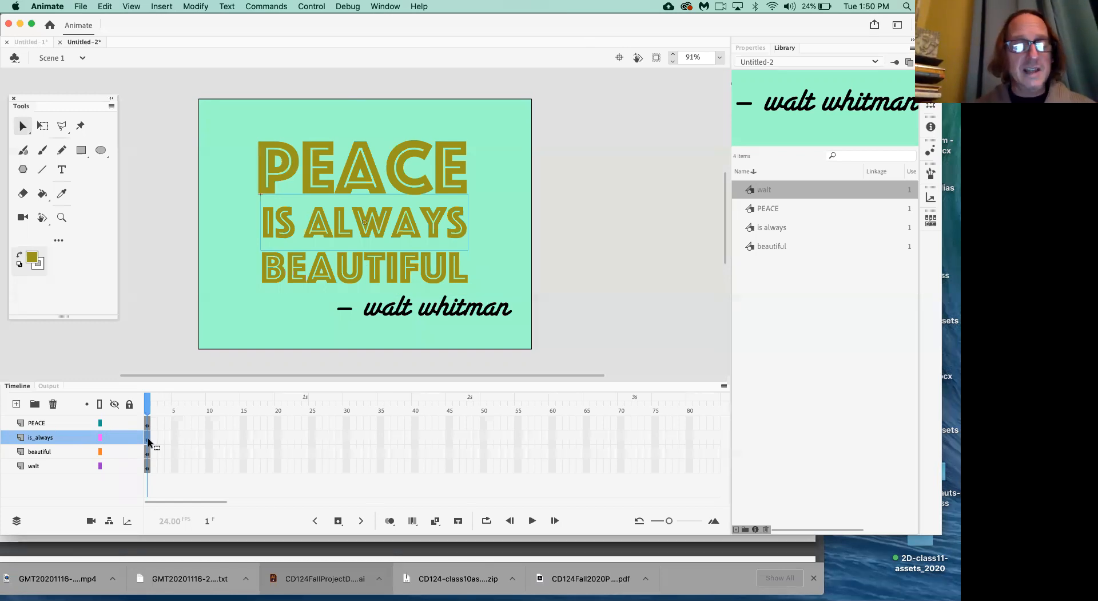
left_click_drag(148, 441, 209, 441)
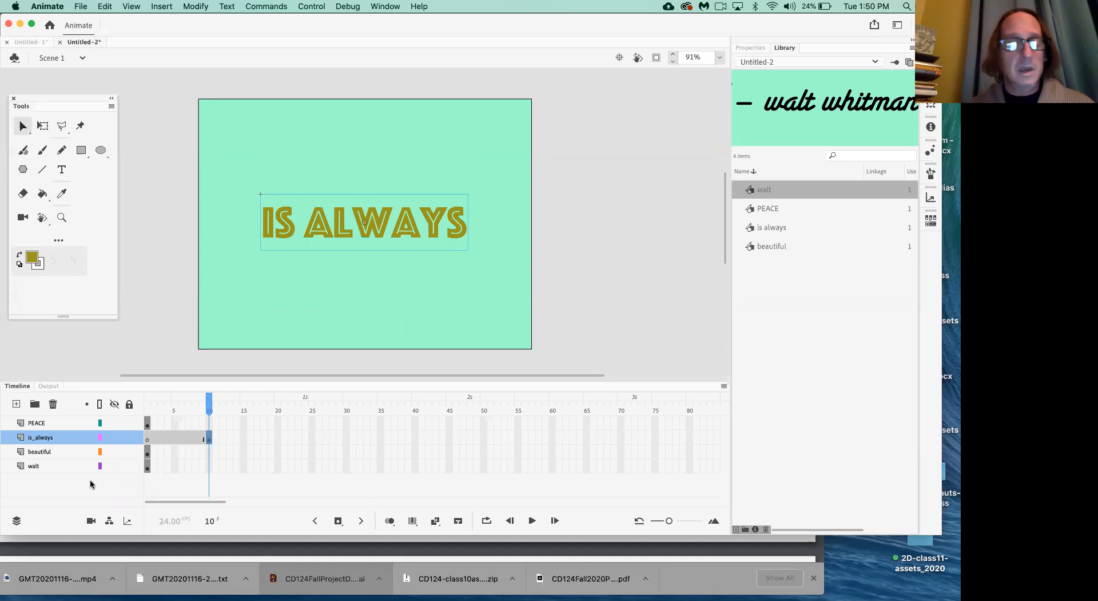
left_click(147, 454)
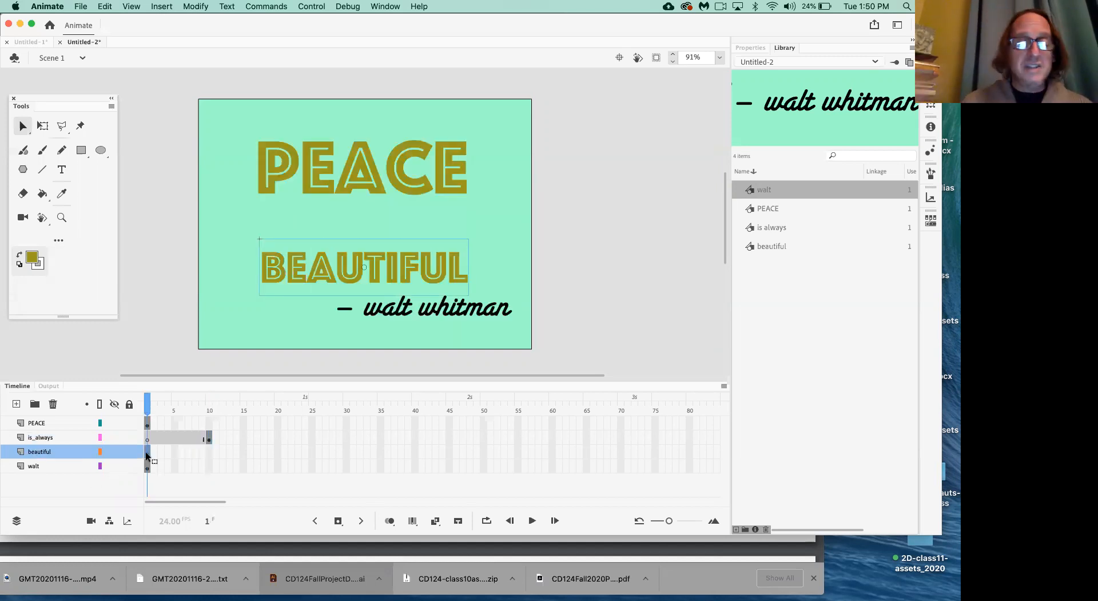
left_click_drag(147, 455, 278, 452)
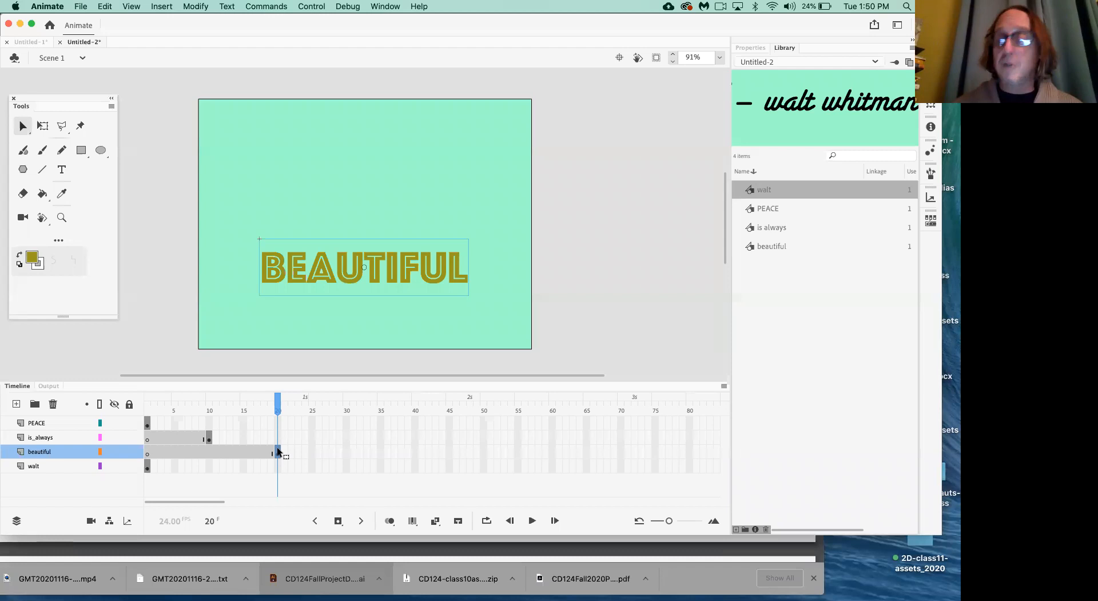
- Move the walt layer's keyframe to frame 30 and play back the timeline to check the staggered text
left_click(146, 468)
left_click_drag(146, 468, 347, 468)
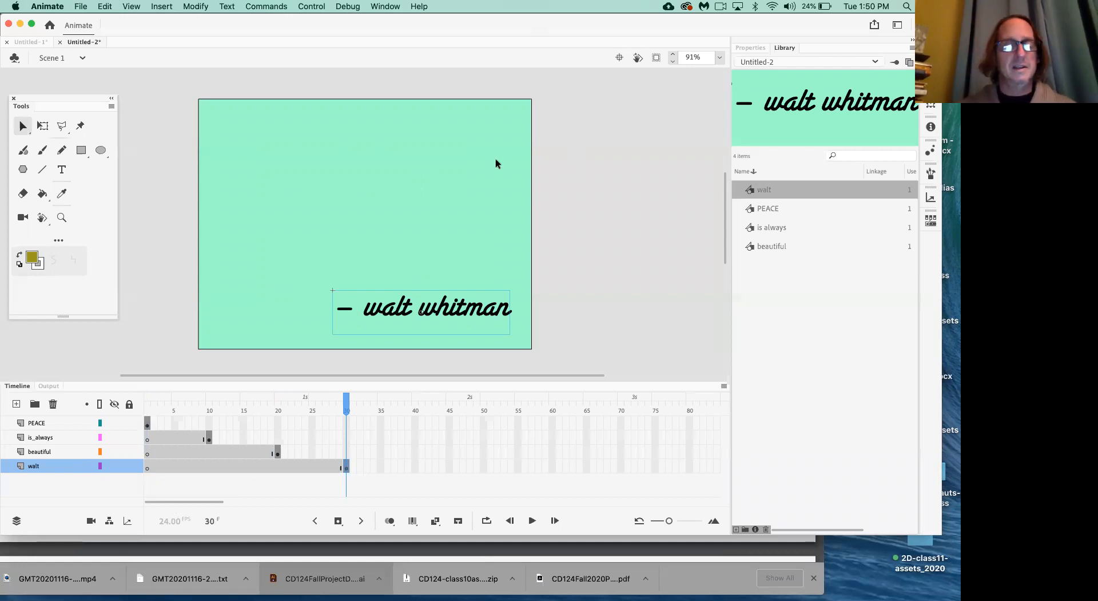
left_click(364, 362)
key("Return")
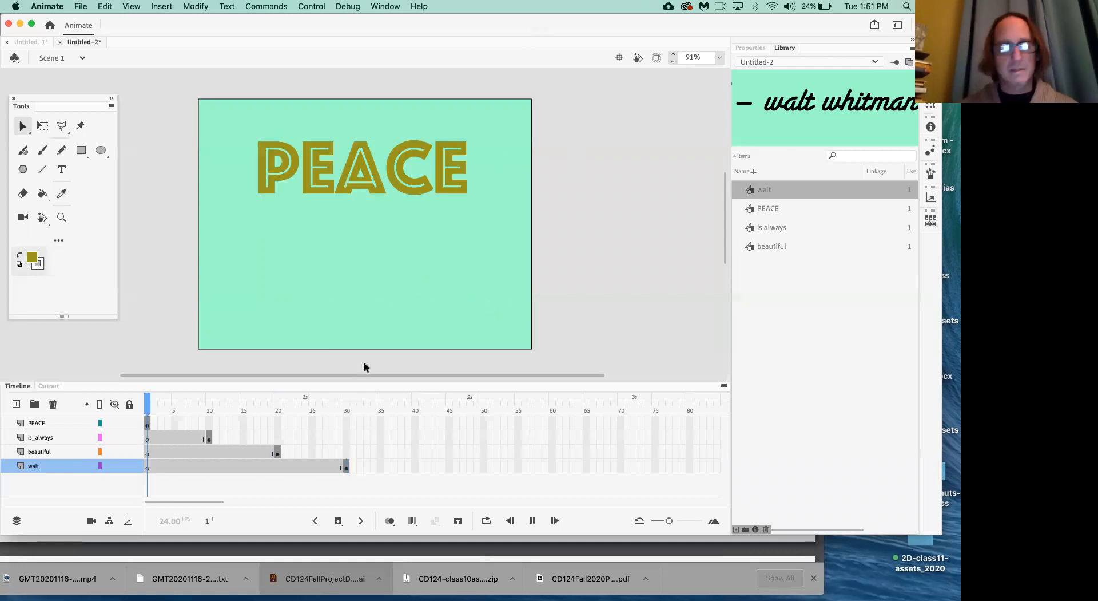
key("Return")
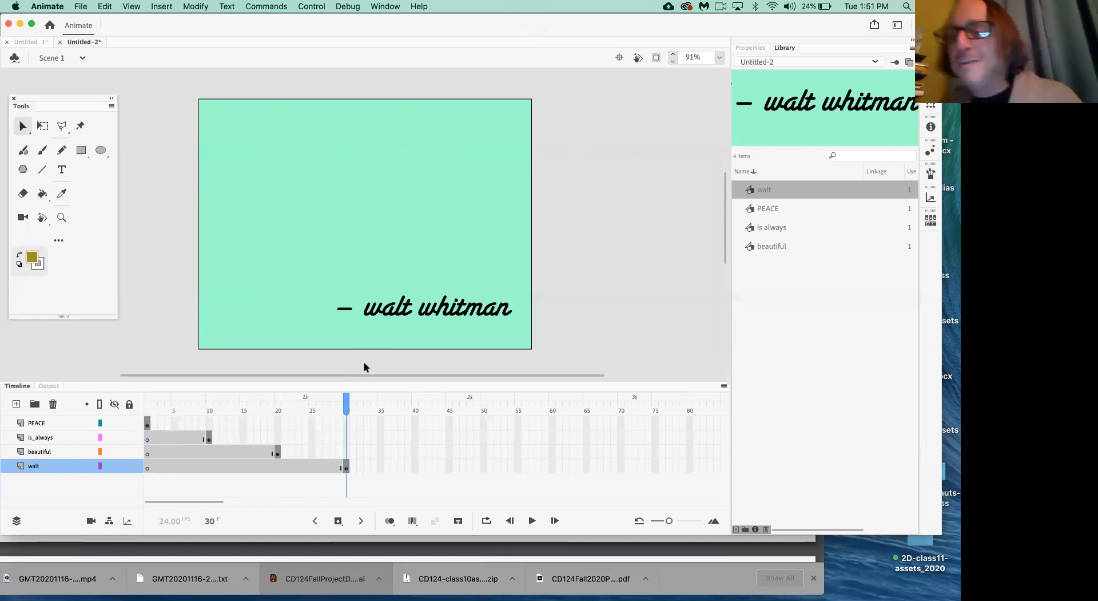
key("Return")
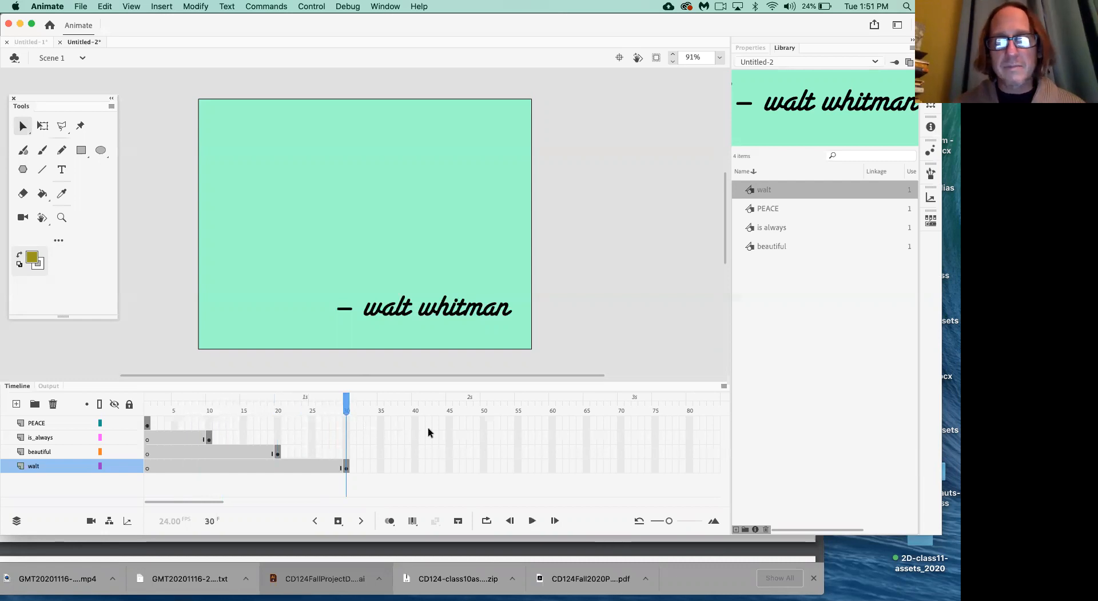
- Extend the PEACE and is_always layers with frames up to frame 48
left_click(470, 424)
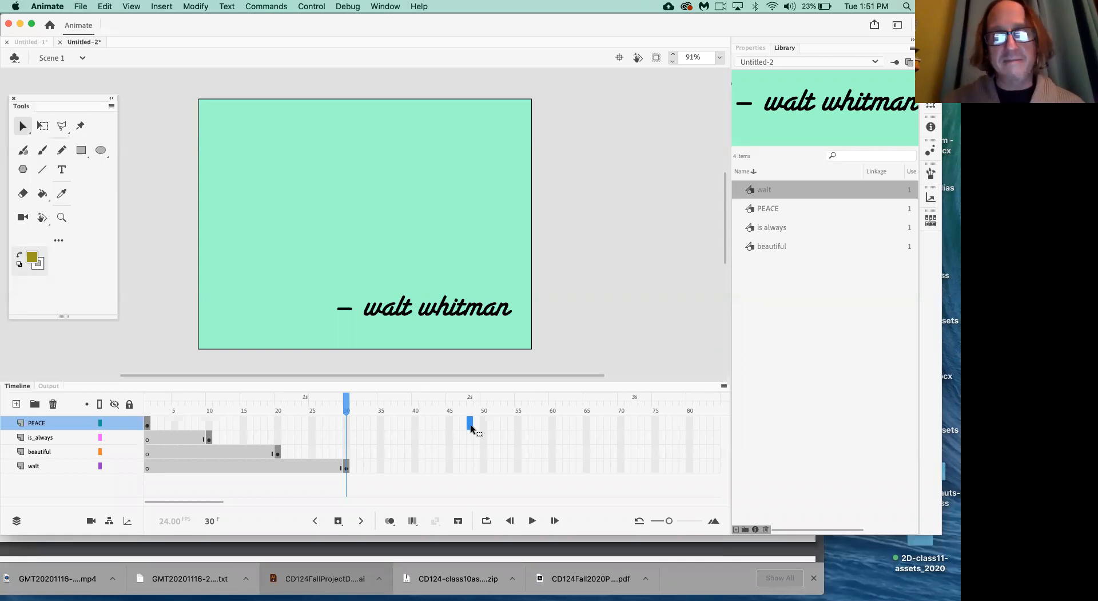
key("F5")
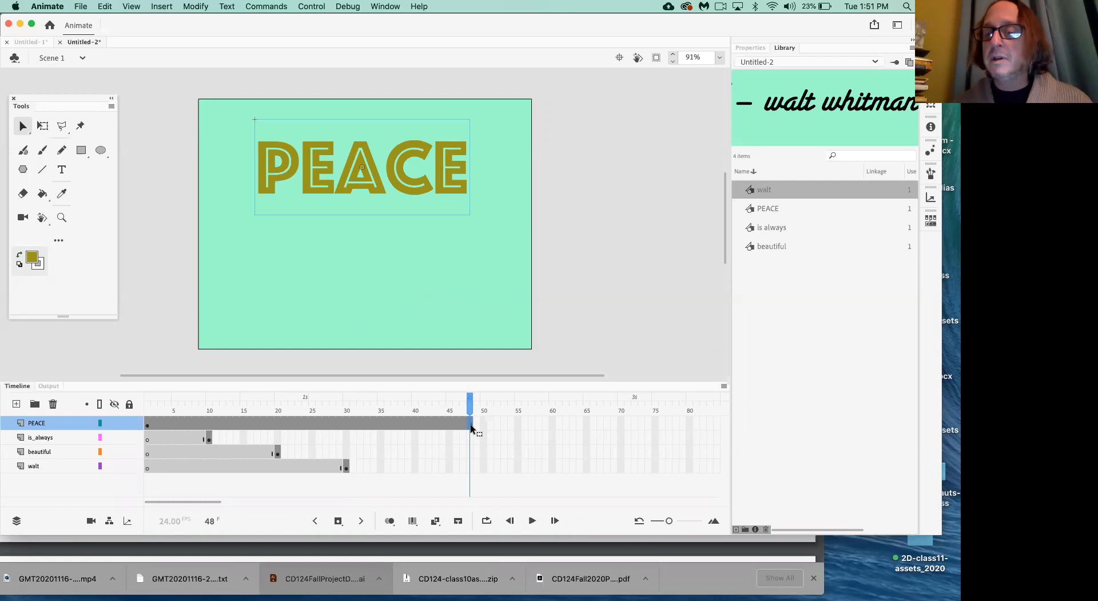
key("Return")
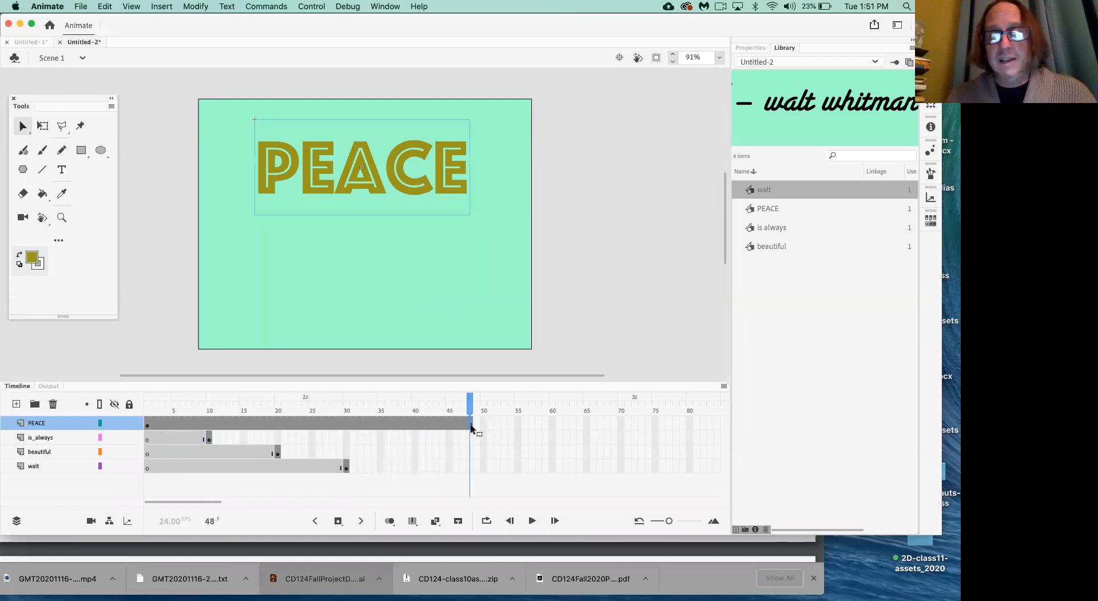
left_click(472, 439)
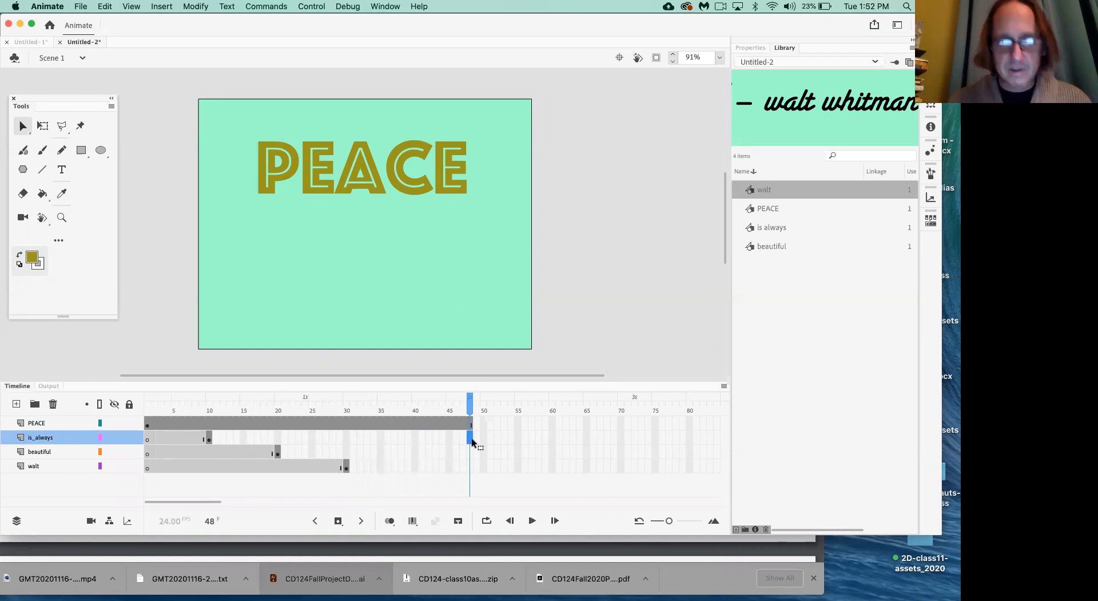
key("F5")
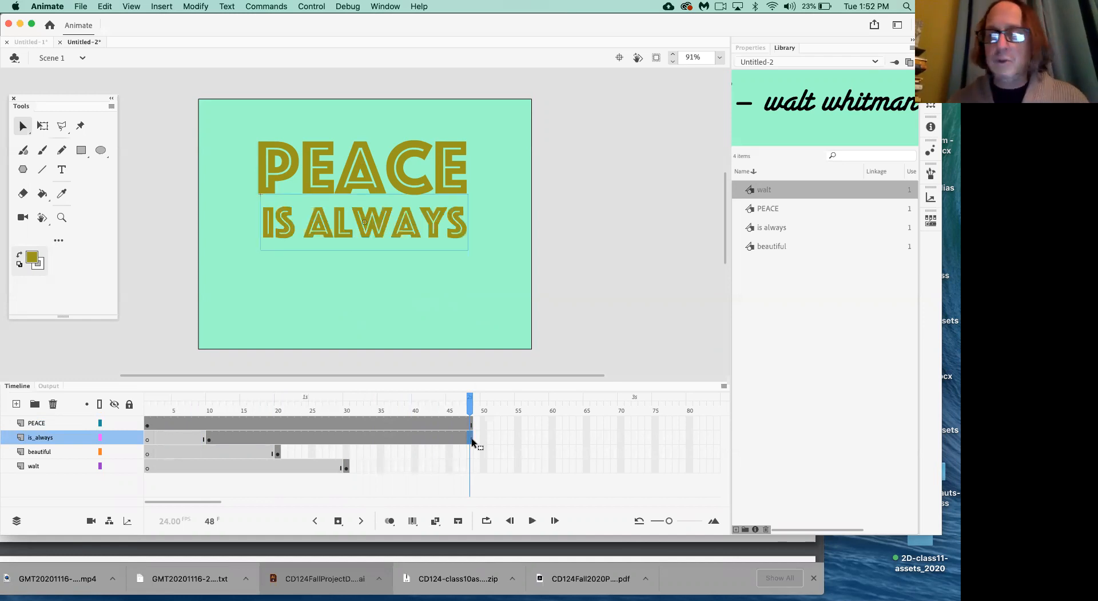
- Extend the beautiful and walt layers to frame 48 and play the animation
left_click(470, 451)
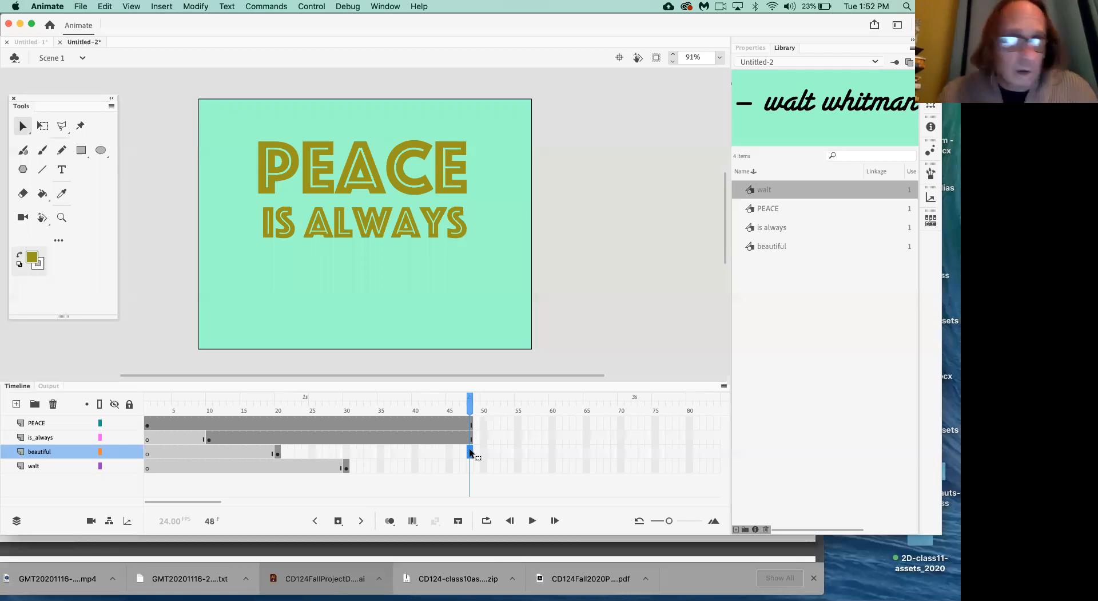
key("F5")
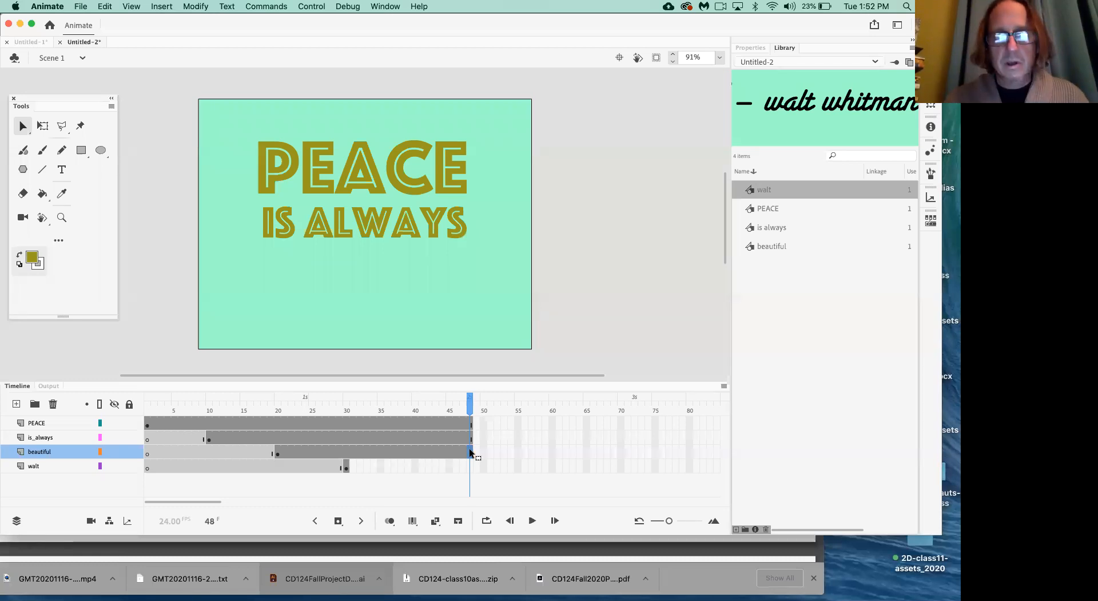
left_click(470, 465)
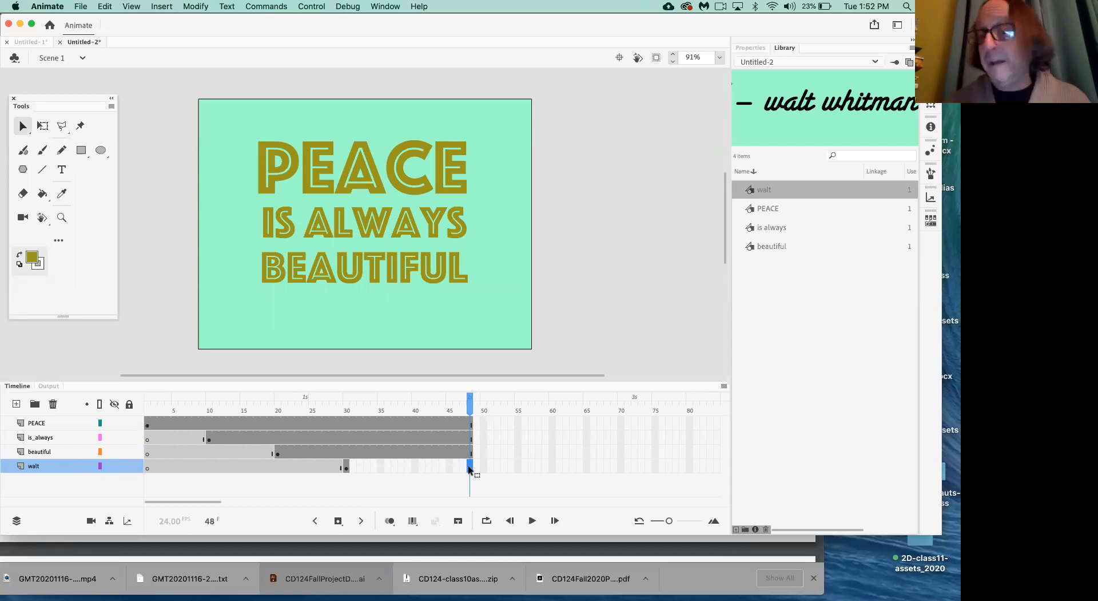
key("F5")
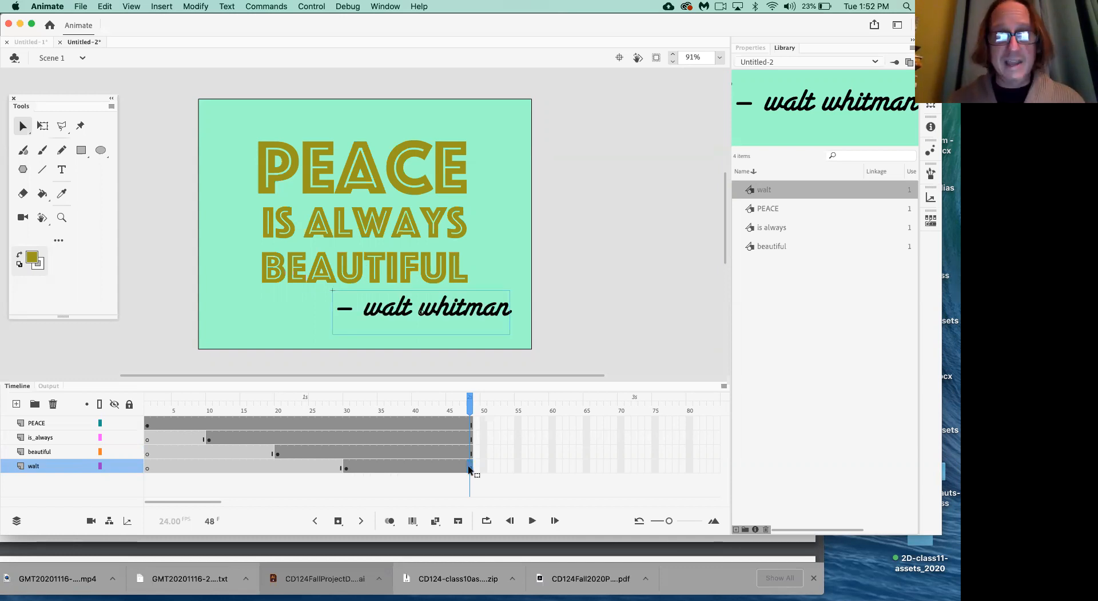
key("Return")
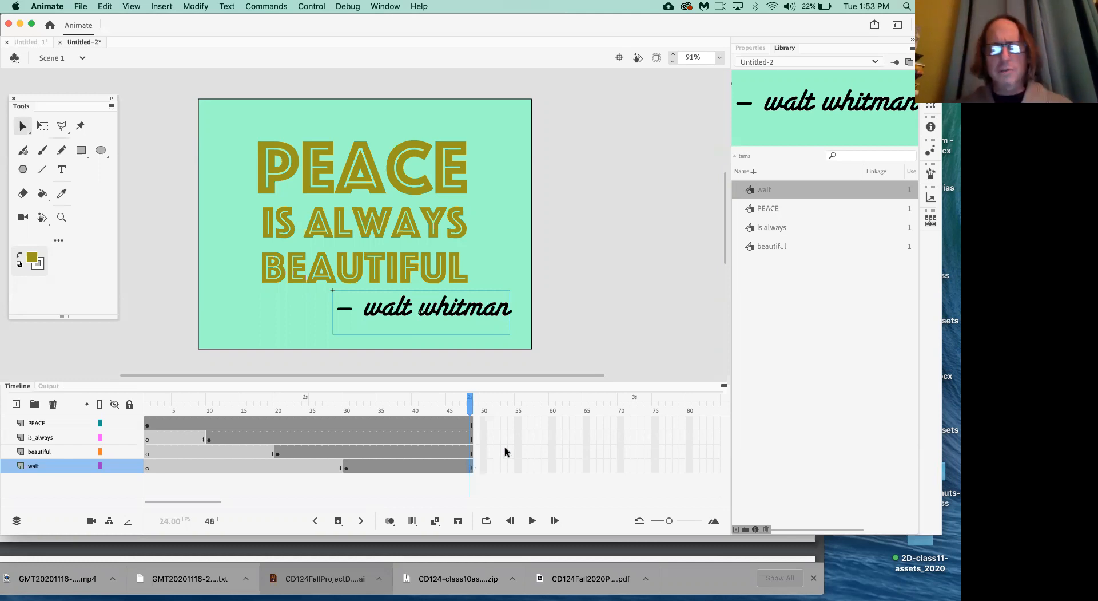
- Create classic tweens on the PEACE layer from frame 1 and the is_always layer from frame 10
left_click_drag(471, 405, 122, 436)
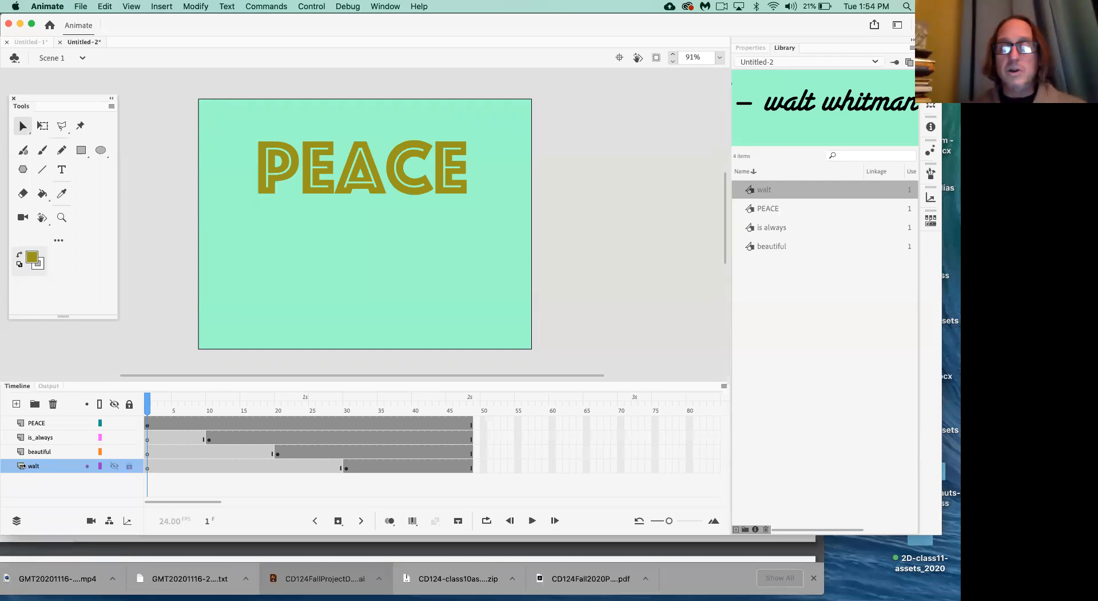
left_click(147, 425)
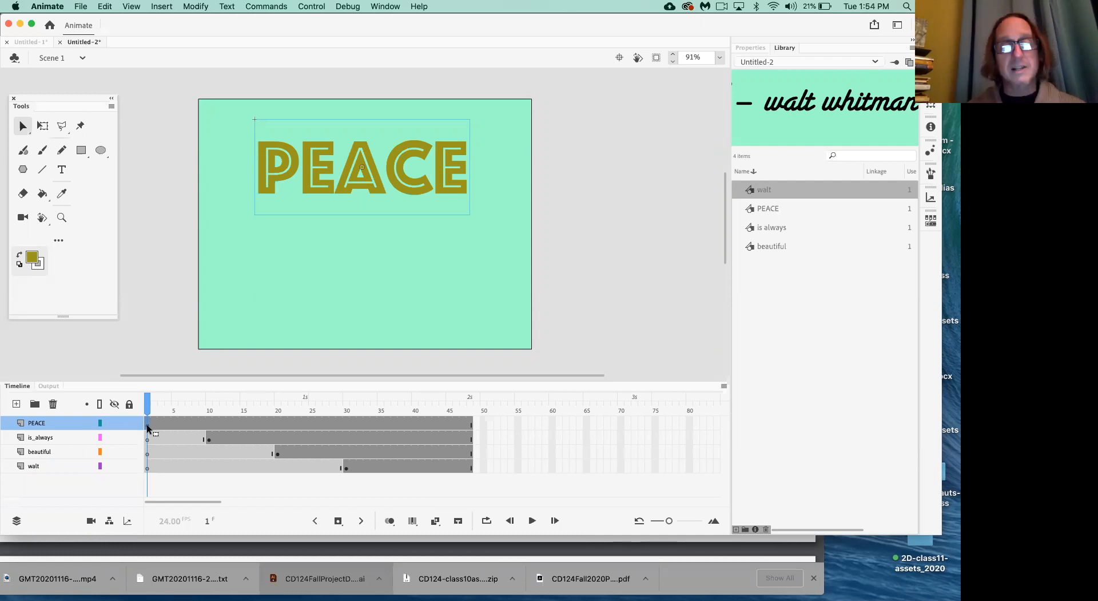
right_click(147, 427)
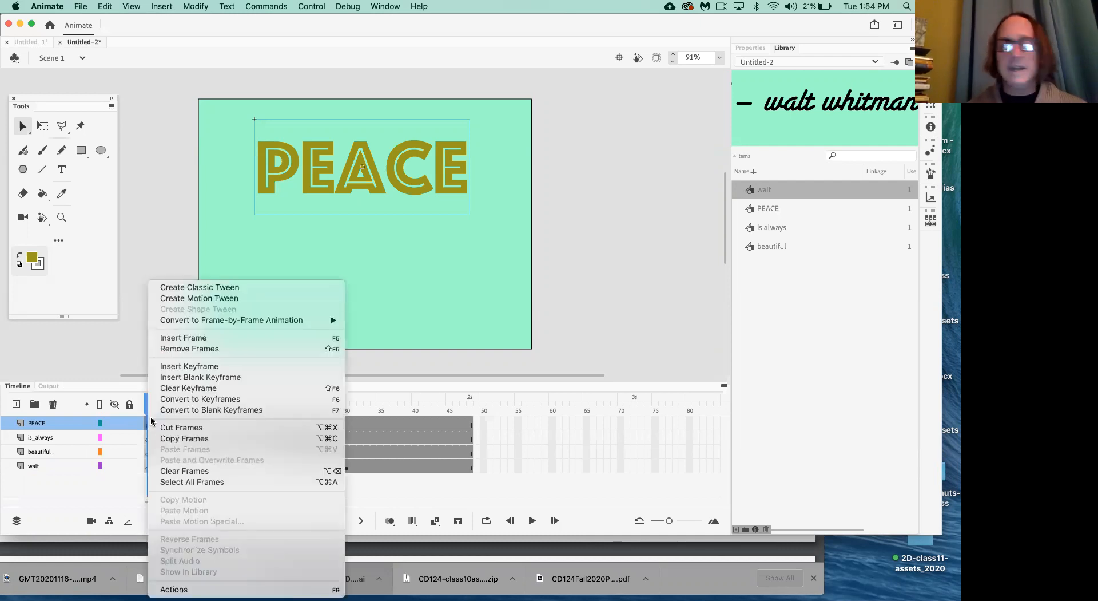
left_click(239, 288)
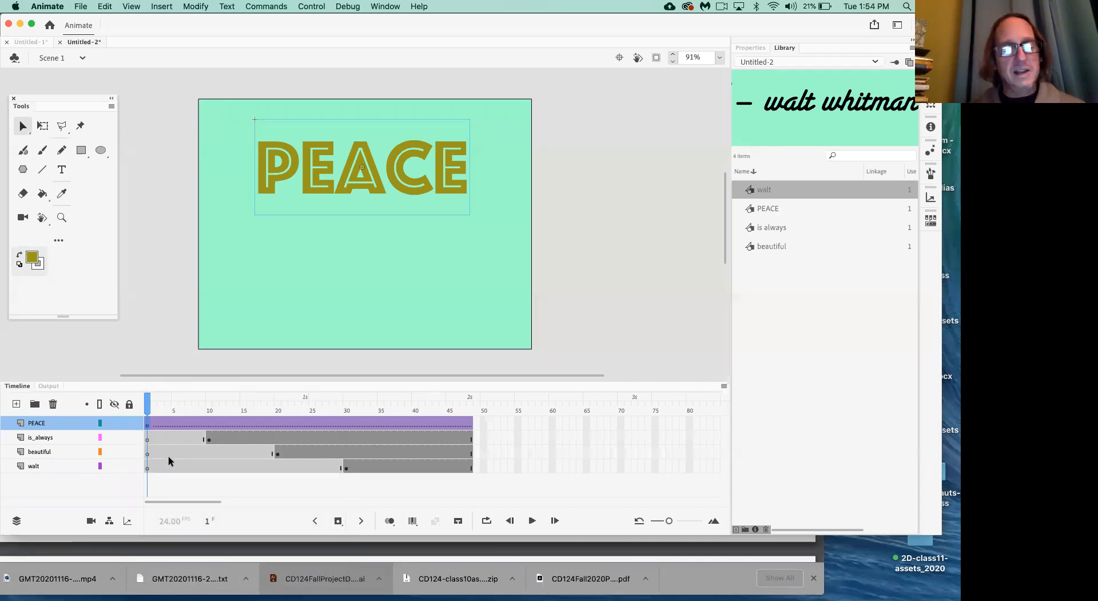
left_click(210, 436)
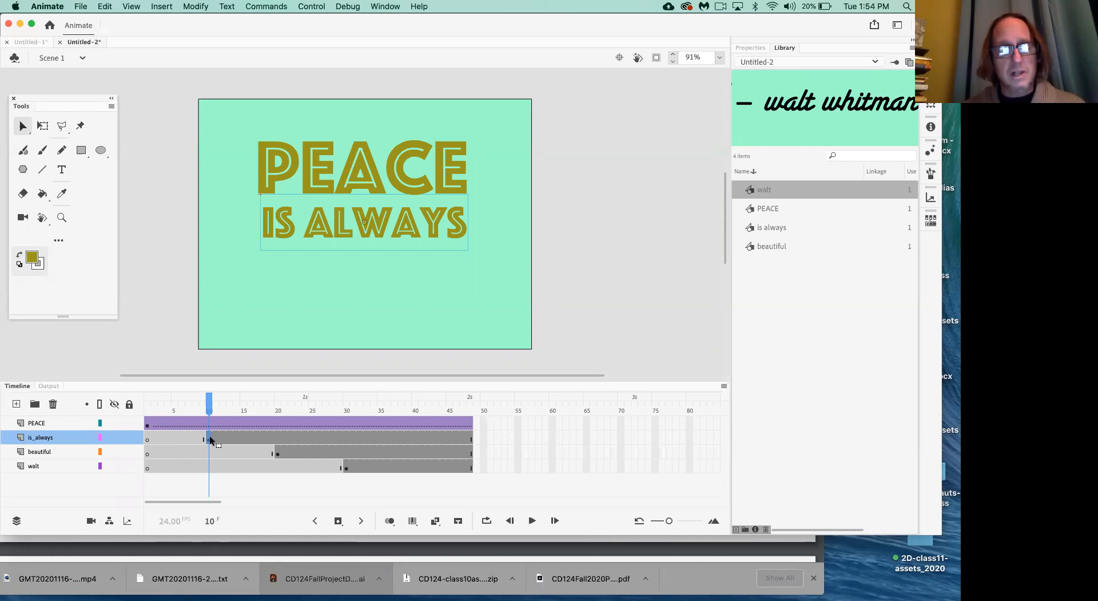
right_click(209, 438)
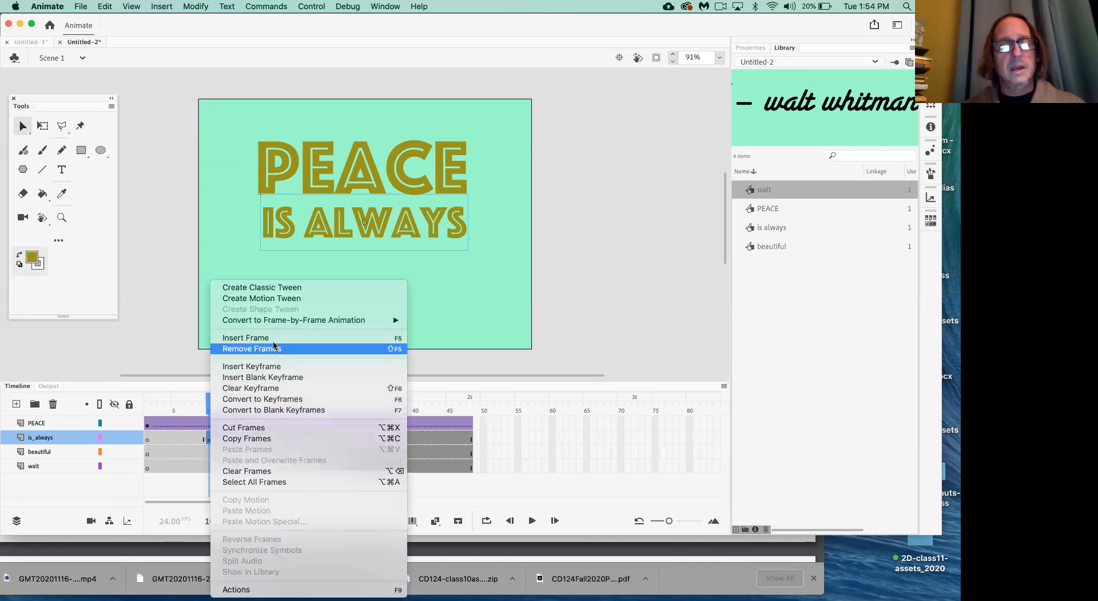
left_click(286, 289)
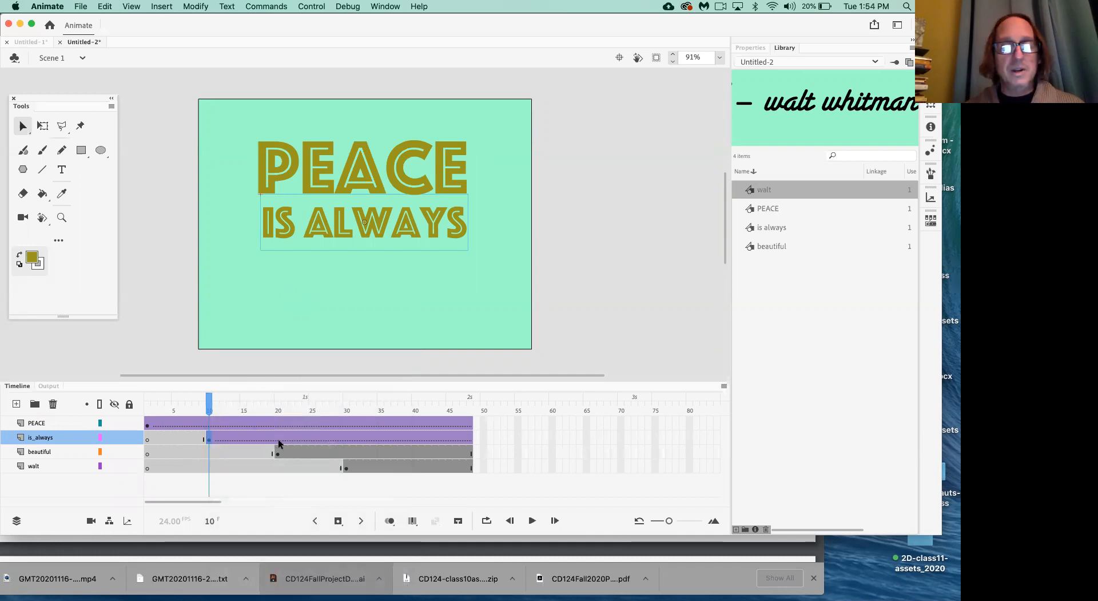
- Create classic tweens on the beautiful layer from frame 20 and the walt layer from frame 30, and play the timeline
left_click(278, 454)
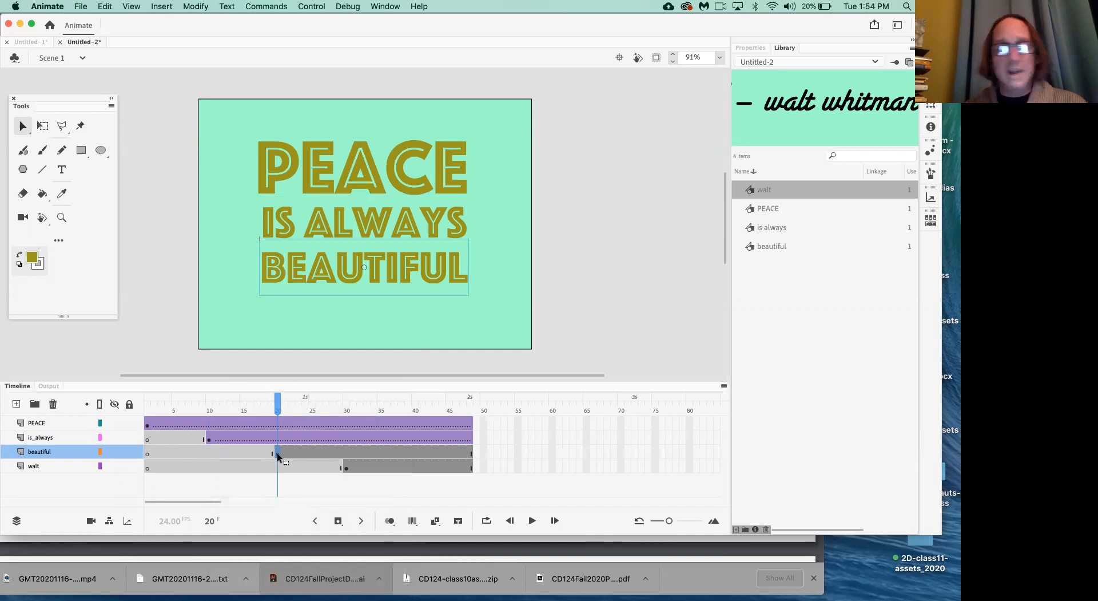
right_click(277, 452)
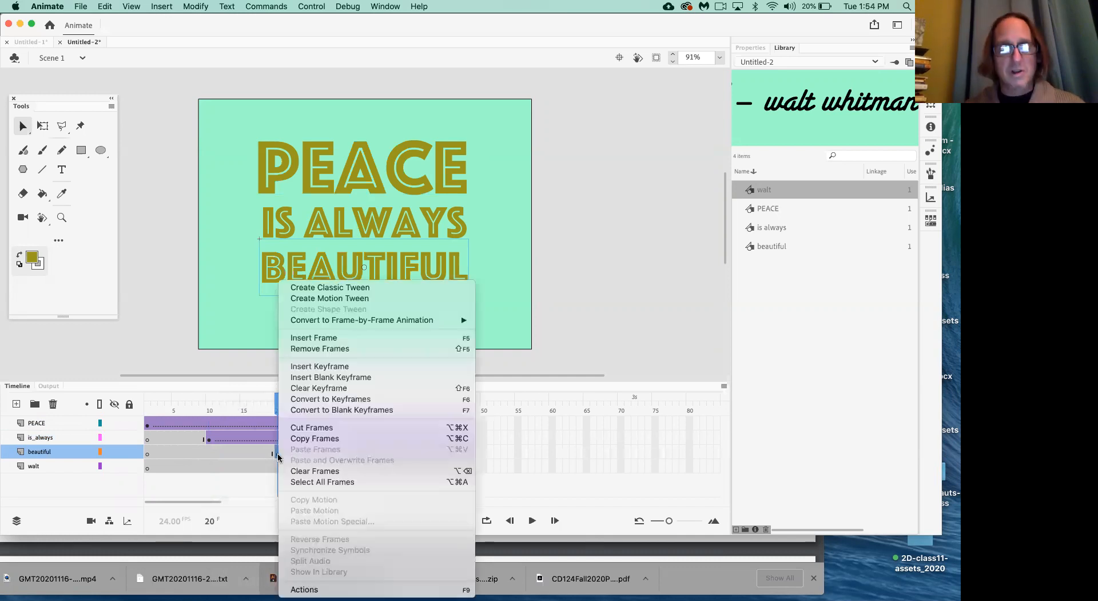
left_click(358, 288)
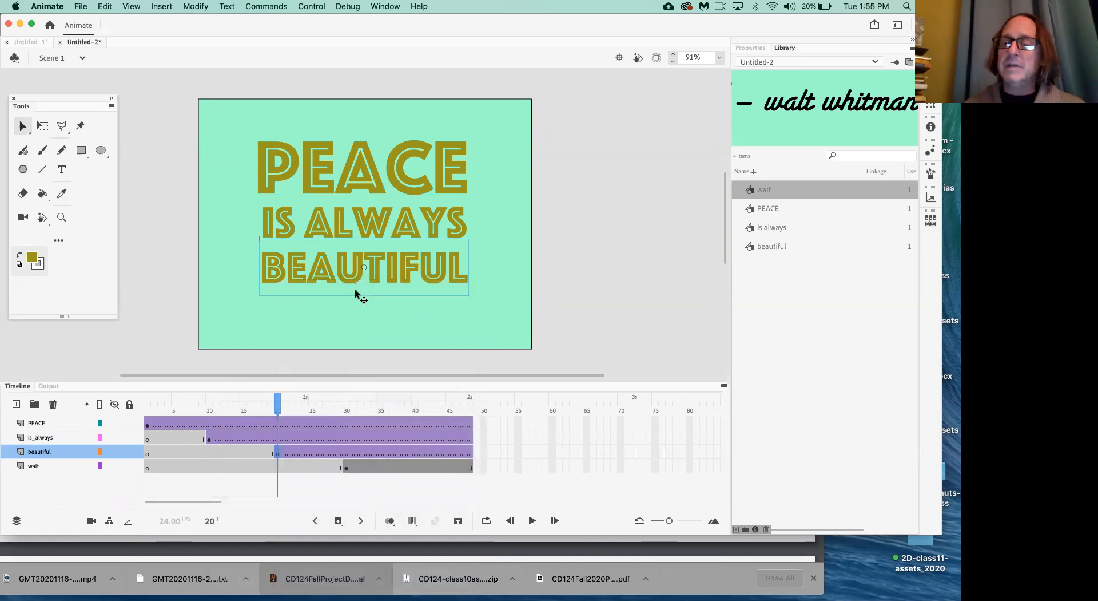
left_click(346, 469)
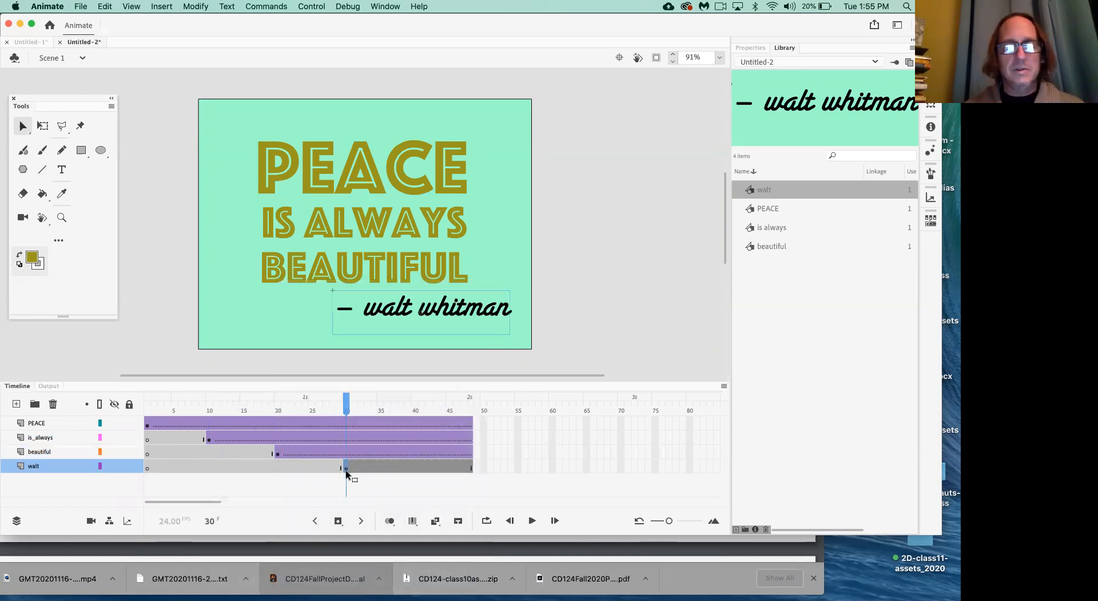
right_click(346, 470)
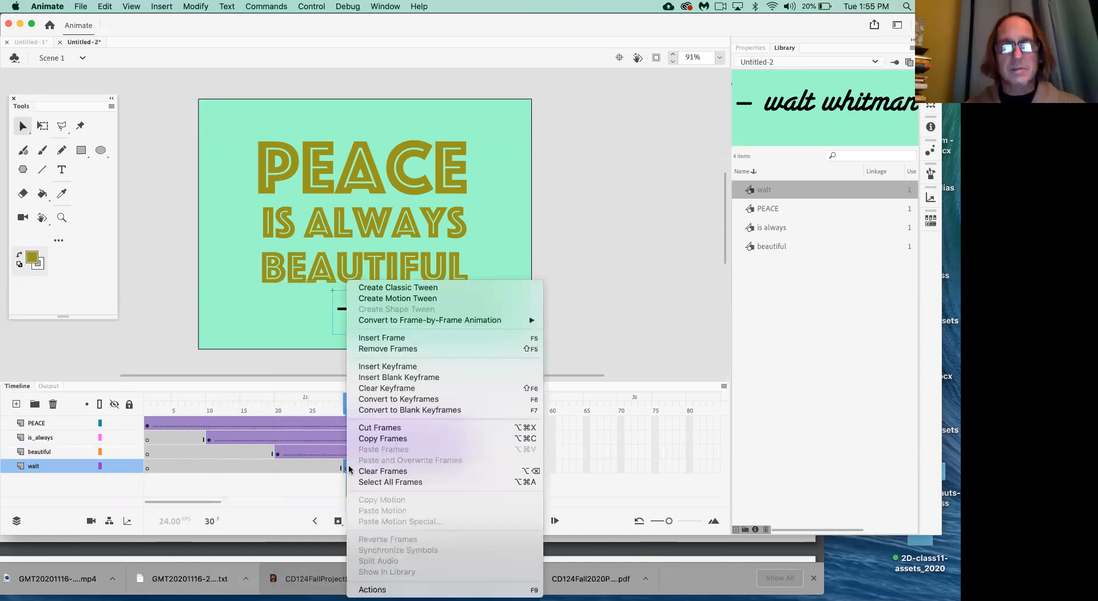
left_click(440, 287)
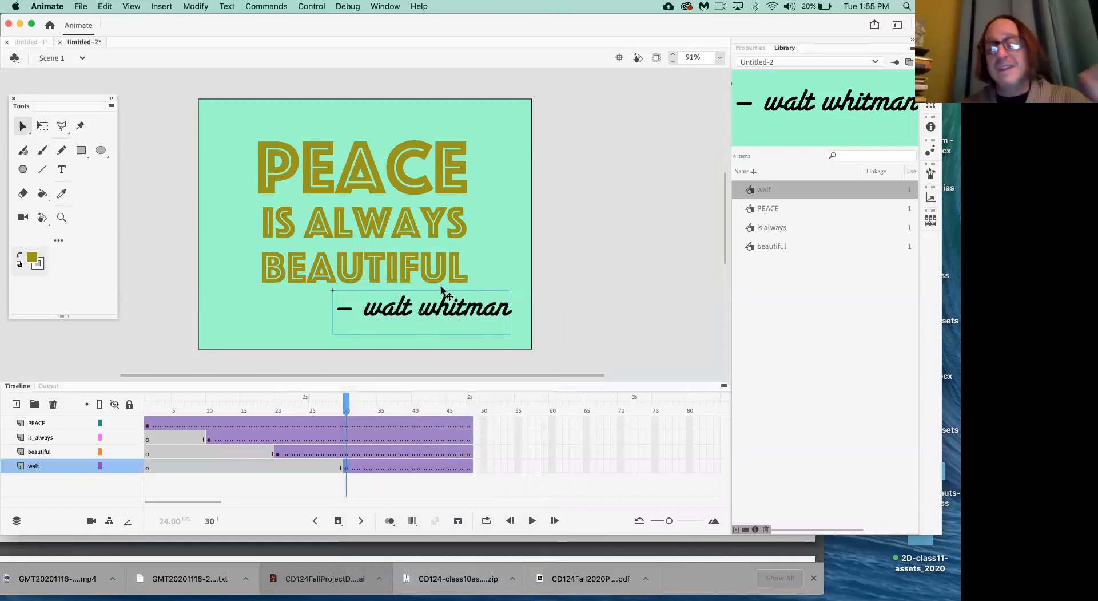
key("Return")
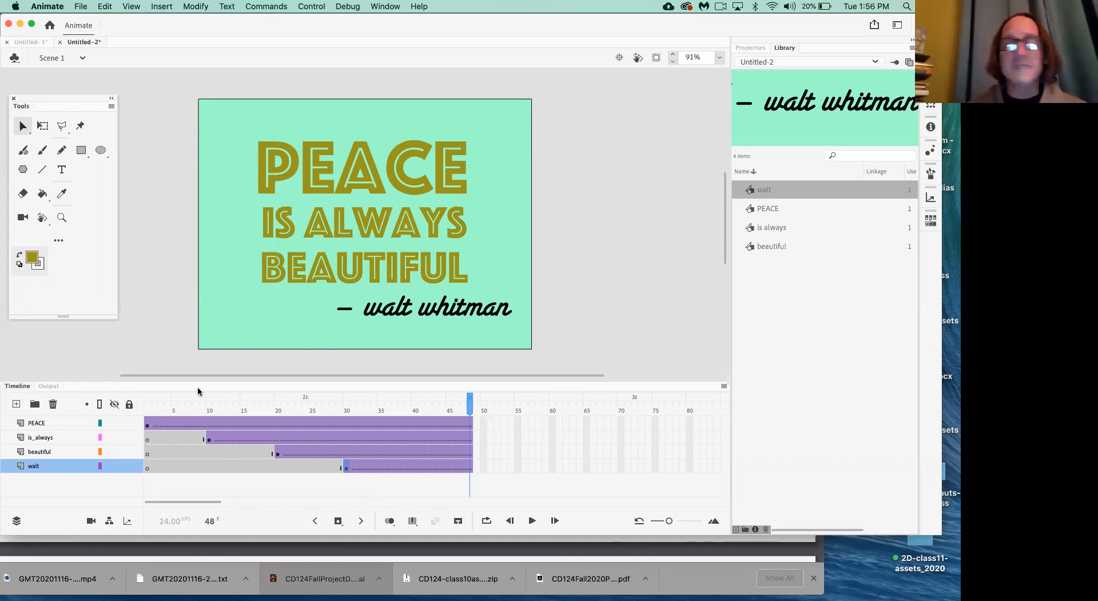
- Insert a keyframe at frame 10 of the PEACE layer's classic tween
left_click(147, 424)
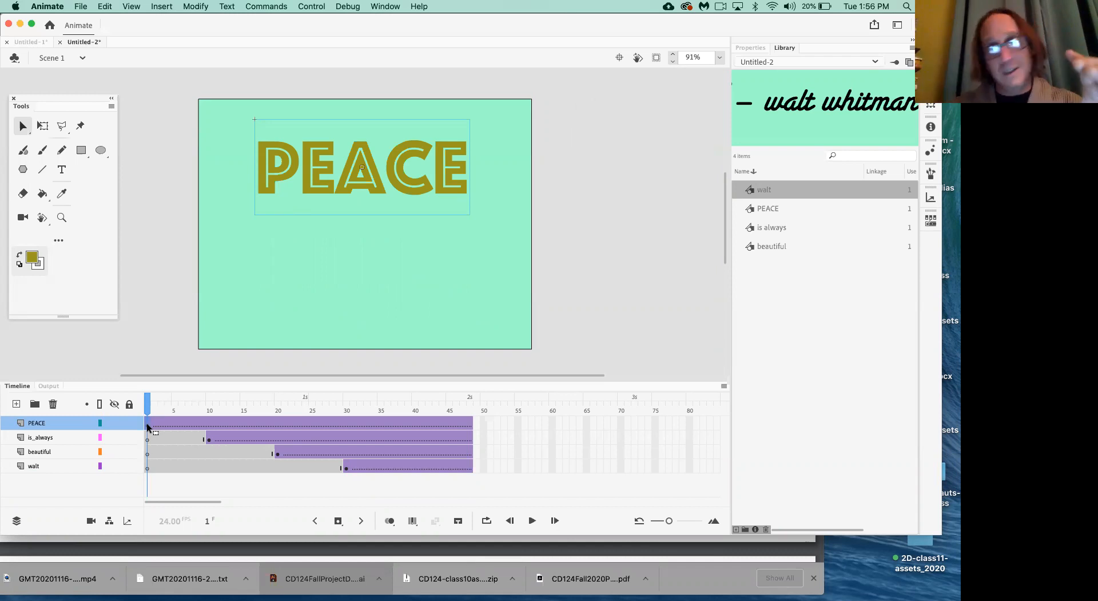
left_click(209, 424)
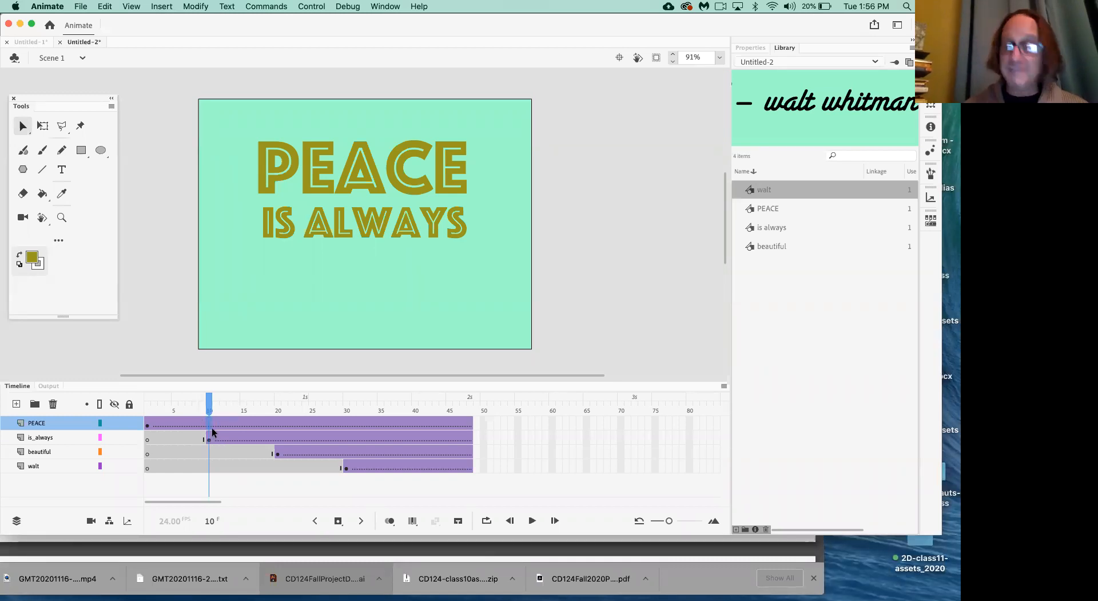
key("F6")
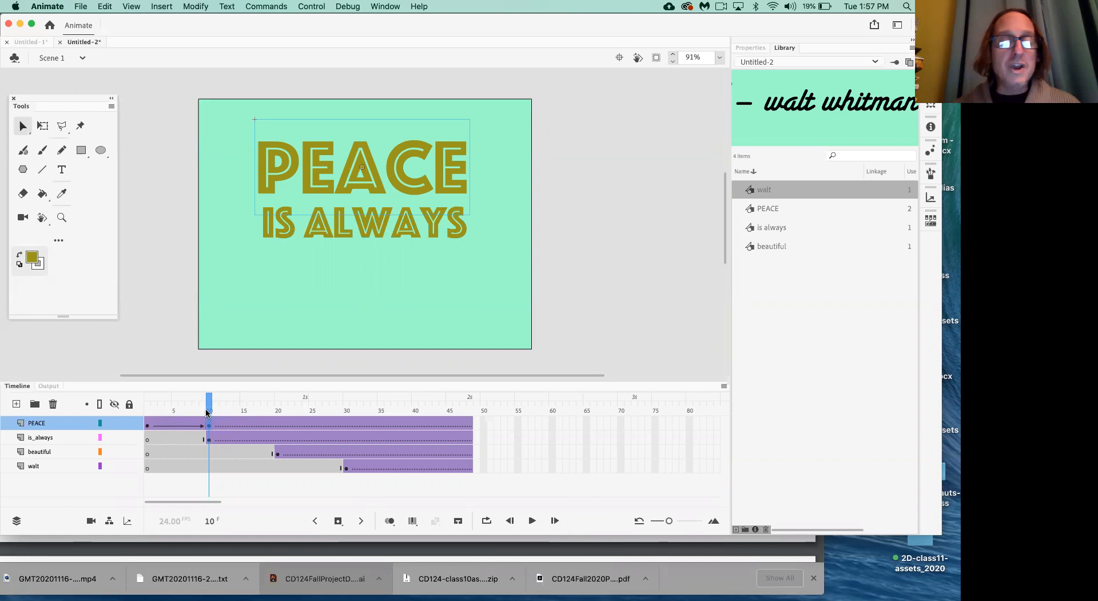
- At frame 1, shift the PEACE text horizontally to the stage's left edge and play the animation
left_click_drag(207, 411, 147, 410)
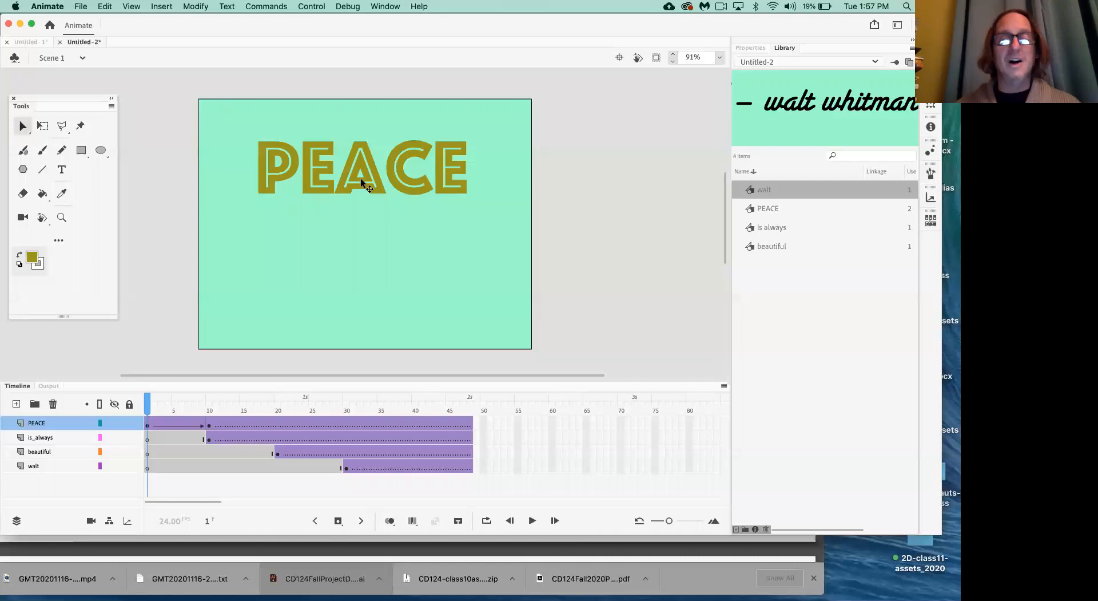
left_click_drag(361, 181, 310, 185)
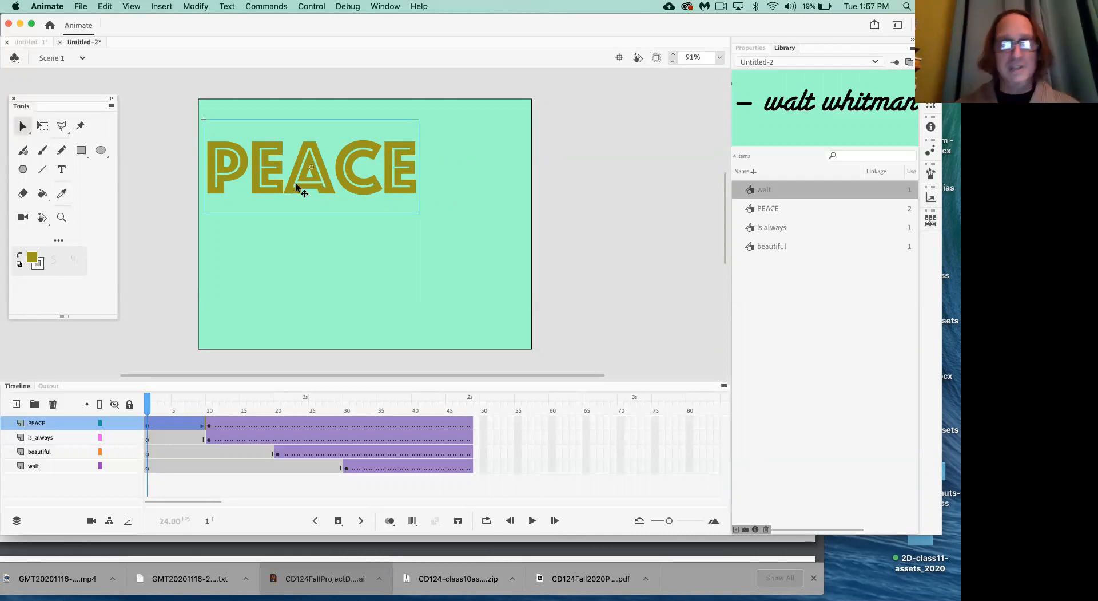
left_click(151, 335)
key("Return")
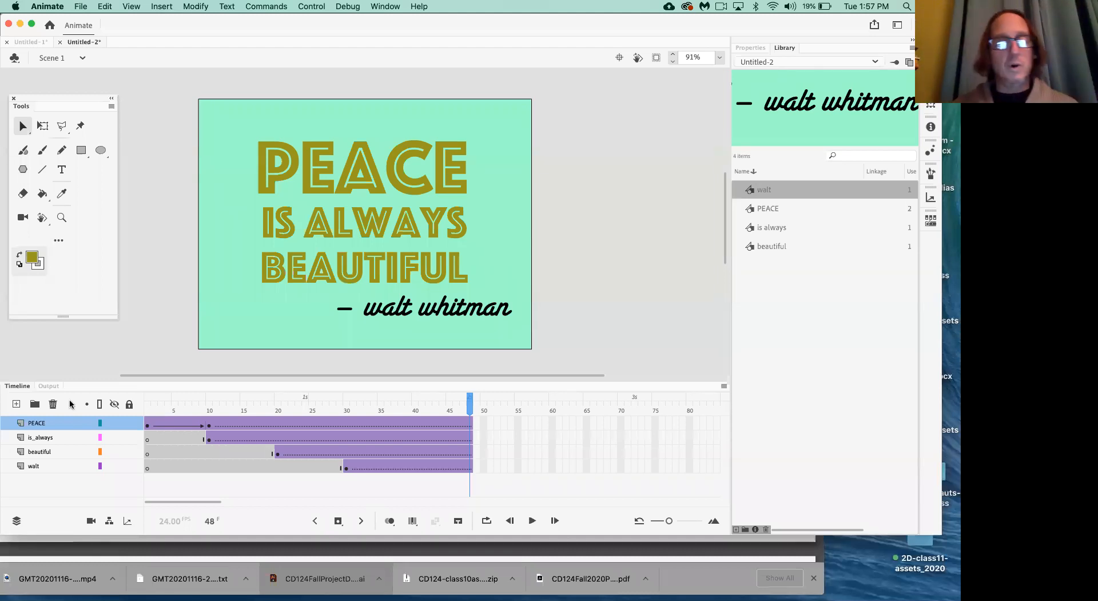
- Insert a keyframe at frame 20 of the is_always layer's classic tween
left_click(210, 439)
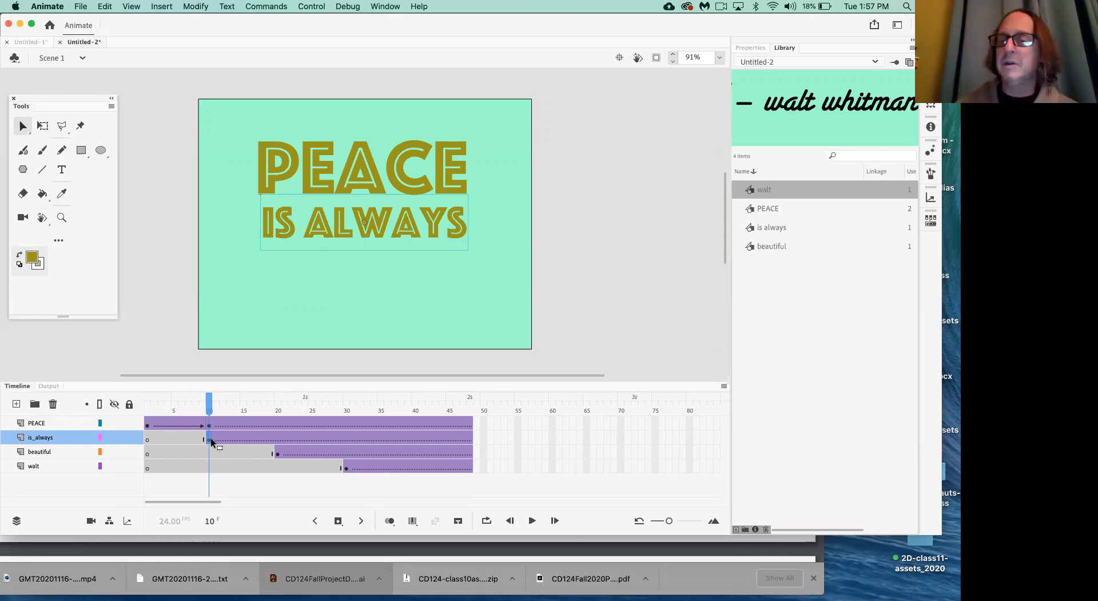
left_click(278, 438)
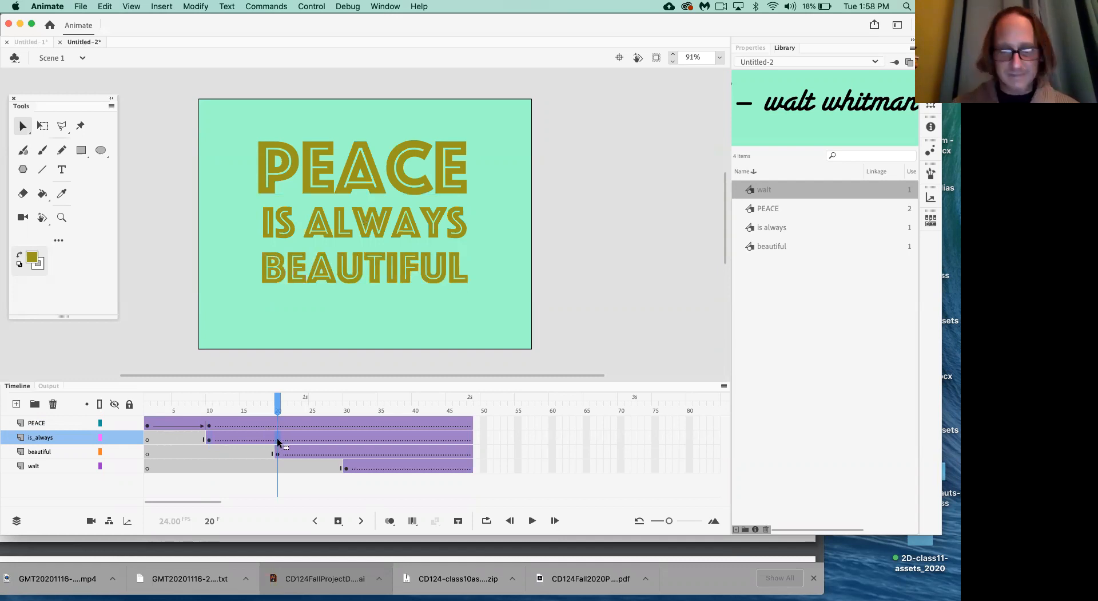
key("F6")
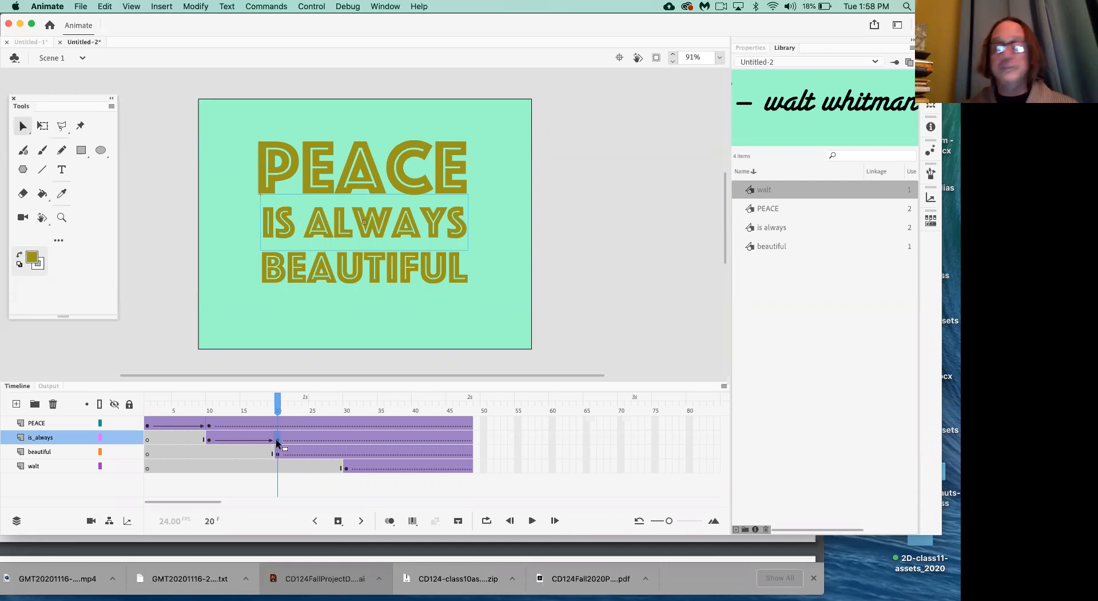
- At frame 10, shift the IS ALWAYS text horizontally until it slightly overhangs the stage's right edge, and play the animation from frame 1
left_click(208, 437)
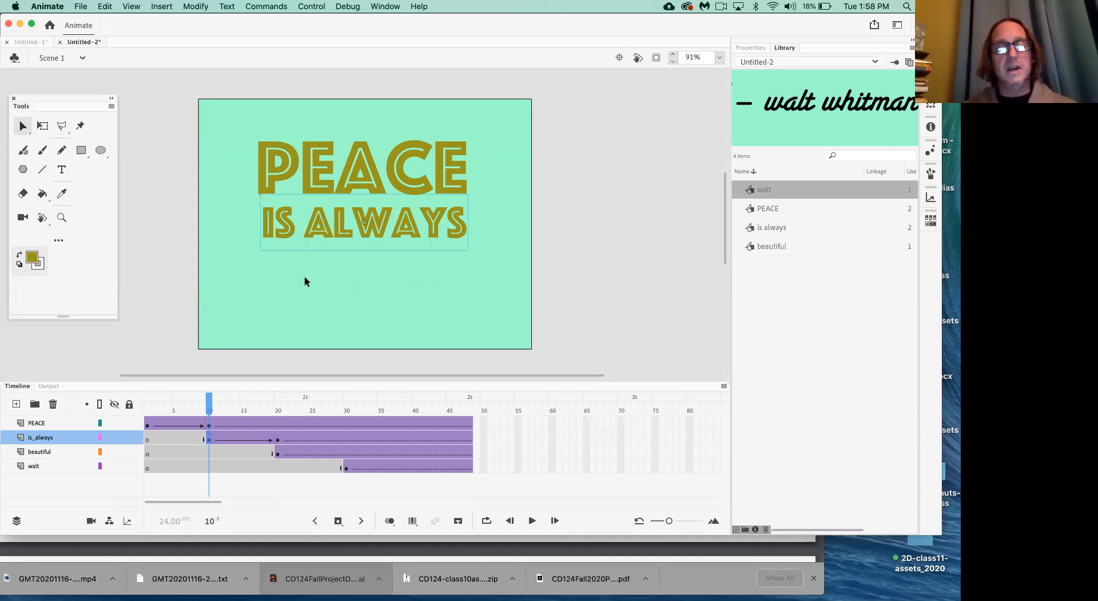
left_click_drag(288, 232, 359, 224)
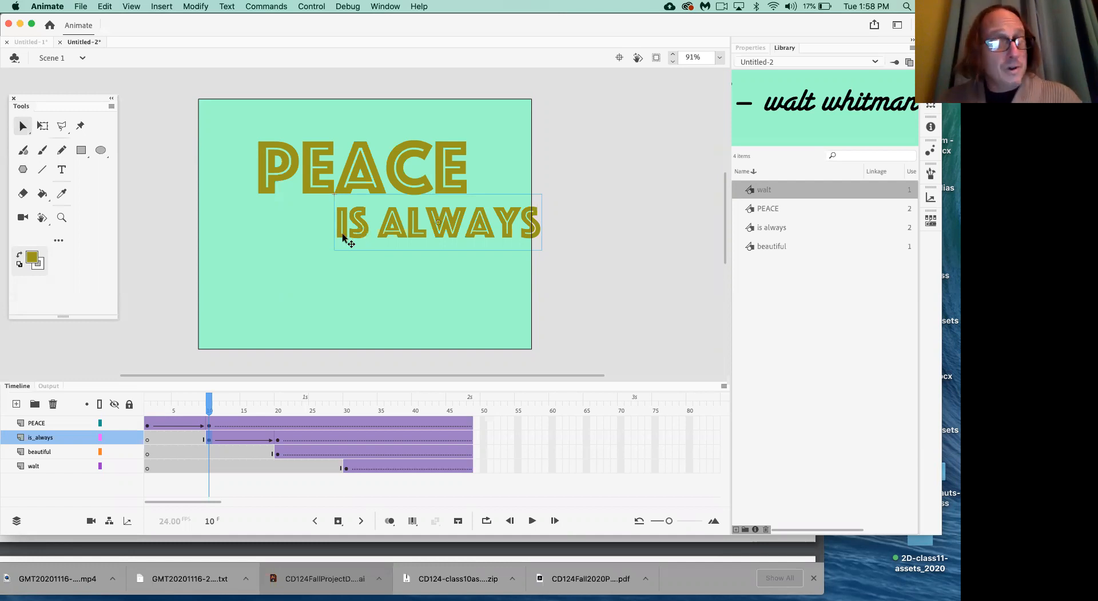
left_click_drag(211, 406, 147, 408)
key("Return")
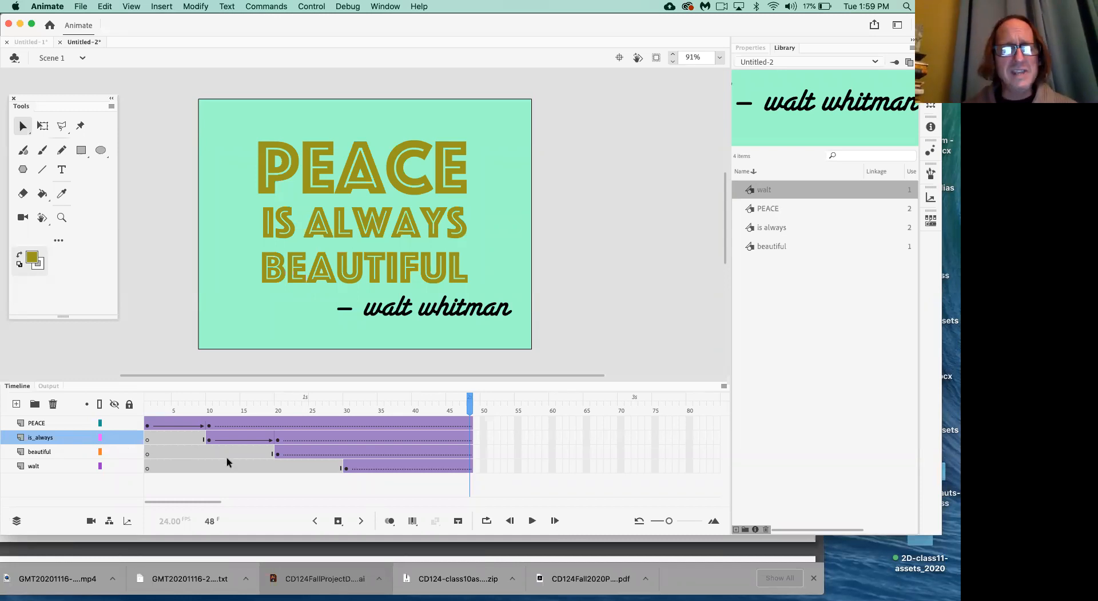
- Insert a keyframe at frame 30 of the beautiful layer's classic tween
left_click(278, 453)
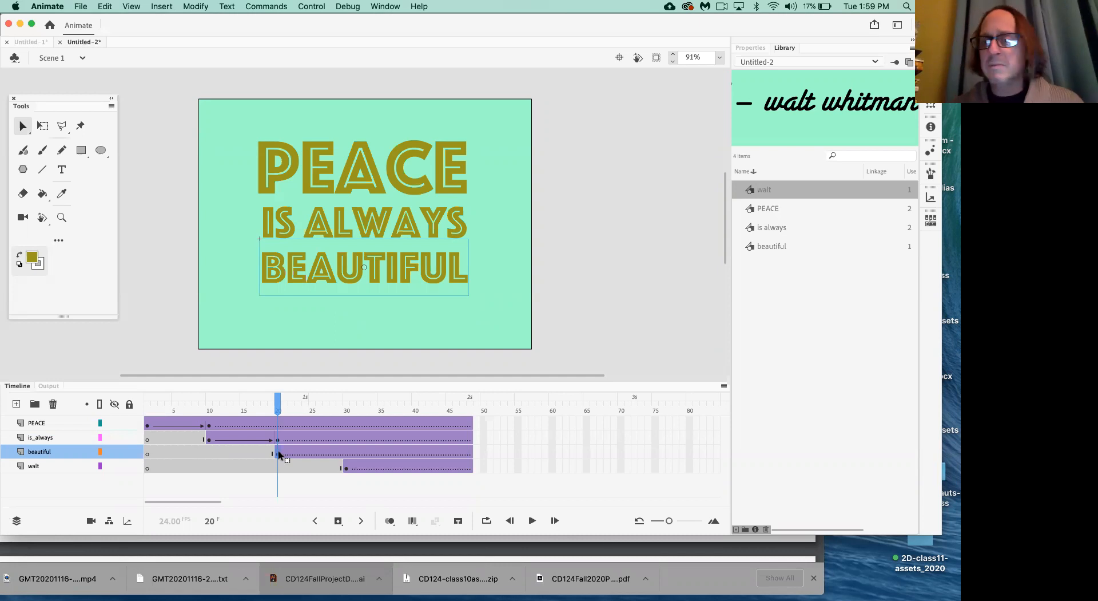
left_click(347, 451)
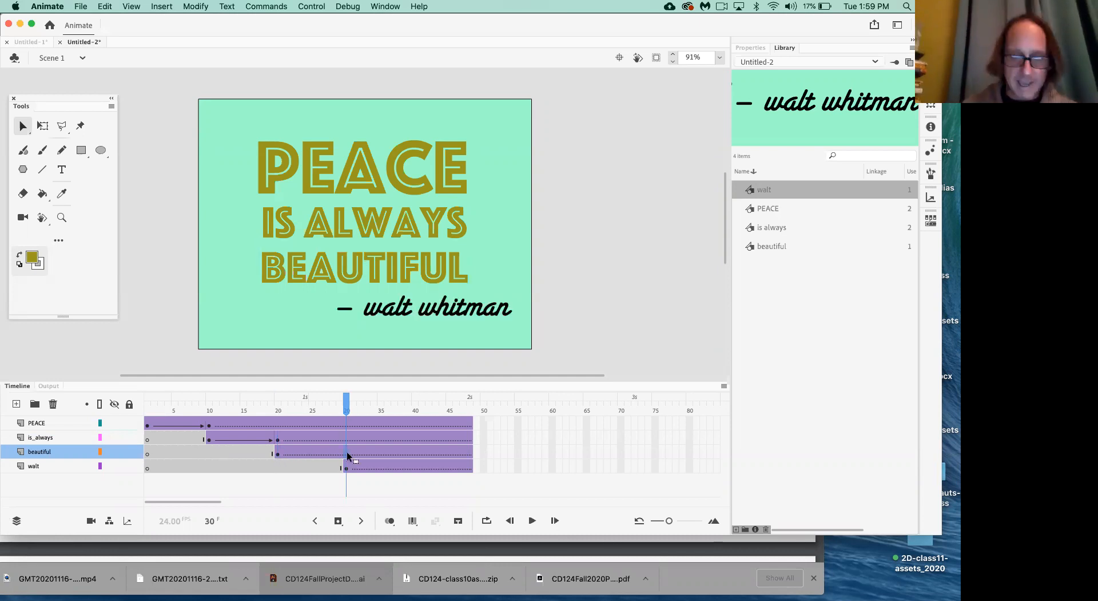
key("F6")
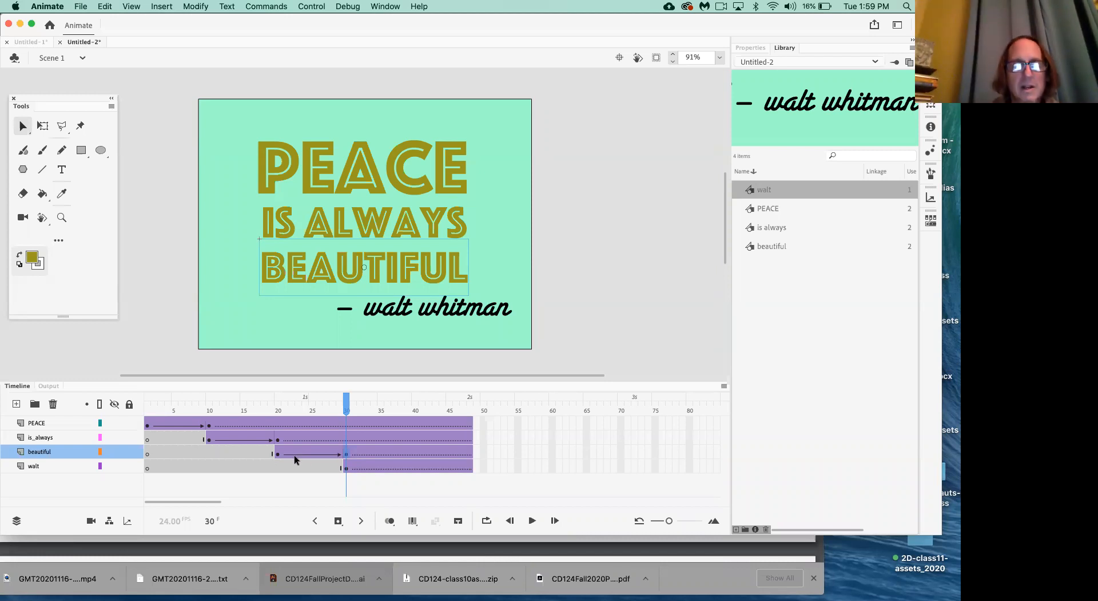
left_click(345, 454)
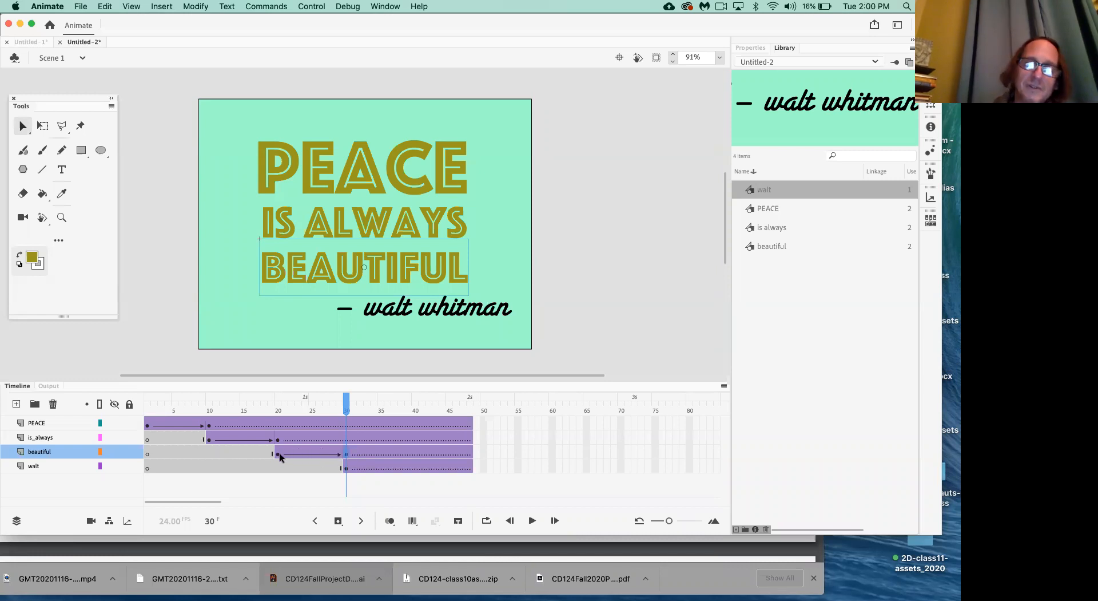
- At frame 20, shift the BEAUTIFUL text horizontally to the stage's left edge and play the animation from frame 1
left_click(279, 452)
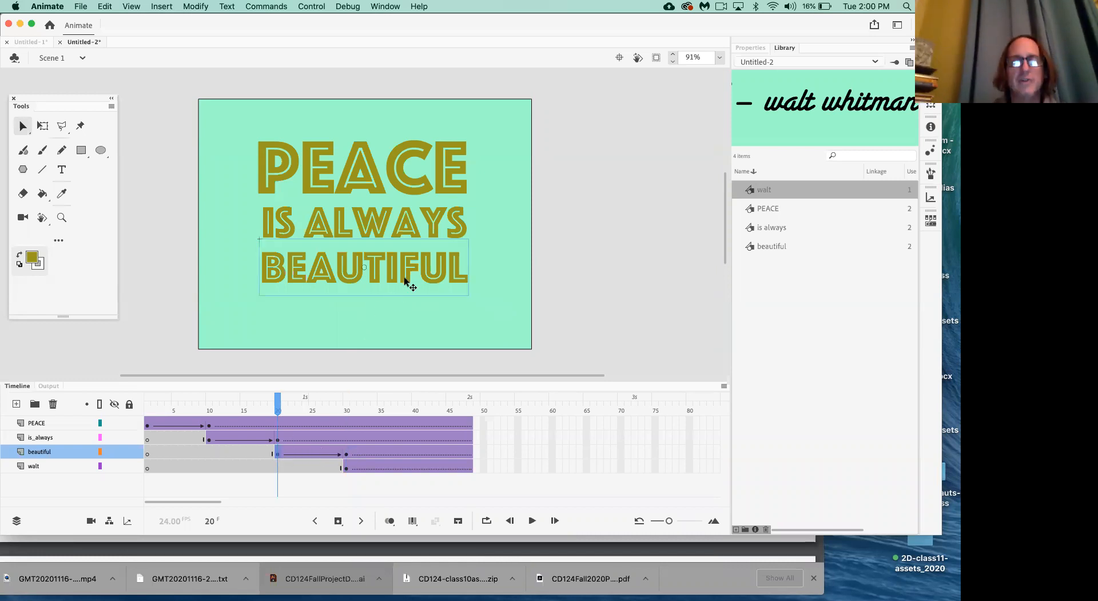
left_click(436, 275)
left_click_drag(436, 274, 374, 276)
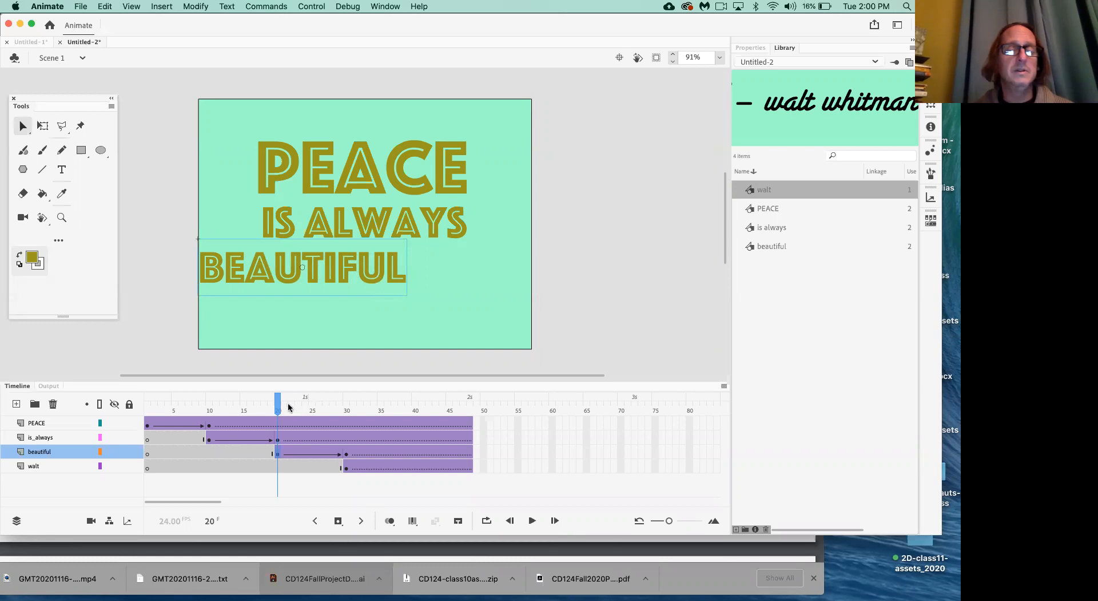
left_click_drag(289, 407, 150, 409)
key("Return")
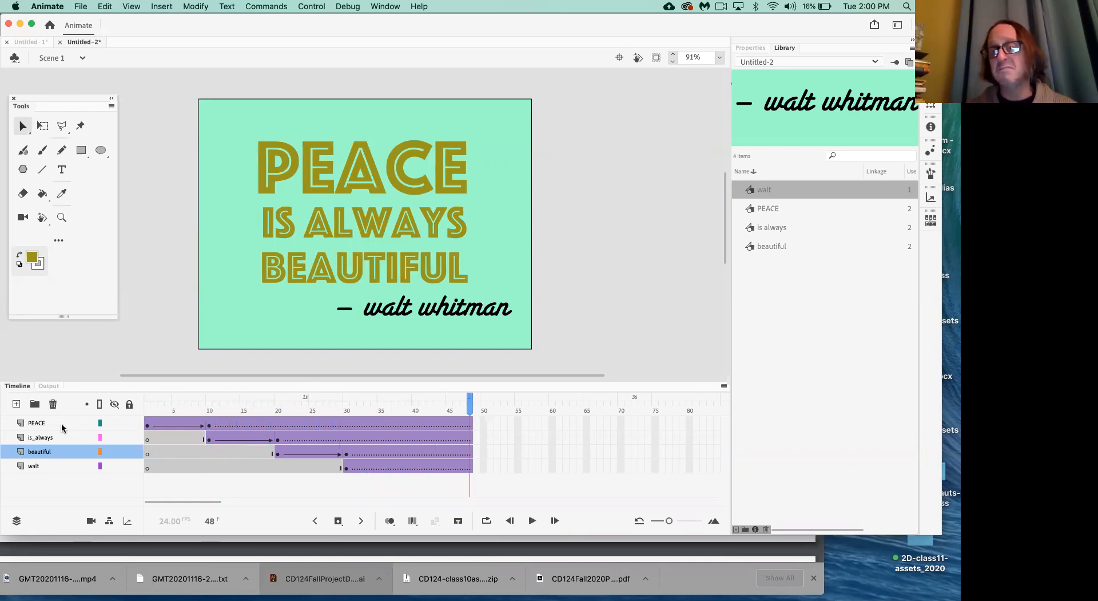
key("Return")
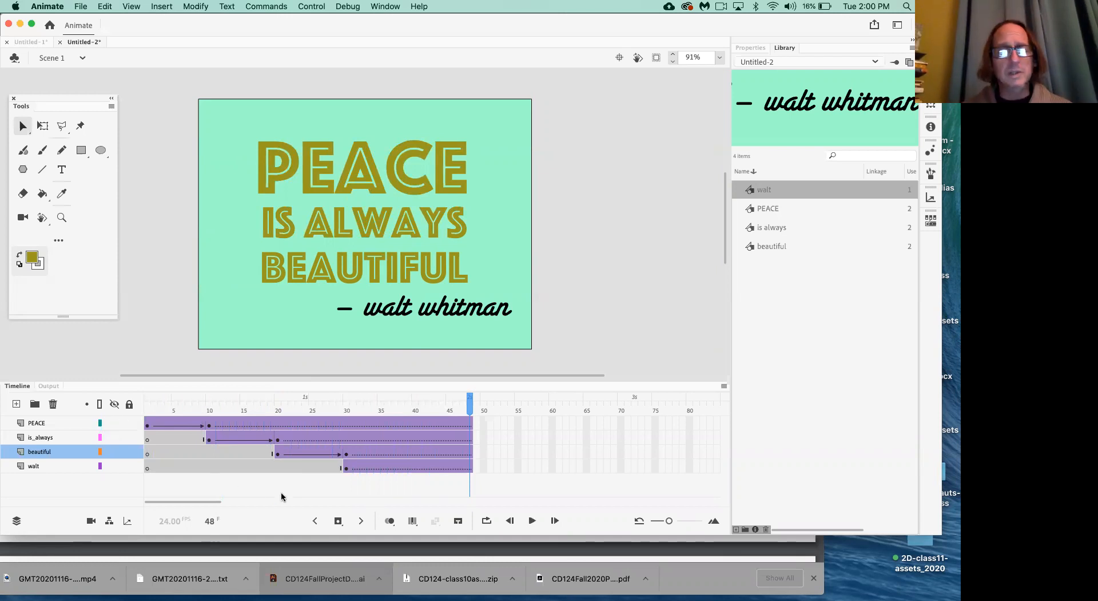
- Add a keyframe at frame 40 of the walt layer, then shift its frame 30 text partly past the stage's right edge and preview it
left_click(347, 468)
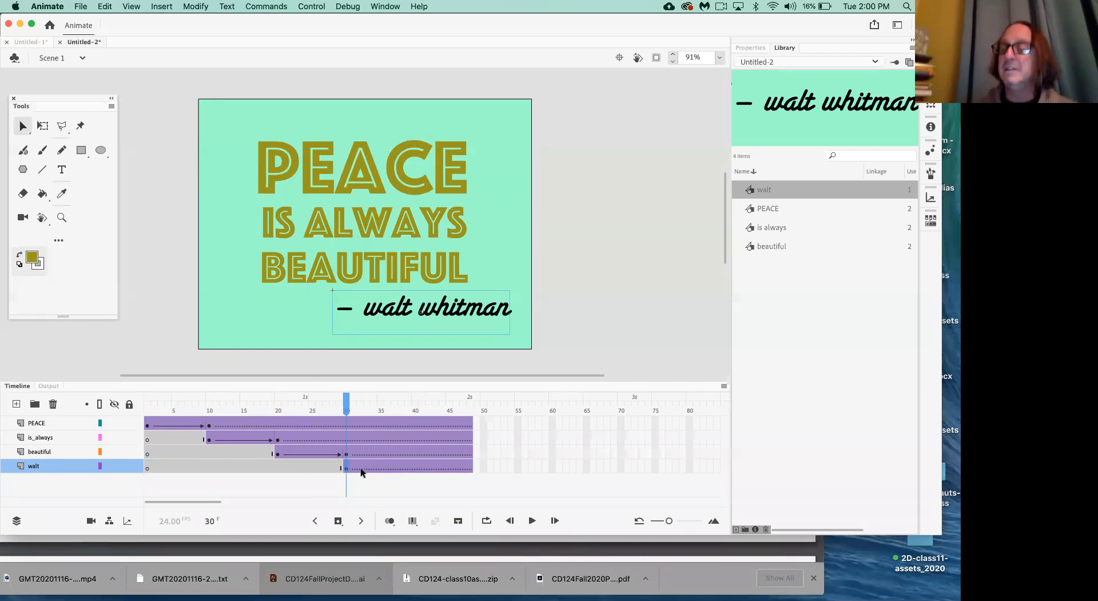
key("super+shift+z")
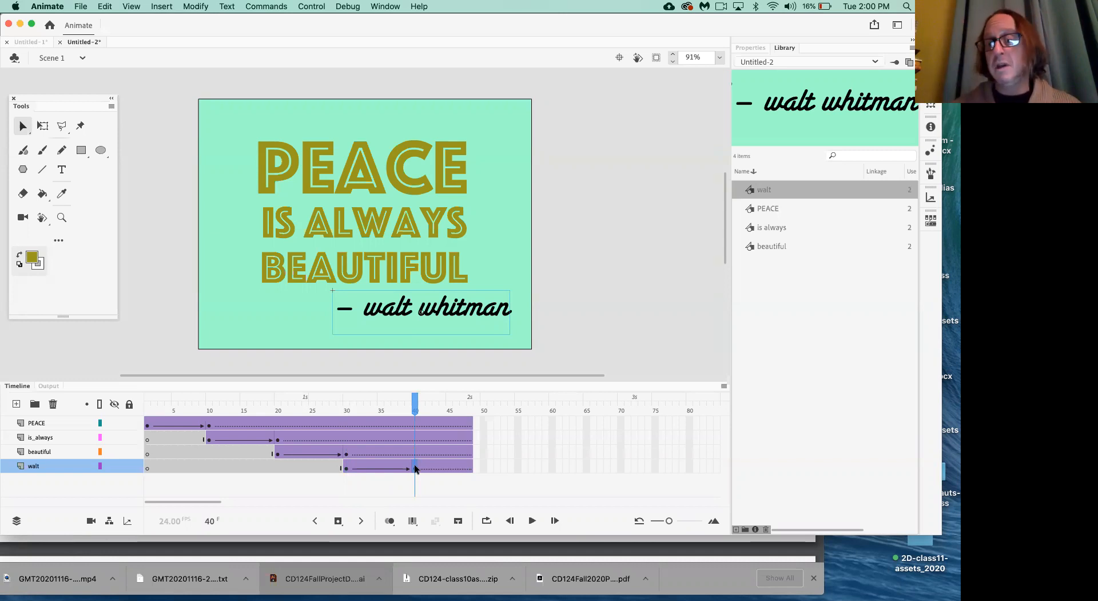
left_click(346, 469)
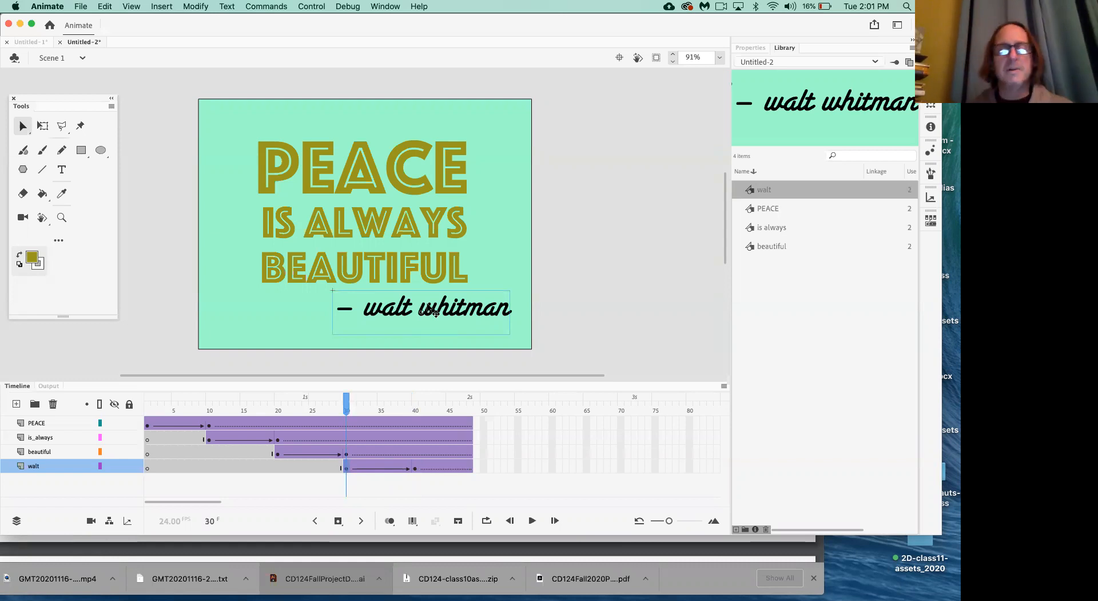
left_click_drag(386, 314, 481, 316)
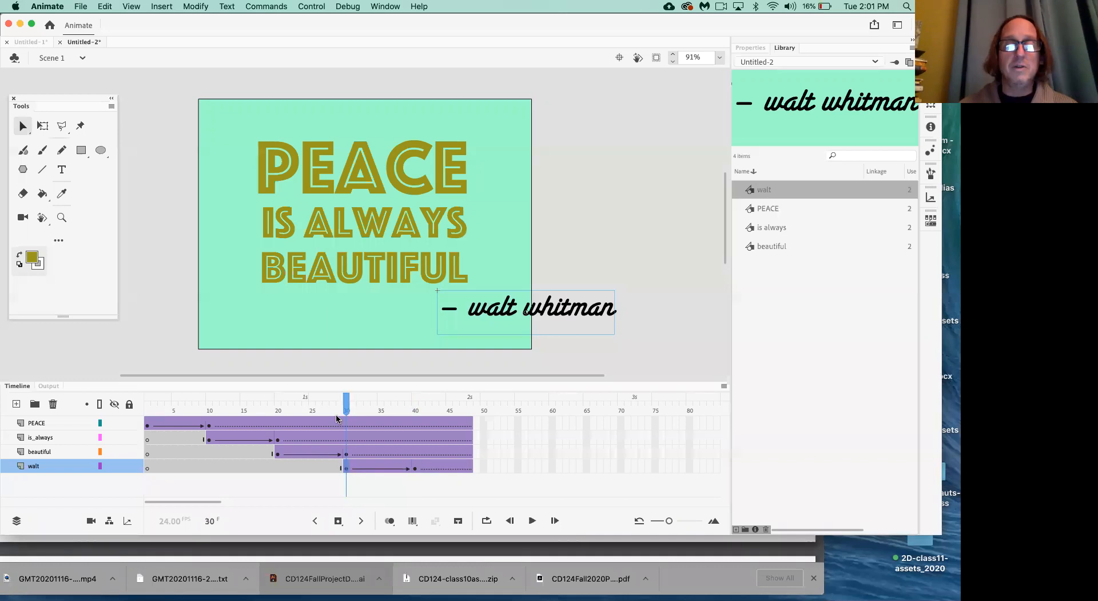
left_click_drag(270, 405, 91, 403)
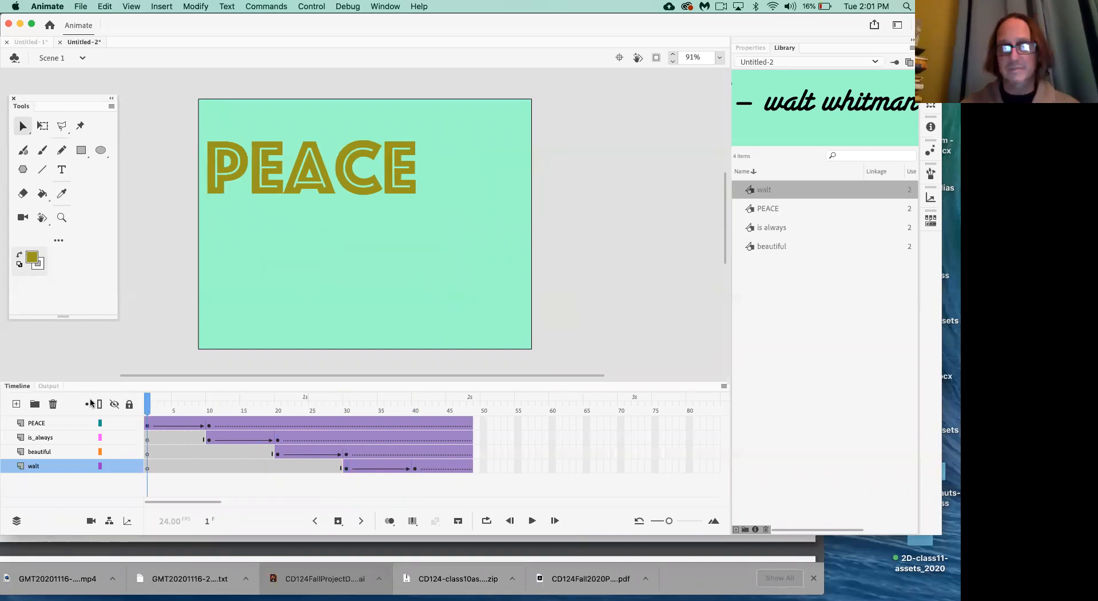
key("Return")
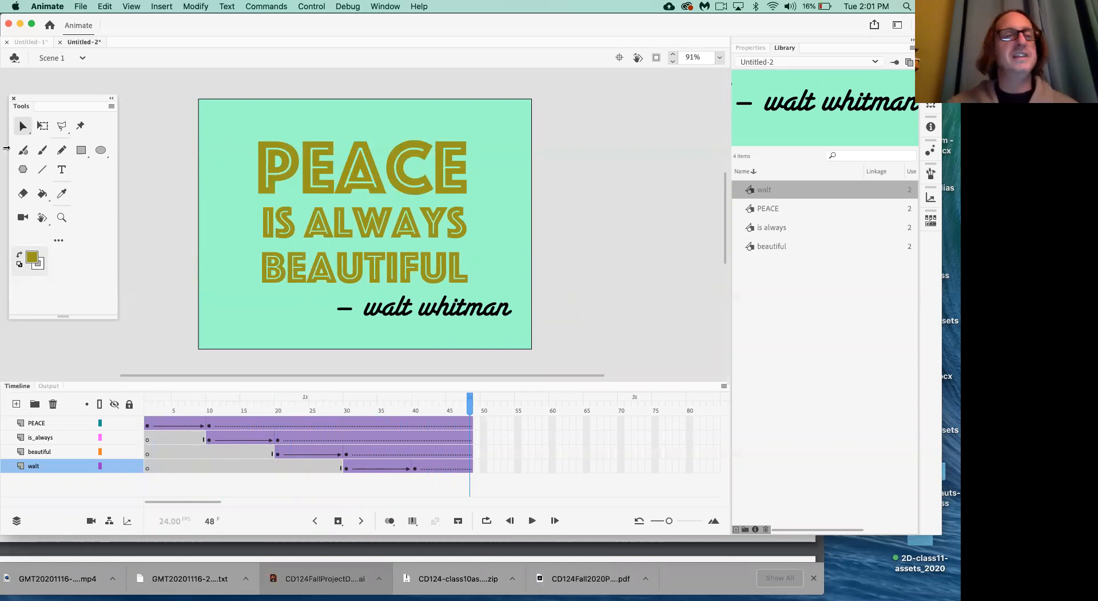
- Save the animation to the Desktop as peace.fla in the Animate Document format
left_click(81, 6)
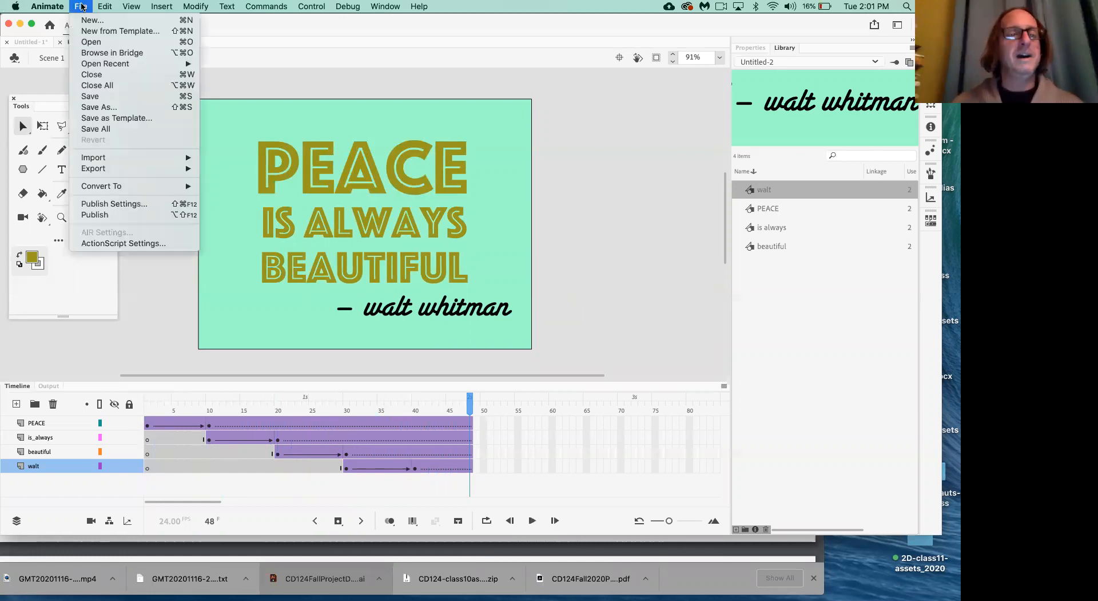
left_click(112, 101)
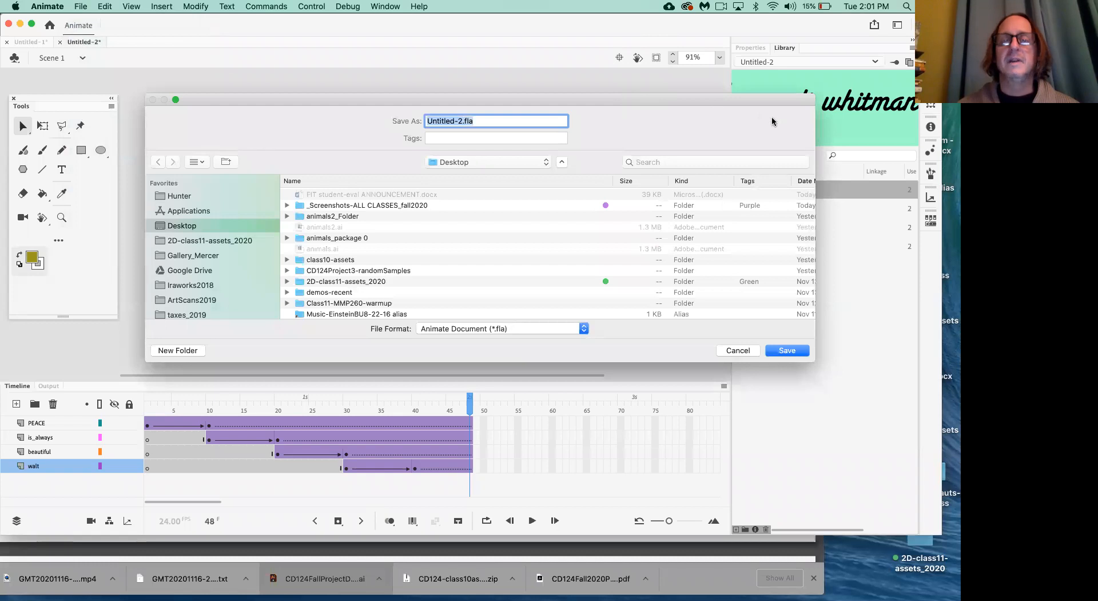
left_click(463, 120)
key("BackSpace")
key("BackSpace")
key("BackSpace")
key("BackSpace")
key("BackSpace")
key("BackSpace")
key("BackSpace")
key("BackSpace")
key("BackSpace")
key("BackSpace")
type("peace")
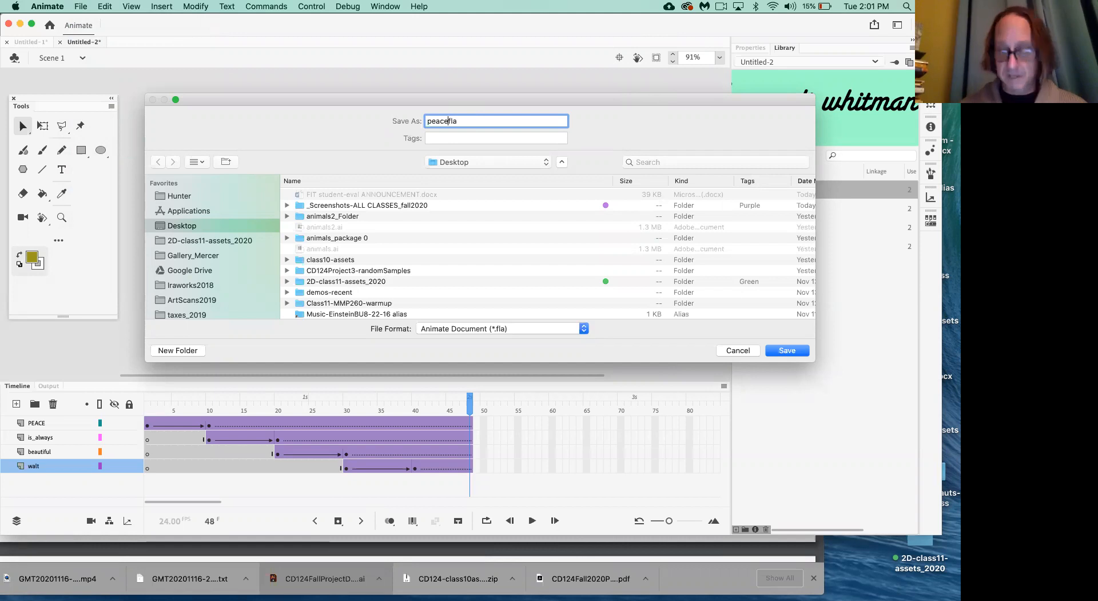
type(".")
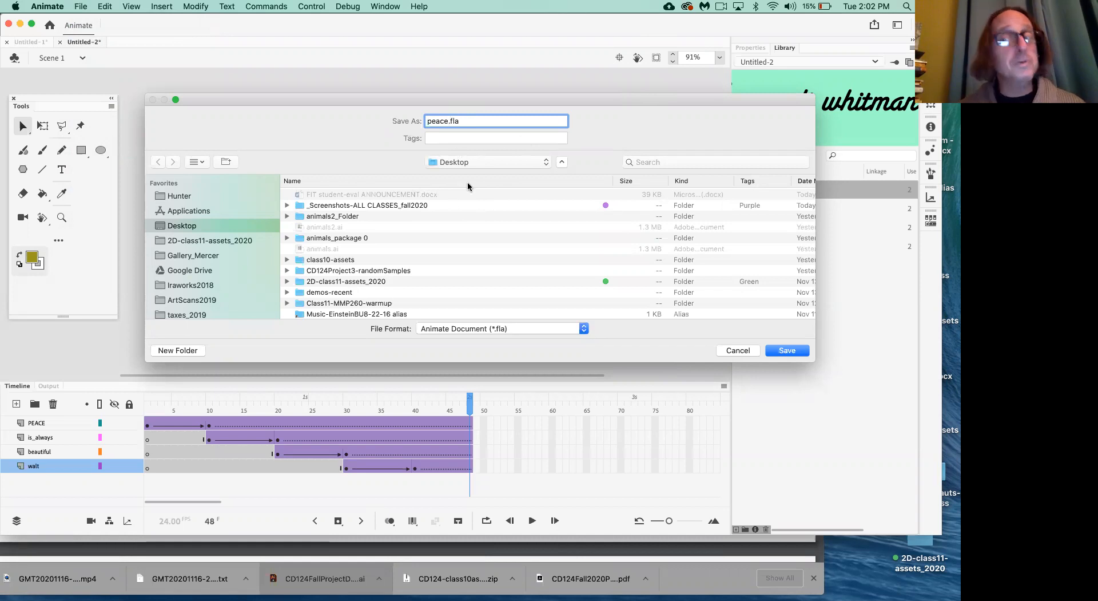
left_click_drag(523, 97, 320, 89)
left_click(589, 342)
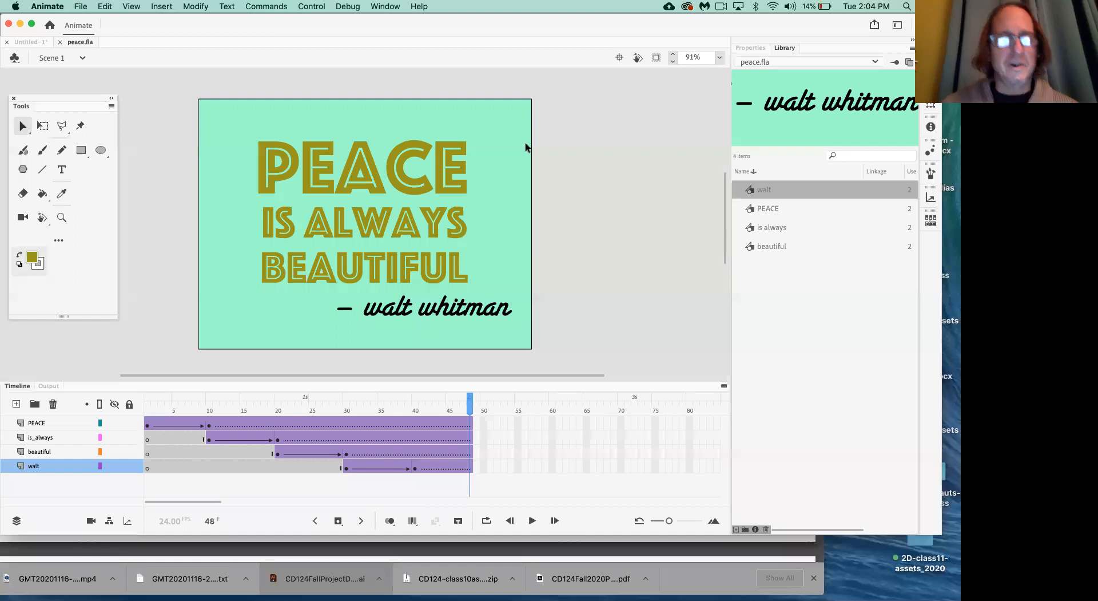
- At frame 1, apply an Alpha color effect of 9% to the PEACE text instance
left_click_drag(336, 409, 135, 412)
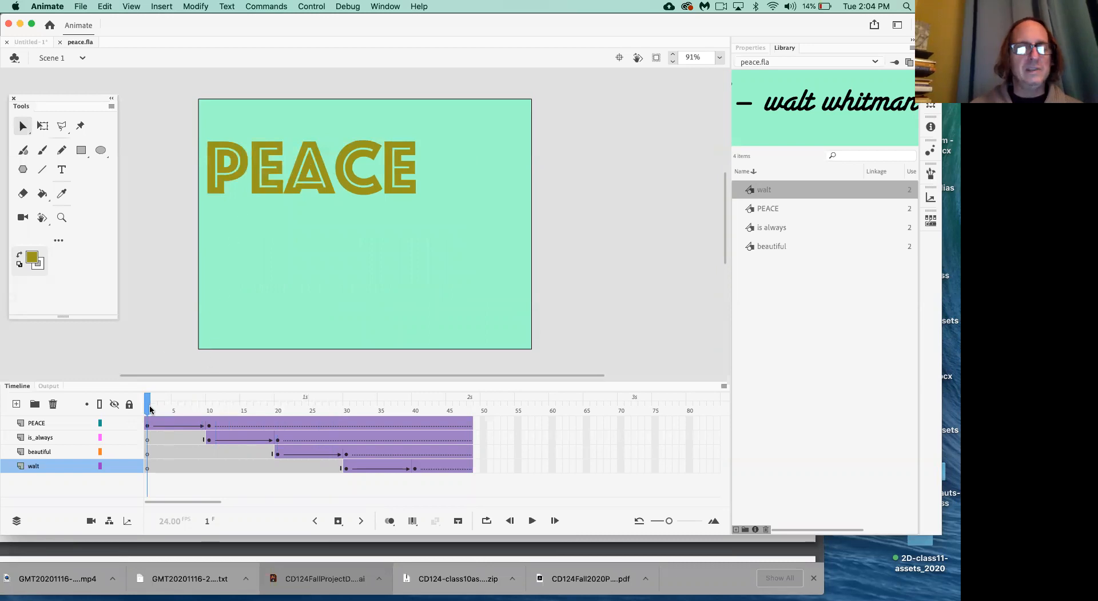
mouse_move(151, 409)
left_mouse_down()
mouse_move(208, 409)
mouse_move(147, 408)
left_mouse_up()
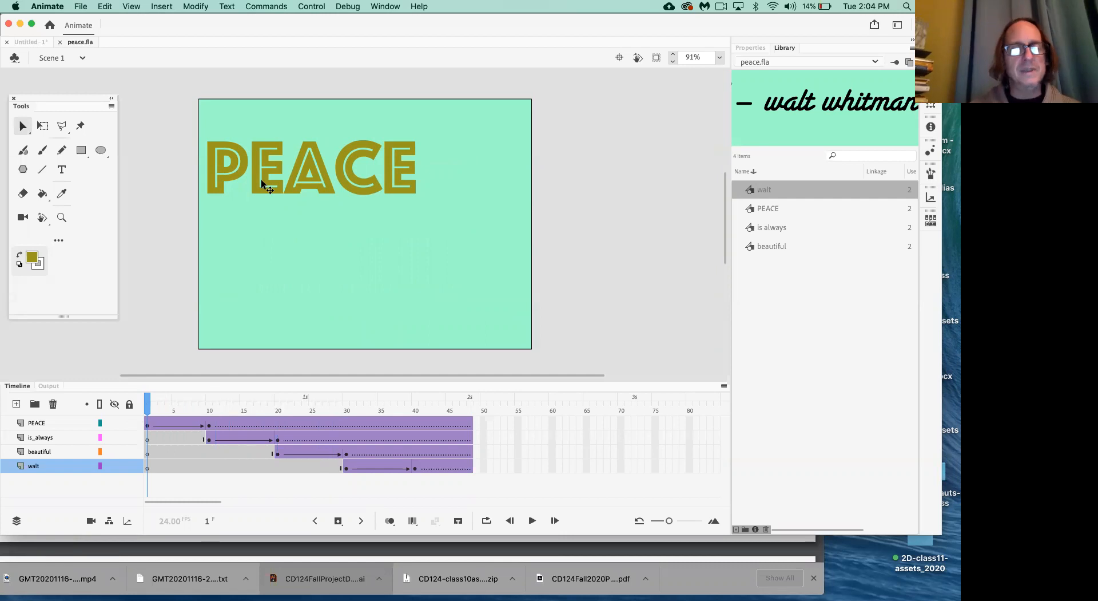
left_click(209, 423)
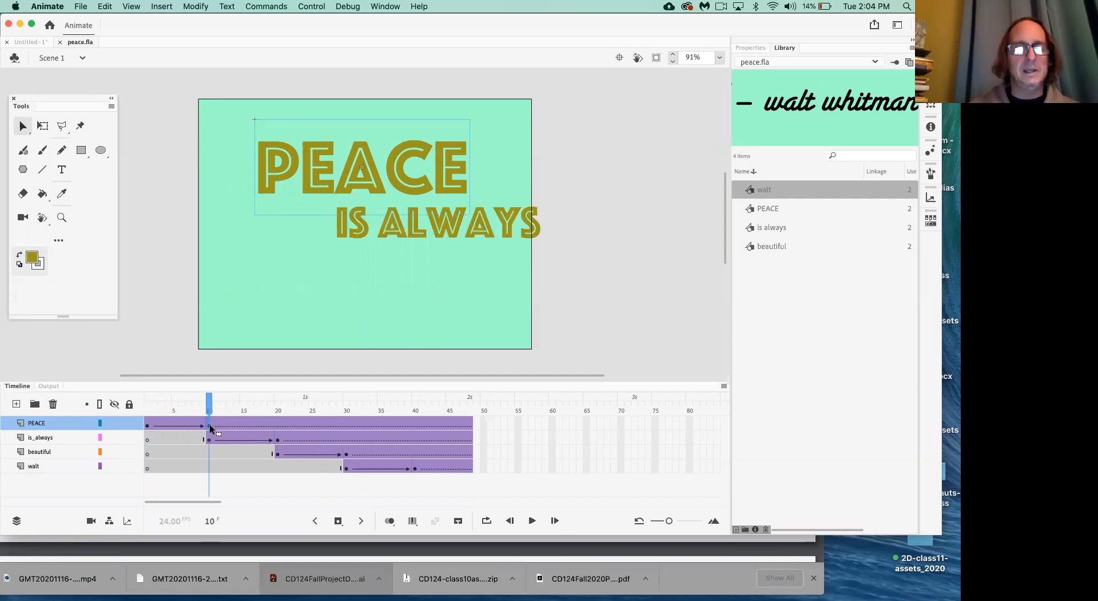
left_click_drag(209, 403, 138, 409)
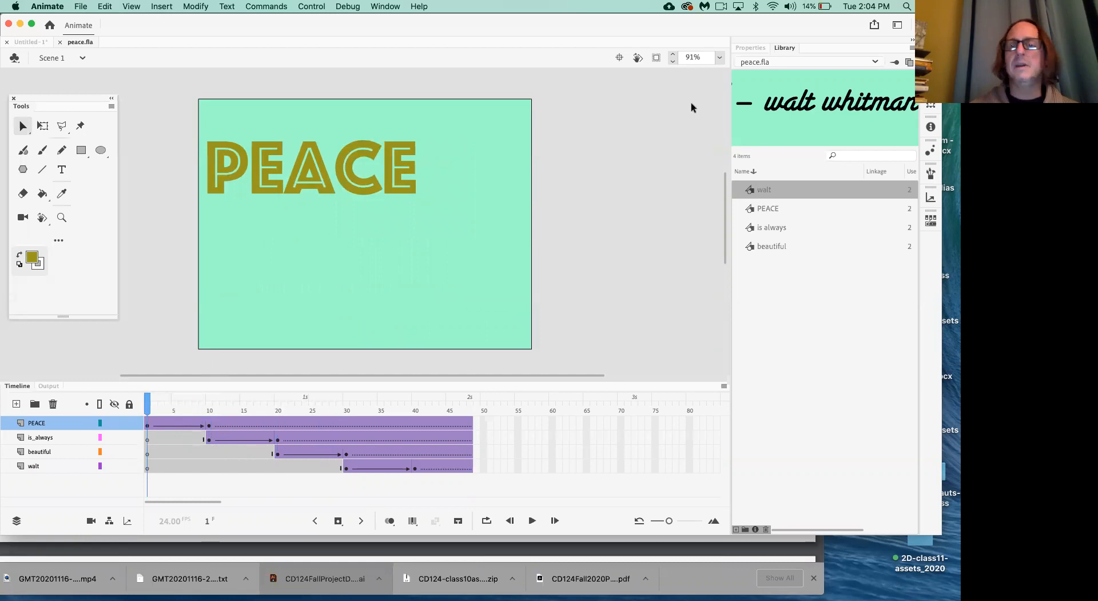
left_click(752, 48)
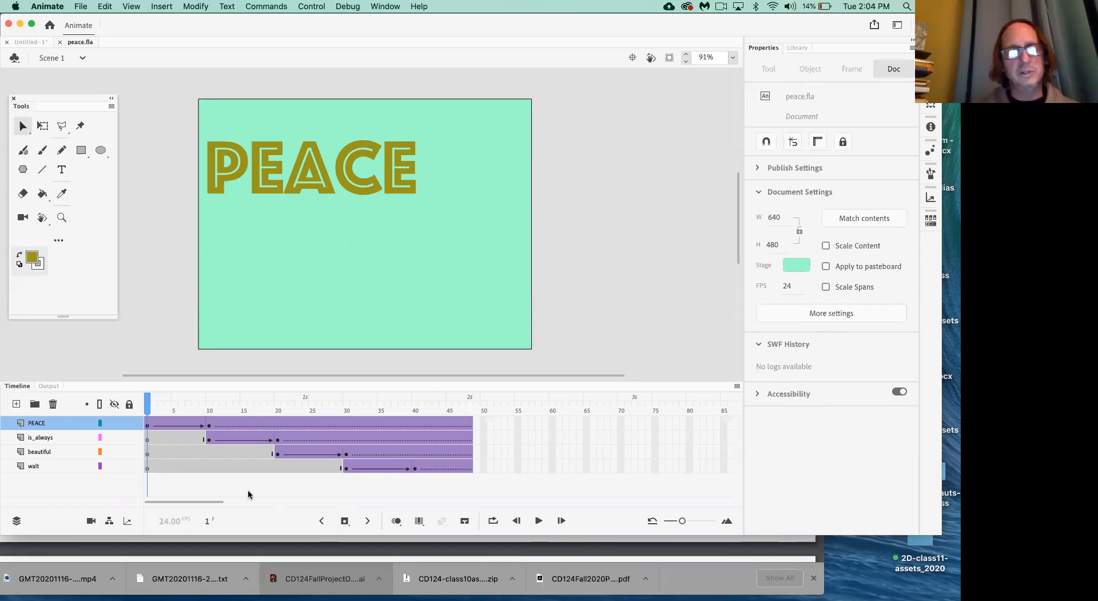
left_click_drag(208, 410, 135, 411)
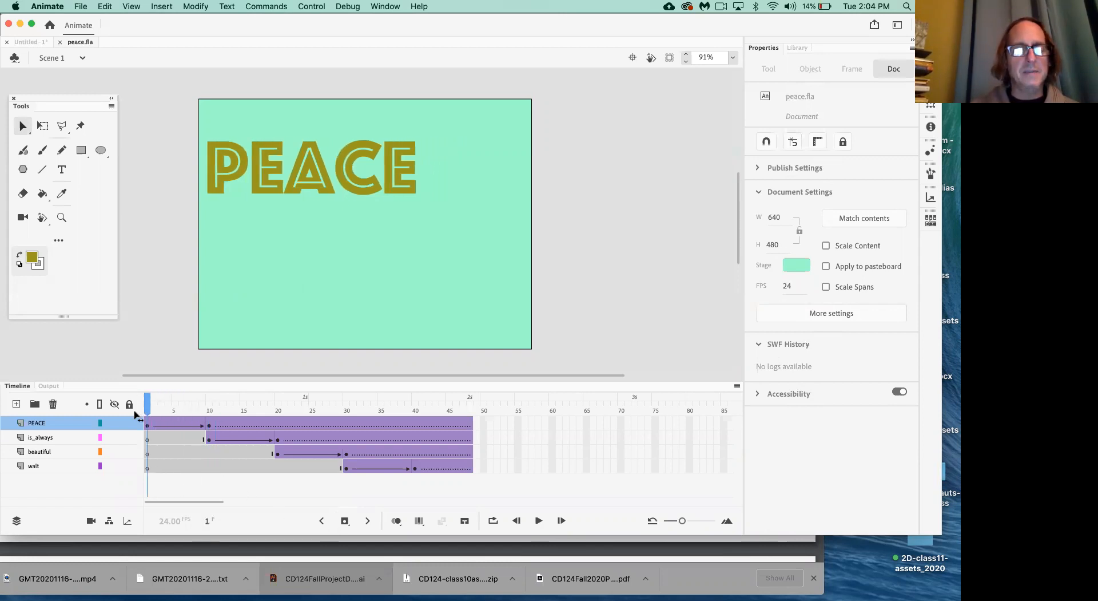
left_click(267, 184)
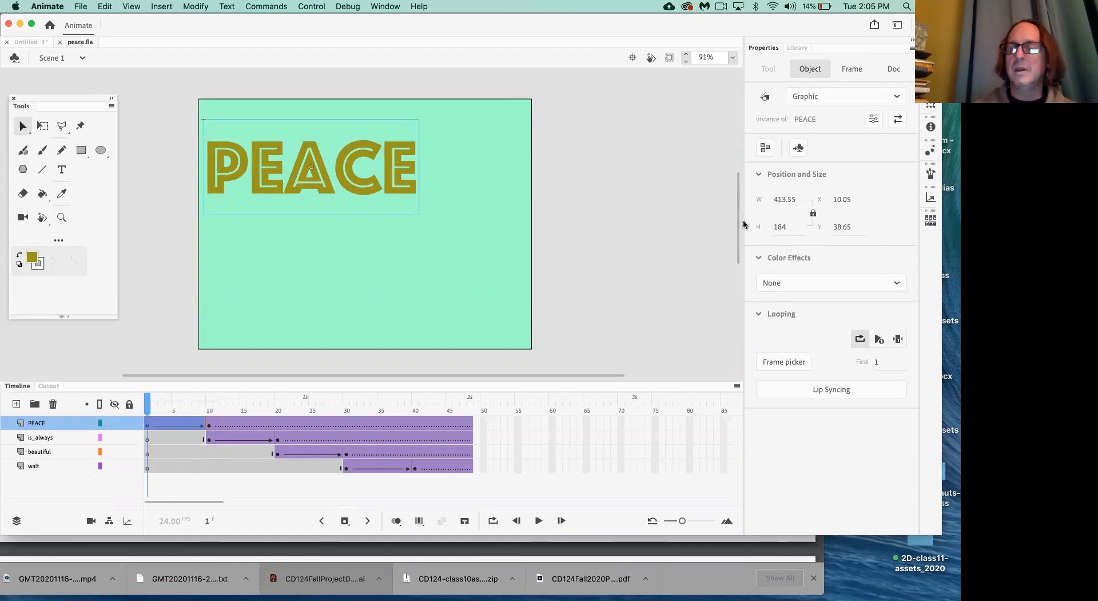
left_click(834, 284)
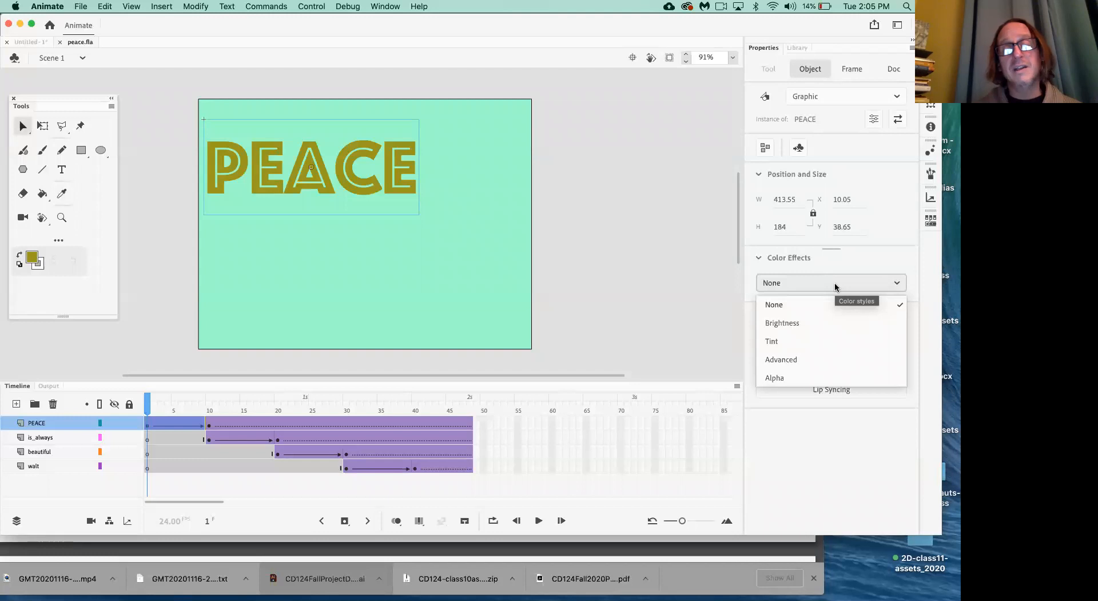
left_click(784, 378)
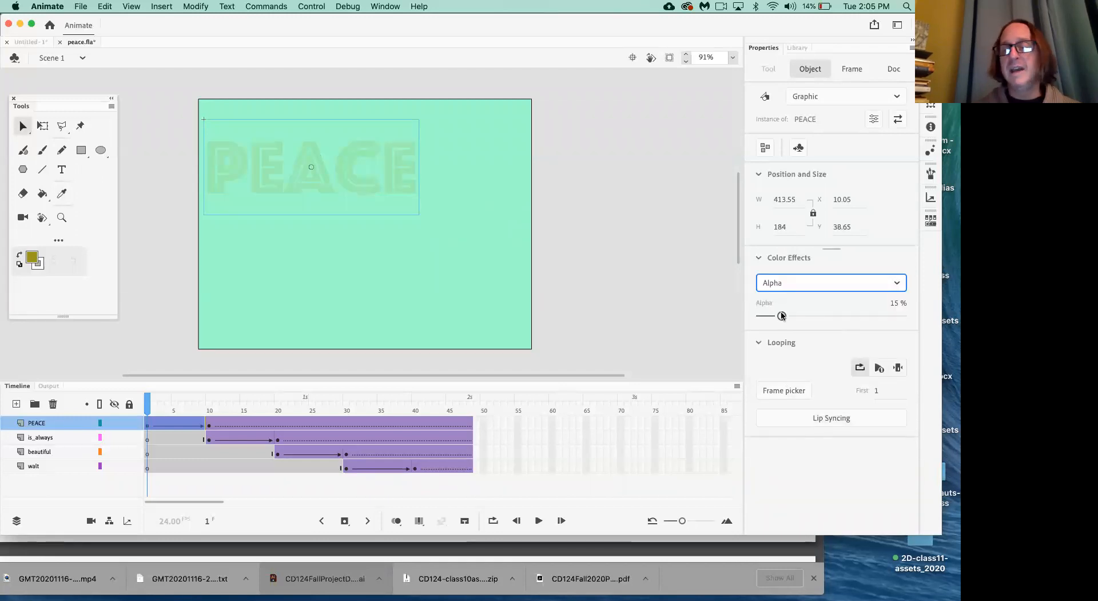
mouse_move(782, 316)
left_mouse_down()
mouse_move(888, 315)
mouse_move(773, 320)
left_mouse_up()
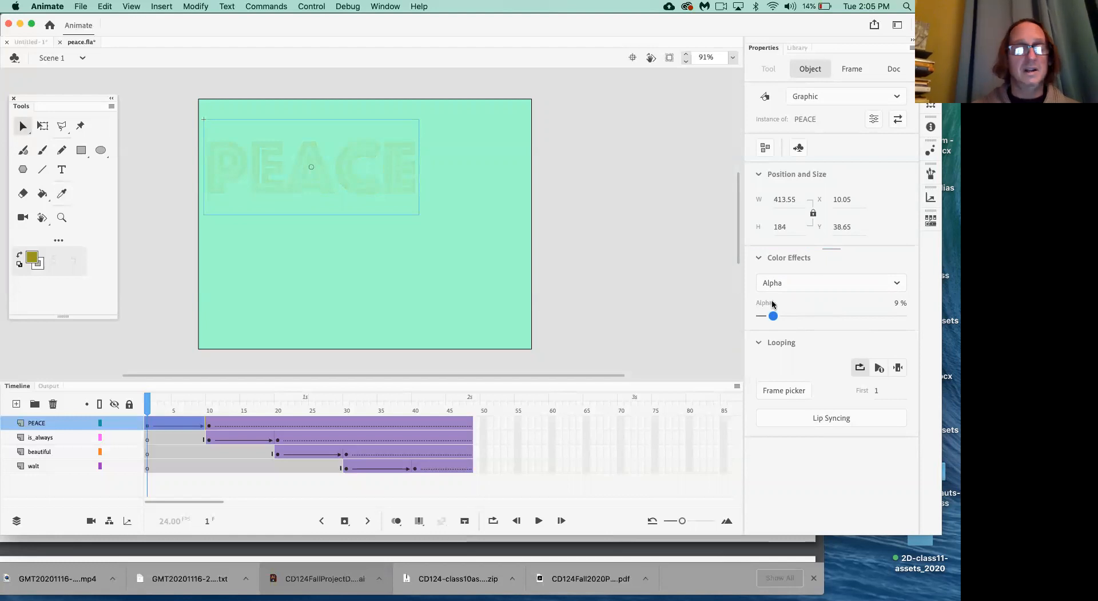
- Play the animation from frame 1 to check the fade-in of the PEACE text
left_click(148, 407)
key("Return")
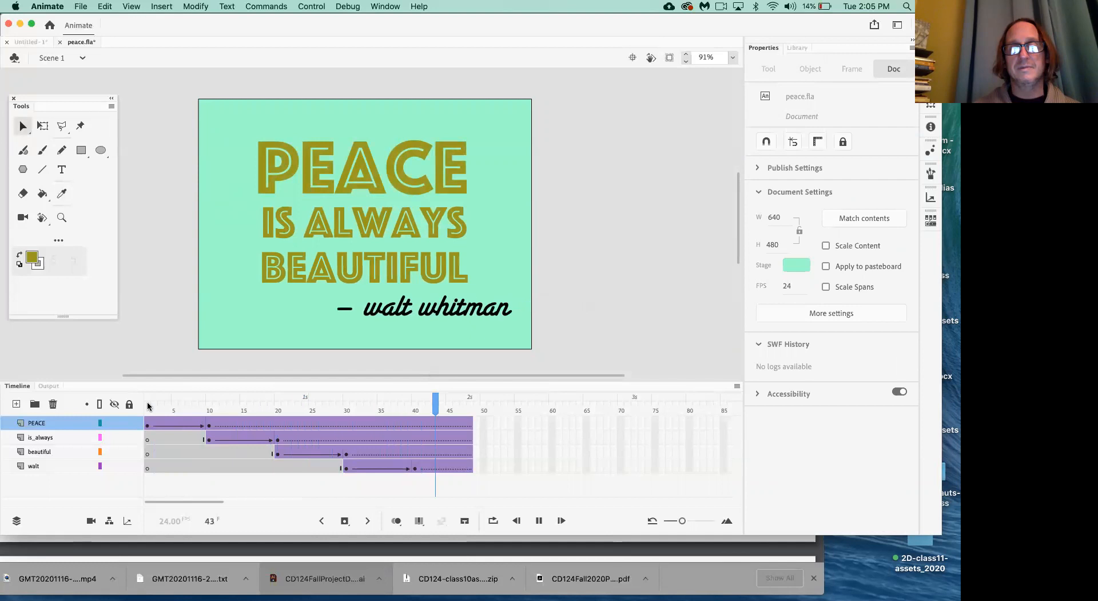
key("Return")
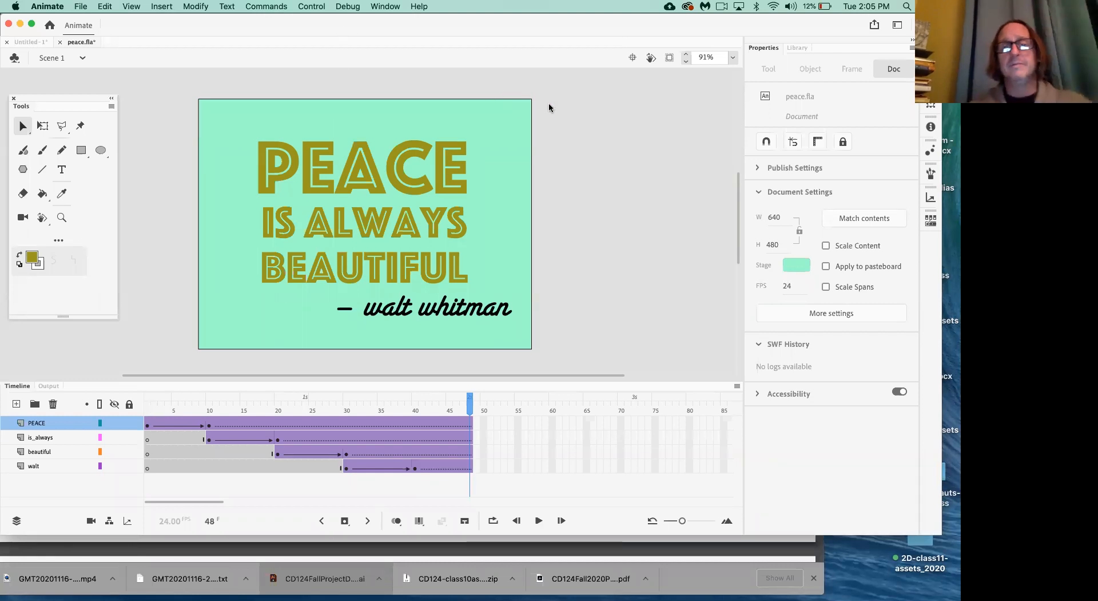
- At frame 10 of the is_always layer, apply an Alpha color effect of 9% to the IS ALWAYS text instance
left_click(75, 438)
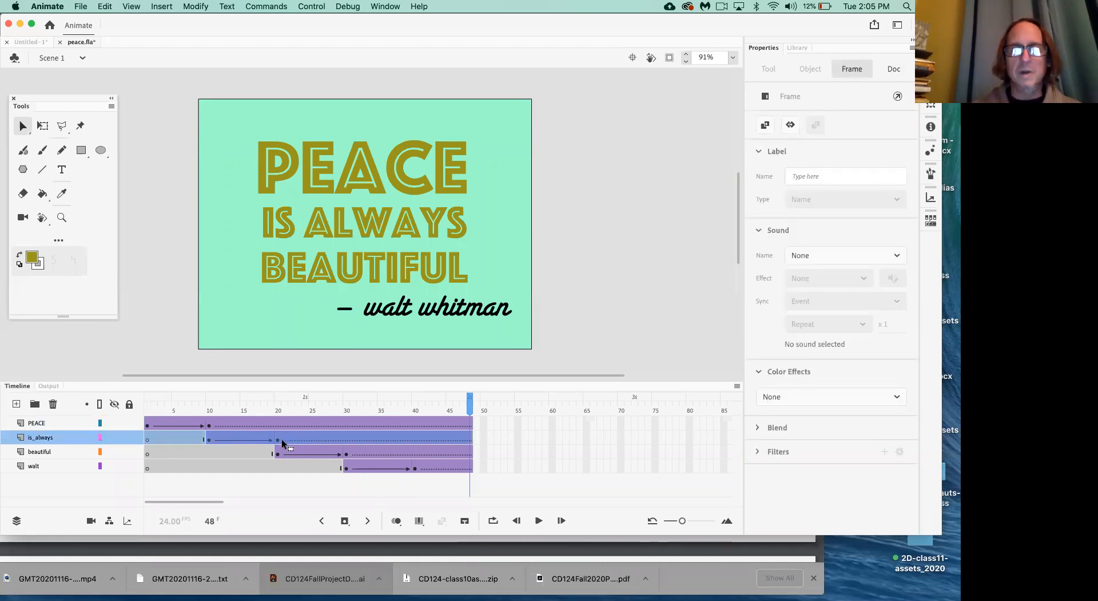
left_click(207, 438)
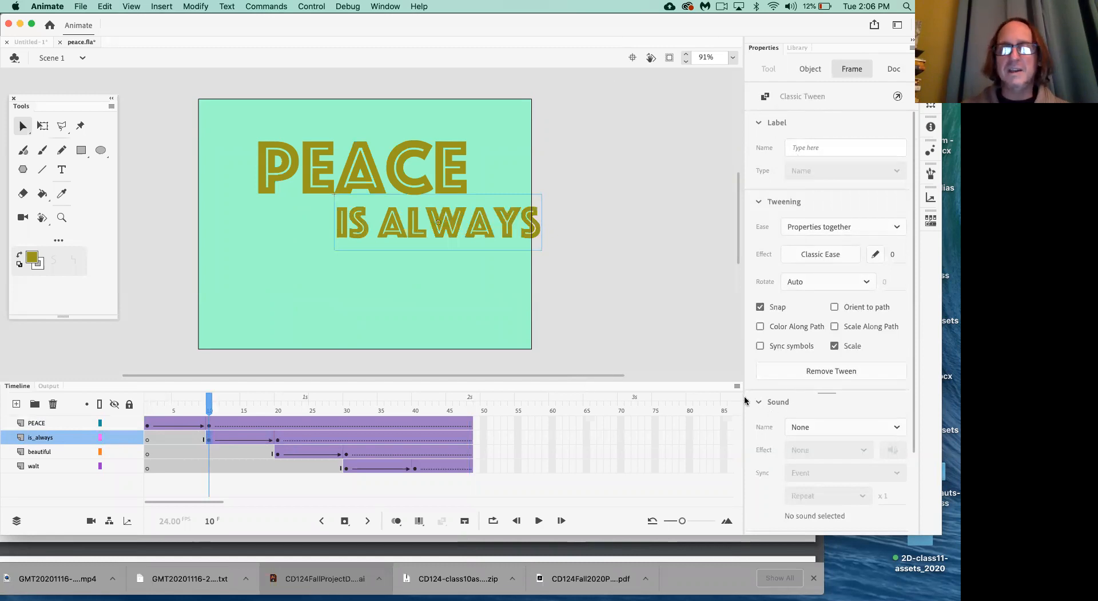
left_click(479, 230)
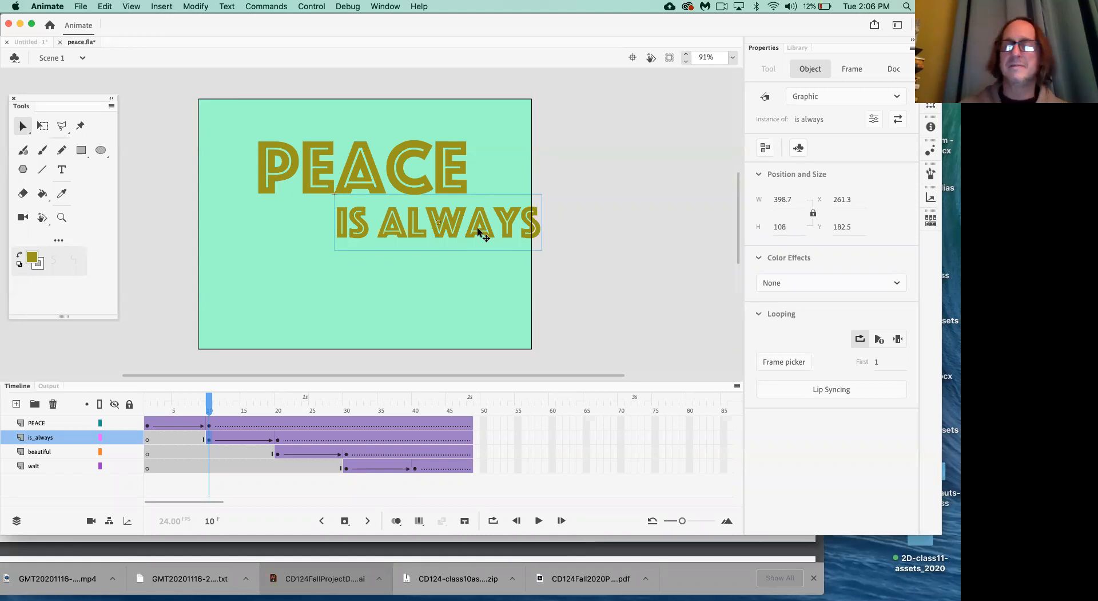
left_click(798, 286)
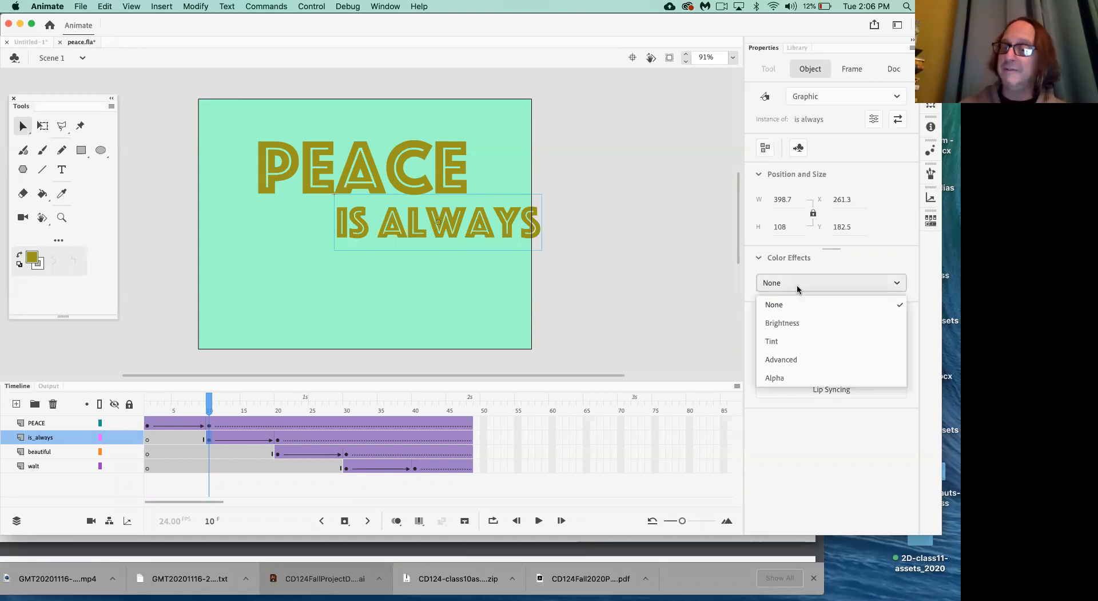
left_click(791, 379)
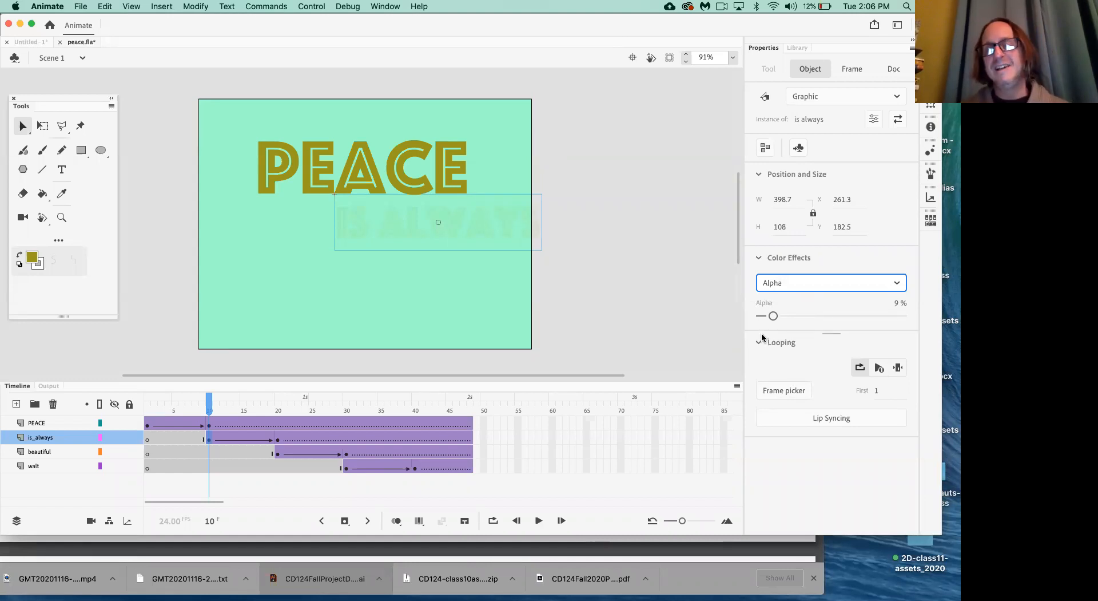
mouse_move(773, 315)
left_mouse_down()
mouse_move(790, 317)
mouse_move(774, 317)
left_mouse_up()
- Return to frame 1 and play the animation to check how the IS ALWAYS line fades in
left_click_drag(211, 405, 90, 408)
key("Return")
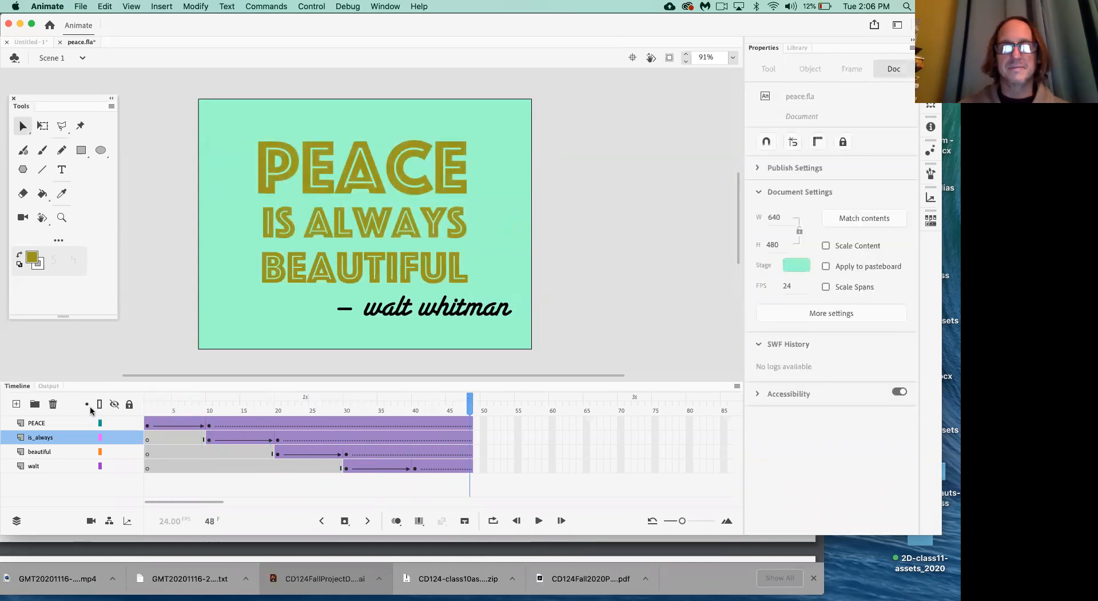
key("Return")
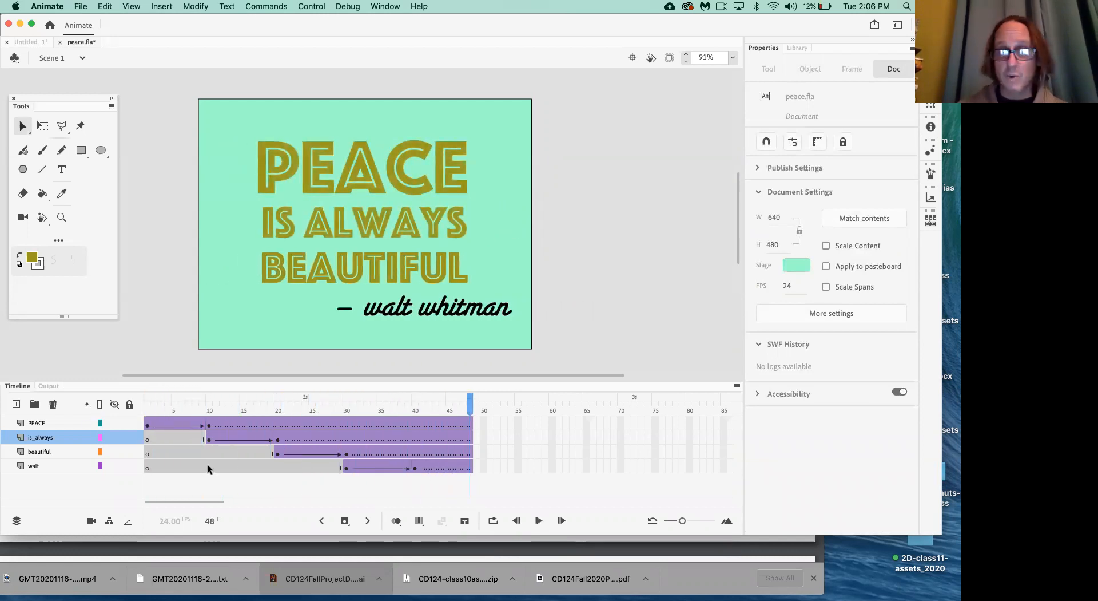
- At frame 20 of the beautiful layer, apply an Alpha color effect of 8% to the BEAUTIFUL text instance
left_click(281, 453)
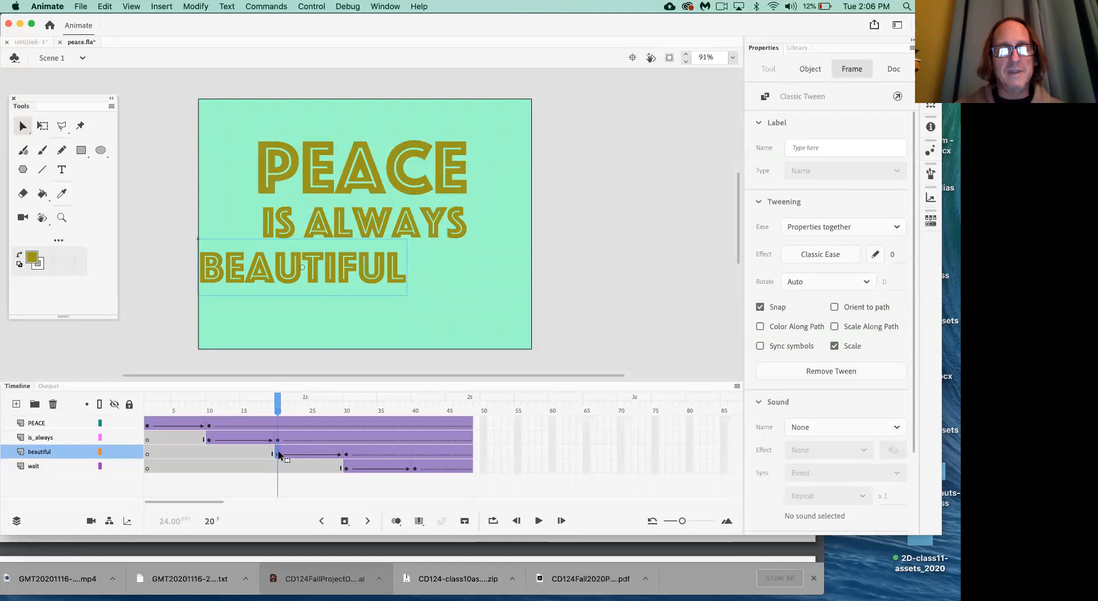
left_click(332, 283)
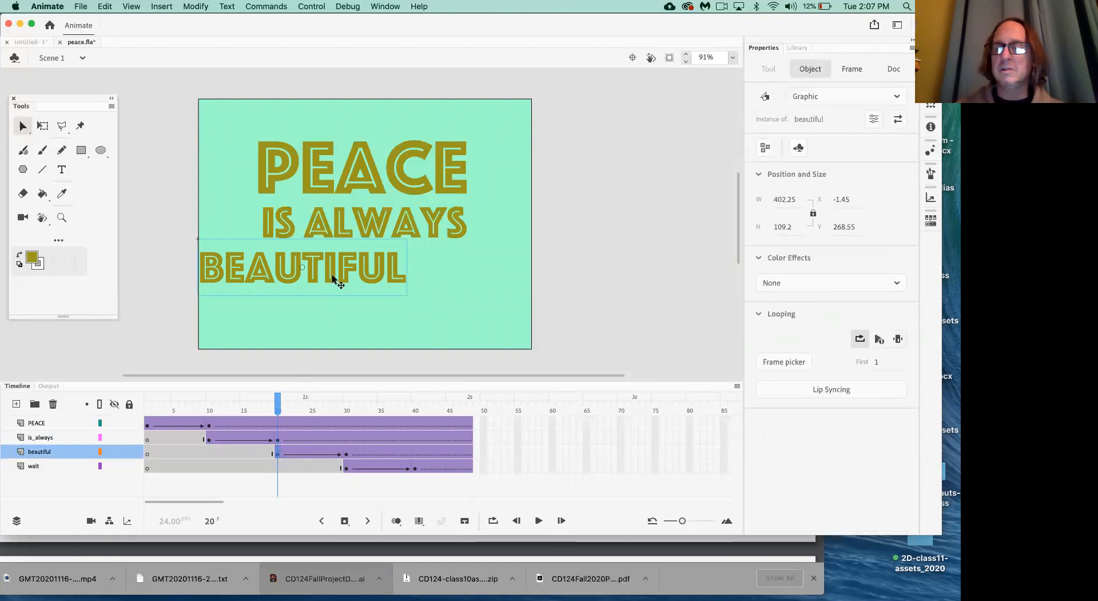
left_click(846, 282)
left_click(812, 377)
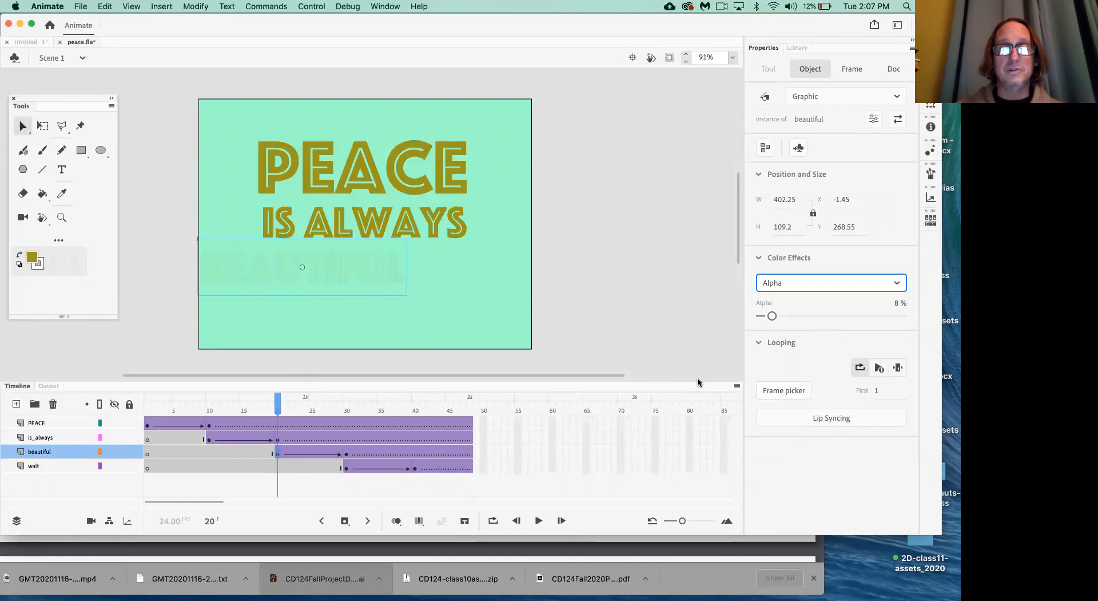
- At frame 30 of the walt layer, apply an Alpha color effect of 8% to the walt whitman text instance
left_click(346, 468)
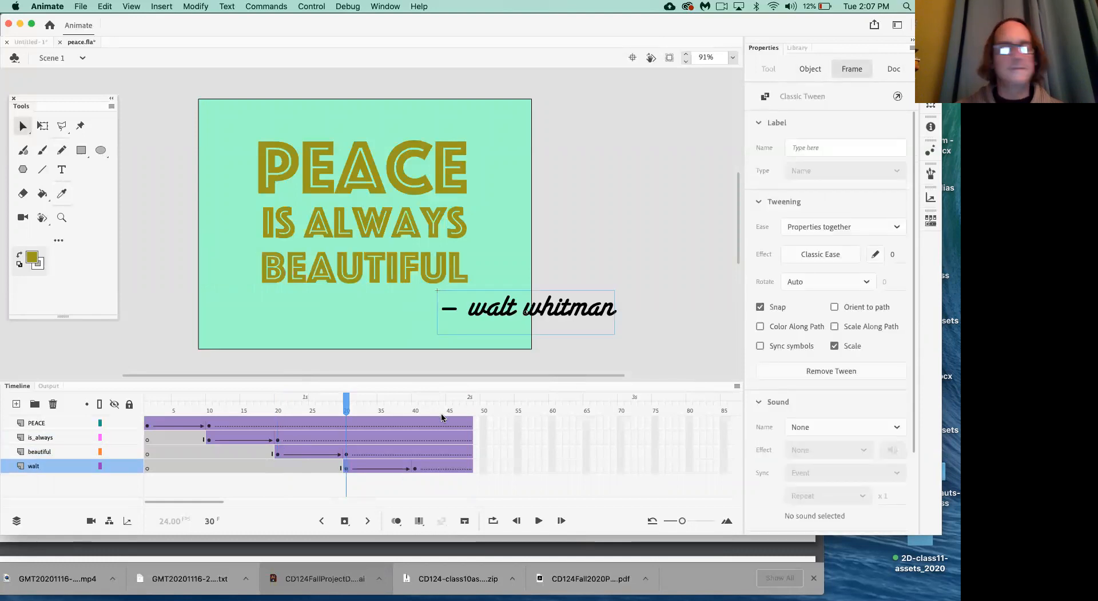
left_click(543, 315)
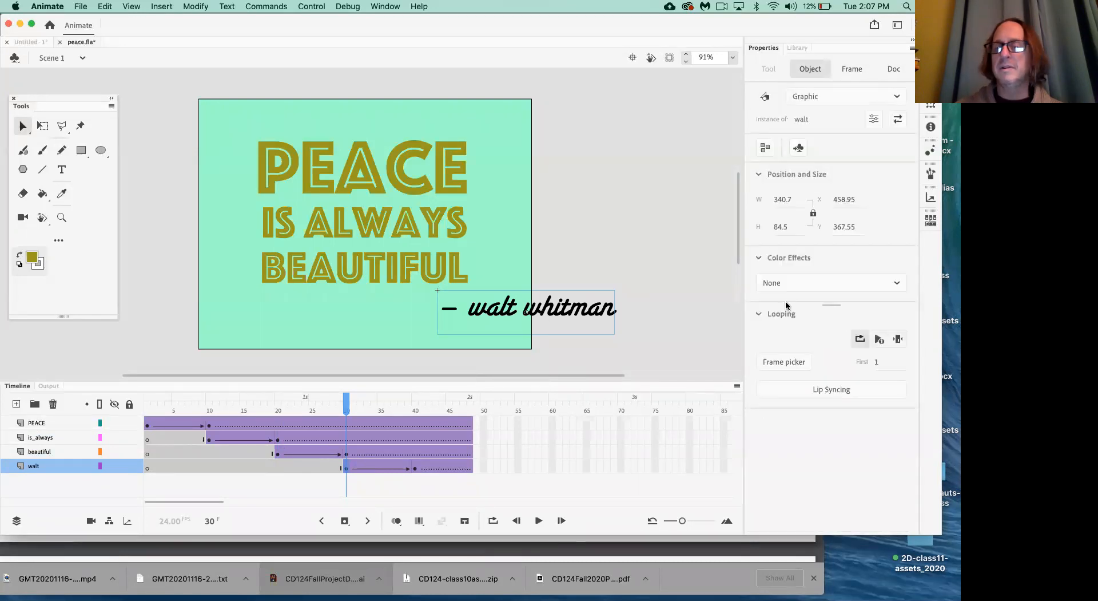
left_click(804, 284)
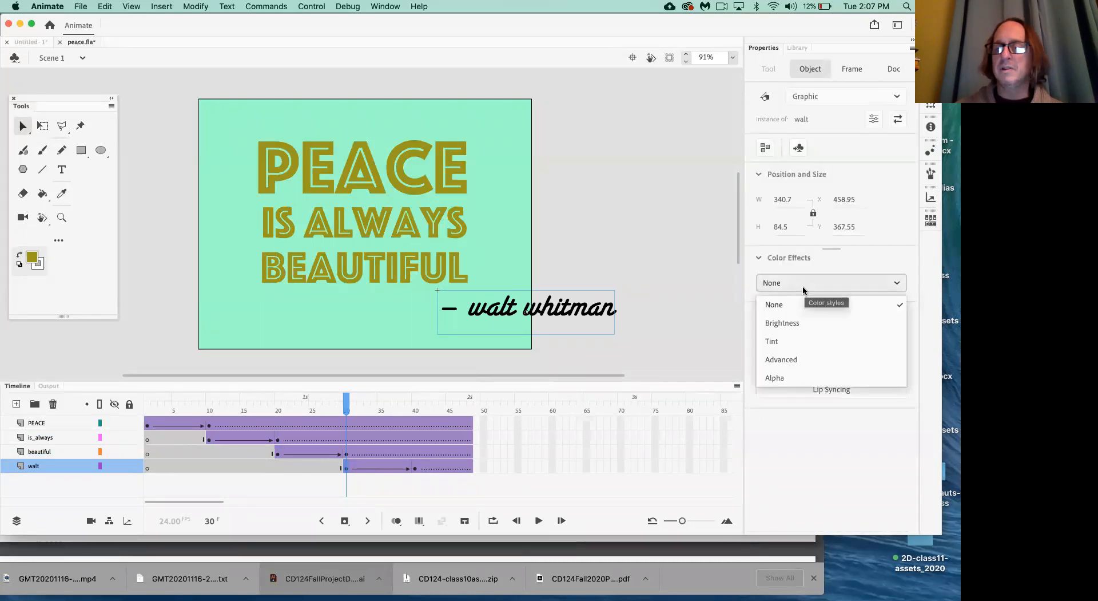
left_click(787, 376)
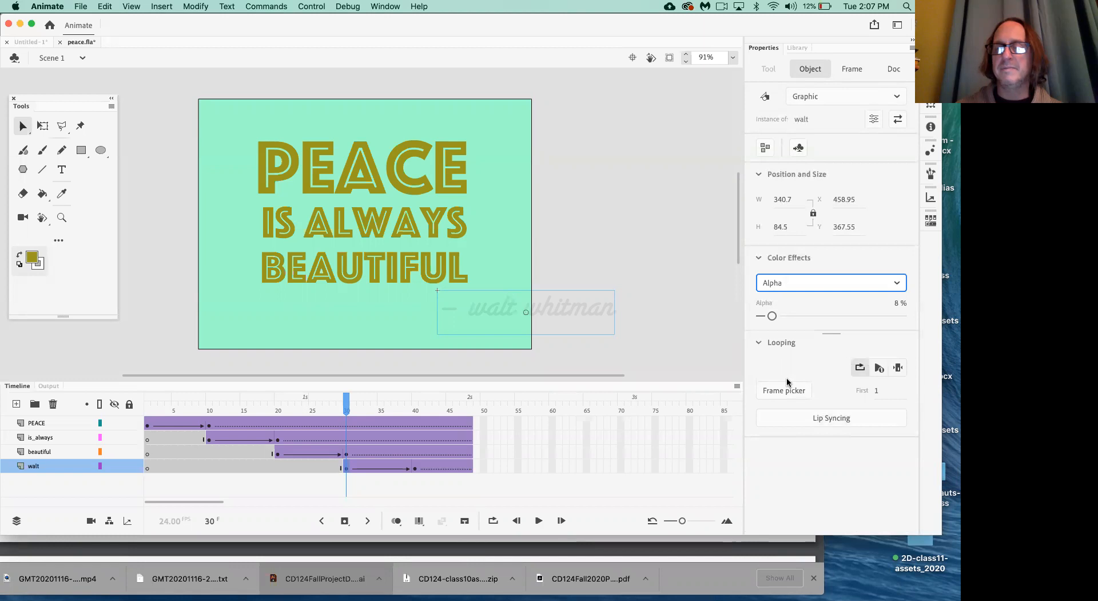
- Deselect the text, save peace.fla and play the whole animation from the start
left_click(169, 349)
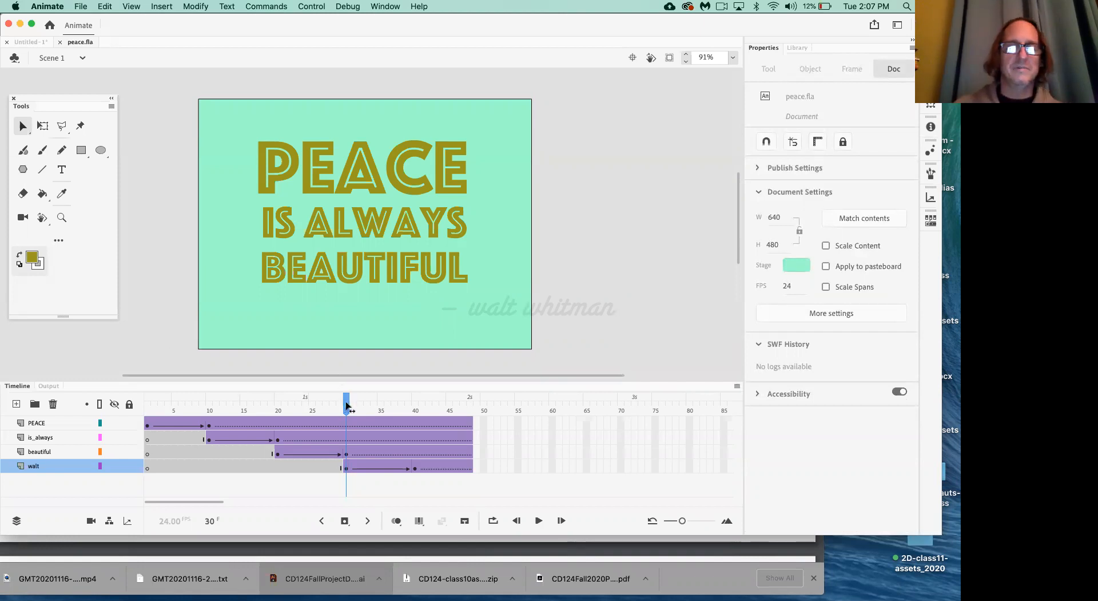
key("Return")
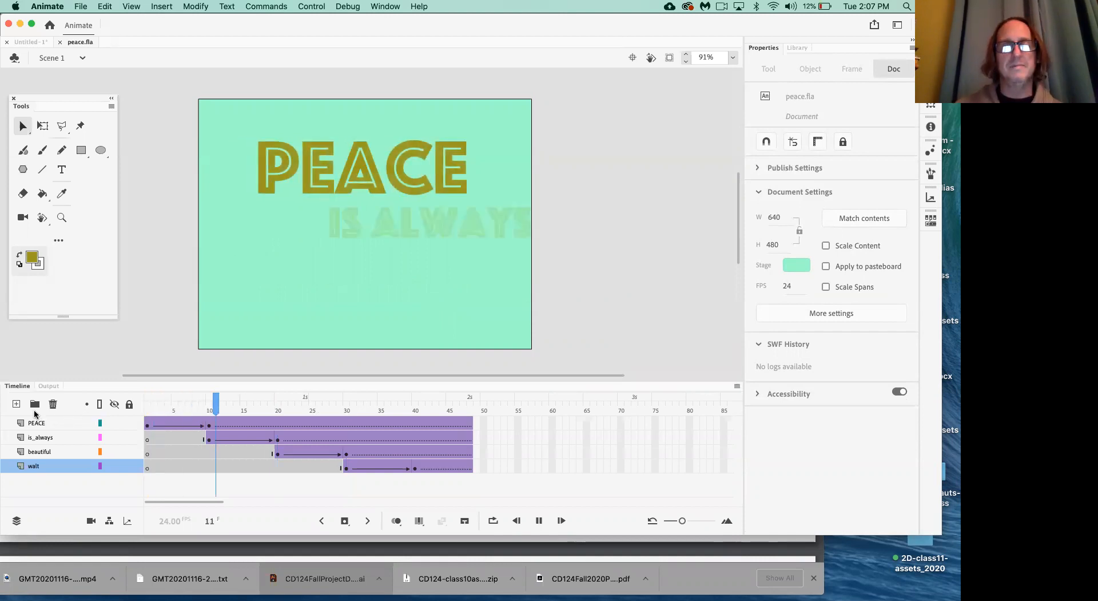
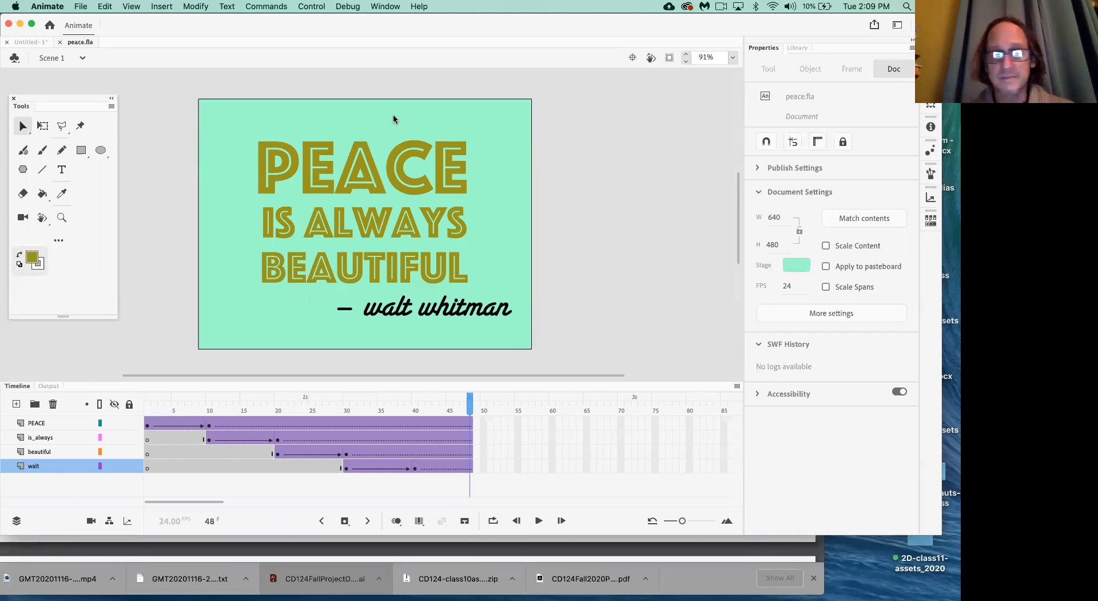
- Switch to Google Chrome and open youtube.com in a new tab
key("super+Tab")
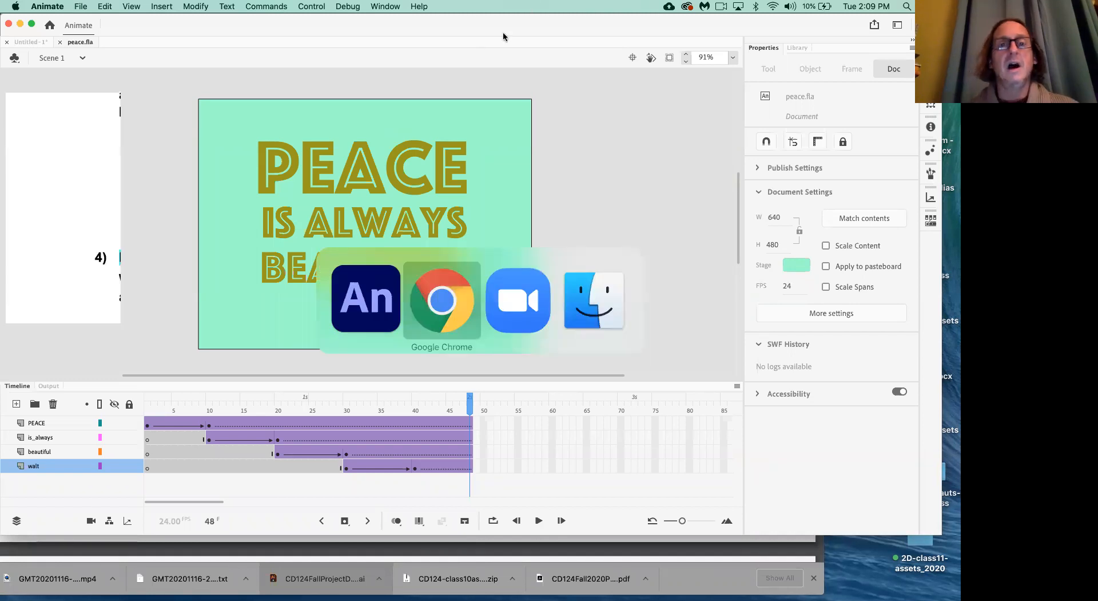
key("super+t")
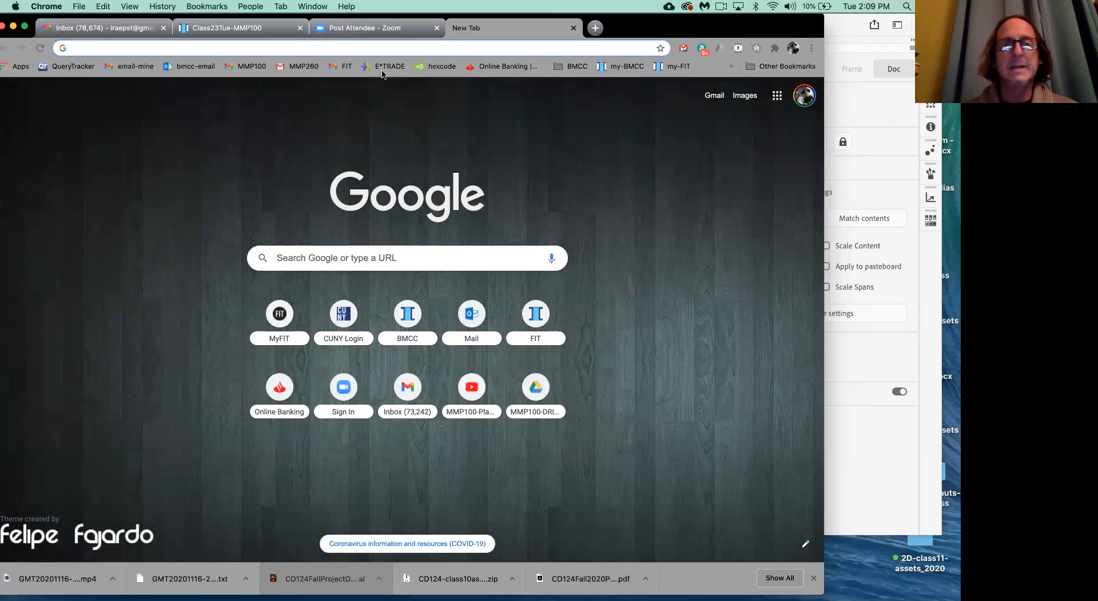
left_click(362, 41)
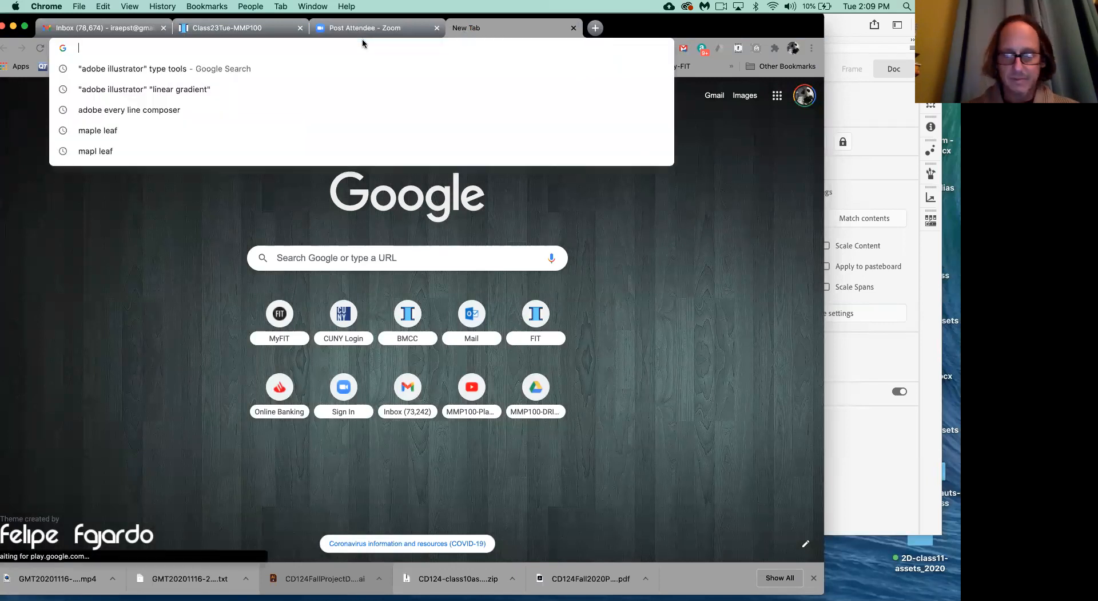
type("youtube.com")
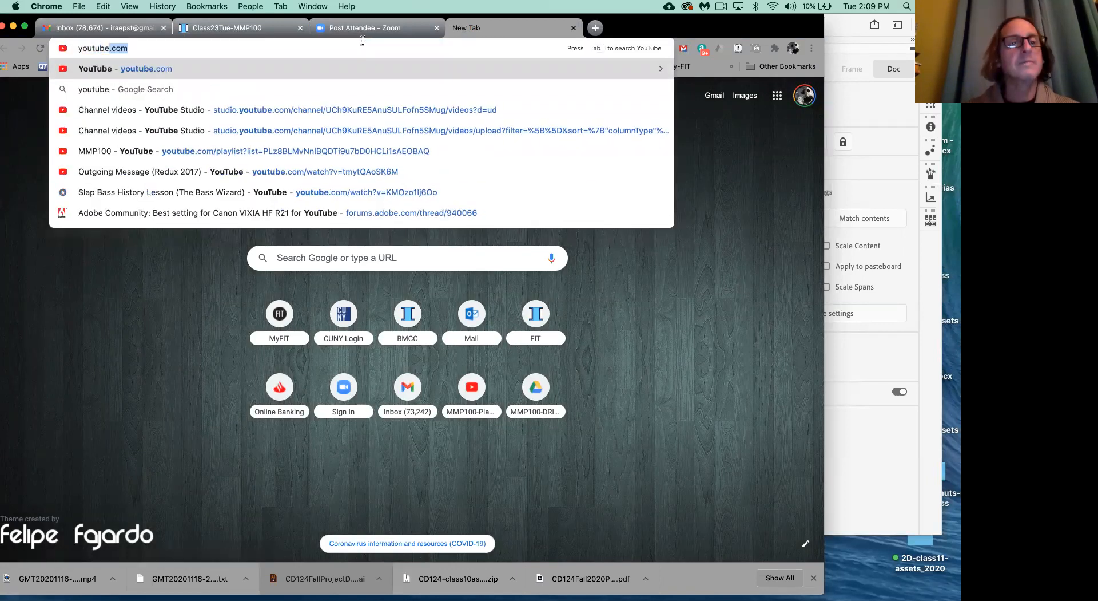
key("Return")
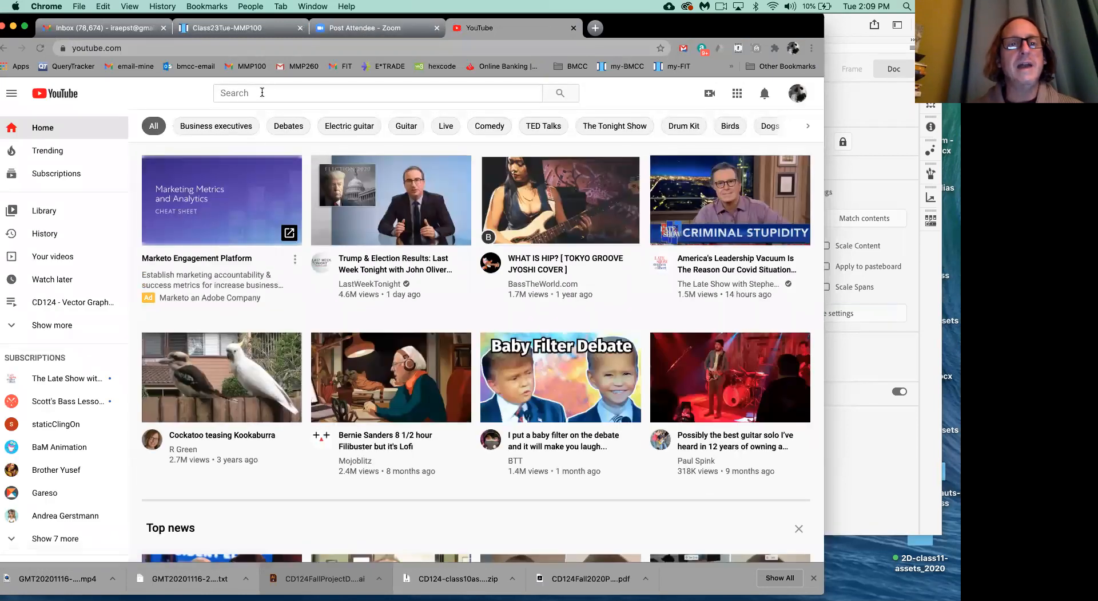
- Search YouTube for "kinetic type" videos
left_click(262, 91)
type("kine")
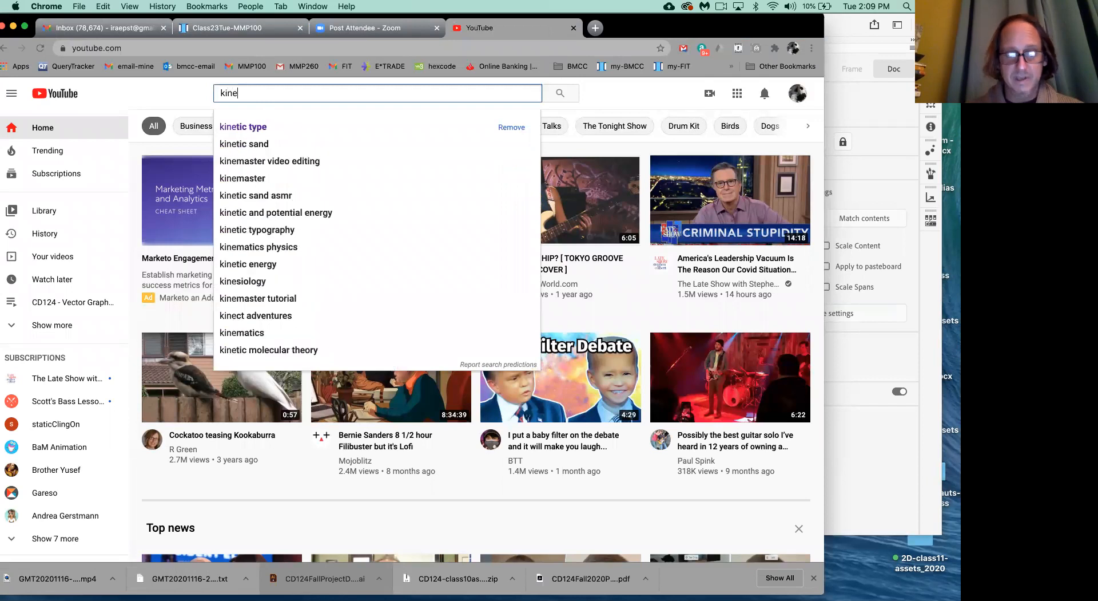
type("tic")
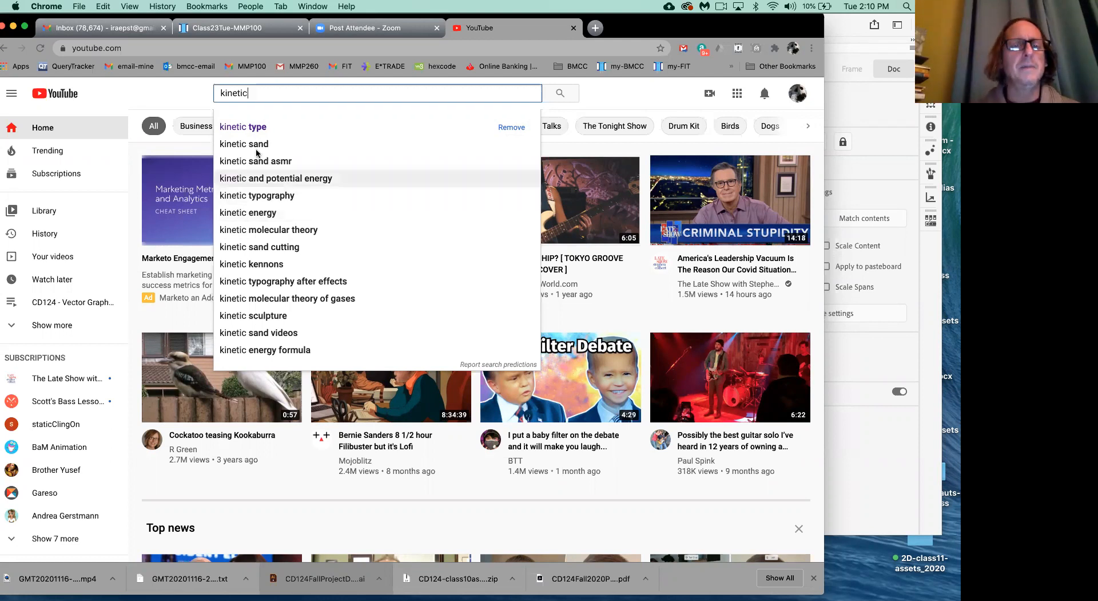
left_click(250, 127)
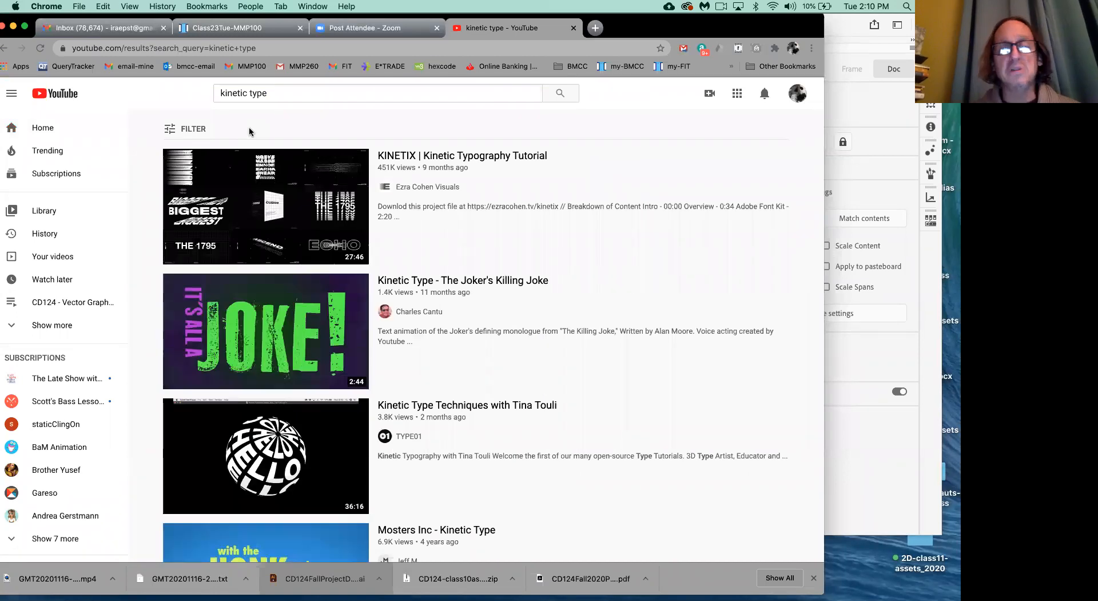
- Open the video "Kinetic Type - The Joker's Killing Joke" from the results and dismiss its ad banner
mouse_move(288, 206)
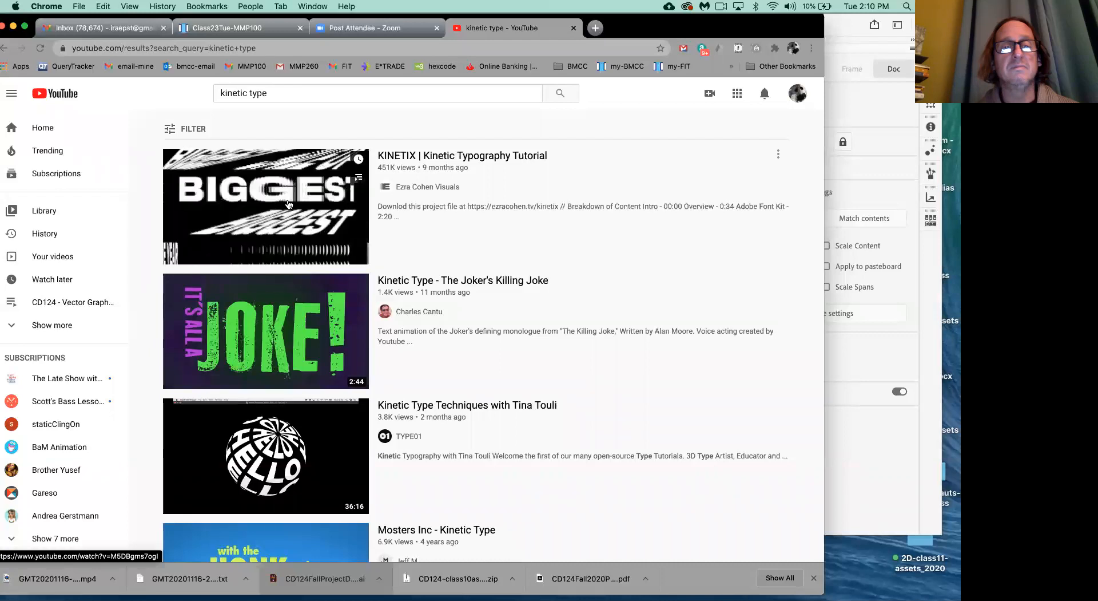
mouse_move(276, 319)
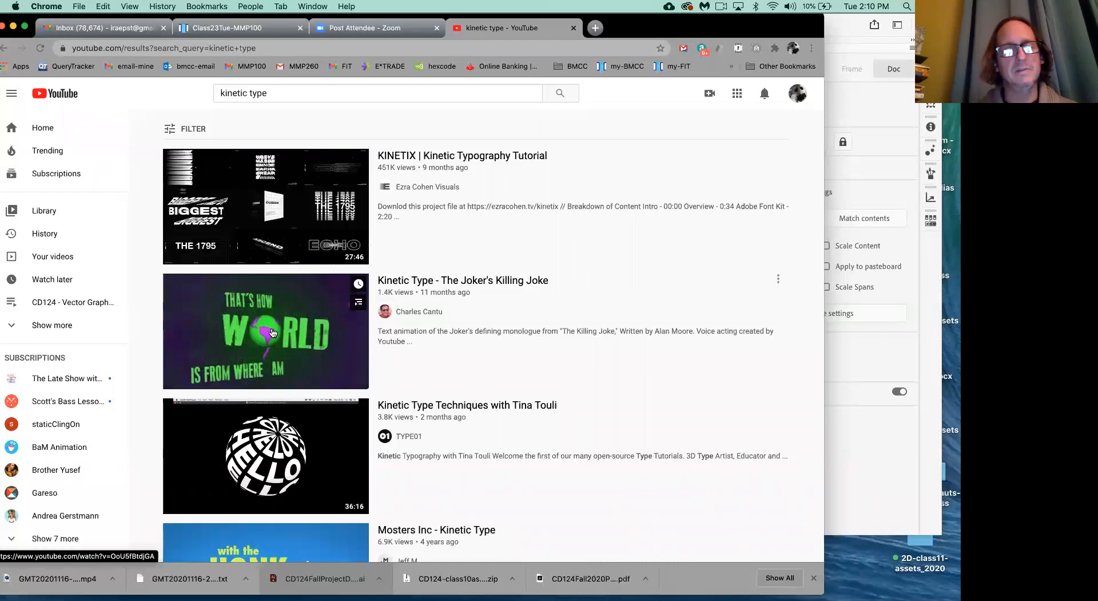
left_click(277, 319)
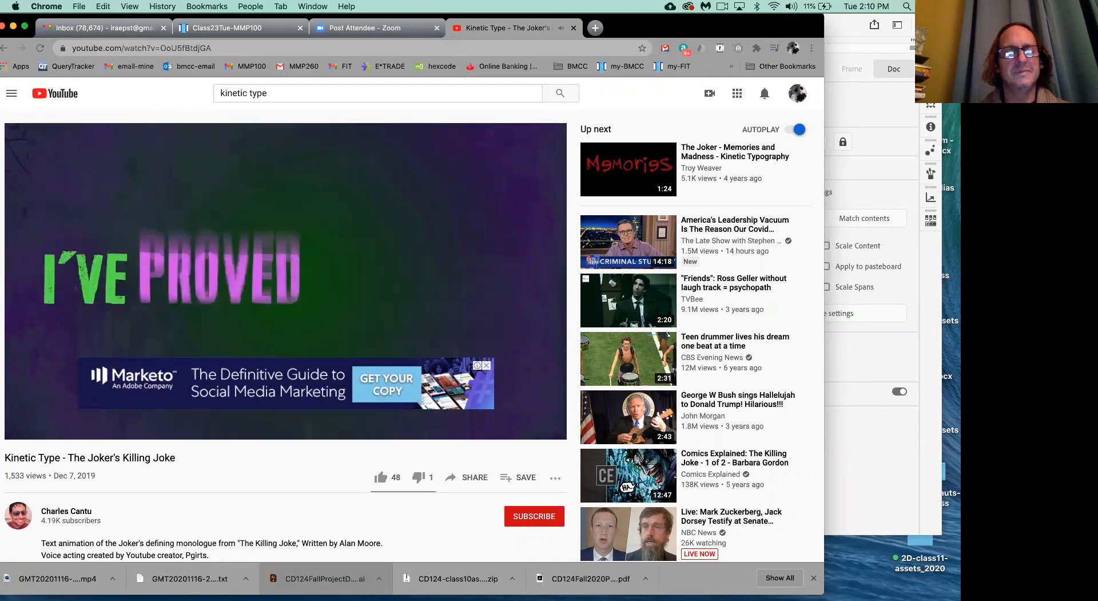
left_click(486, 365)
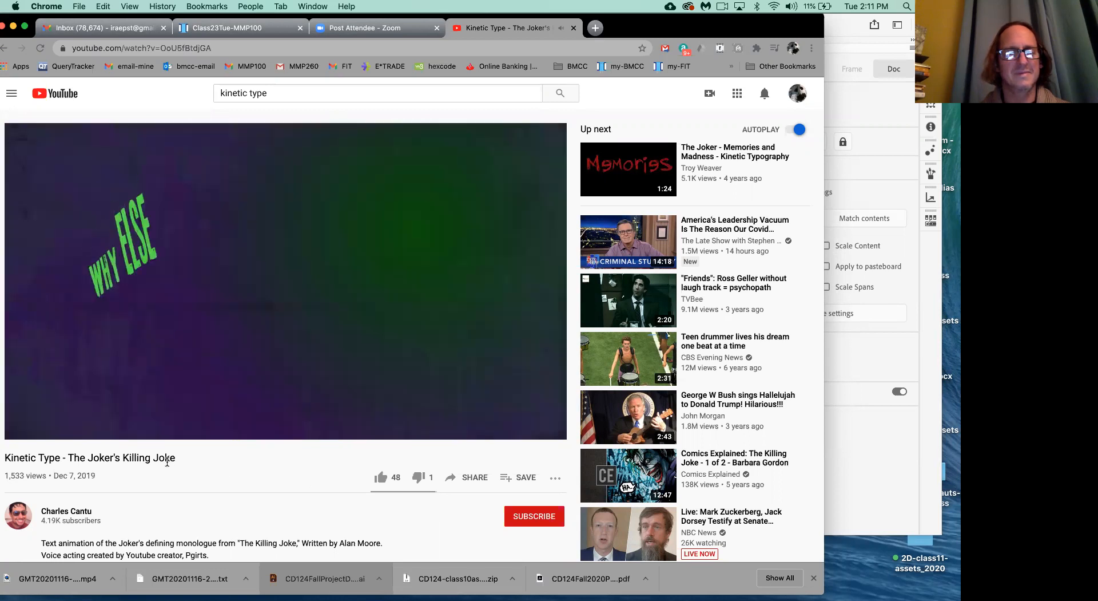
- Watch the kinetic type video in sections, pausing and resuming it, and switch back to Adobe Animate
mouse_move(54, 399)
left_click(25, 429)
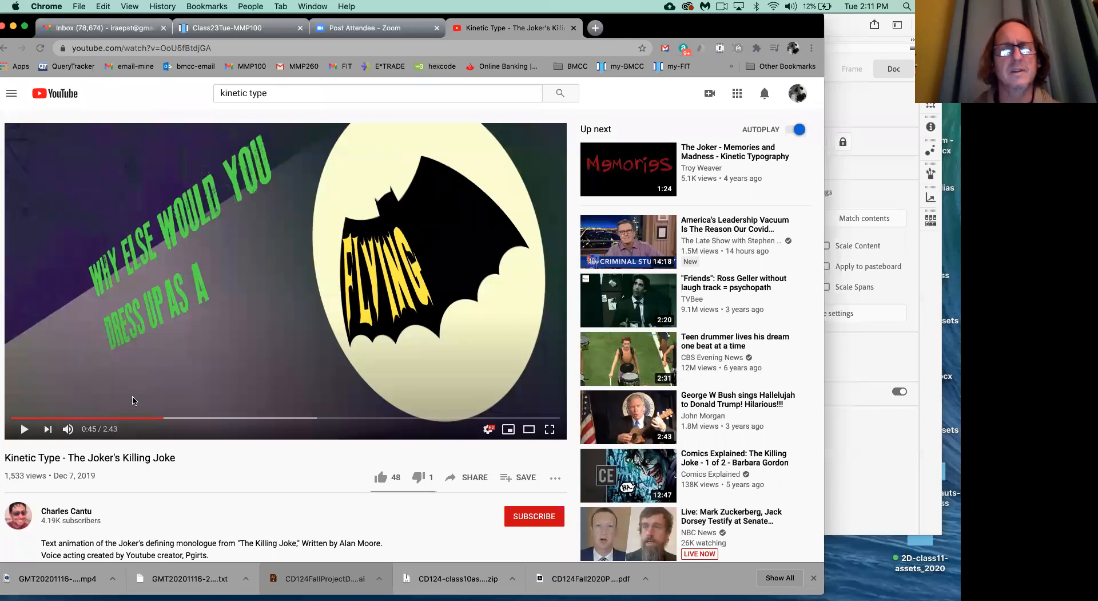
left_click(21, 428)
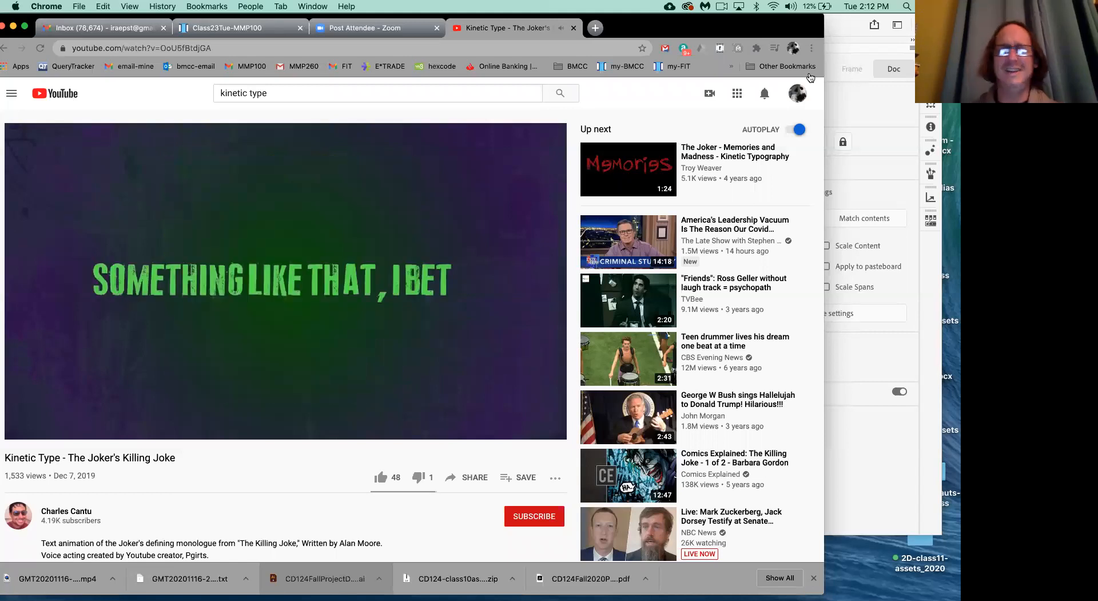
left_click(47, 408)
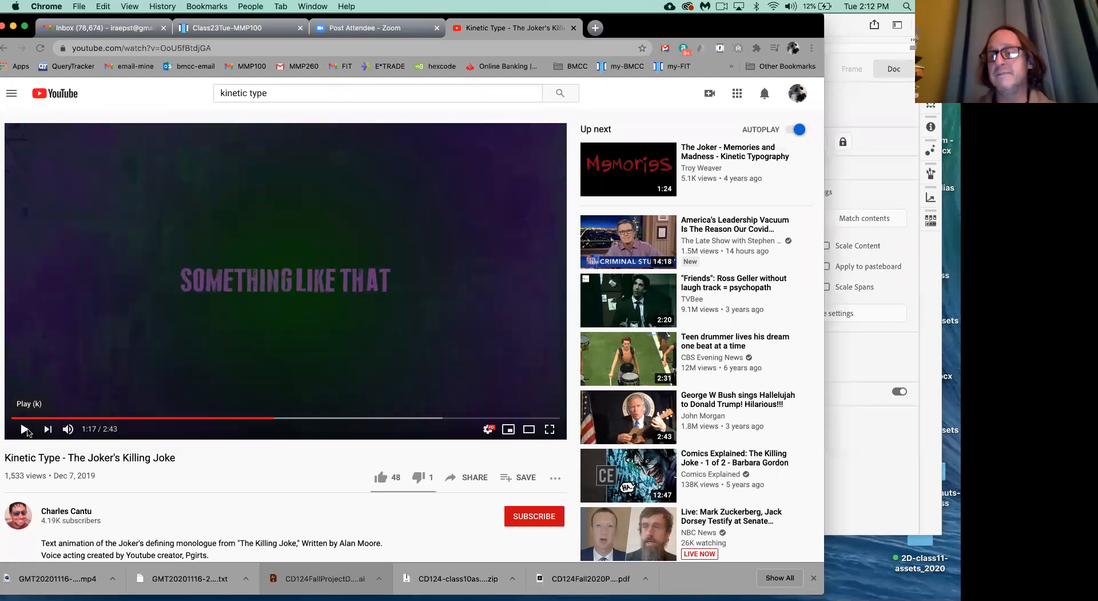
key("super+Tab")
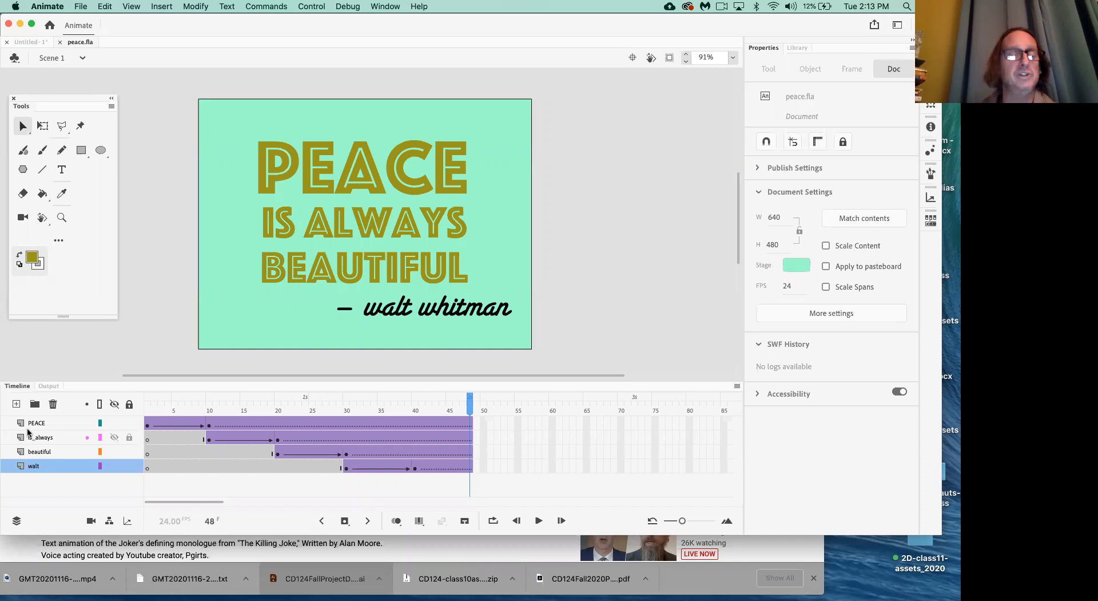
- Scrub the animation from frame 1 to frame 40 and add a layer named Box above the walt layer
left_click(147, 411)
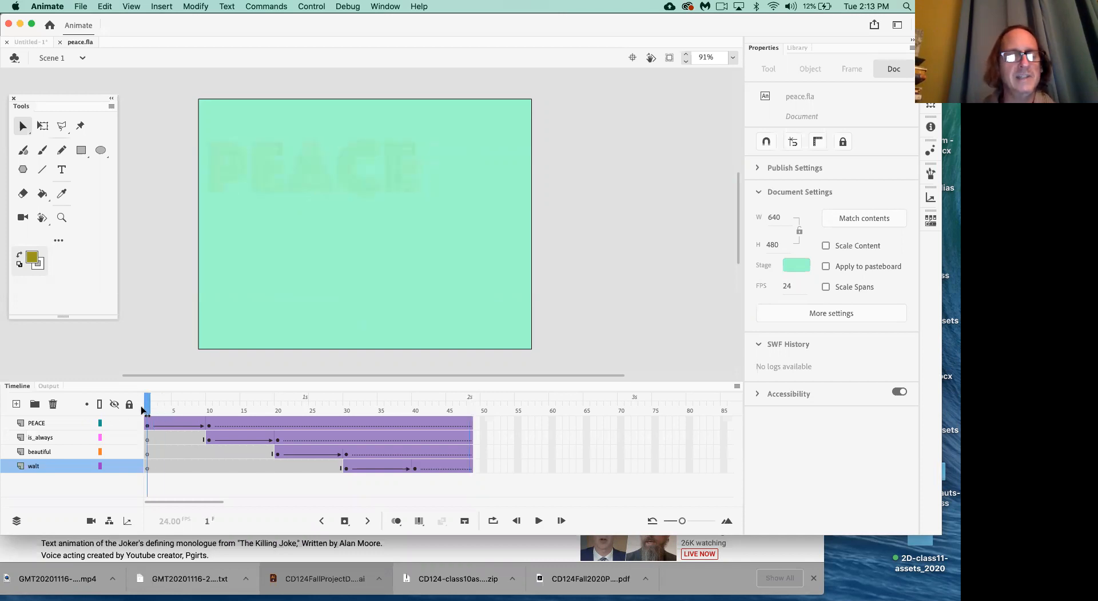
left_click_drag(148, 411, 418, 409)
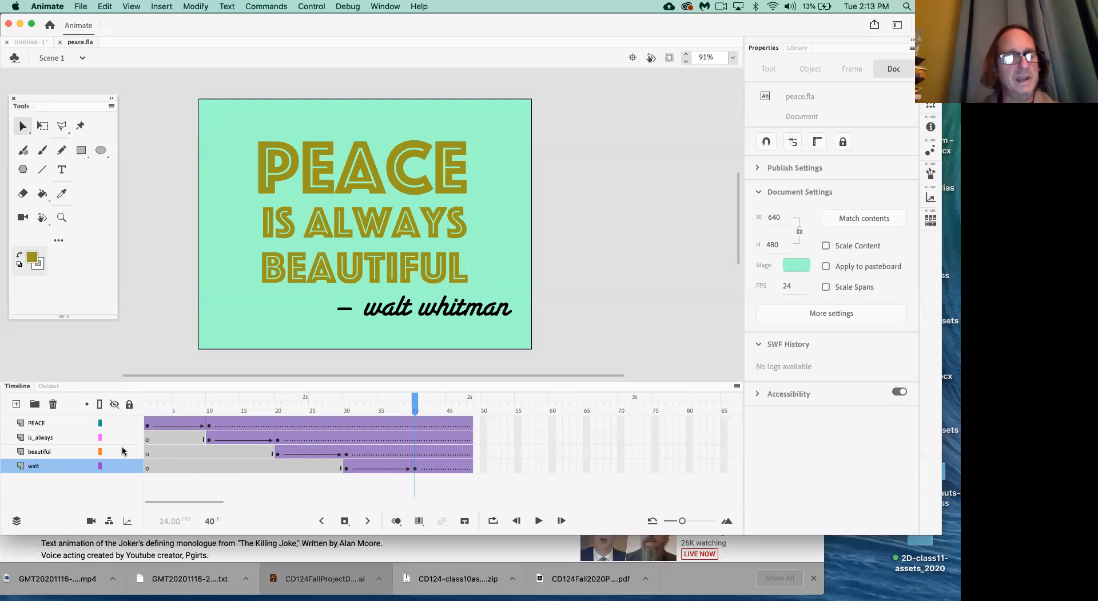
left_click(17, 404)
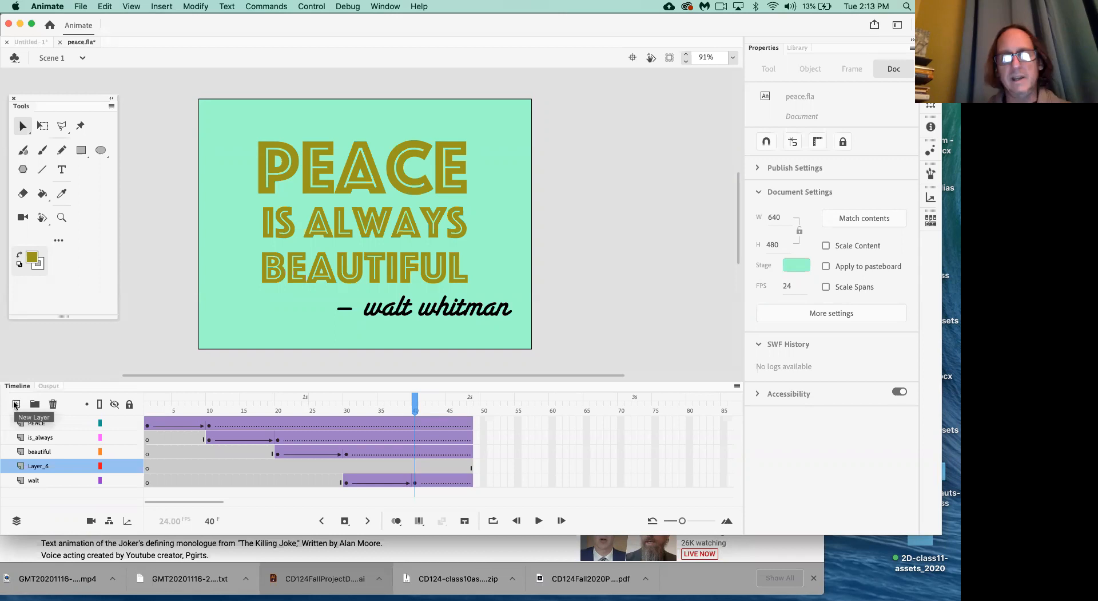
left_click(37, 466)
double_click(36, 467)
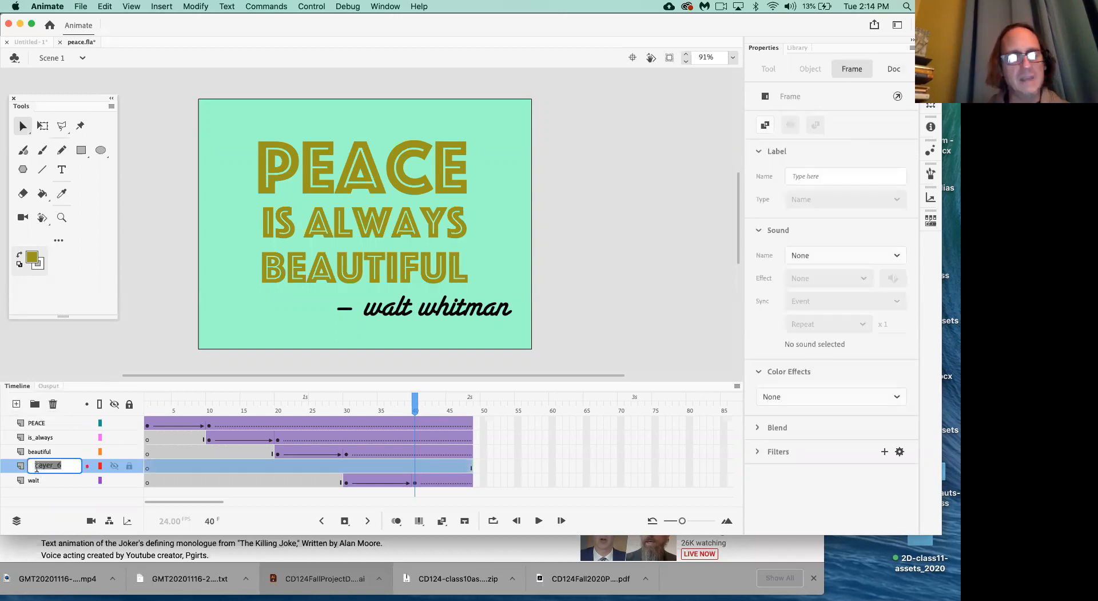
type("B")
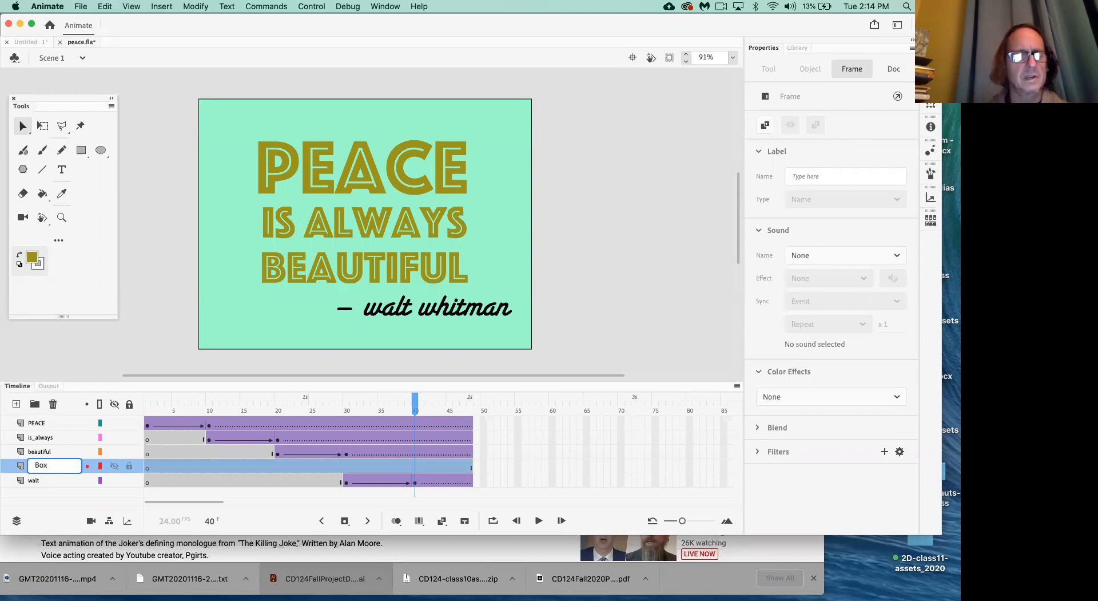
type("ox")
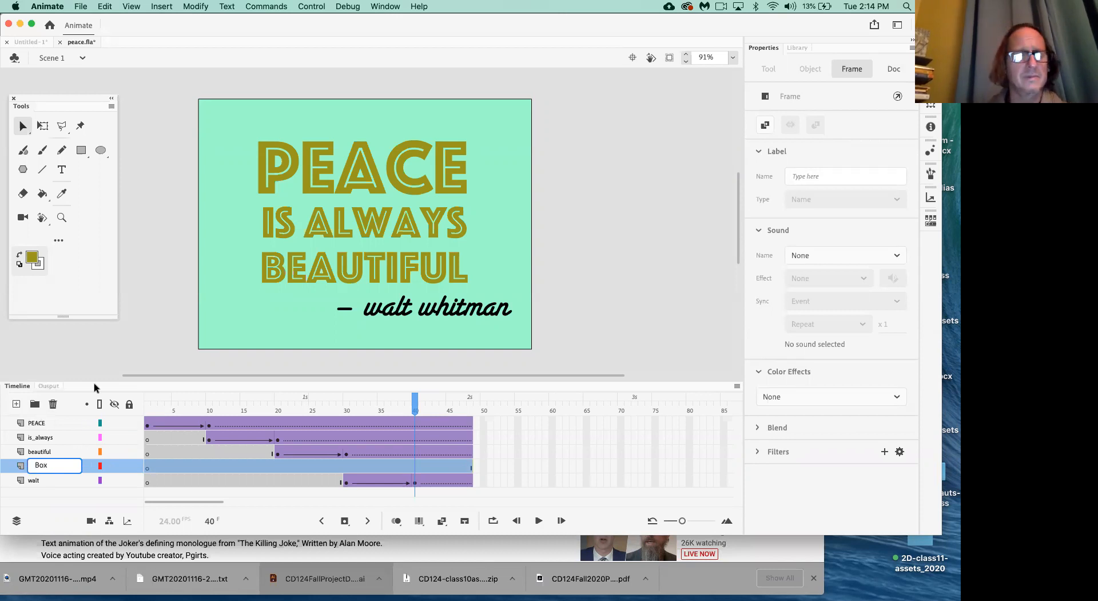
left_click(117, 355)
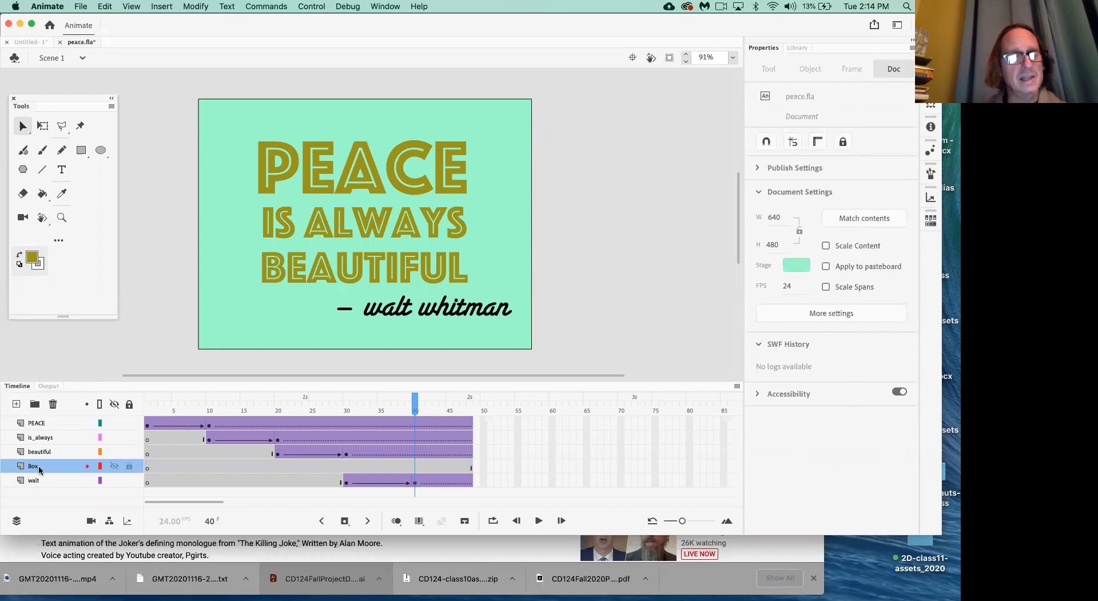
- Move the Box layer directly below the PEACE layer and insert a blank keyframe on it at frame 40
left_click_drag(39, 470, 43, 437)
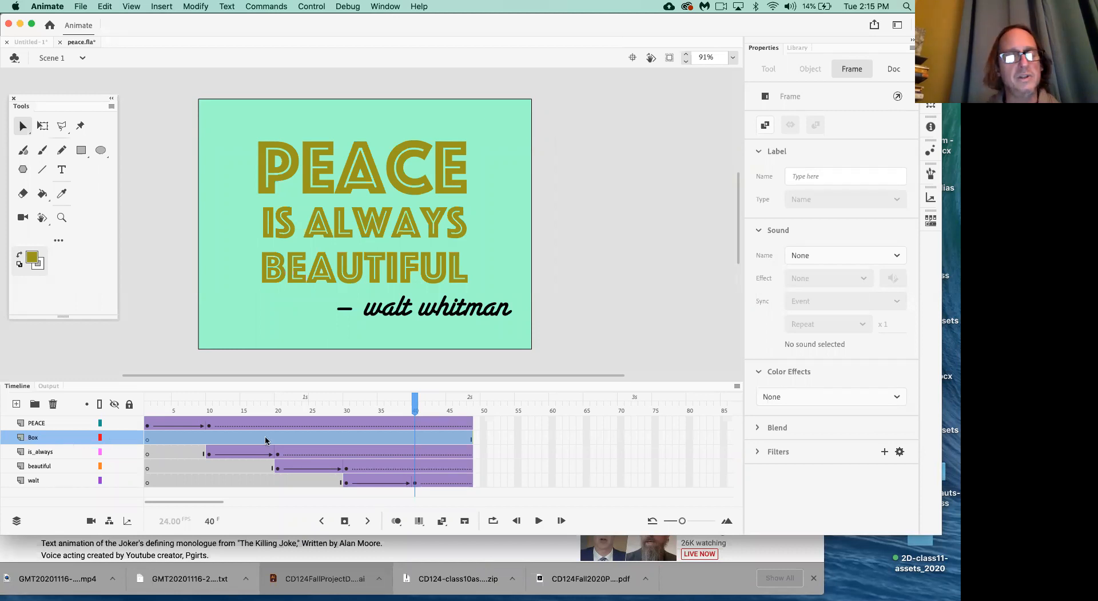
left_click(414, 438)
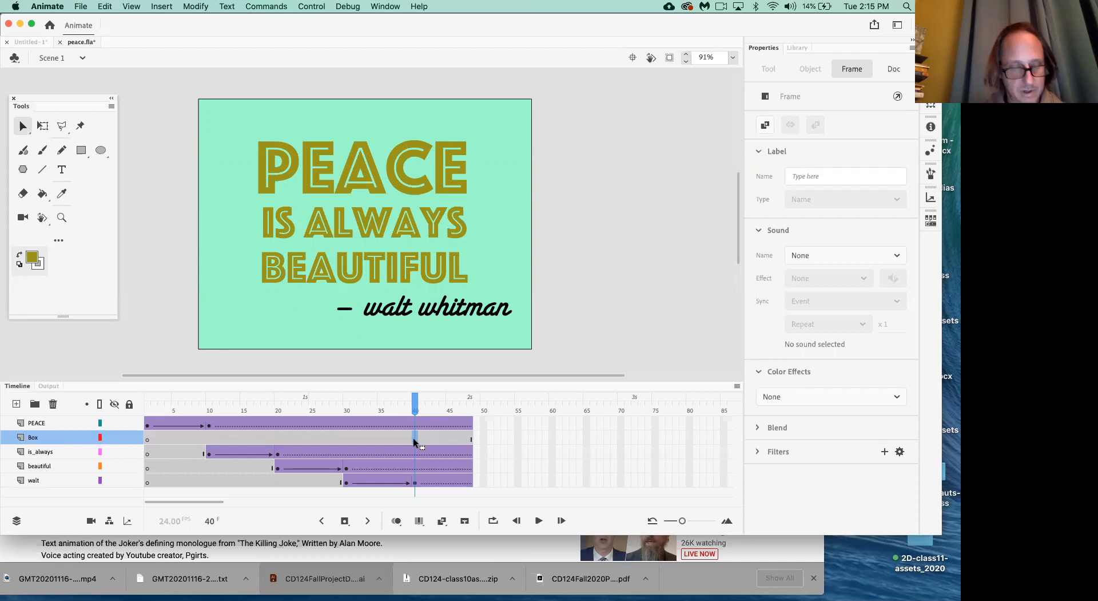
right_click(413, 438)
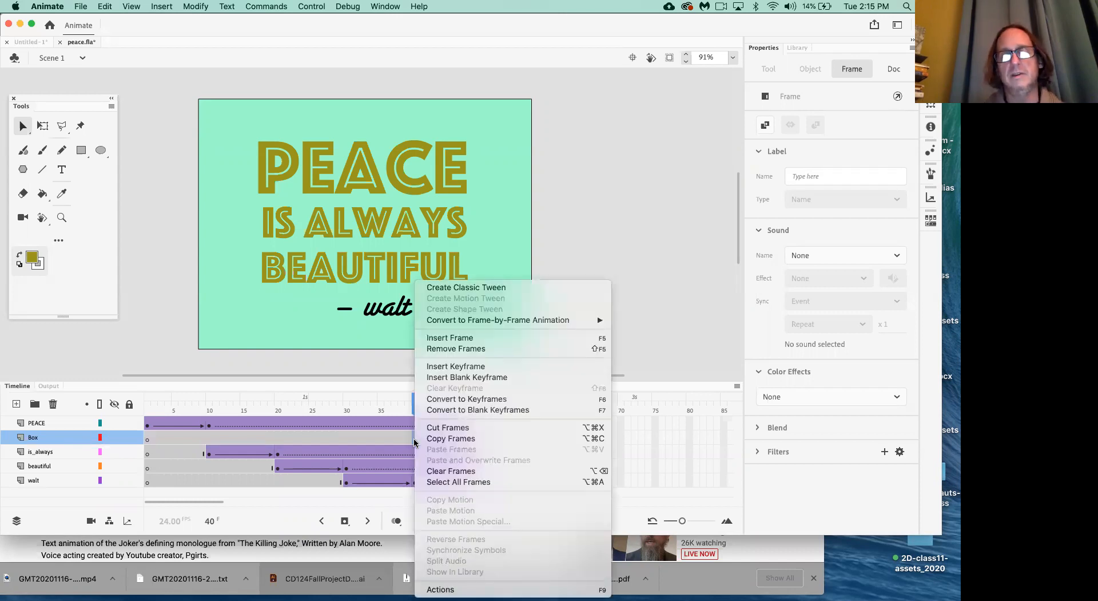
left_click(509, 378)
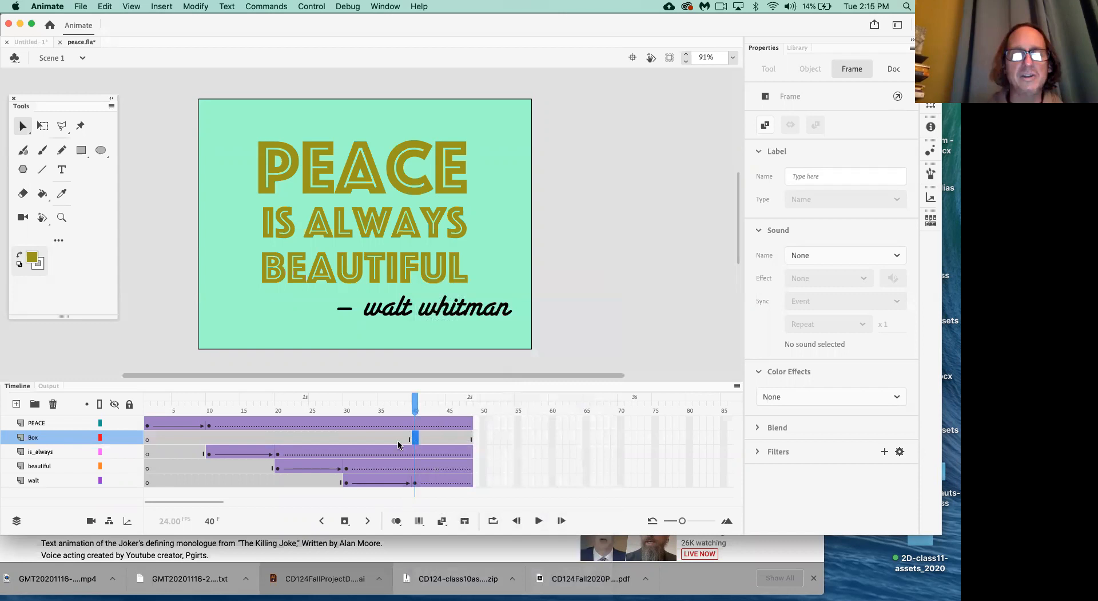
left_click(542, 141)
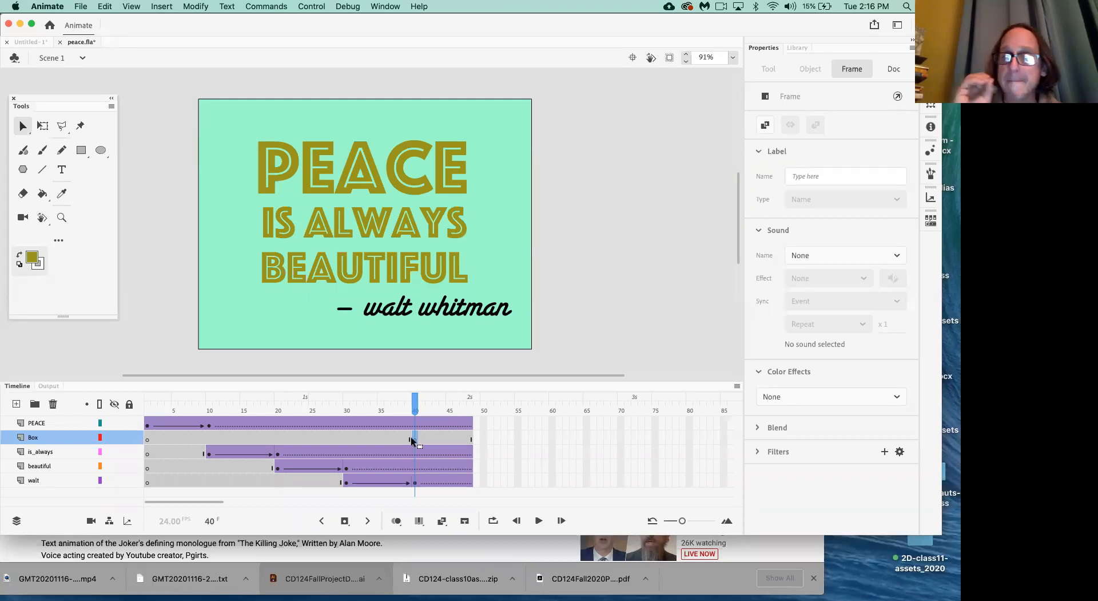
- Draw a light yellow rectangle without a stroke across the full stage width behind PEACE, about 642 by 98 px
left_click(81, 150)
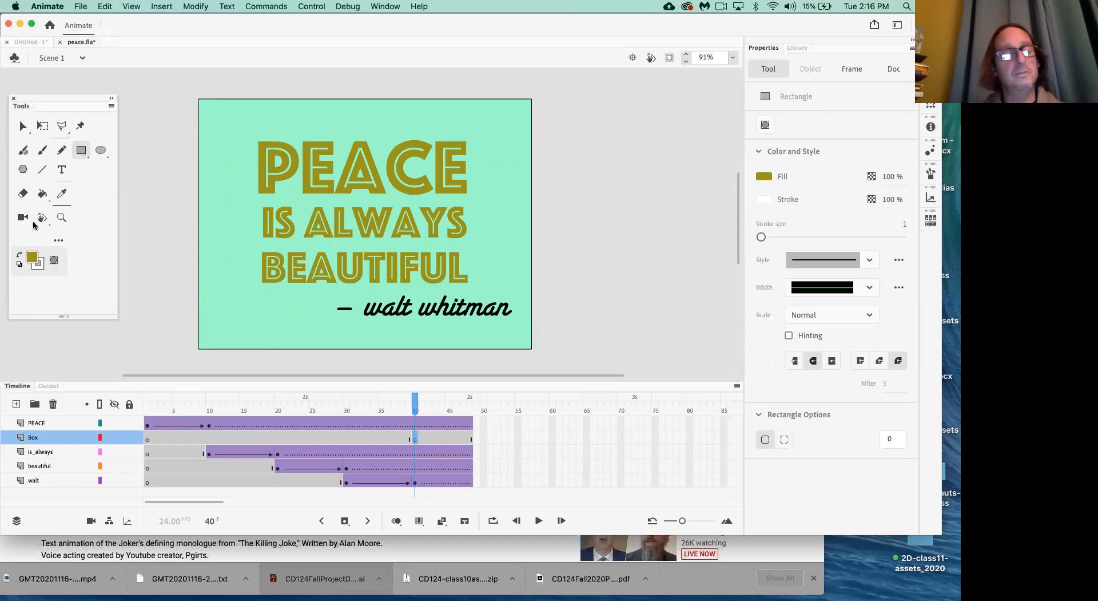
left_click(35, 260)
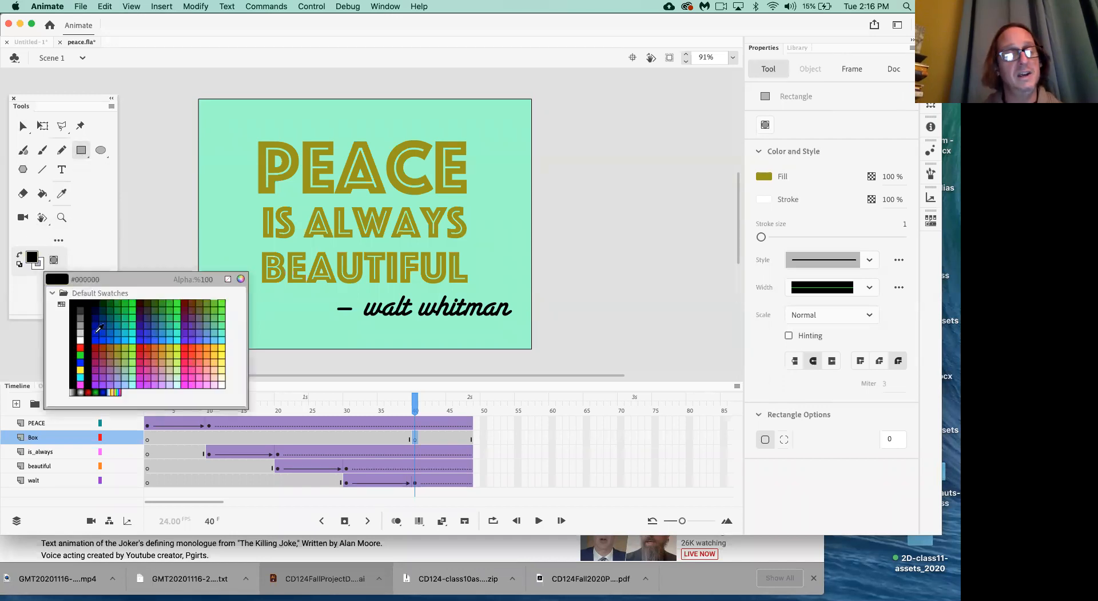
left_click(221, 360)
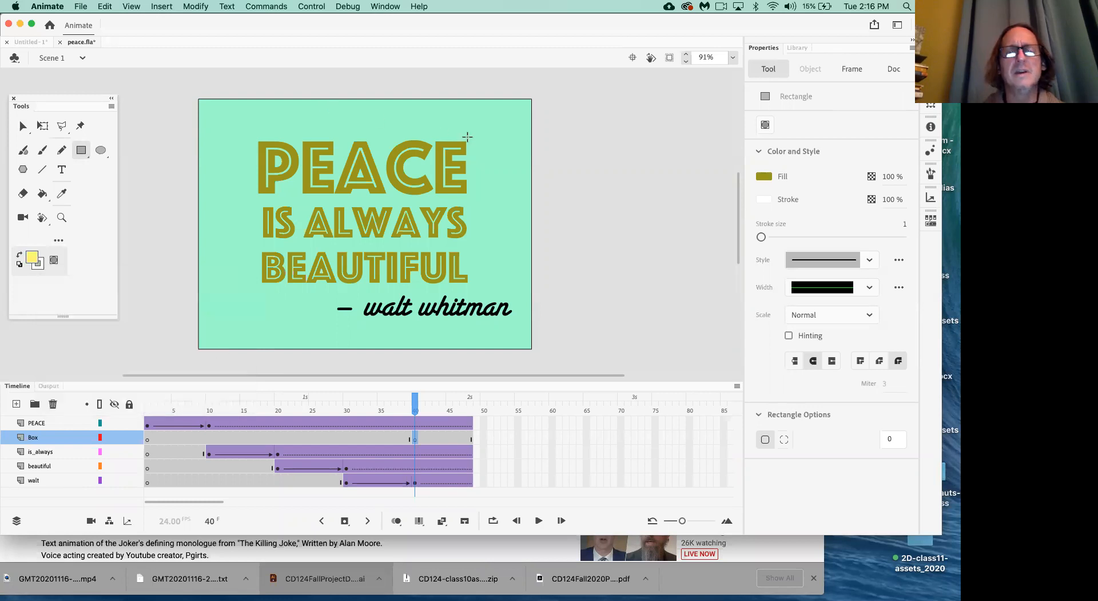
left_click(38, 264)
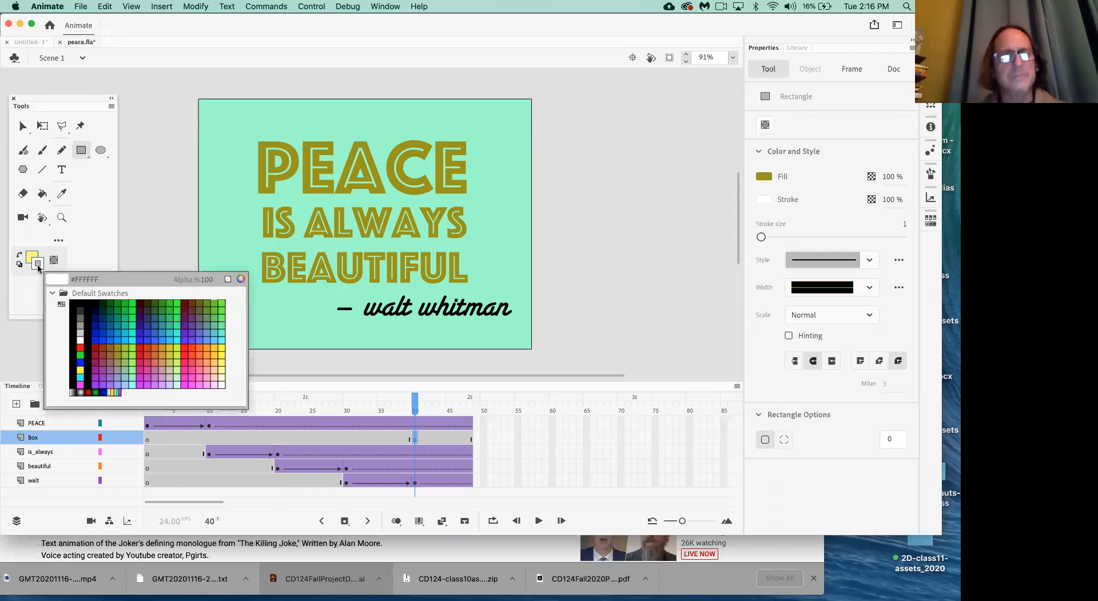
left_click(229, 278)
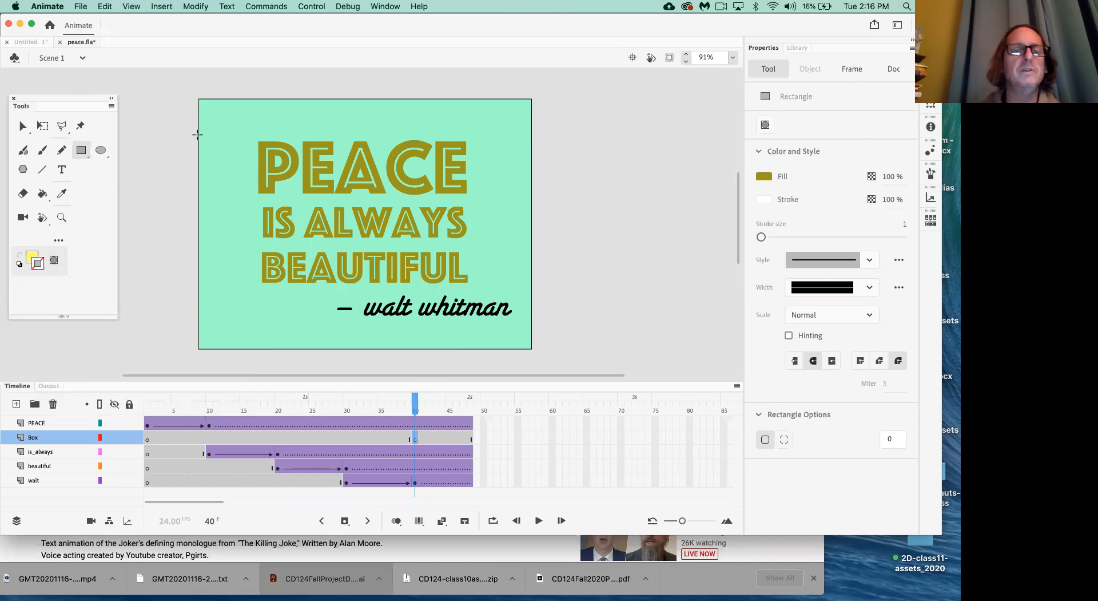
mouse_move(197, 135)
left_mouse_down()
mouse_move(395, 181)
mouse_move(532, 185)
left_mouse_up()
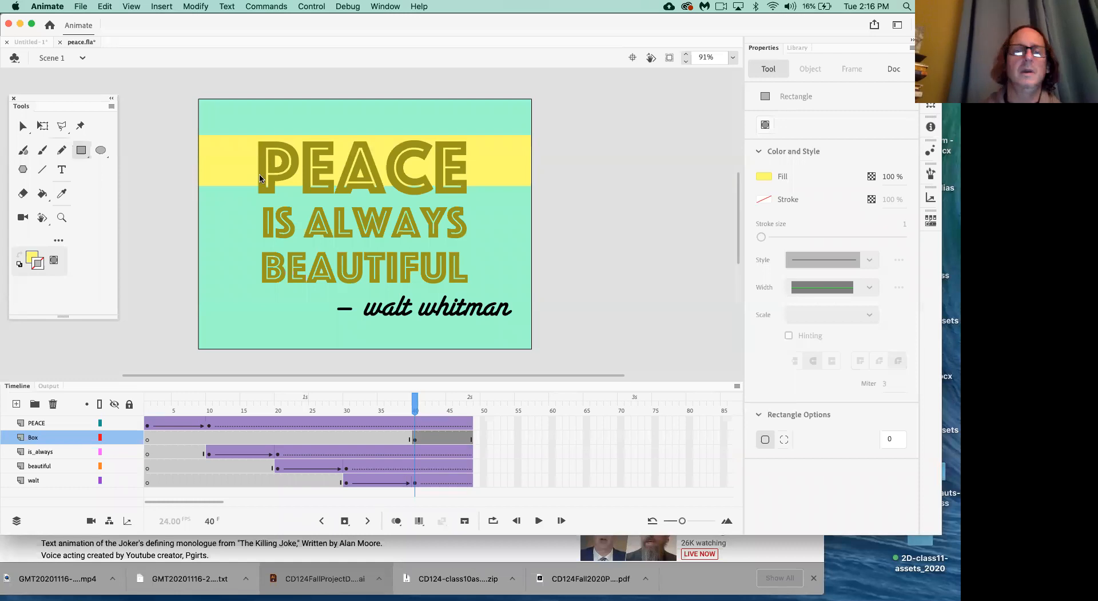
- Free-transform the yellow rectangle to a height of about 67 px and shift it down to centre it behind PEACE
left_click(44, 131)
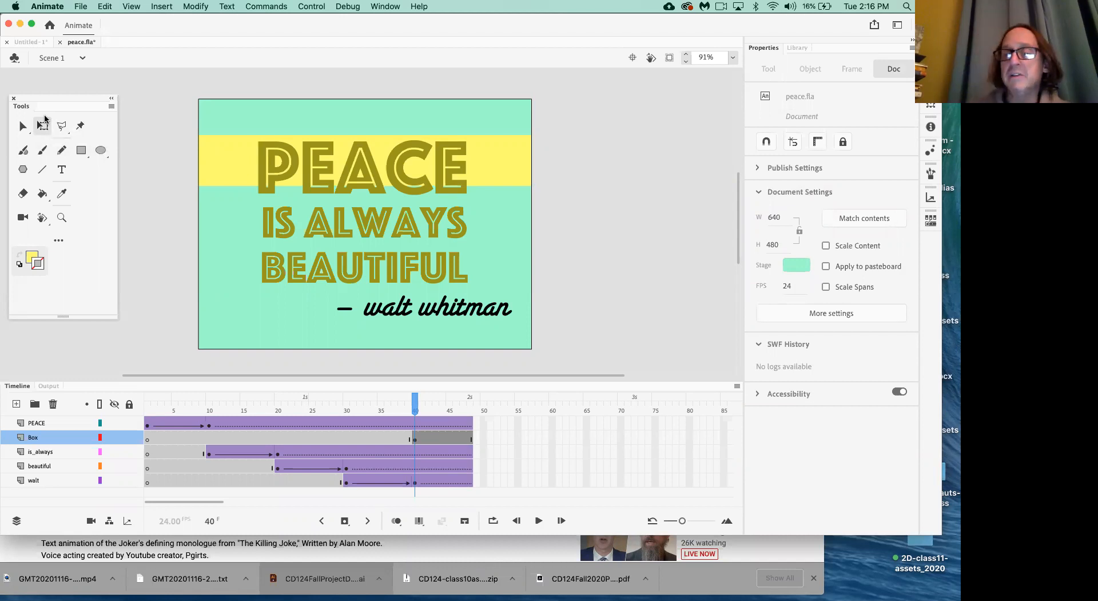
left_click(226, 176)
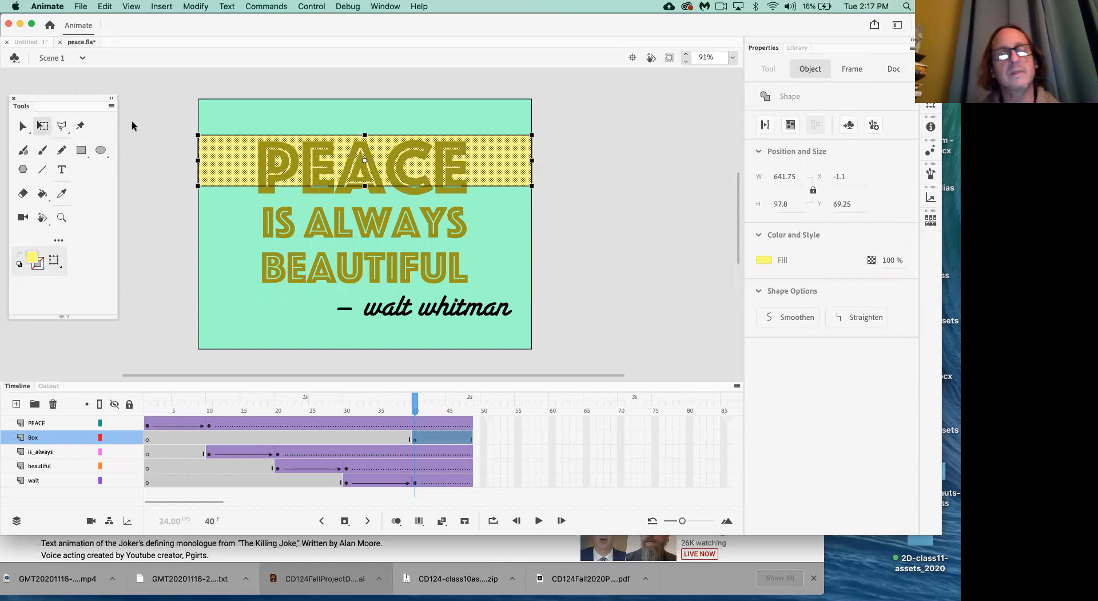
left_click_drag(365, 138, 366, 139)
key("Down")
key("Down")
key("Down")
key("Down")
key("Down")
key("Down")
key("Down")
key("Down")
key("Down")
key("Down")
key("Down")
key("Down")
key("Down")
key("Down")
key("Down")
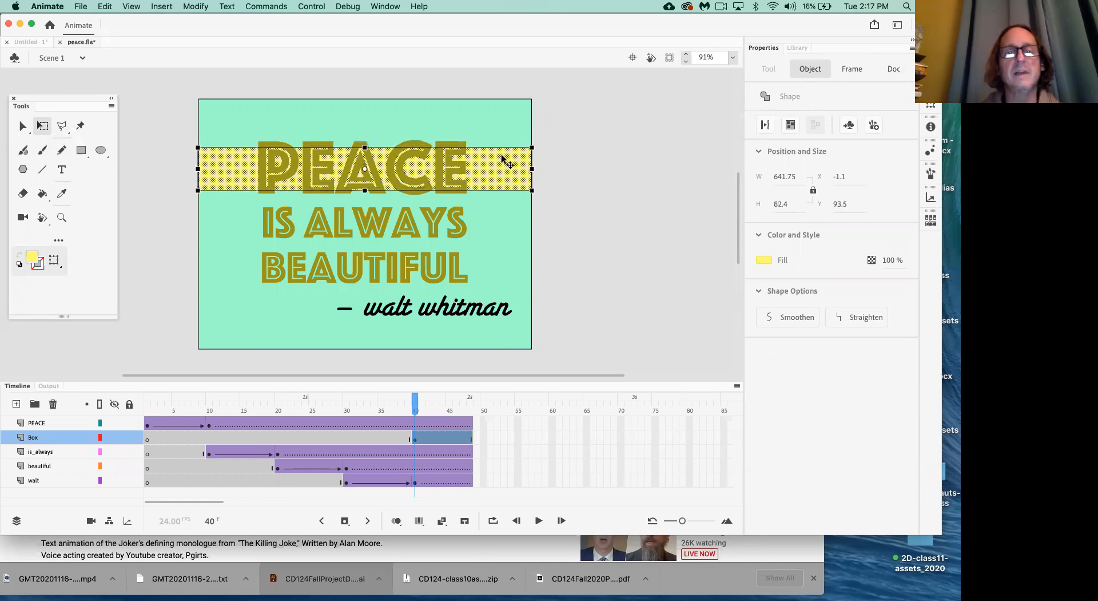
left_click_drag(365, 191, 365, 186)
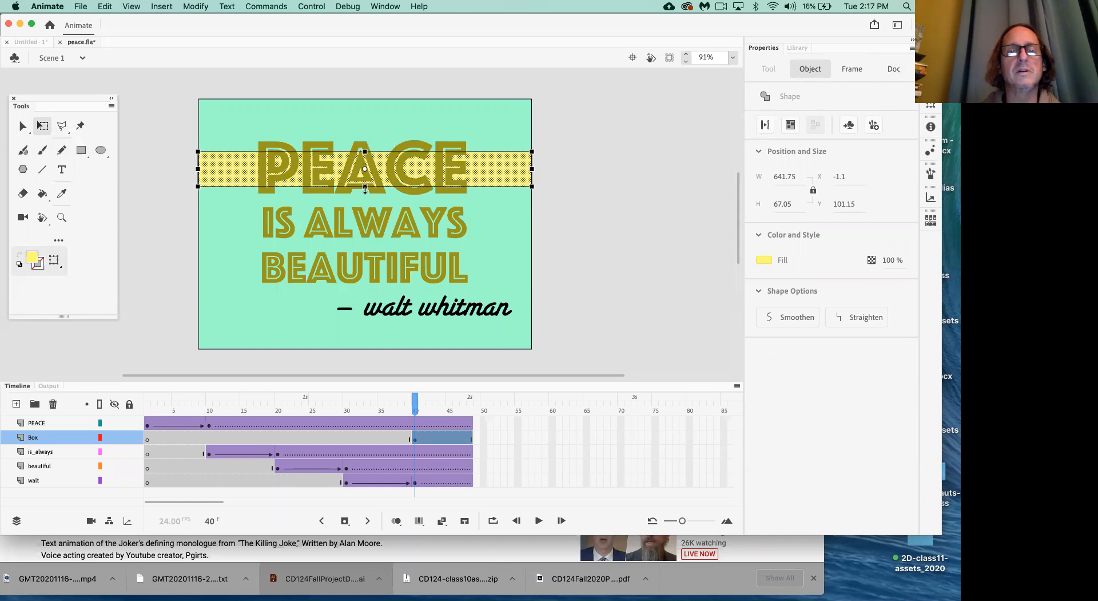
left_click(603, 99)
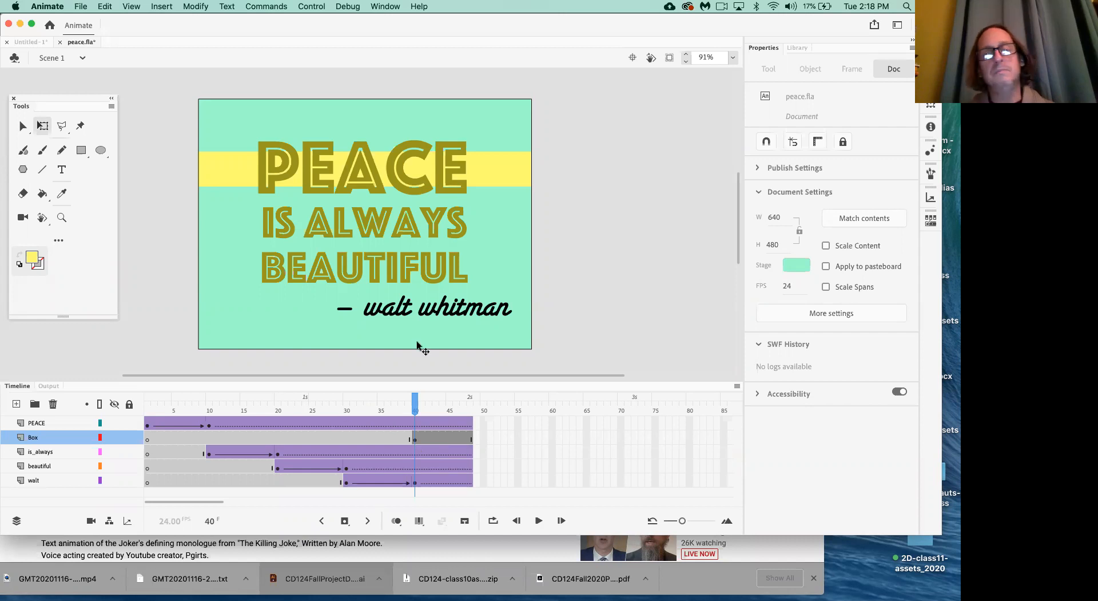
- Convert the yellow rectangle to a Graphic symbol named box
left_click(498, 180)
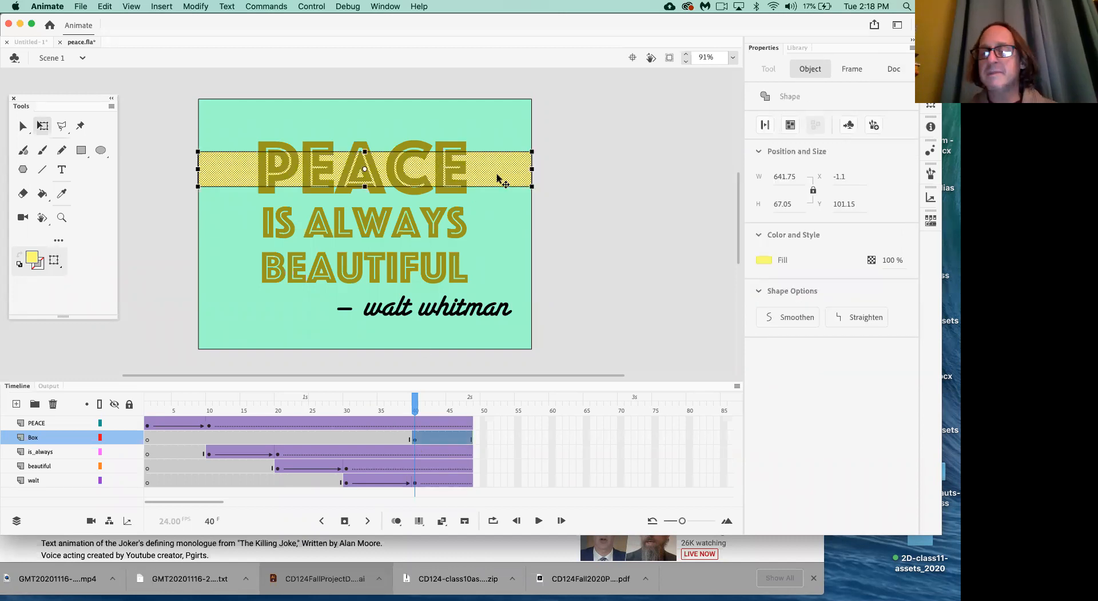
right_click(497, 178)
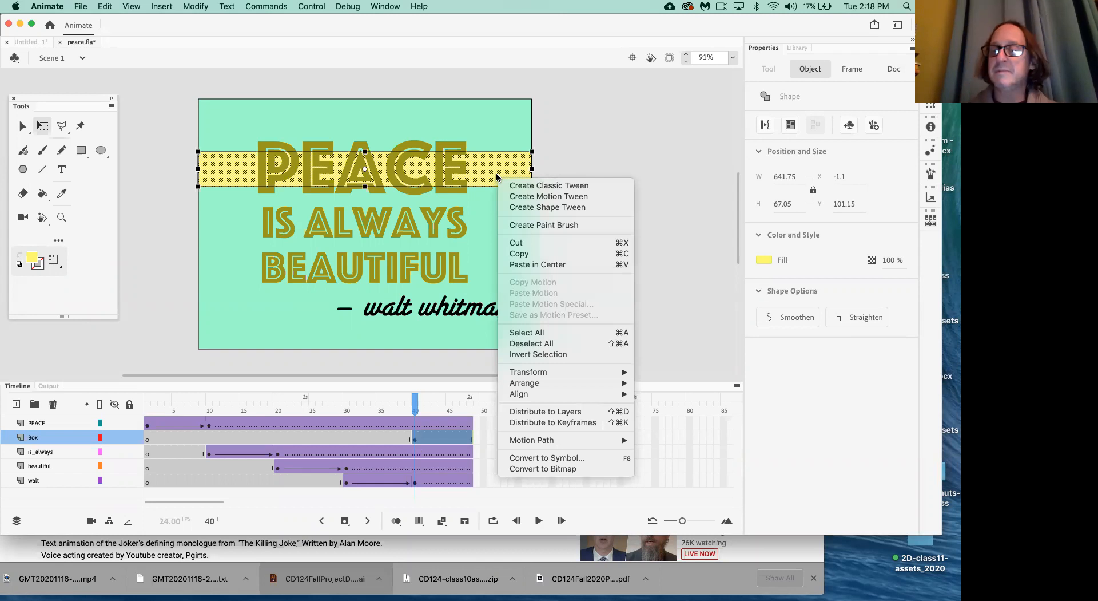
left_click(529, 456)
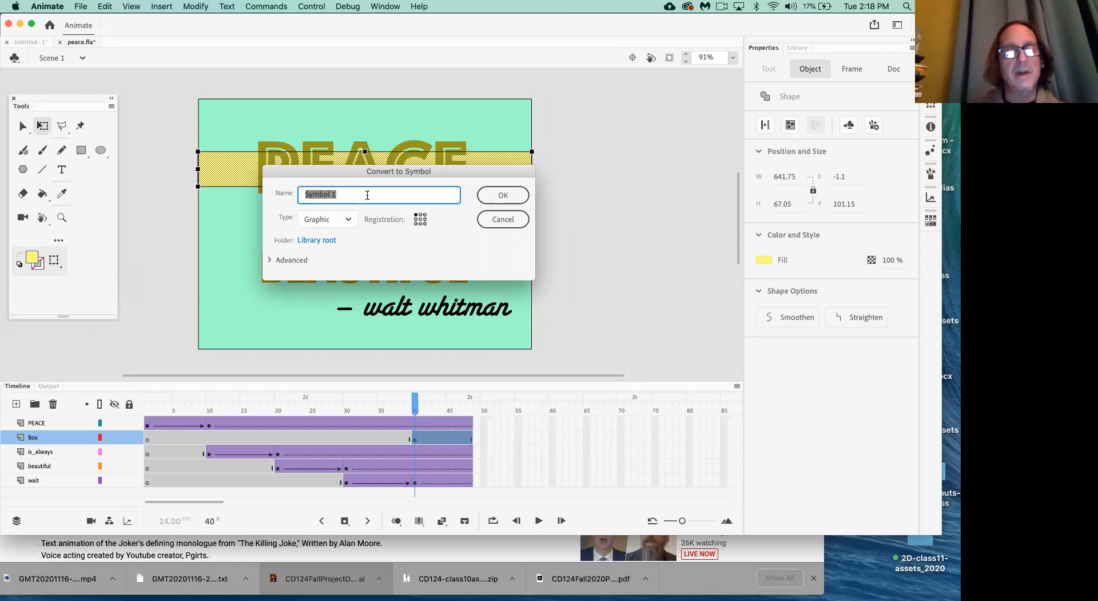
type("box")
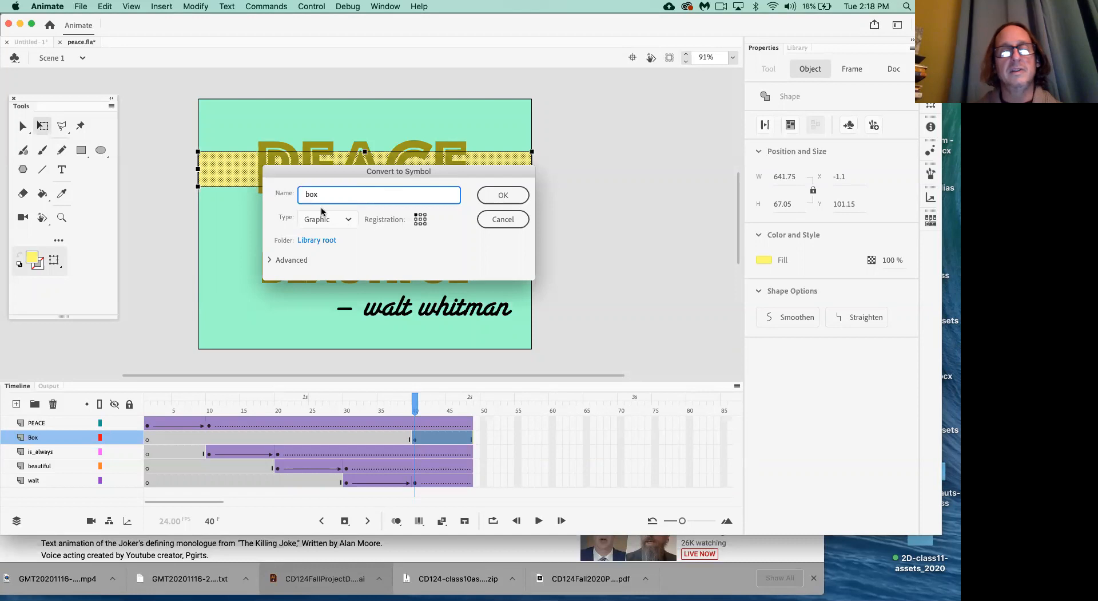
left_click(503, 195)
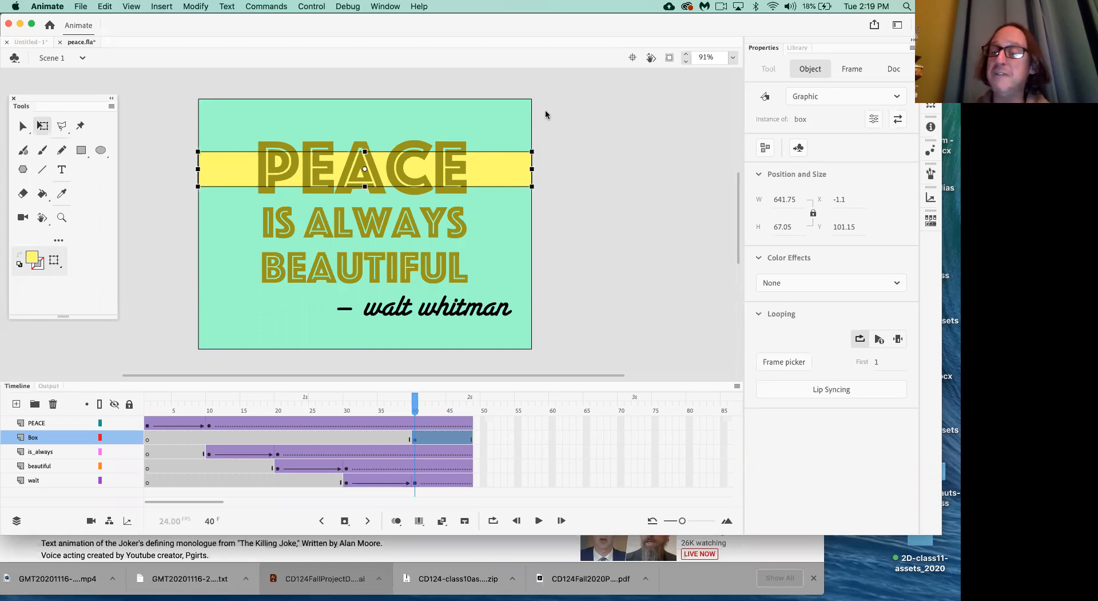
- Create a classic tween on the Box layer starting at frame 40 and insert its end keyframe at frame 48
left_click(414, 435)
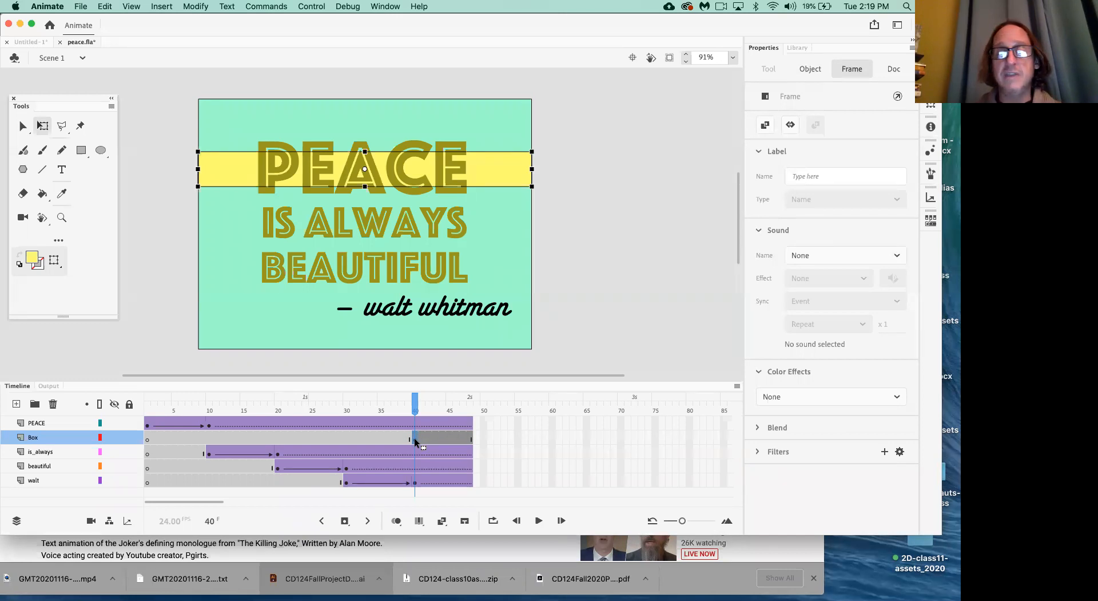
right_click(415, 438)
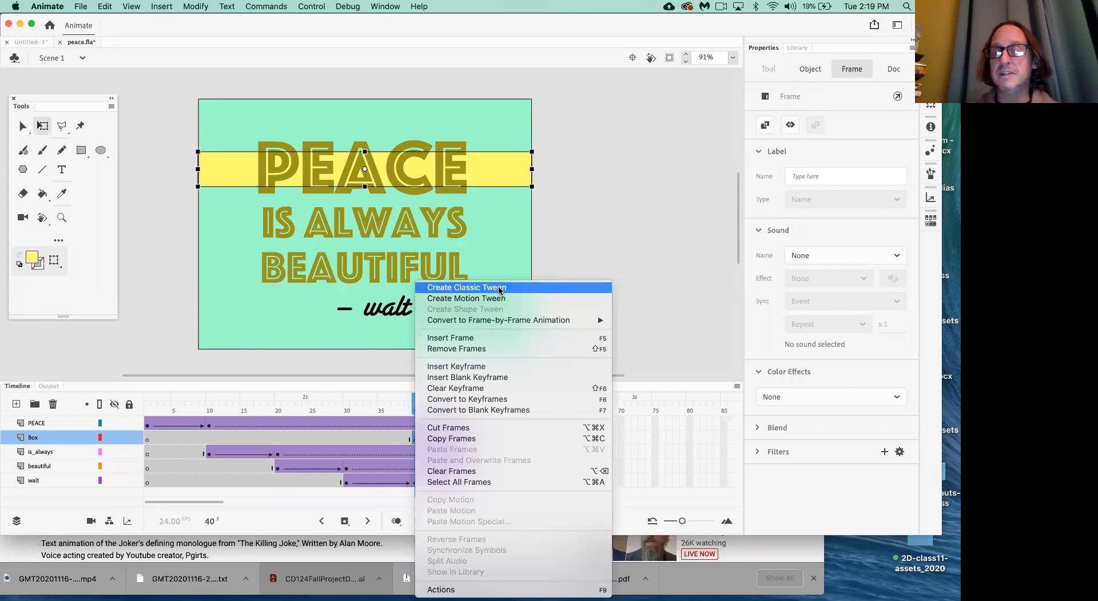
left_click(376, 363)
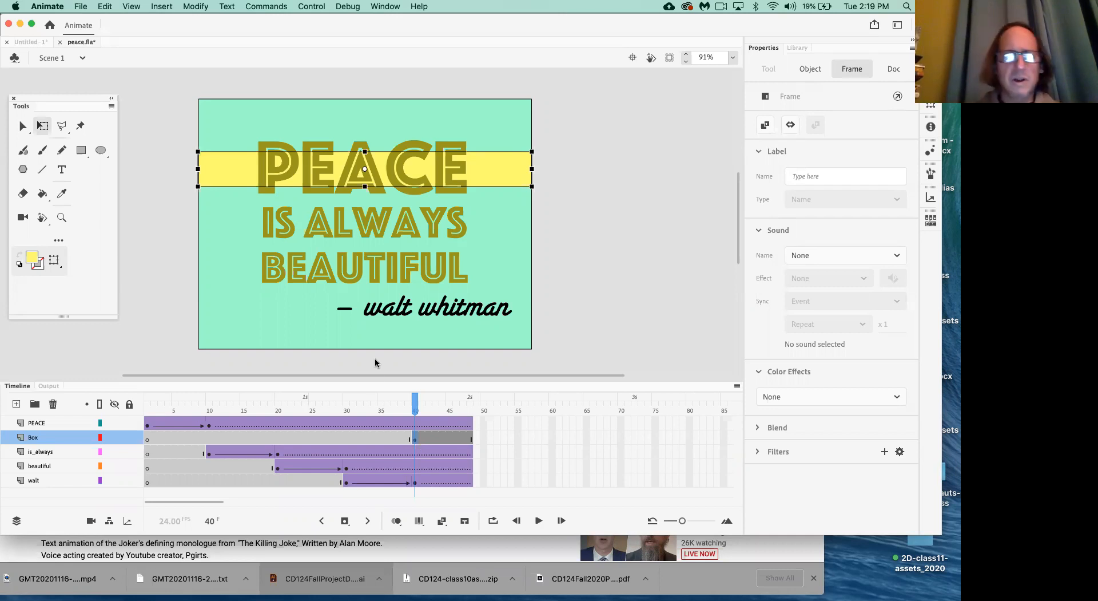
right_click(416, 438)
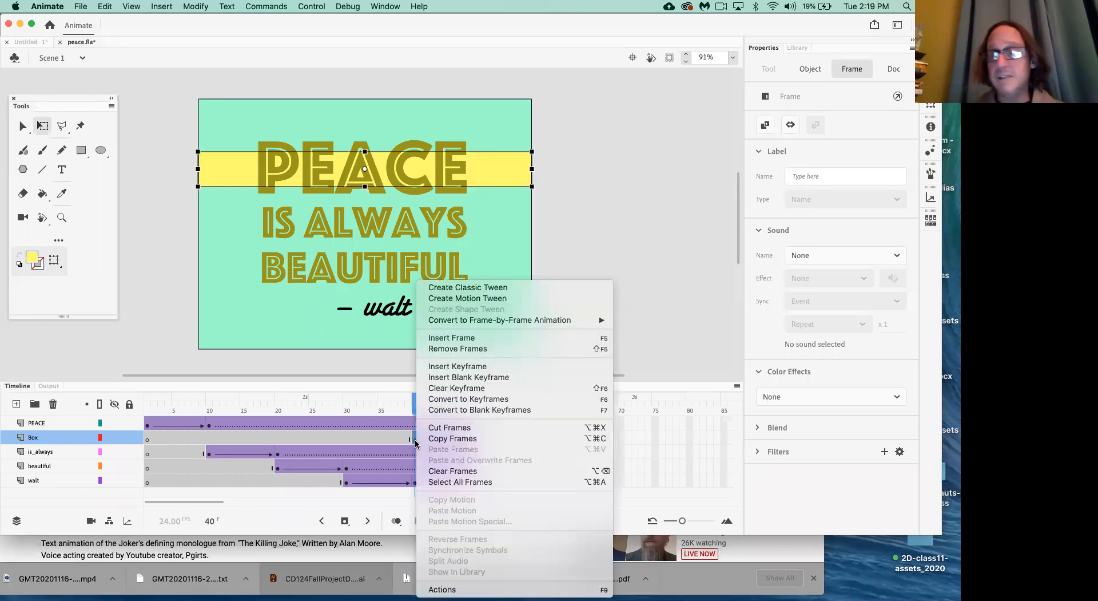
left_click(481, 293)
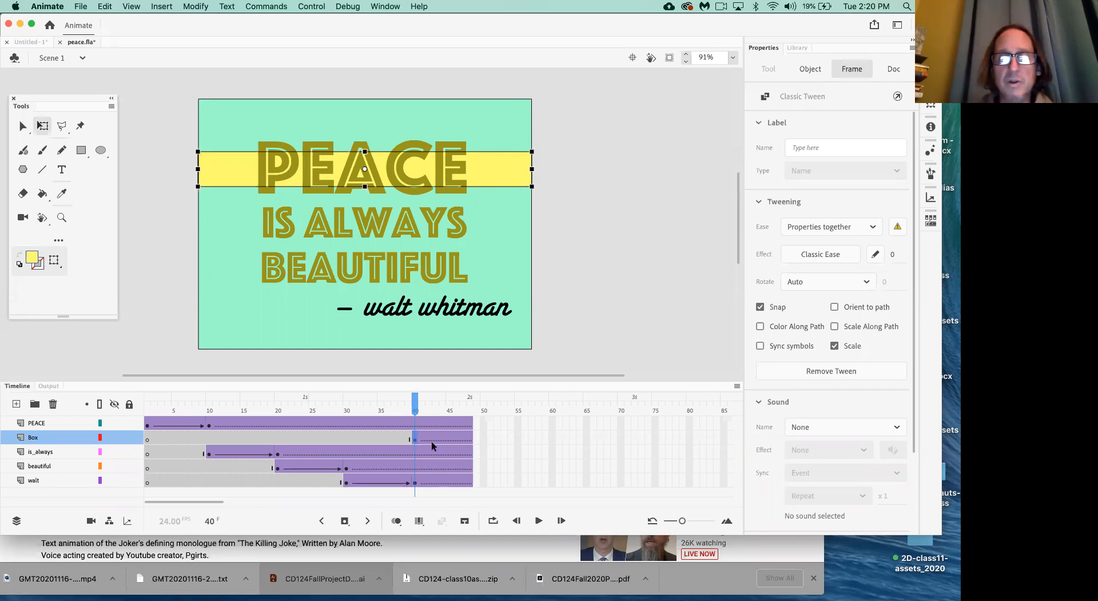
left_click(469, 435)
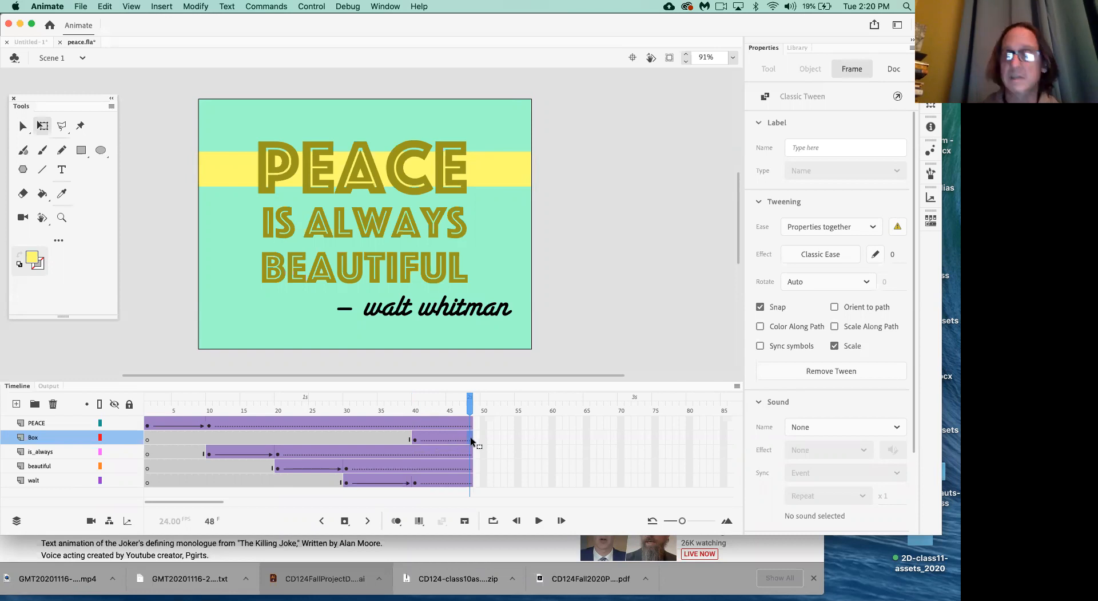
key("F6")
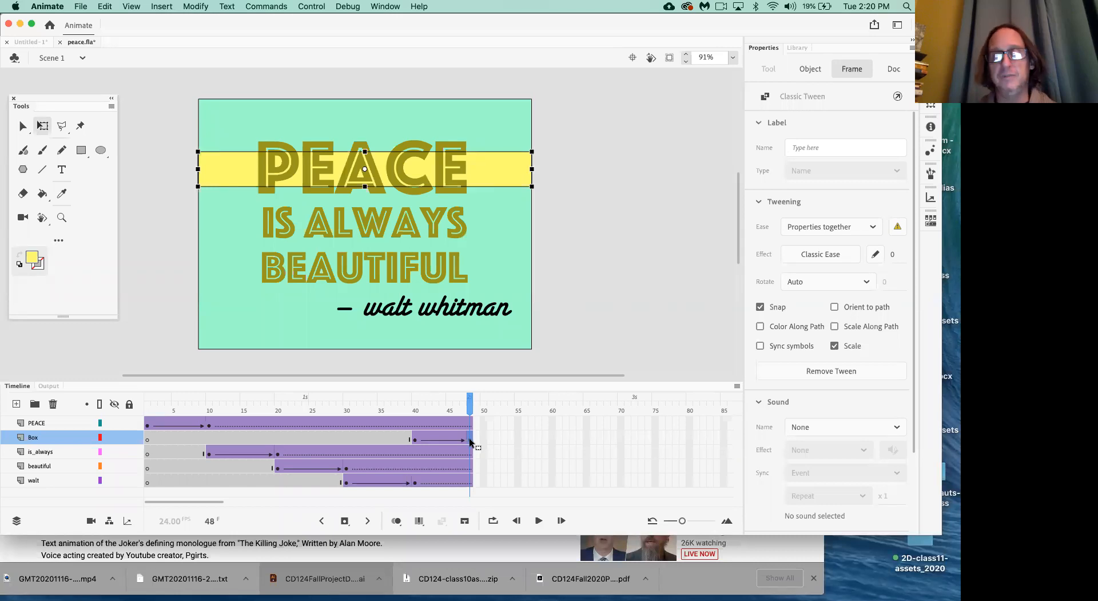
- Scale the yellow box at frame 40 down to about 44 by 25 px and play the animation from the start
left_click(415, 439)
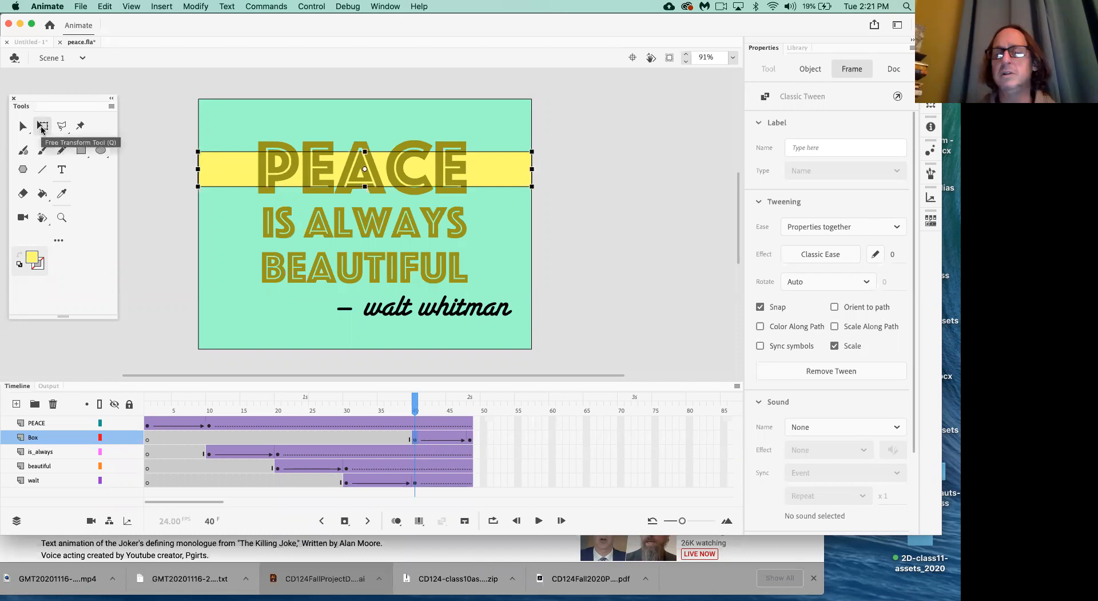
left_click_drag(532, 186, 377, 174)
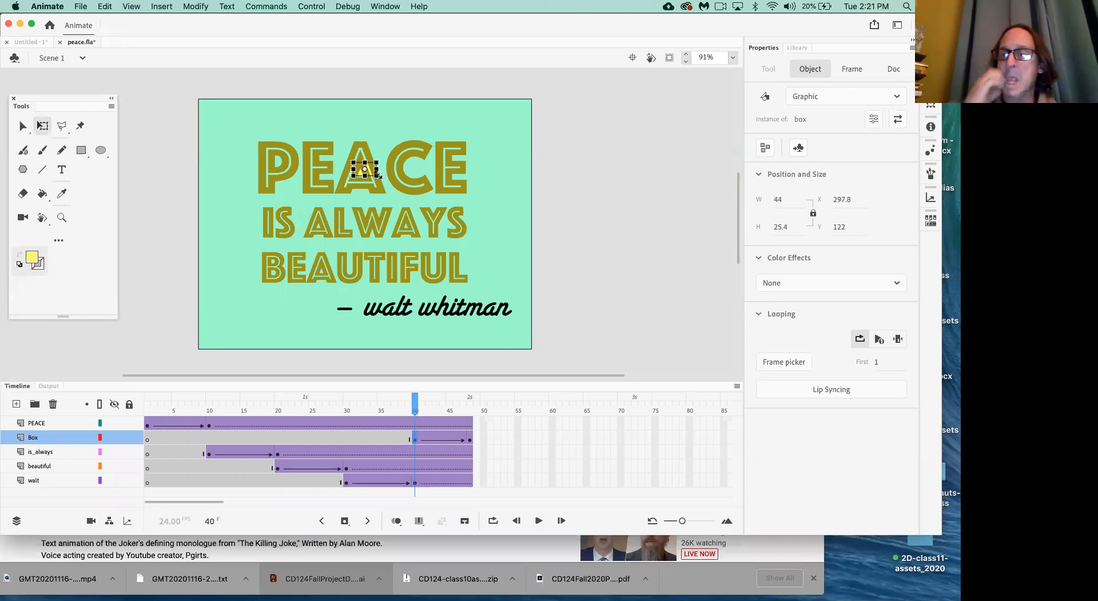
left_click_drag(416, 402, 123, 397)
key("Return")
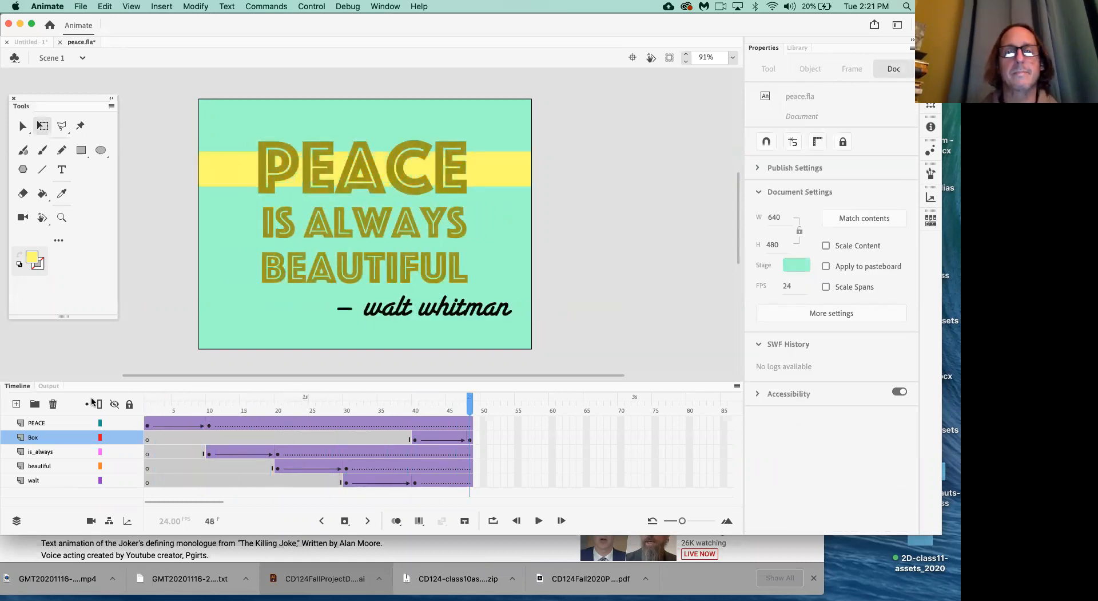
key("Return")
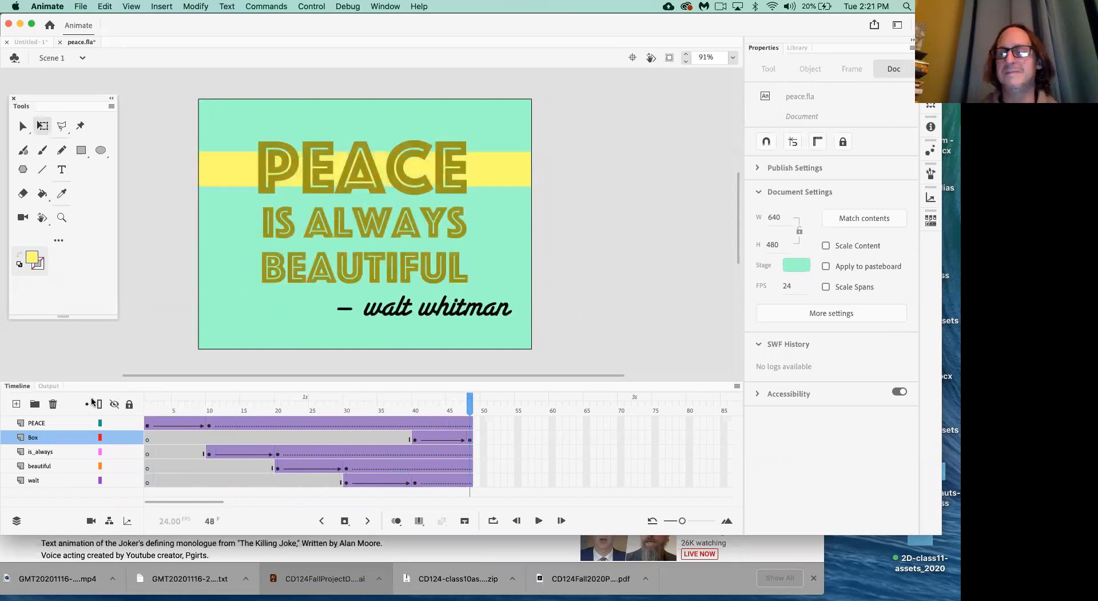
key("Return")
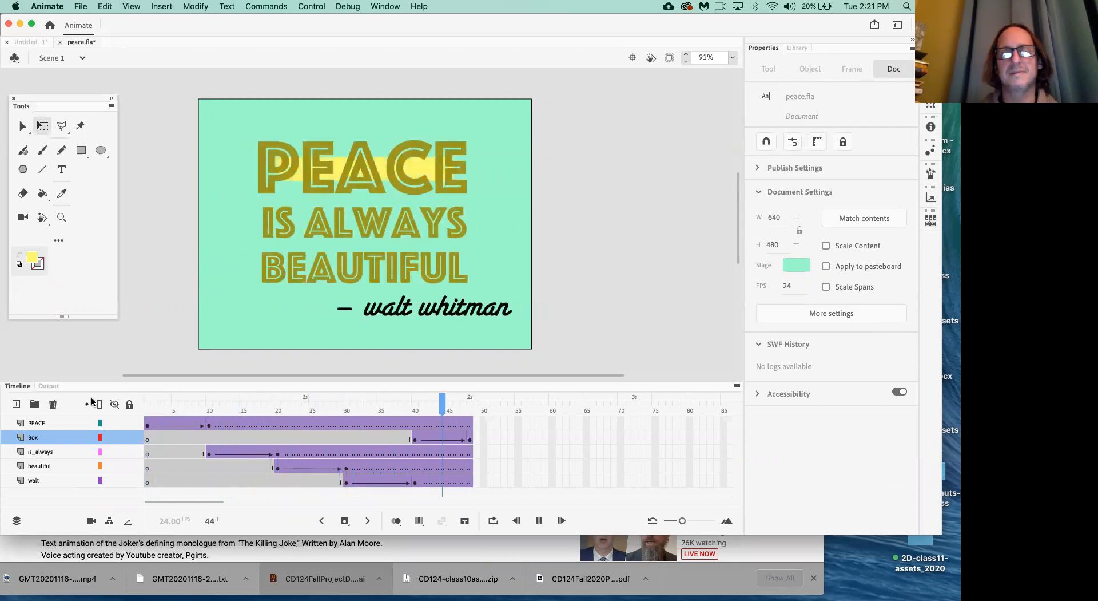
key("super+equal")
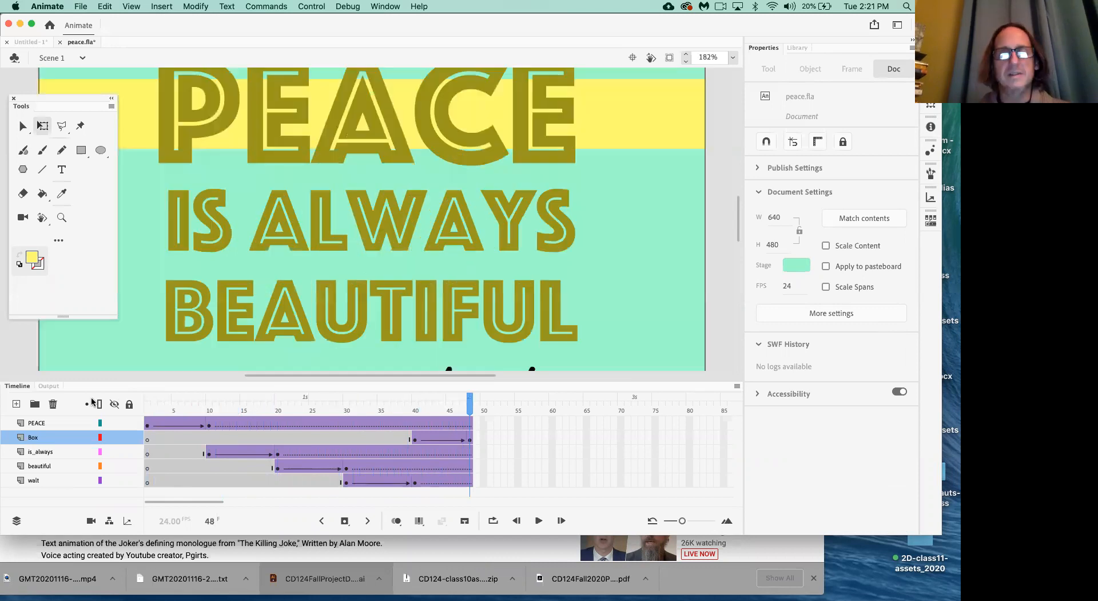
key("Return")
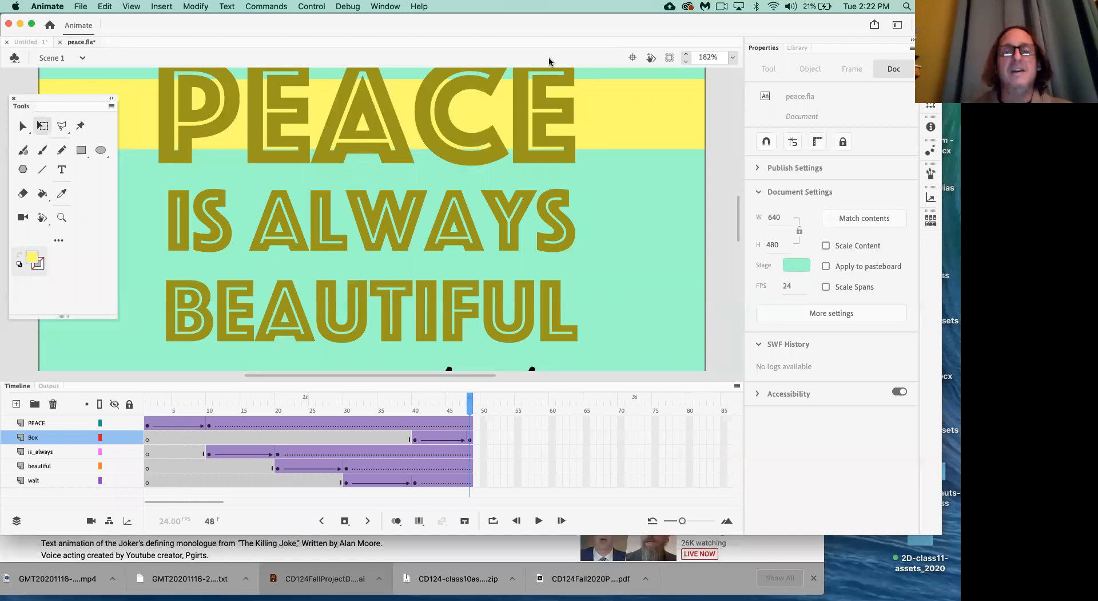
- Create a new Standard 640 × 480 document at 24 fps for ActionScript 3.0
key("super+n")
left_click_drag(391, 129, 175, 113)
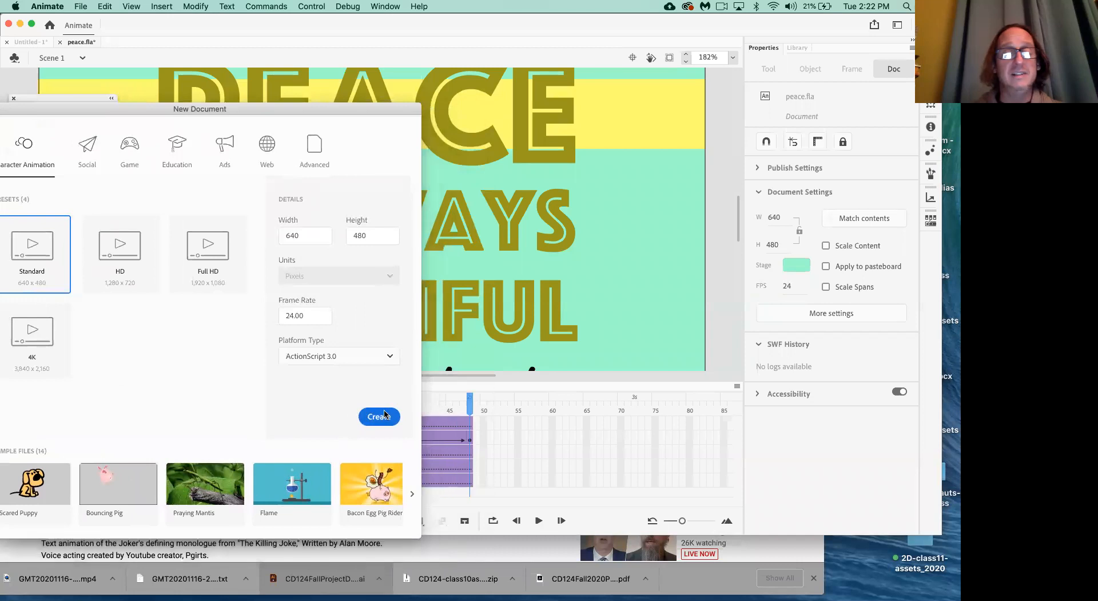
left_click(380, 416)
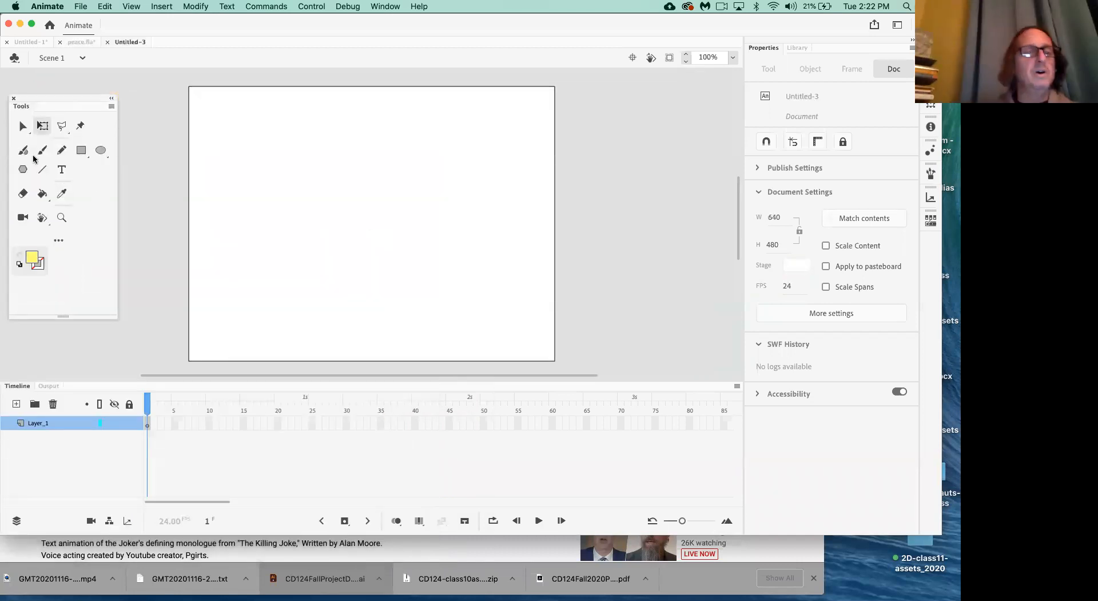
- Draw a strokeless rectangle about 149 by 218 px in the left half of the stage and fill it red
left_click(80, 150)
mouse_move(222, 172)
left_mouse_down()
mouse_move(268, 289)
mouse_move(307, 297)
left_mouse_up()
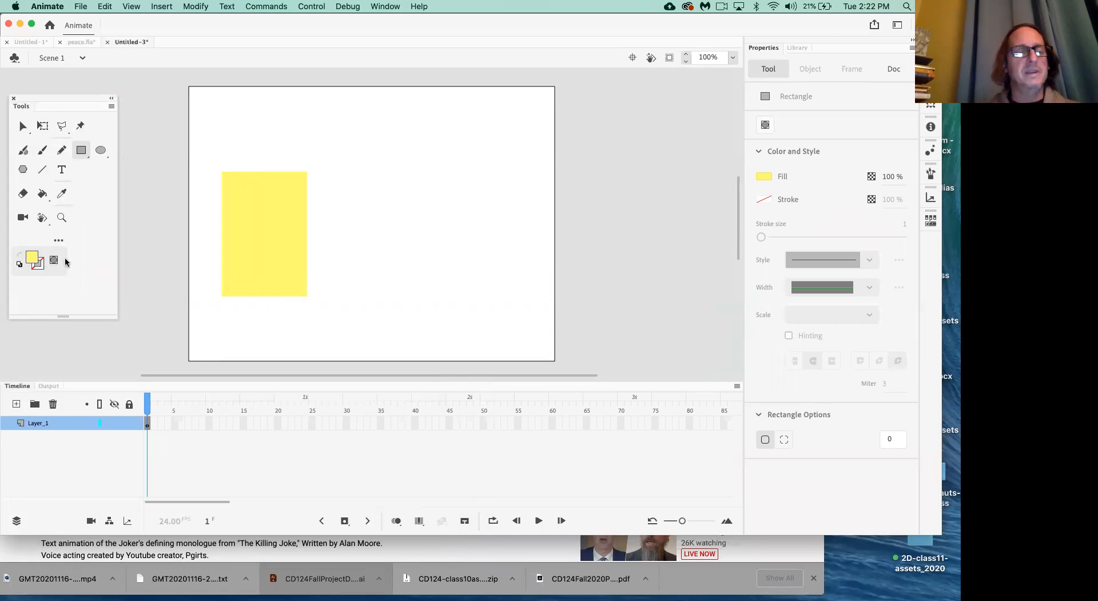
left_click(249, 246, "super")
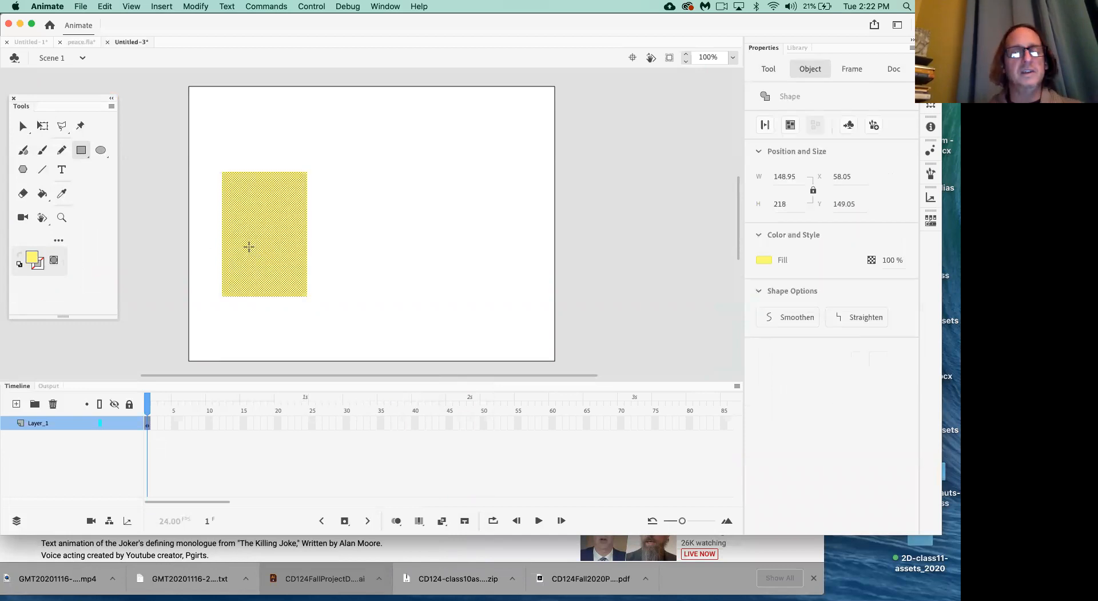
left_click(34, 255)
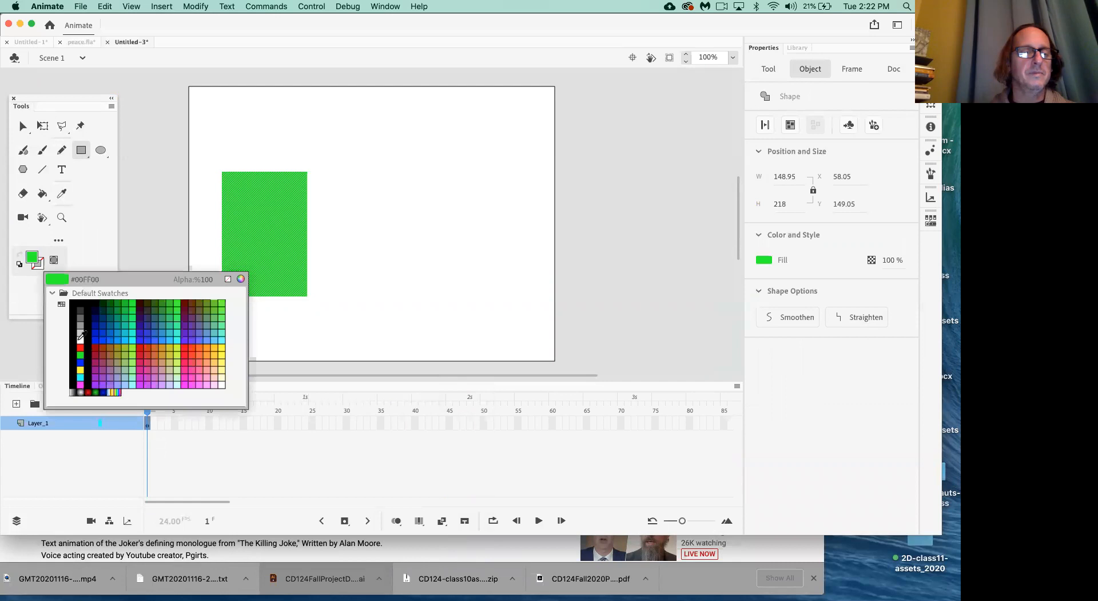
left_click(86, 341)
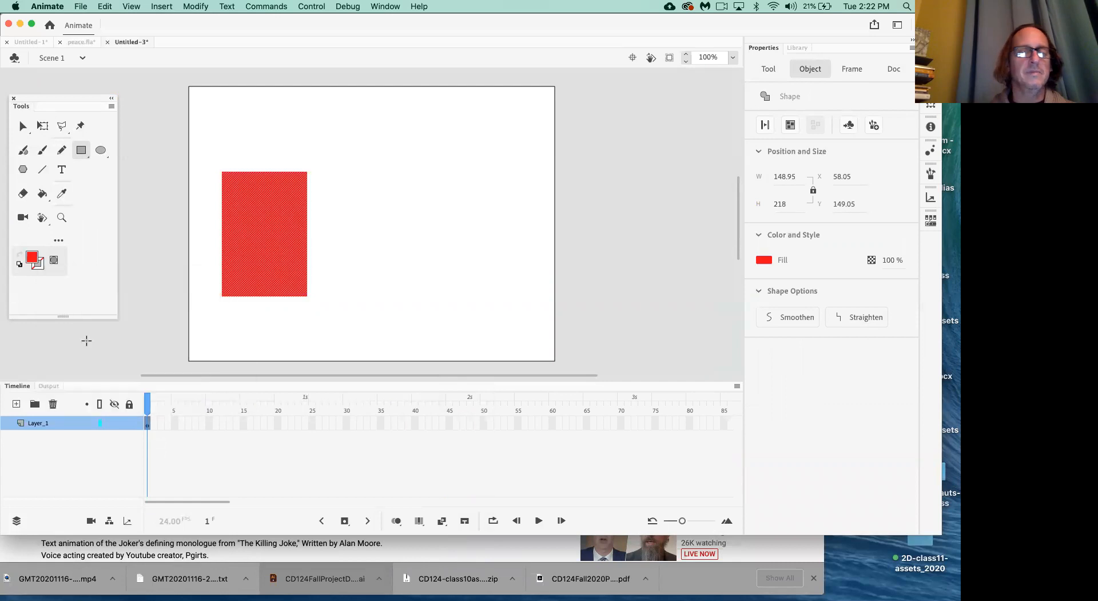
- Convert the red rectangle to a Graphic symbol, keeping the default name
right_click(260, 264)
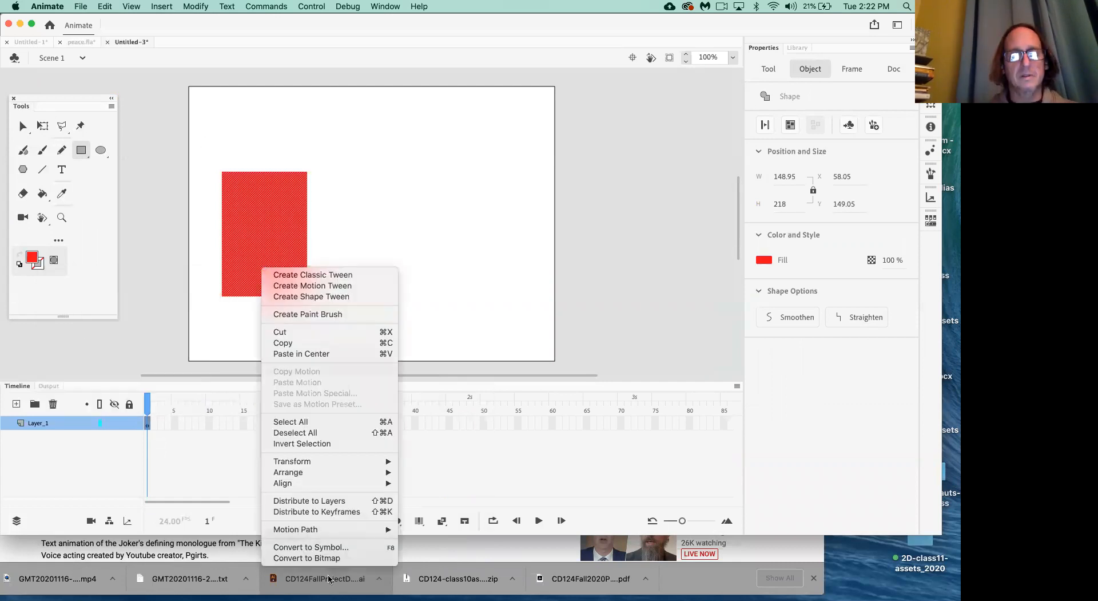
left_click(332, 546)
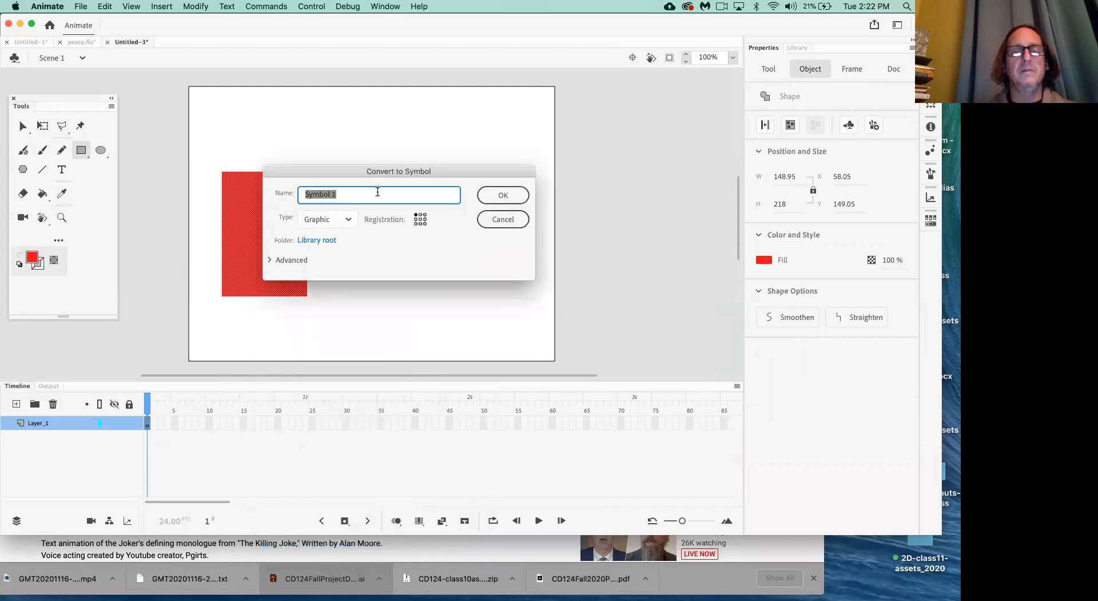
left_click_drag(380, 172, 192, 267)
left_click(312, 288)
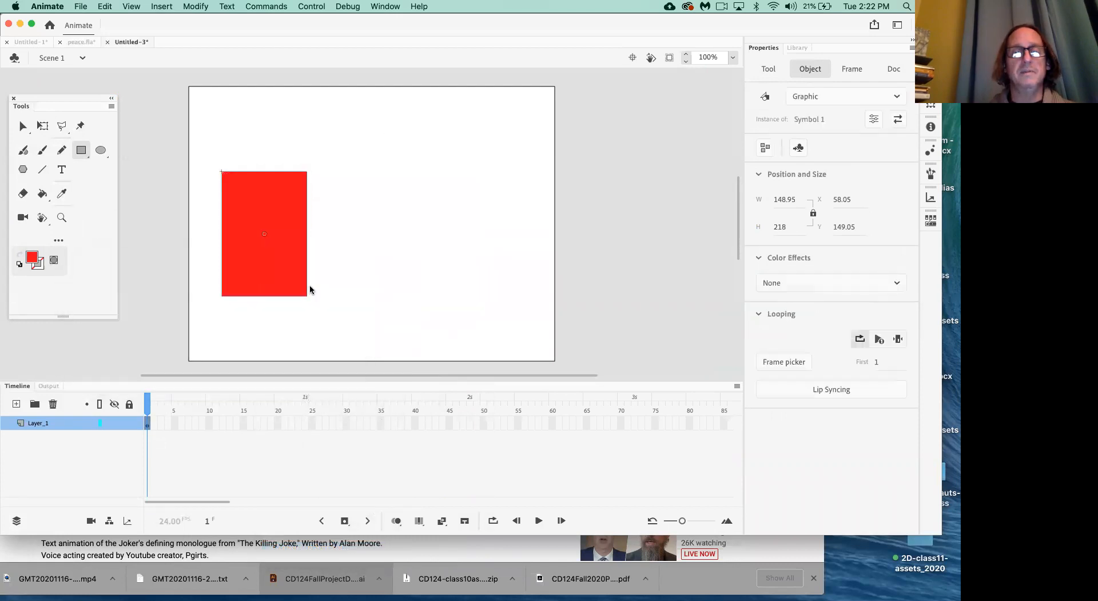
- Create a classic tween for the red rectangle starting at frame 1
left_click(146, 424)
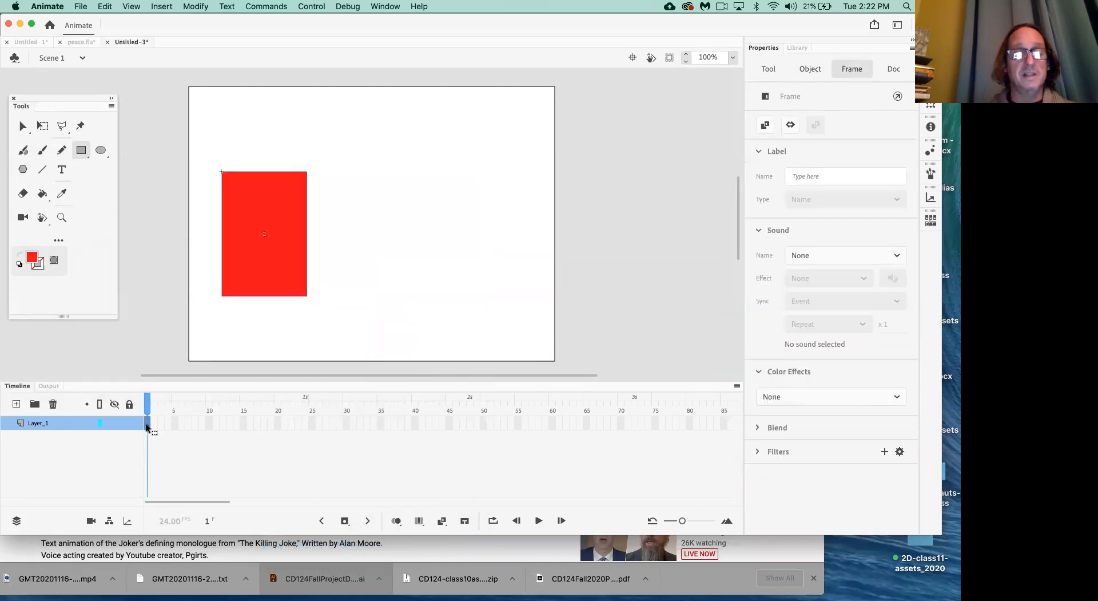
right_click(146, 424)
left_click(236, 288)
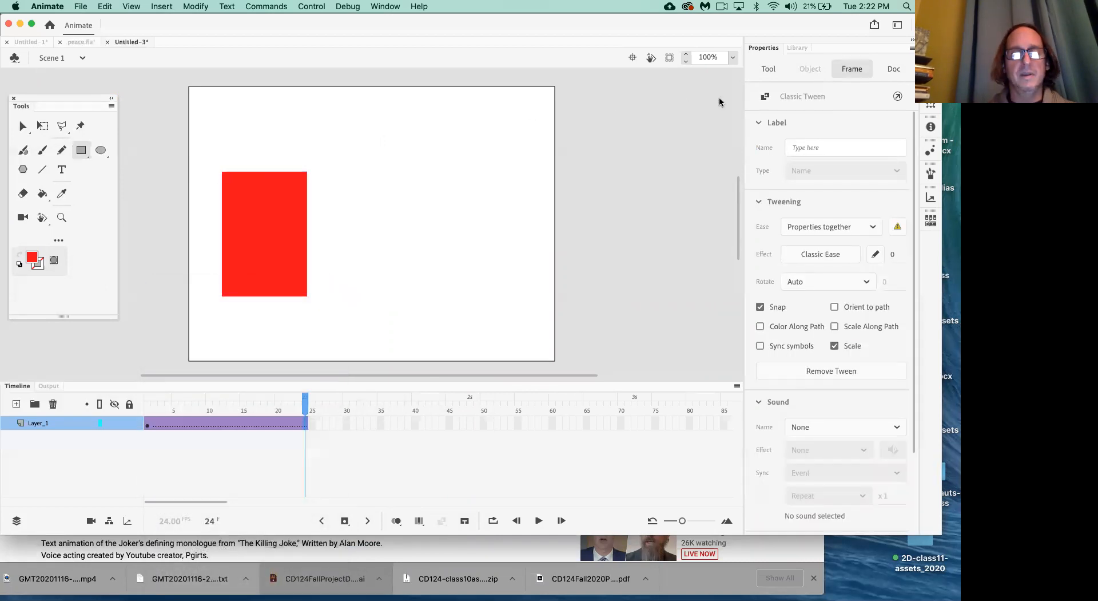
- Move the red rectangle to the right half of the stage at frame 24 and play the tween
left_click_drag(221, 412, 306, 380)
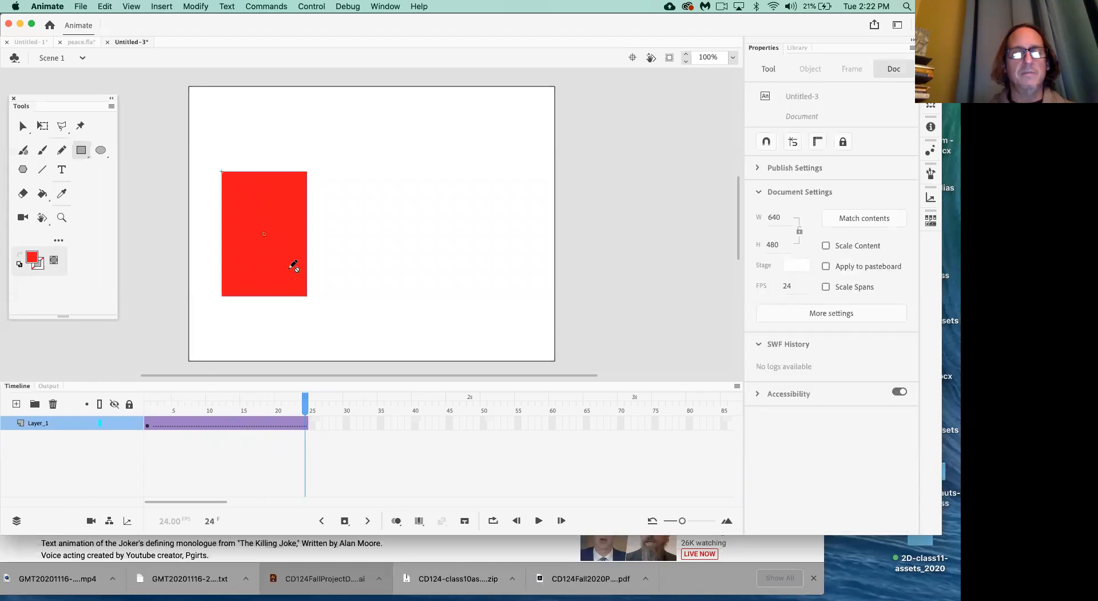
left_click(23, 129)
left_click_drag(264, 250, 468, 267)
left_click_drag(171, 411, 121, 405)
key("Return")
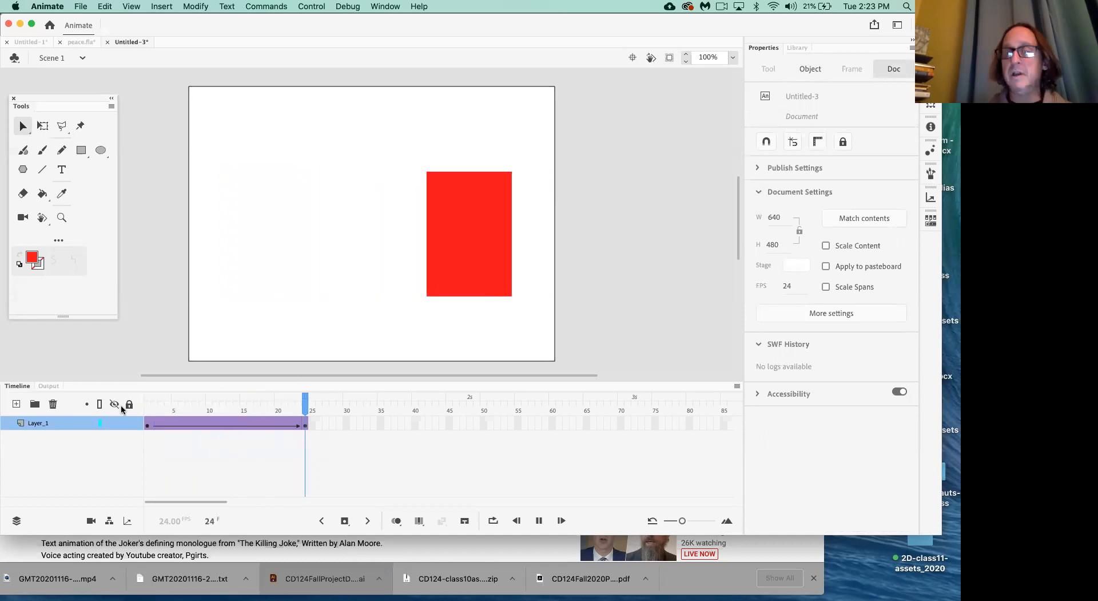
- Free-transform the red rectangle at frame 1 to about 19 px wide around its centre and play the tween
left_click(150, 423)
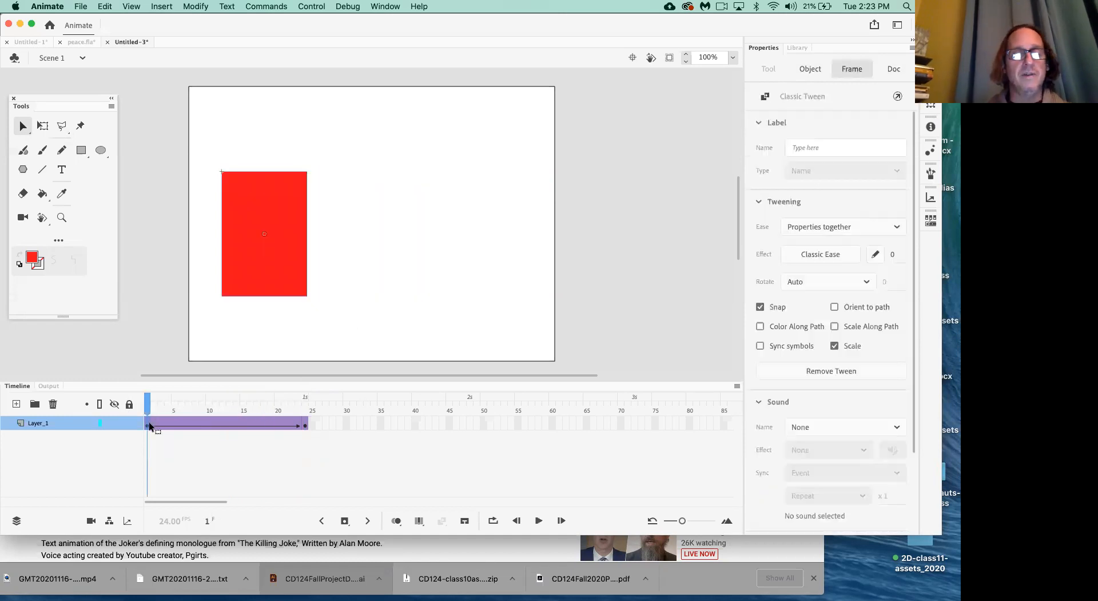
left_click(43, 125)
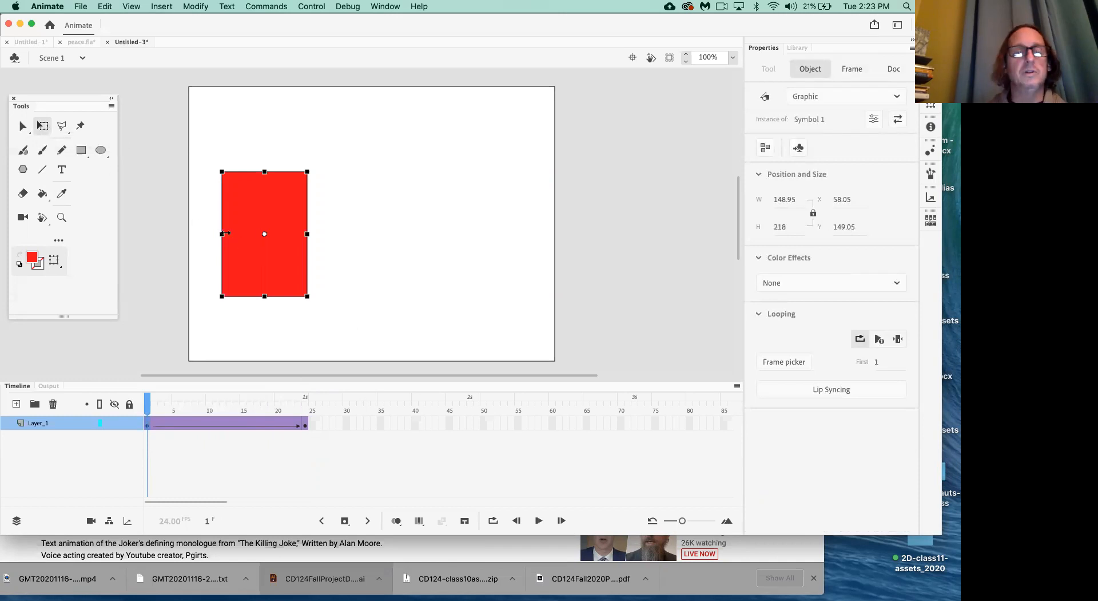
left_click_drag(223, 233, 262, 234)
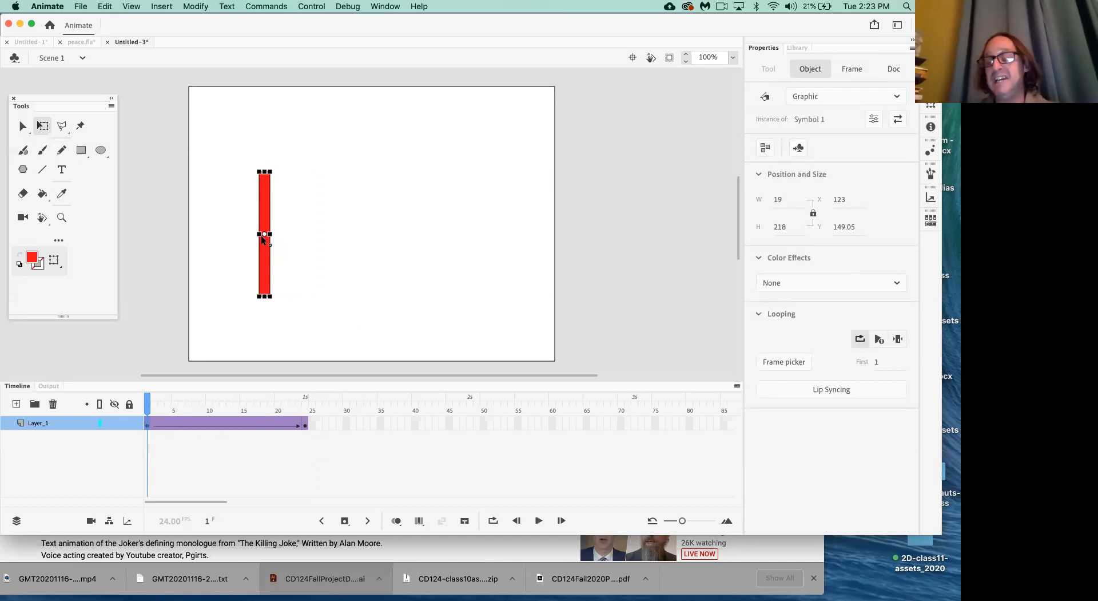
left_click(266, 308)
key("Return")
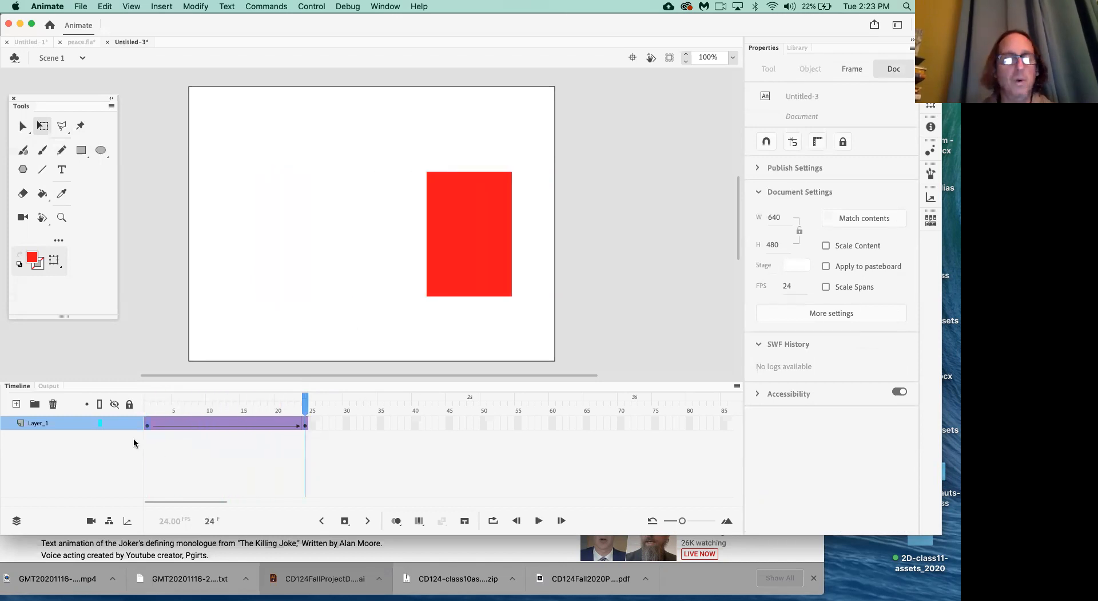
- Flip the red rectangle horizontally at frame 1 by stretching its side past the centre to about 117 px wide, and replay the tween
left_click(148, 425)
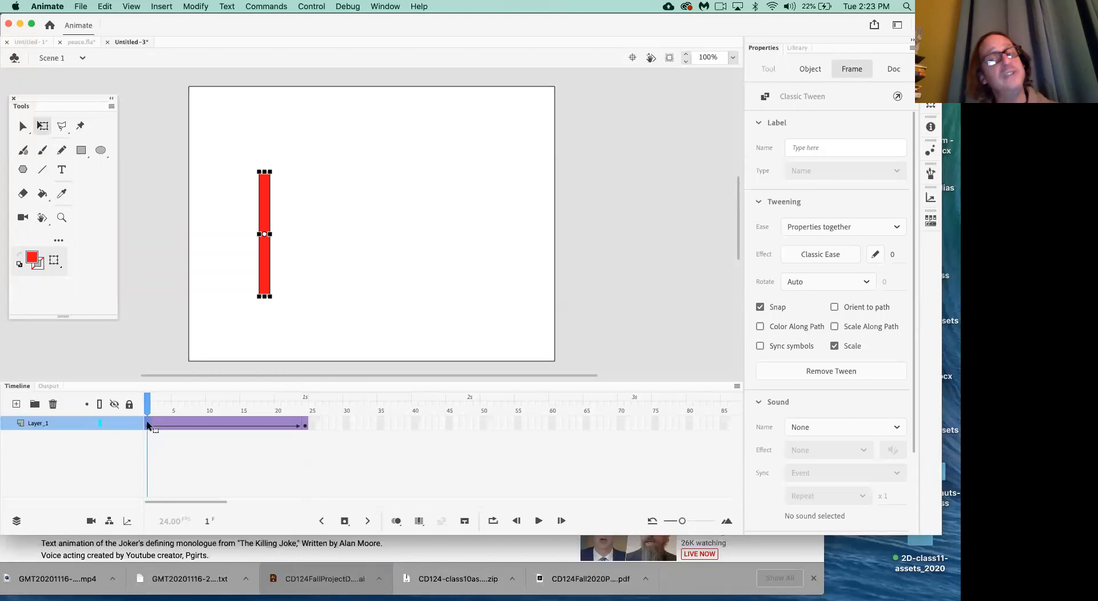
left_click_drag(268, 234, 298, 231)
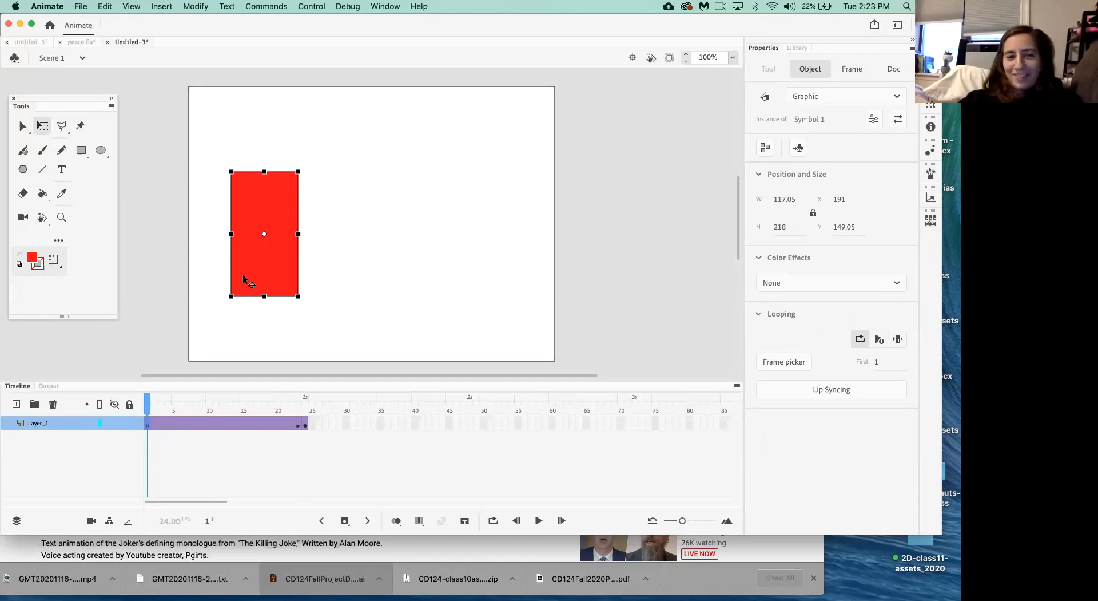
left_click(149, 411)
key("Return")
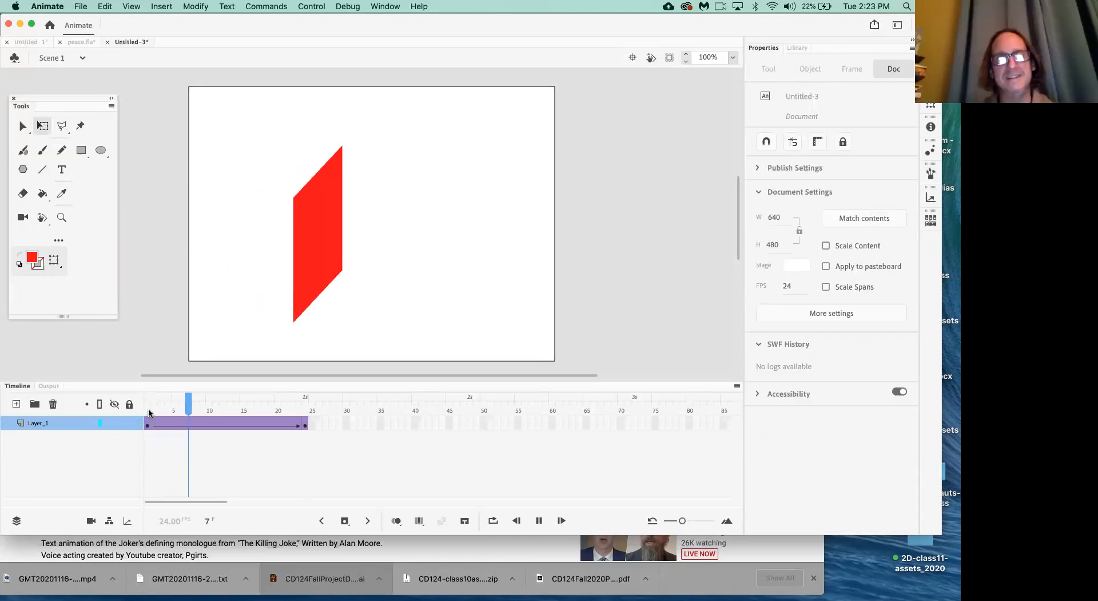
key("Return")
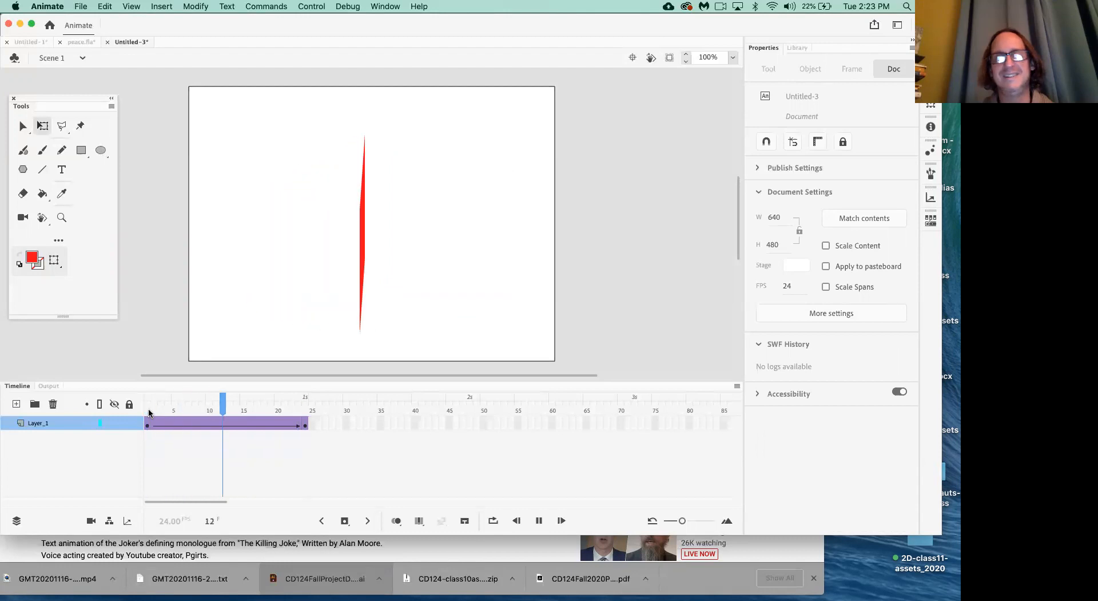
key("Return")
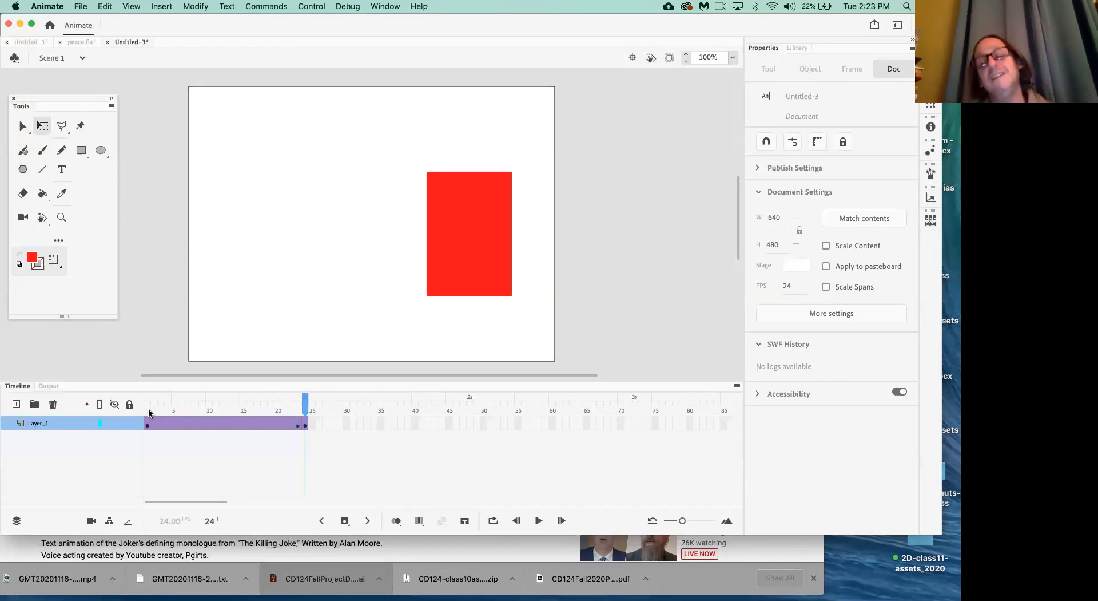
left_click(152, 411)
left_click(148, 412)
key("Return")
key("Return")
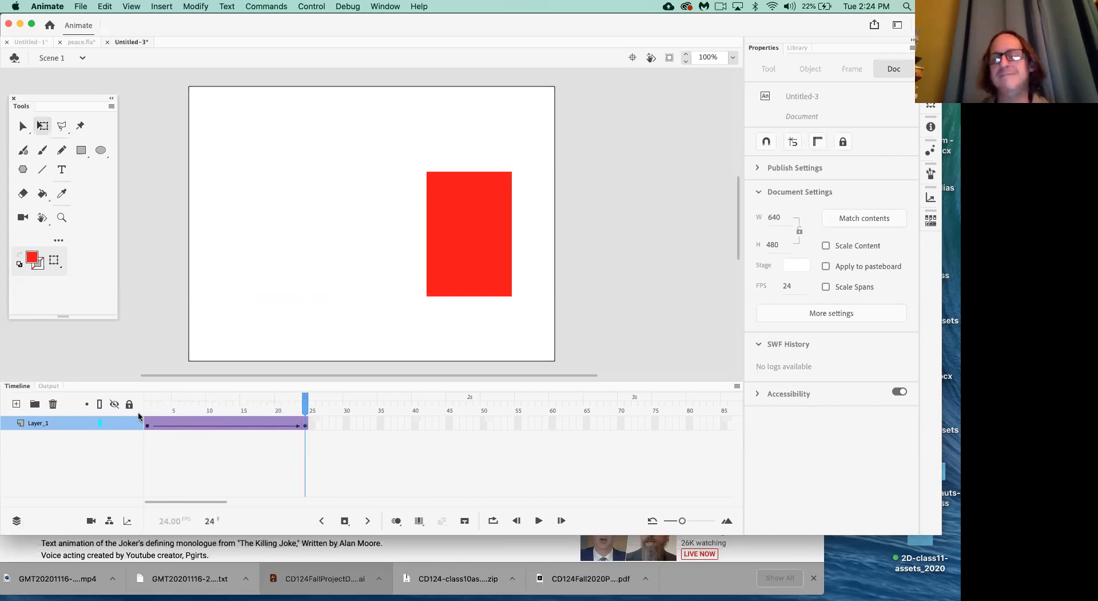
- Return to the peace.fla document and lengthen the Box layer's tween by inserting frames at frame 43
left_click(81, 44)
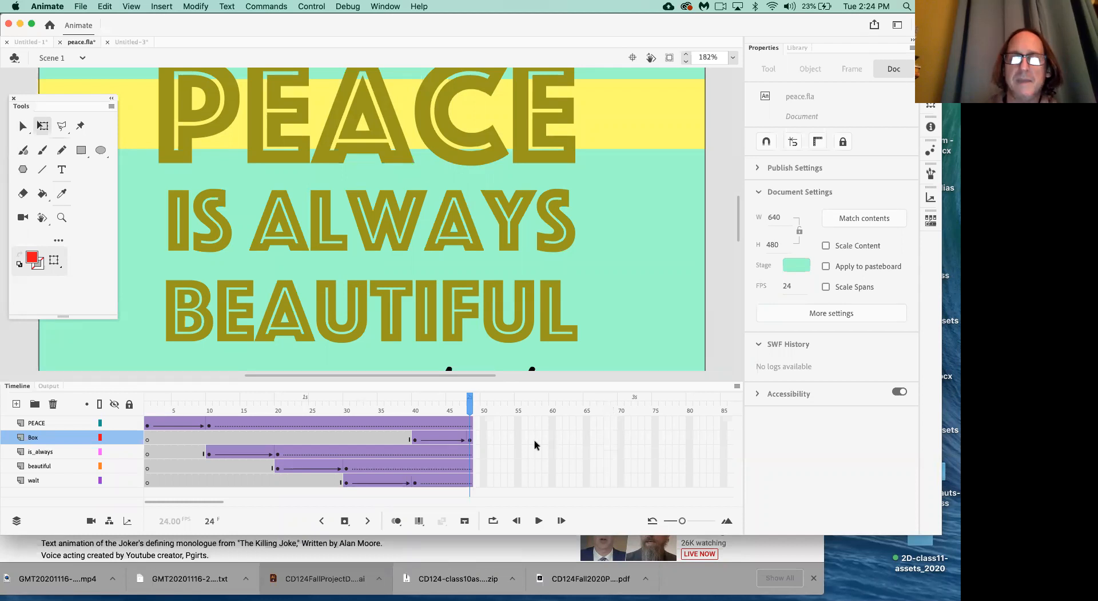
left_click(441, 439)
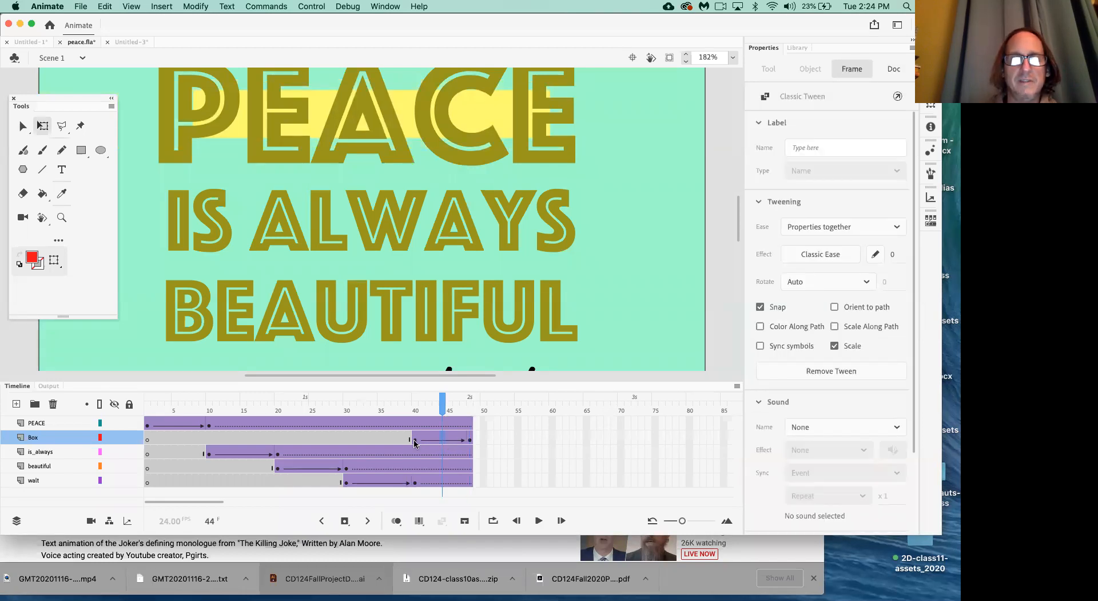
left_click(414, 438)
left_click(470, 439)
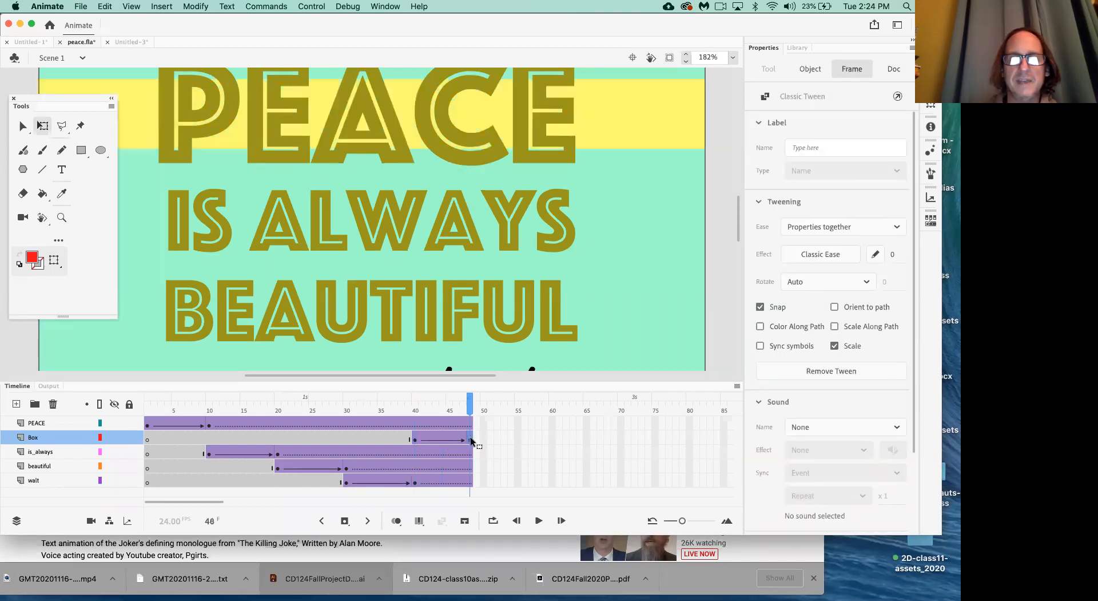
left_click(437, 438)
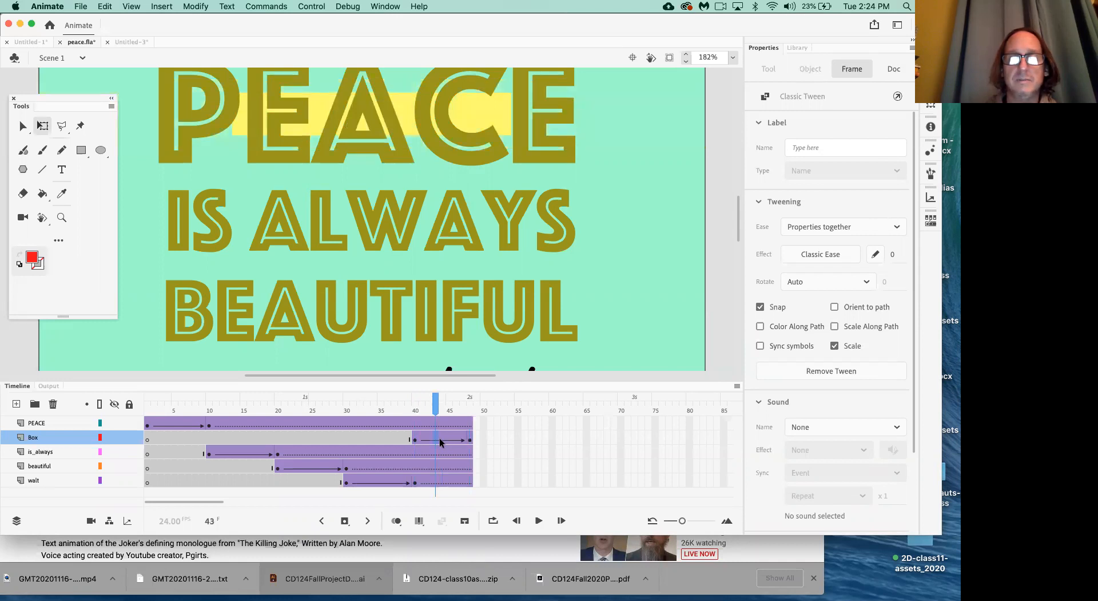
key("F5")
key("F5")
key("F5")
key("F5")
key("F5")
key("F5")
key("F5")
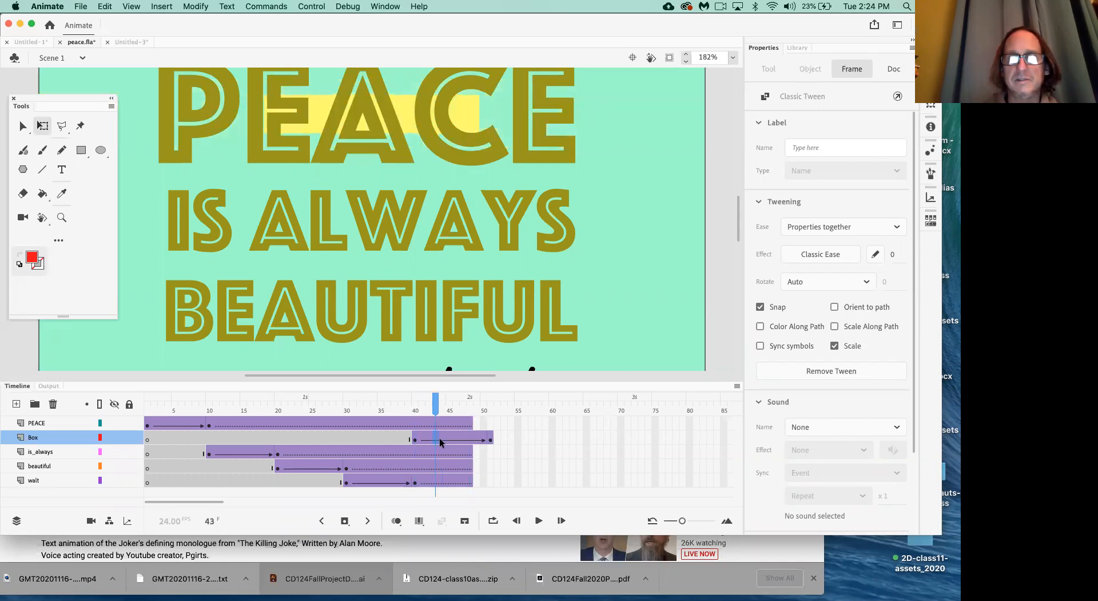
- Insert more frames into the Box layer's tween so that its end keyframe falls at frame 60
key("F5")
key("F5")
key("F5")
key("F5")
key("F5")
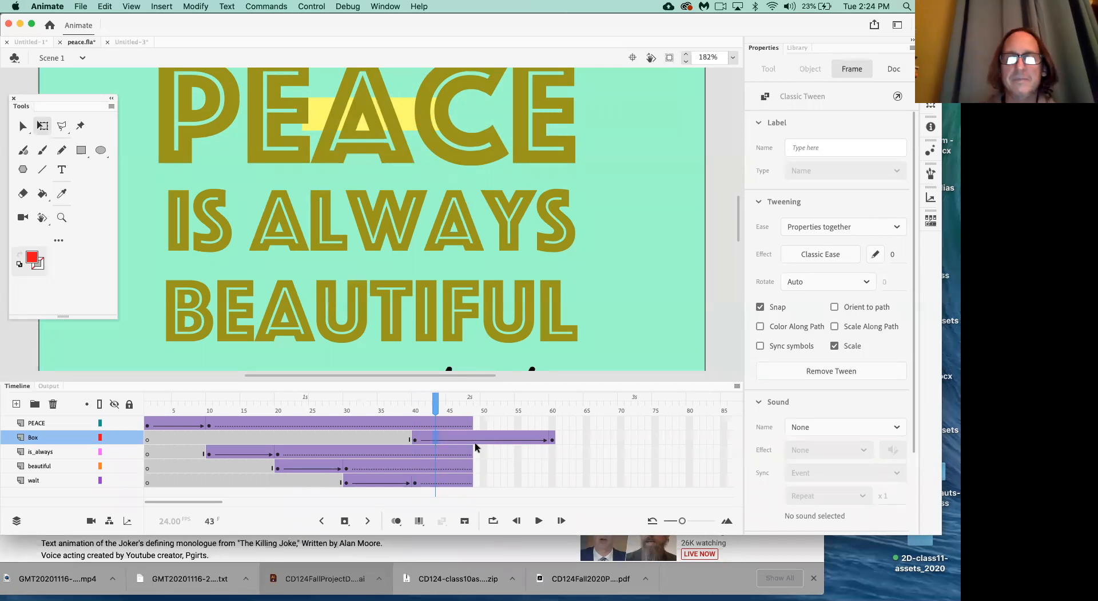
- Rewind to the first frame and play the animation through to frame 60, replaying it to check the box growth
left_click(435, 406)
left_click_drag(435, 409, 138, 391)
left_click(474, 499)
key("Return")
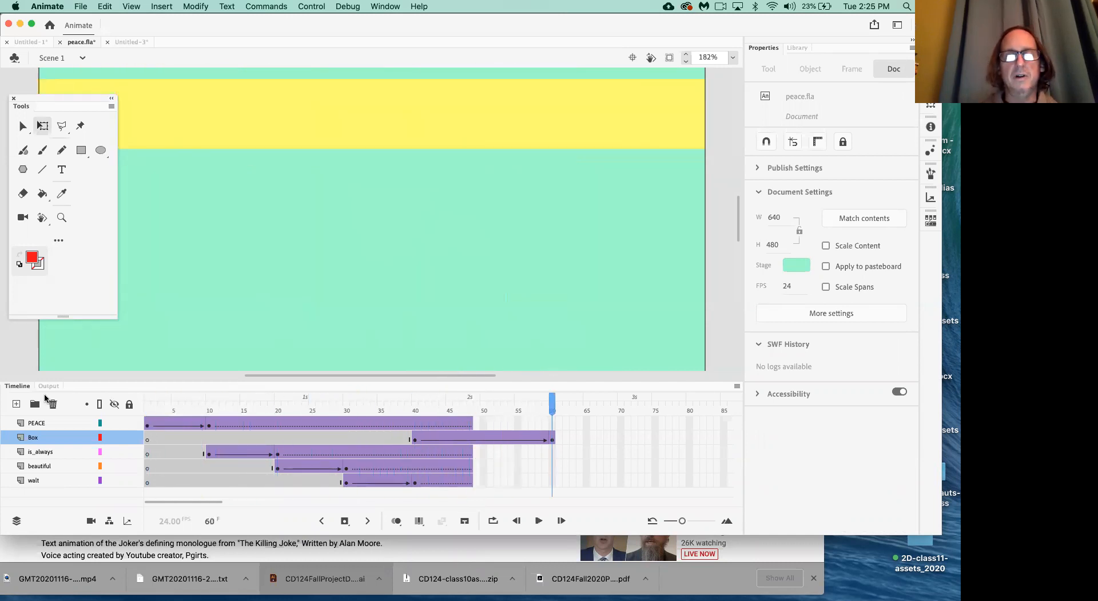
key("Return")
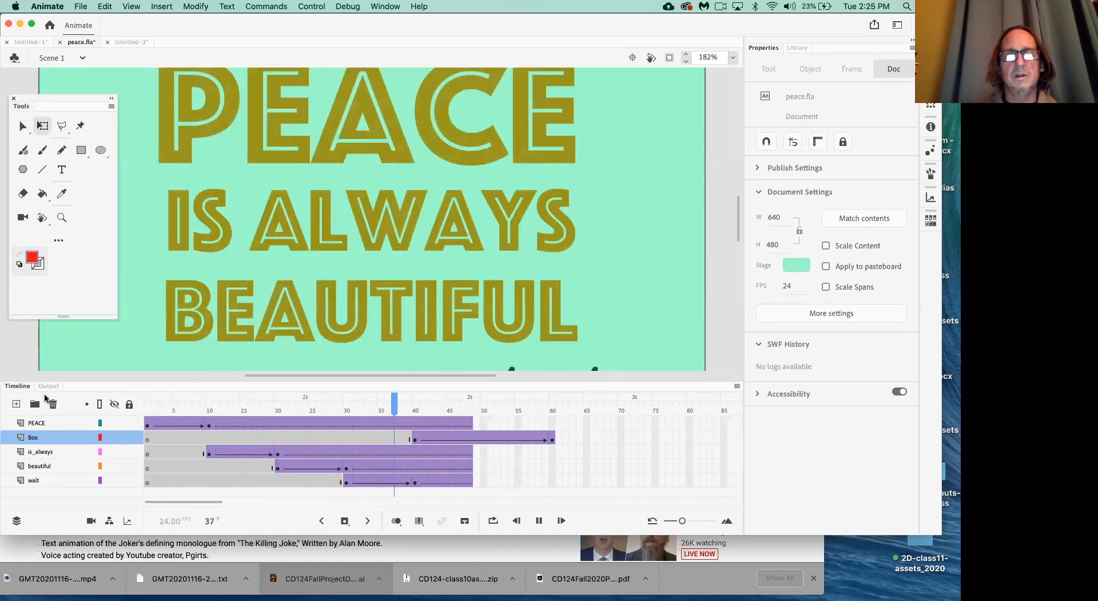
key("Return")
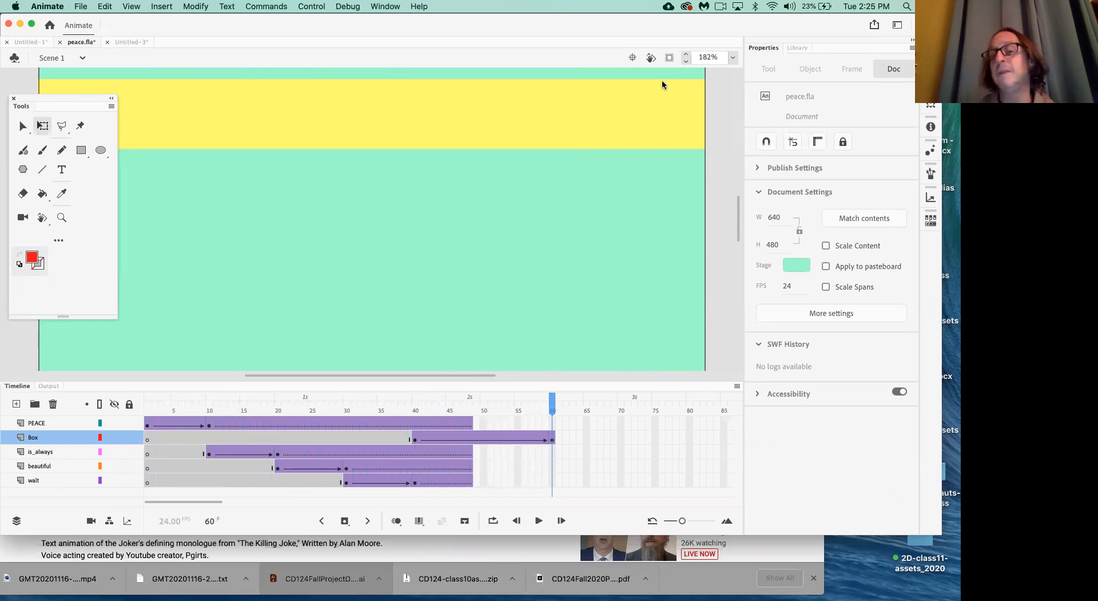
- Extend the PEACE, is_always, beautiful and walt layers to frame 60 and save the document
left_click(492, 439)
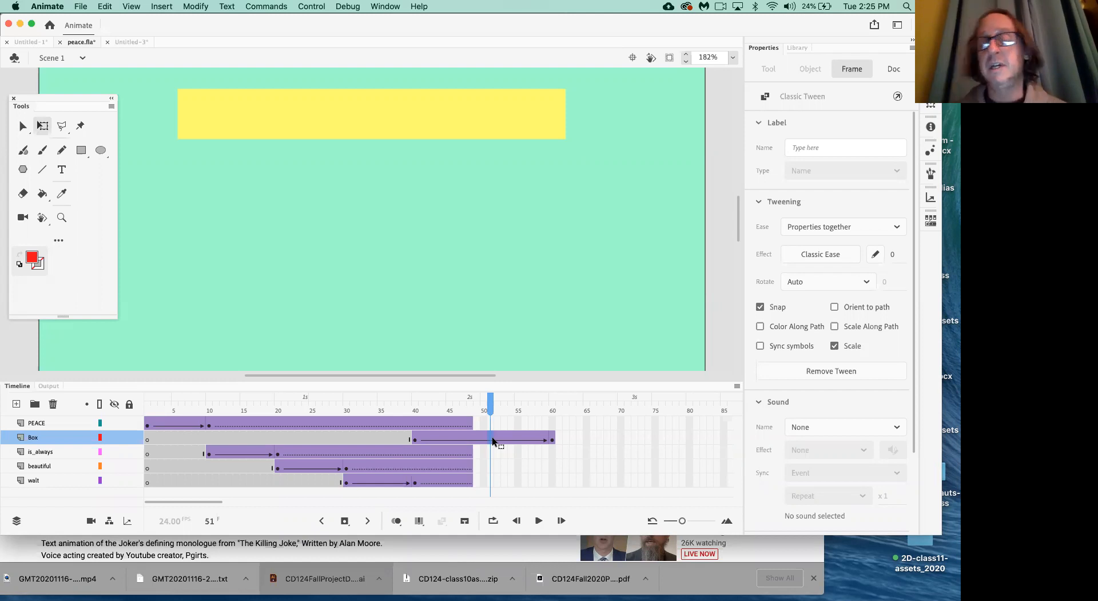
left_click(552, 424)
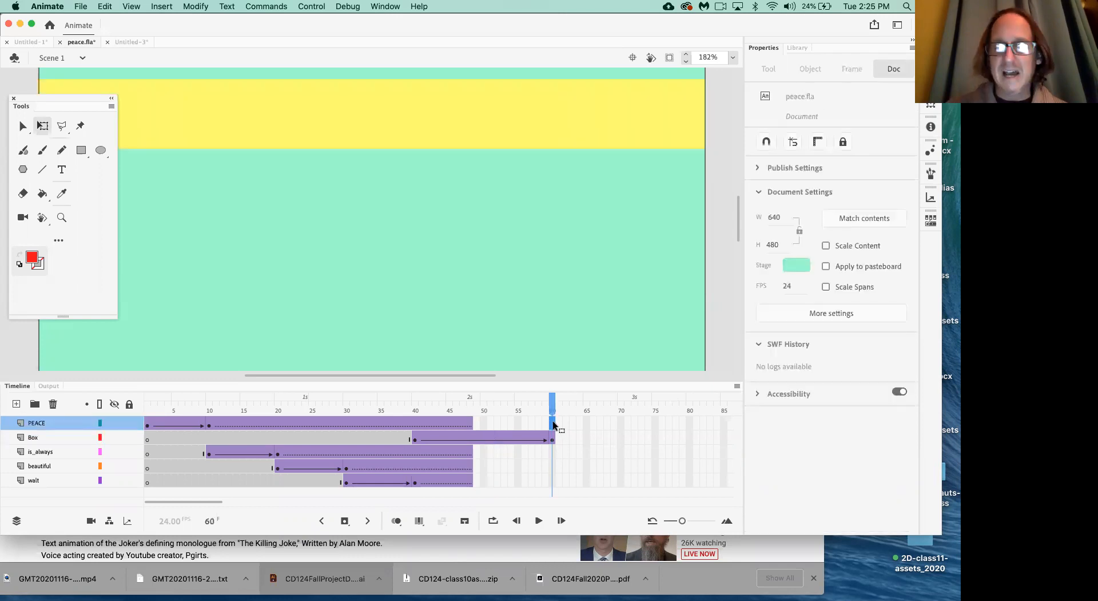
key("F5")
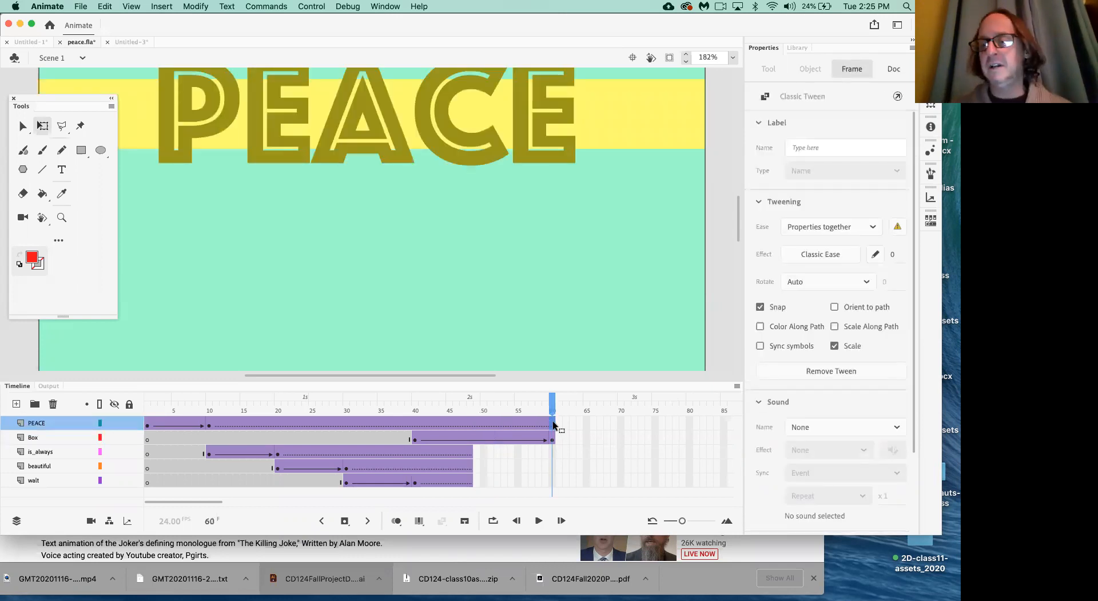
left_click(553, 451)
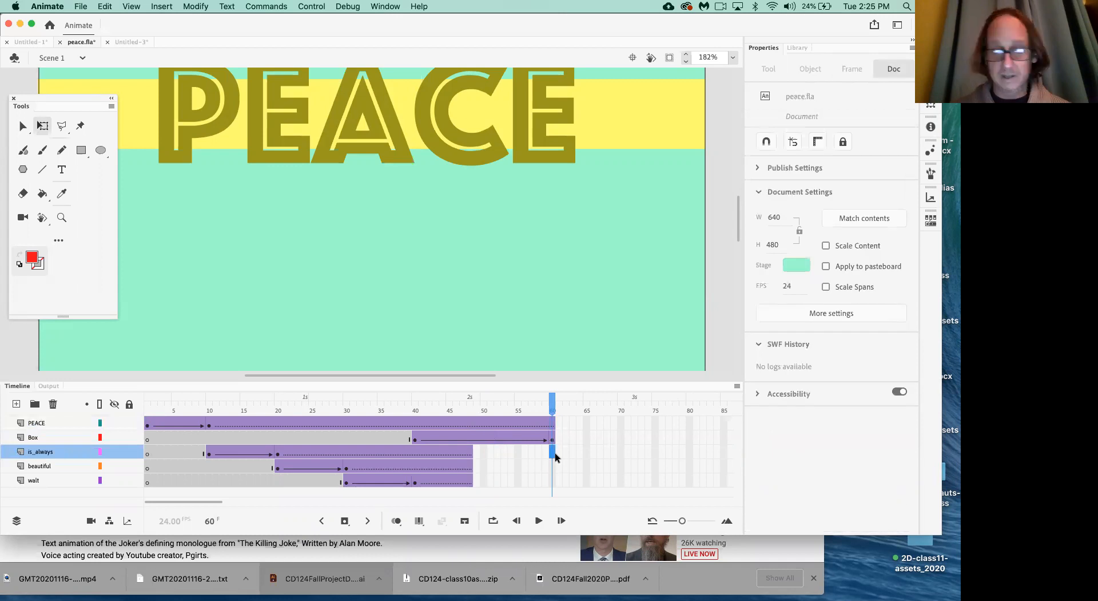
key("F5")
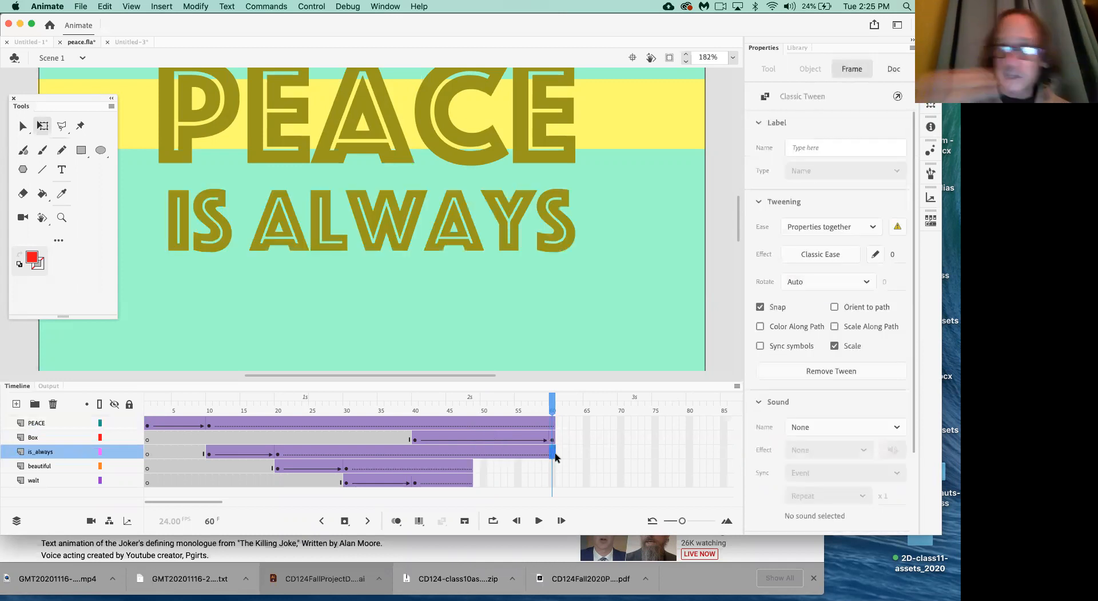
left_click(551, 465)
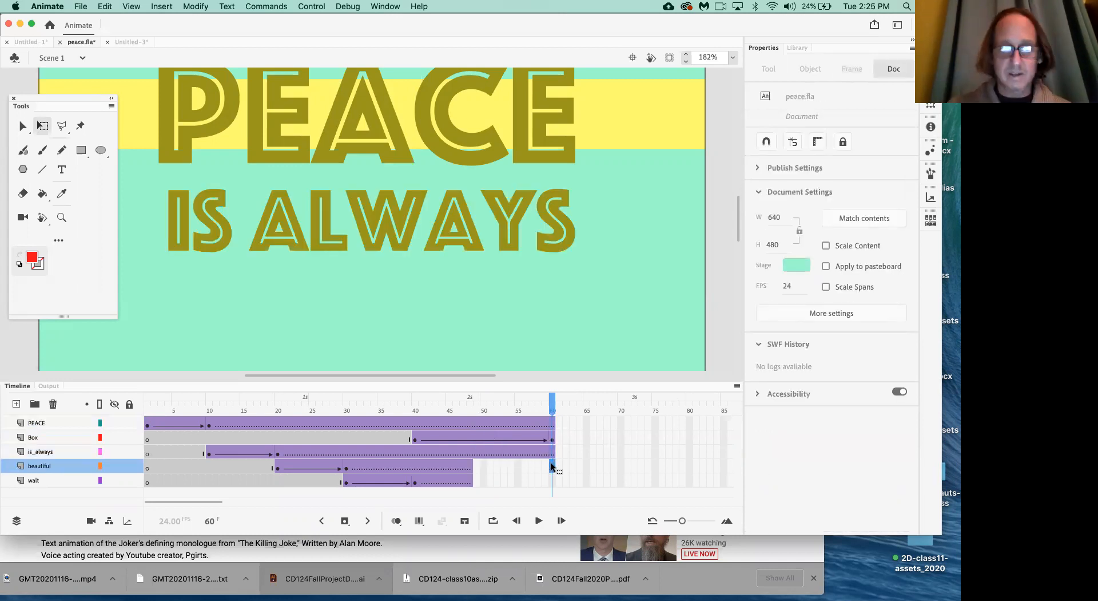
key("F5")
left_click(552, 482)
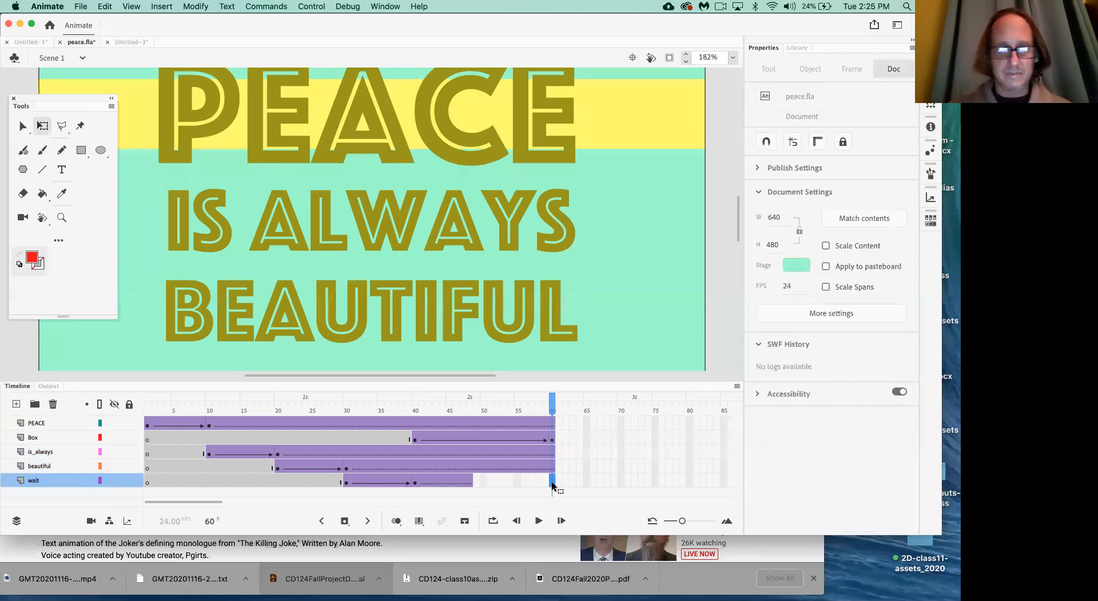
key("F5")
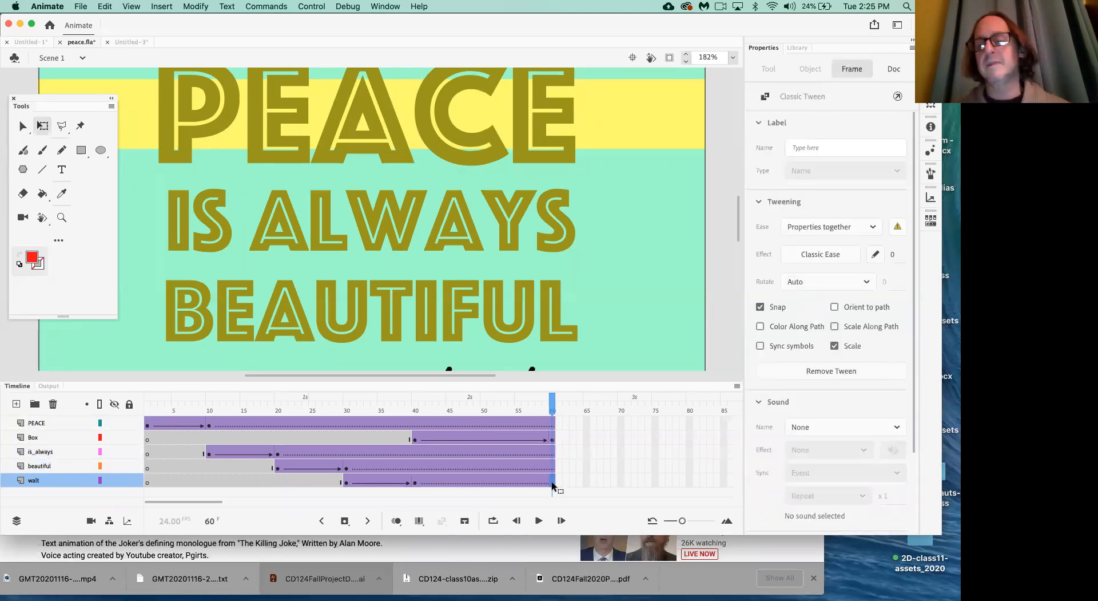
key("super+s")
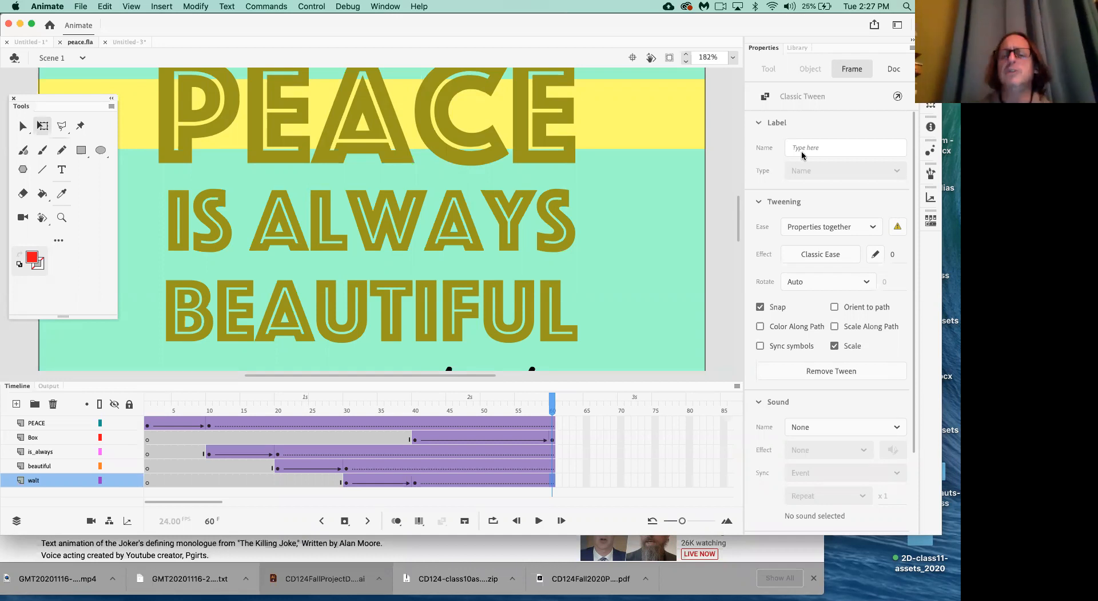
- Test the 60-frame movie in the preview player and close the preview
left_click(601, 245)
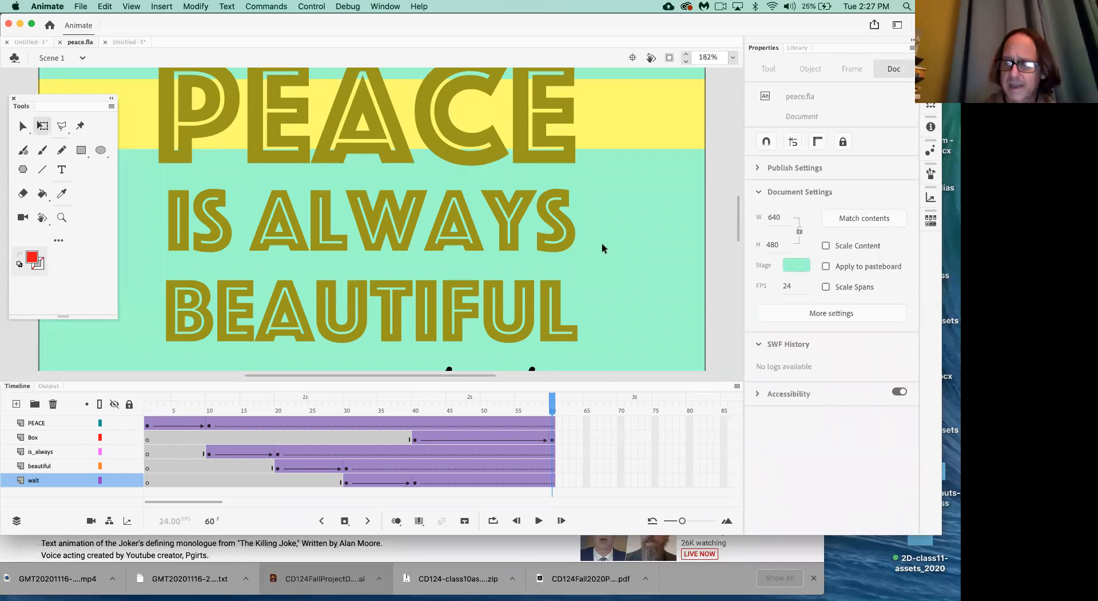
key("super+Return")
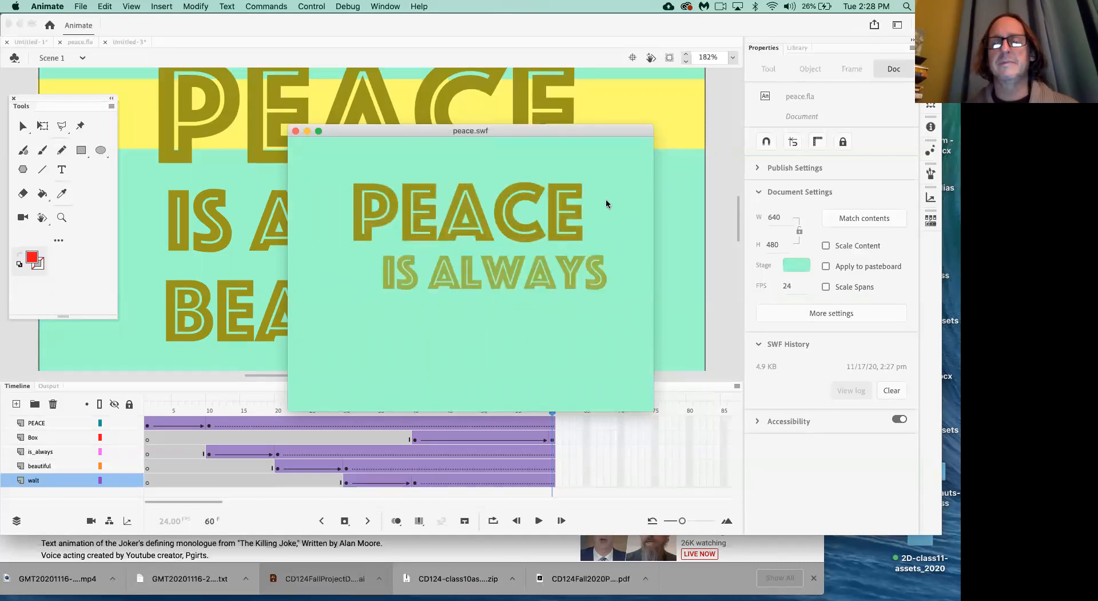
left_click(296, 132)
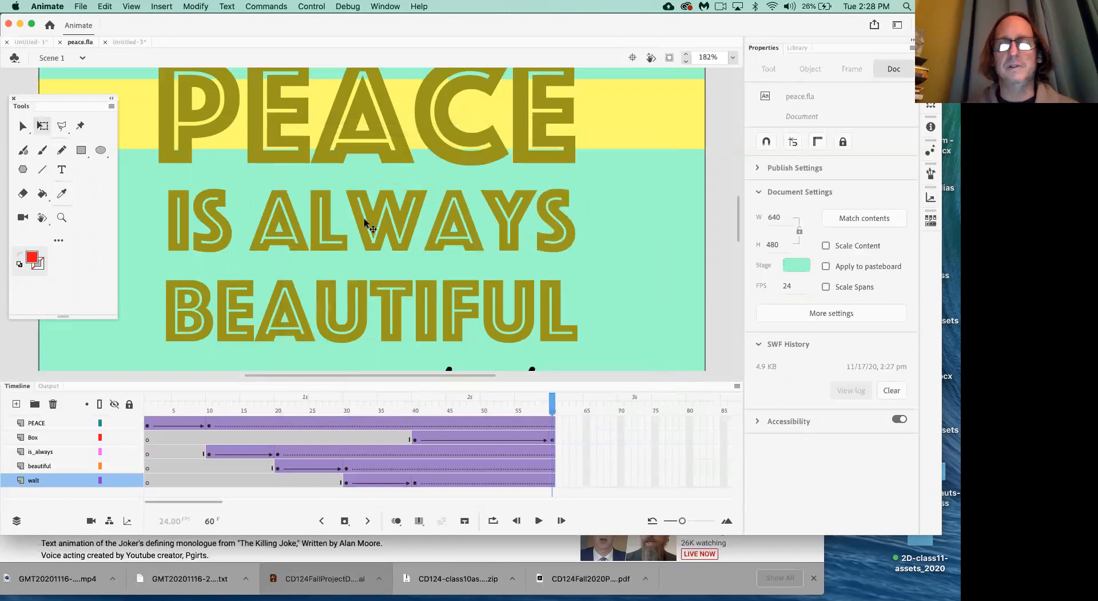
- Extend all five layers, from PEACE to walt, to frame 96 and test the movie
scroll(429, 416, "right", 5)
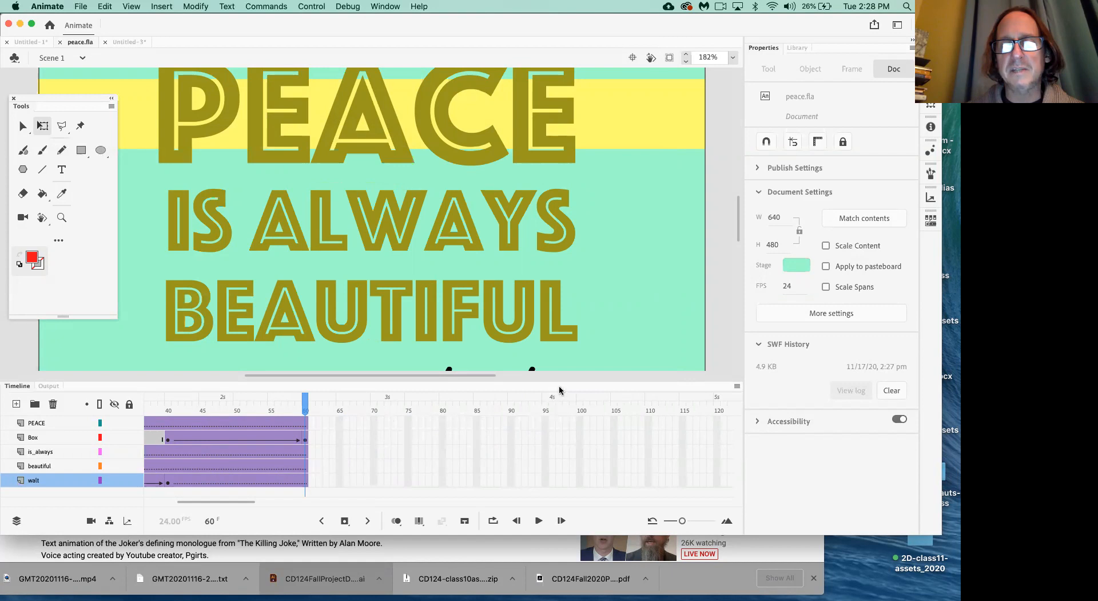
left_click(552, 426)
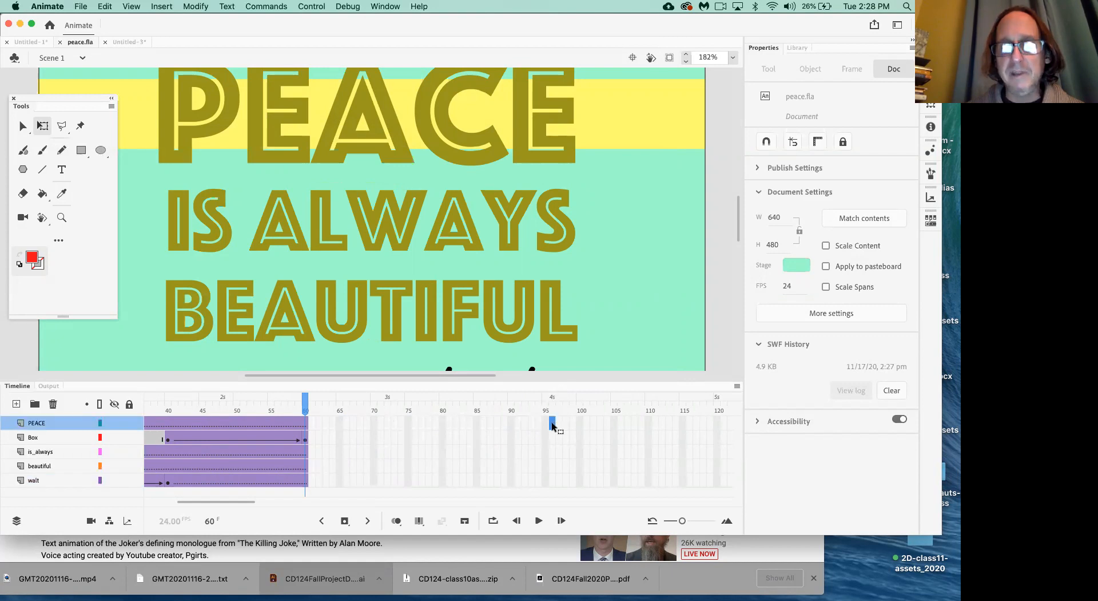
key("F5")
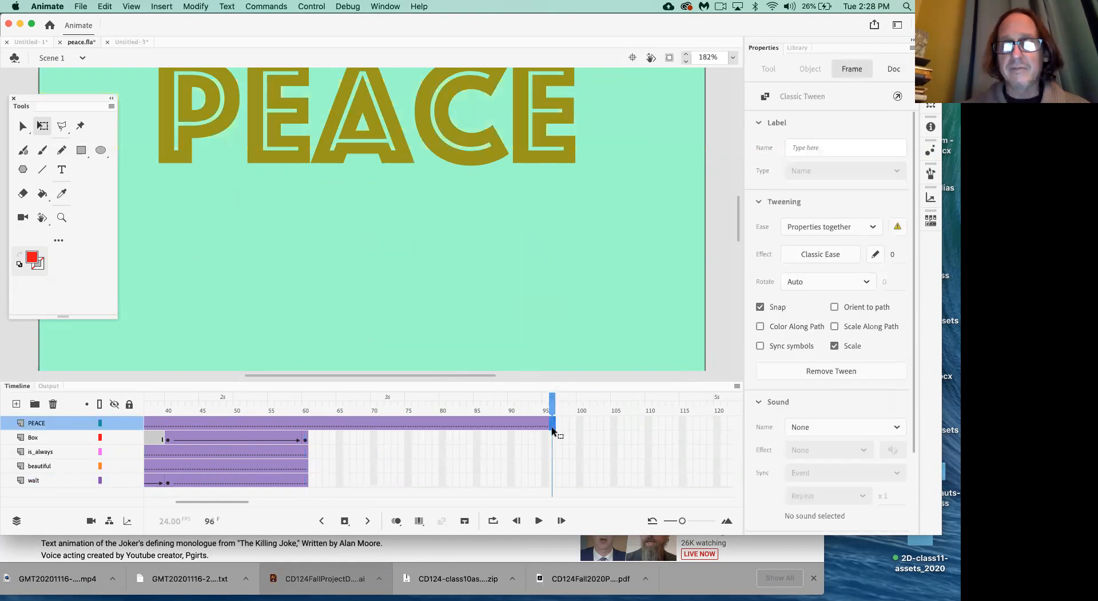
left_click(552, 439)
key("F5")
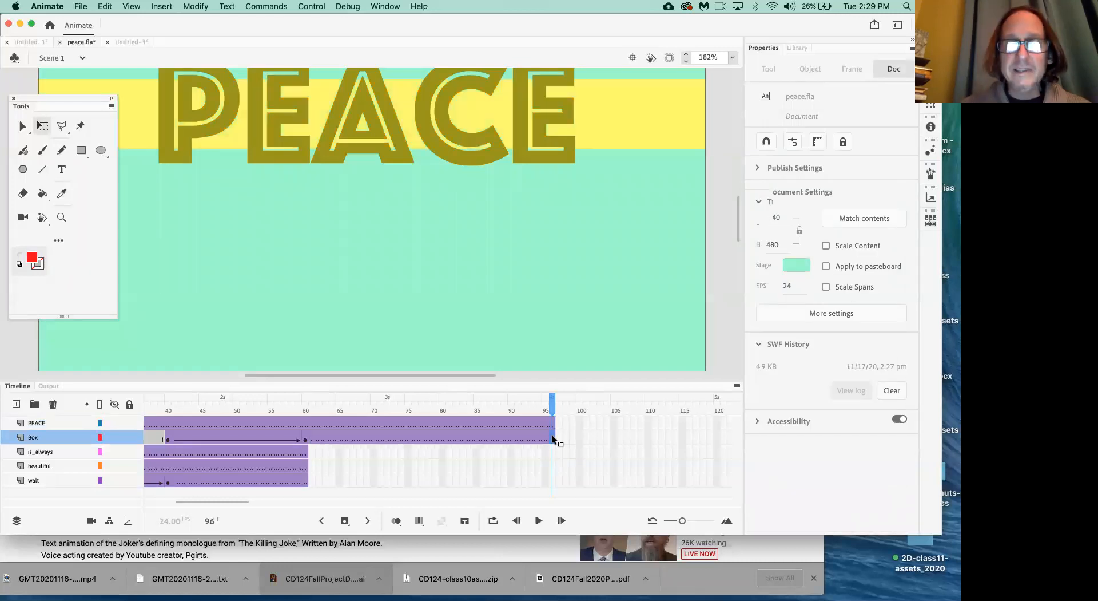
left_click(552, 453)
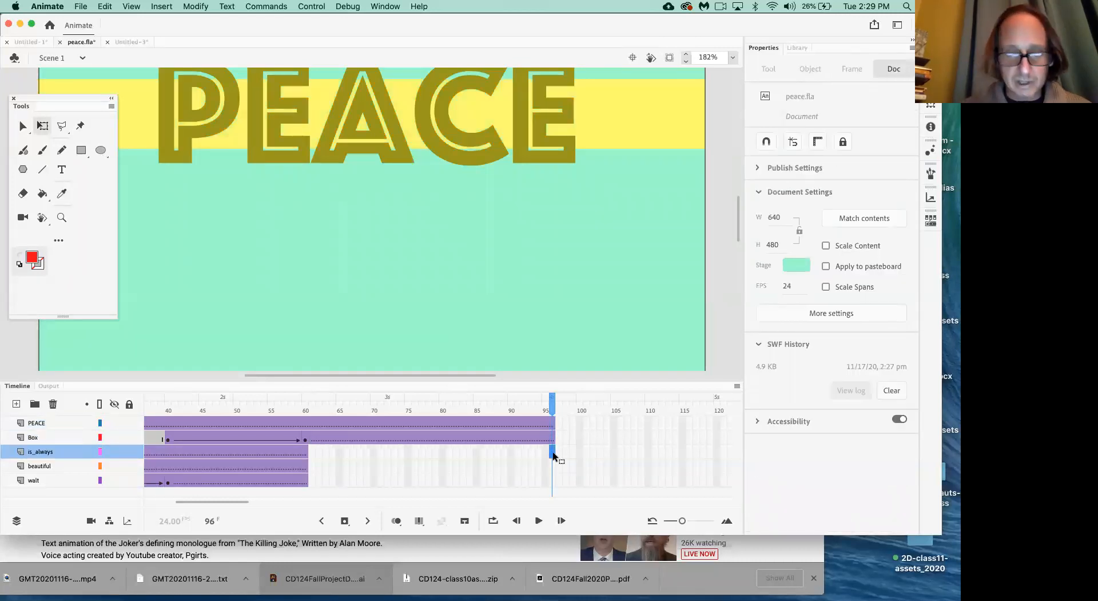
key("F5")
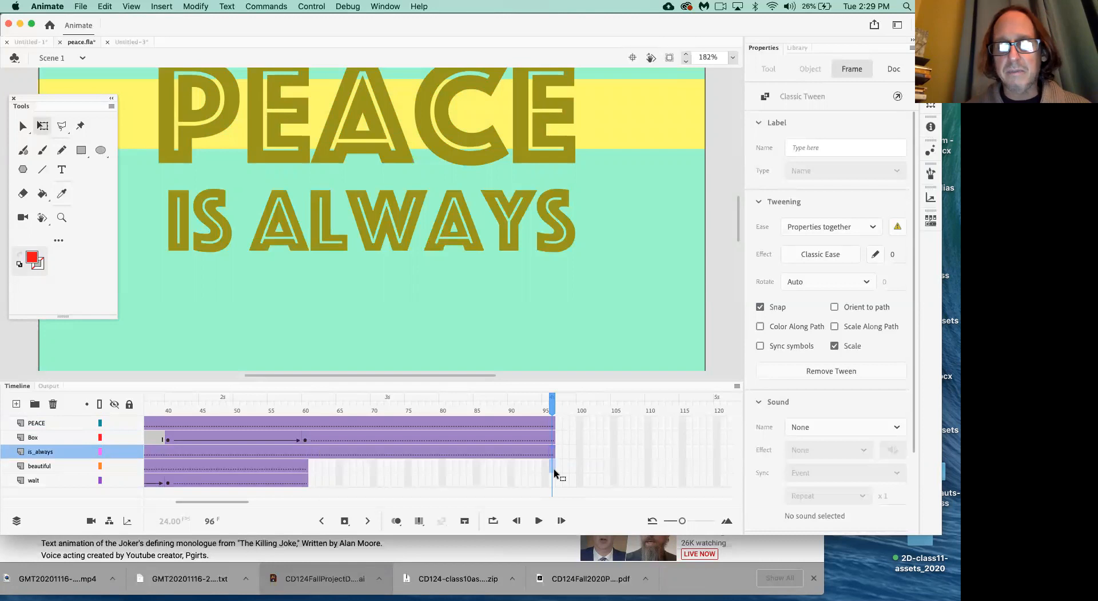
left_click(552, 465)
key("F5")
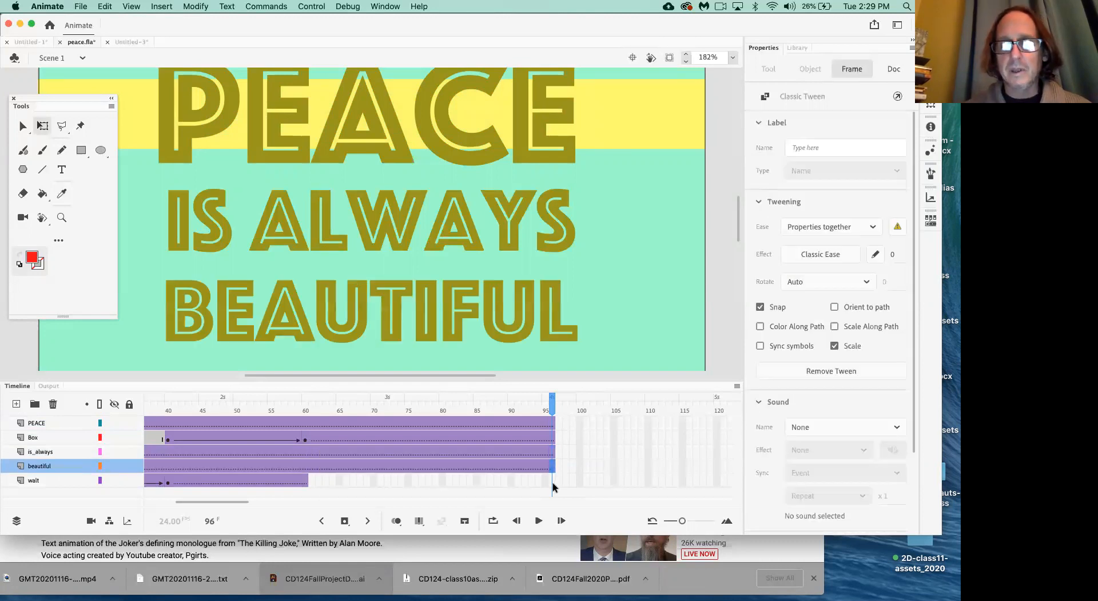
left_click(553, 483)
key("F5")
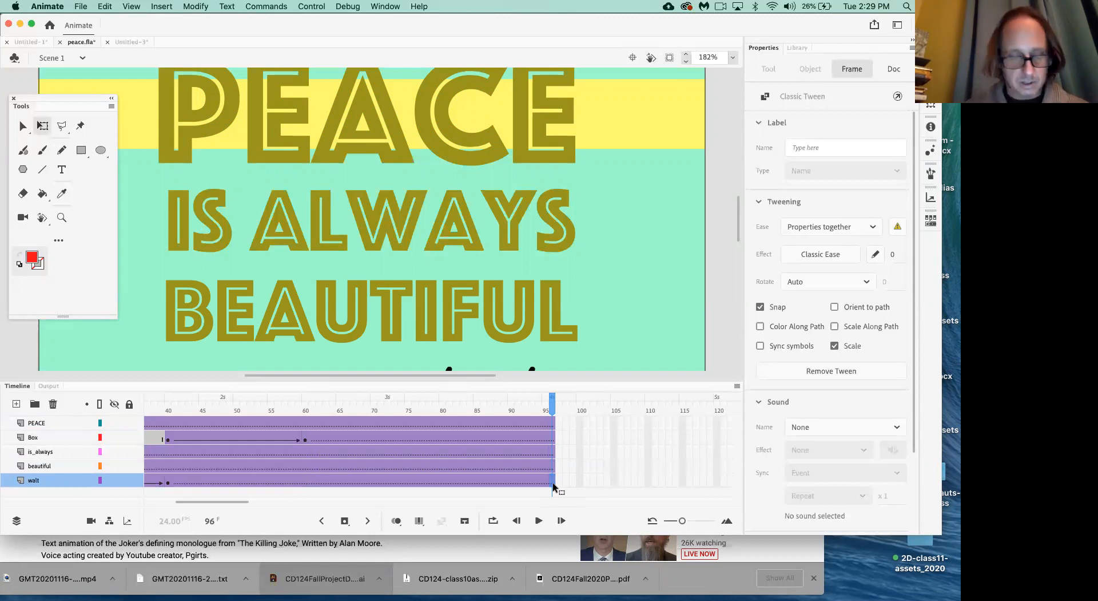
key("super+Return")
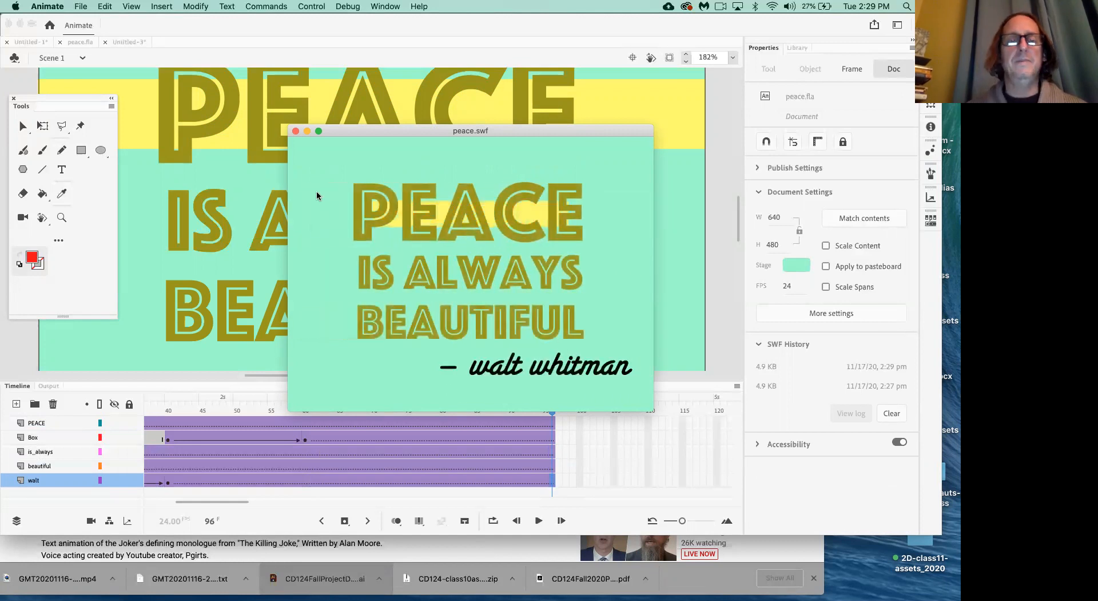
left_click(295, 132)
- Extend the PEACE, Box, is_always, beautiful and walt layers to frame 170
scroll(448, 433, "right", 5)
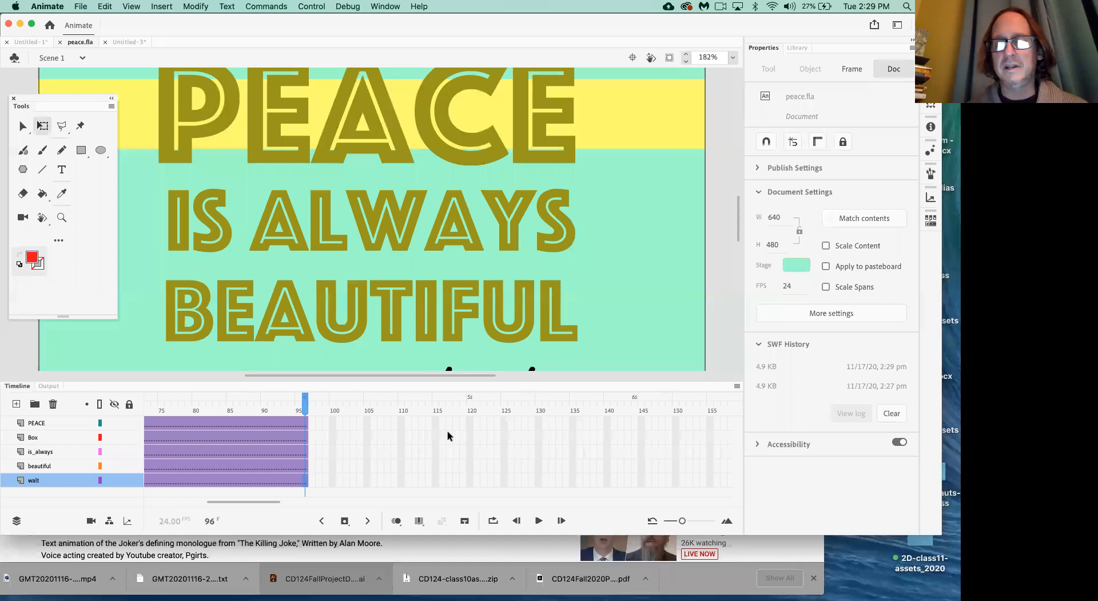
scroll(448, 436, "right", 4)
left_click(628, 422)
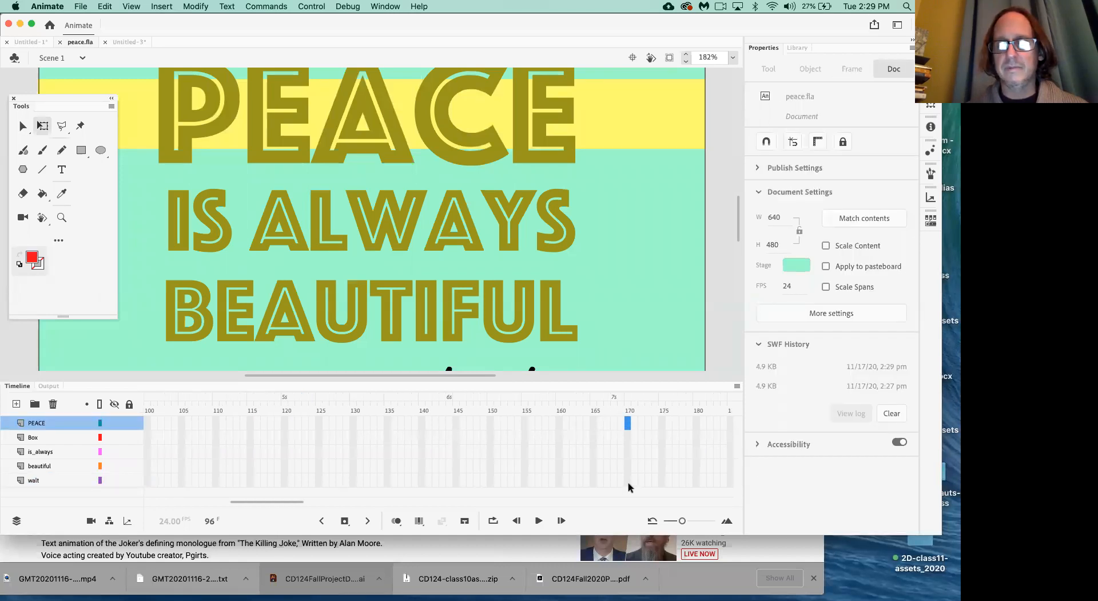
key("F5")
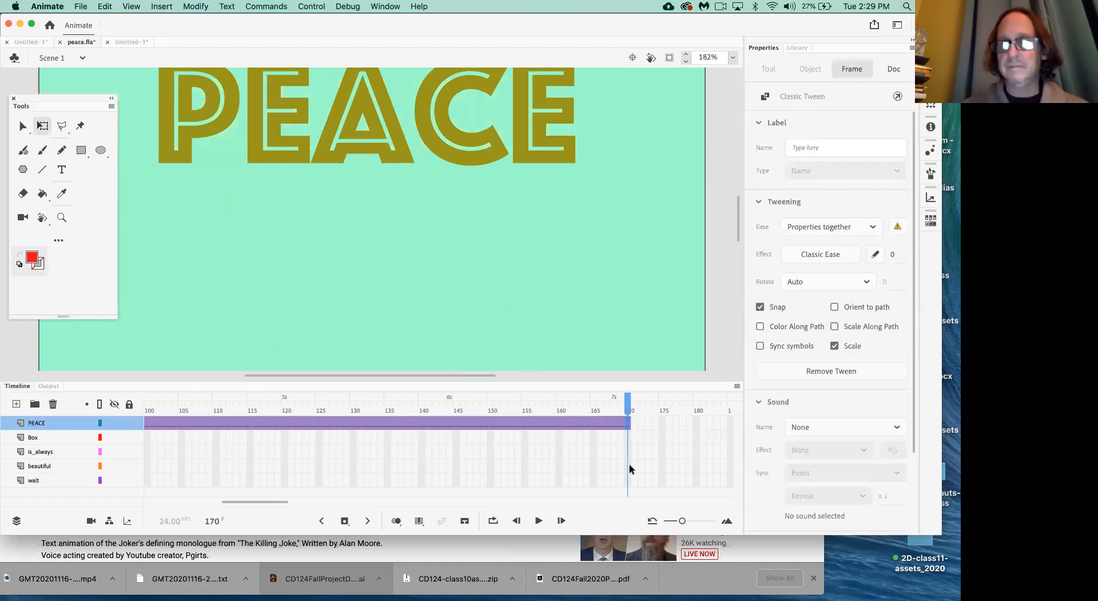
left_click(628, 439)
key("F5")
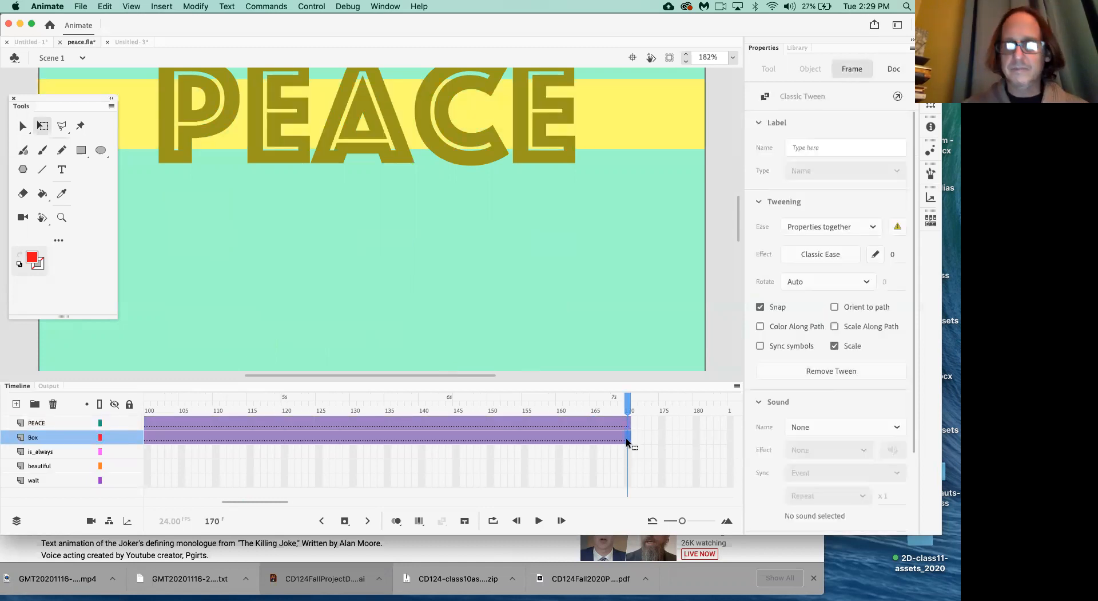
left_click(628, 452)
key("F5")
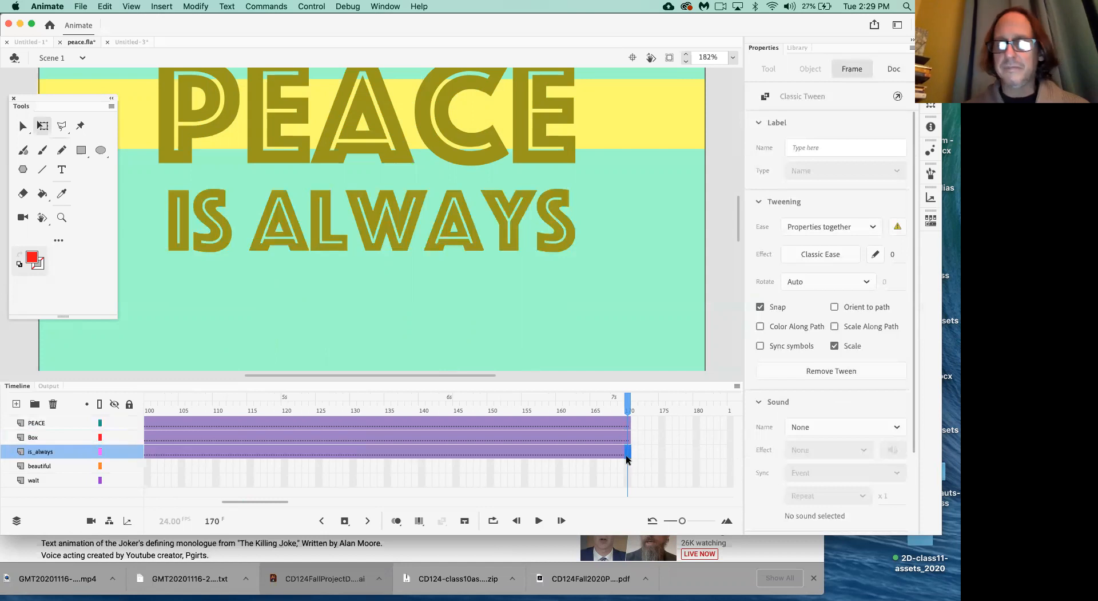
left_click(628, 465)
key("F5")
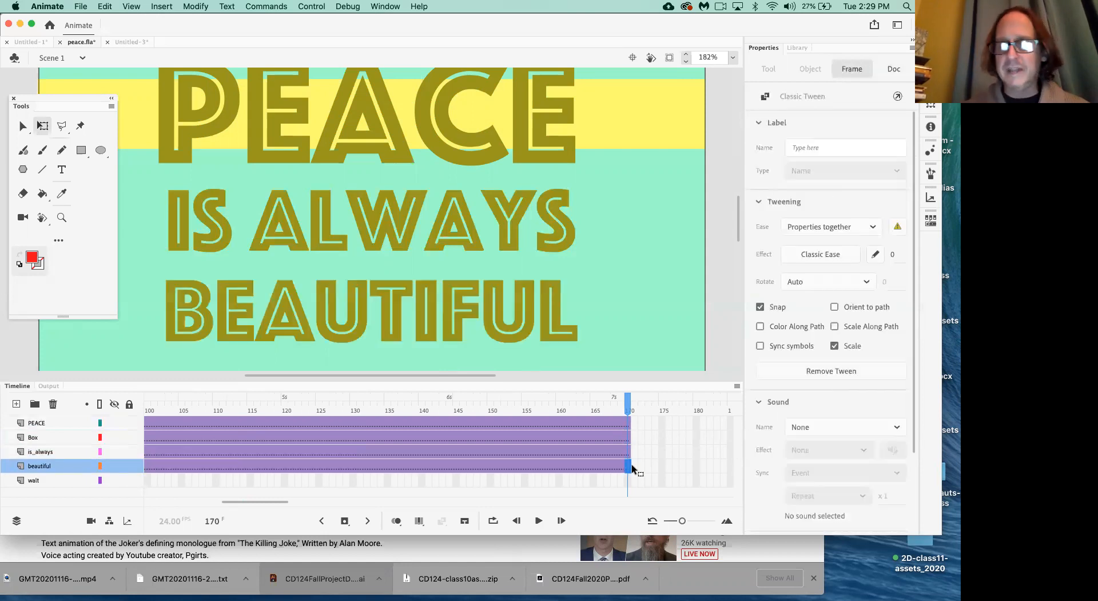
left_click(628, 481)
key("F5")
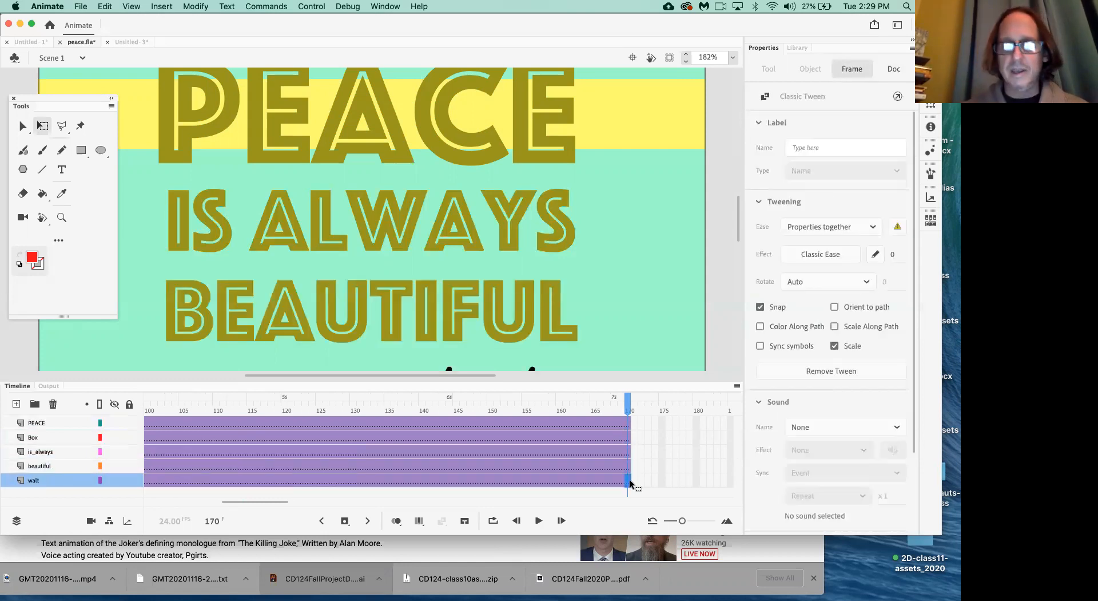
- Test the movie with its hold extended to frame 170, then close the preview
key("super+Return")
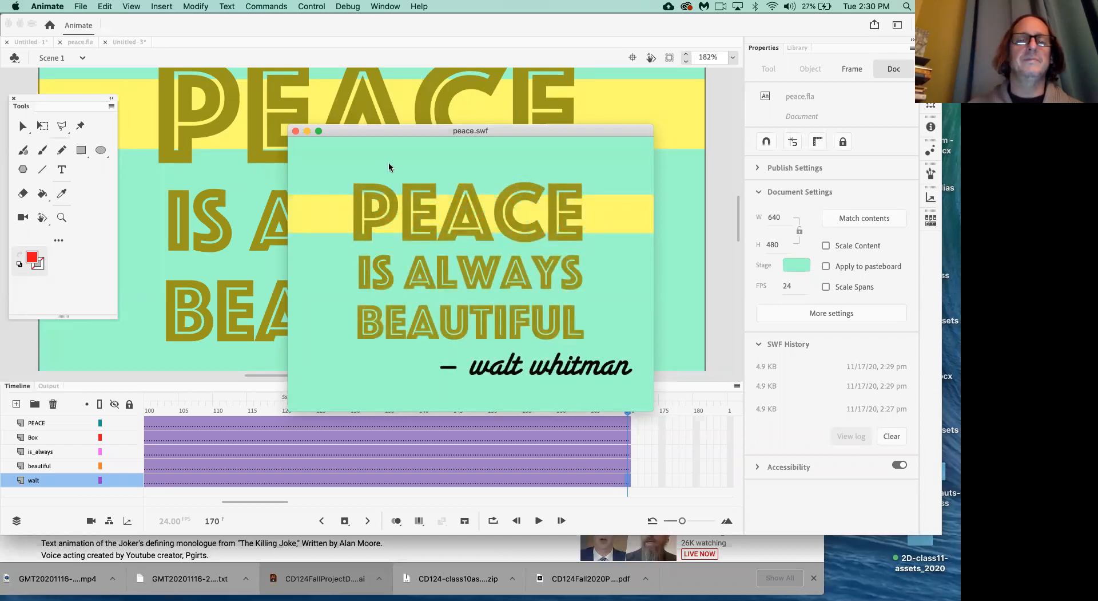
left_click(296, 133)
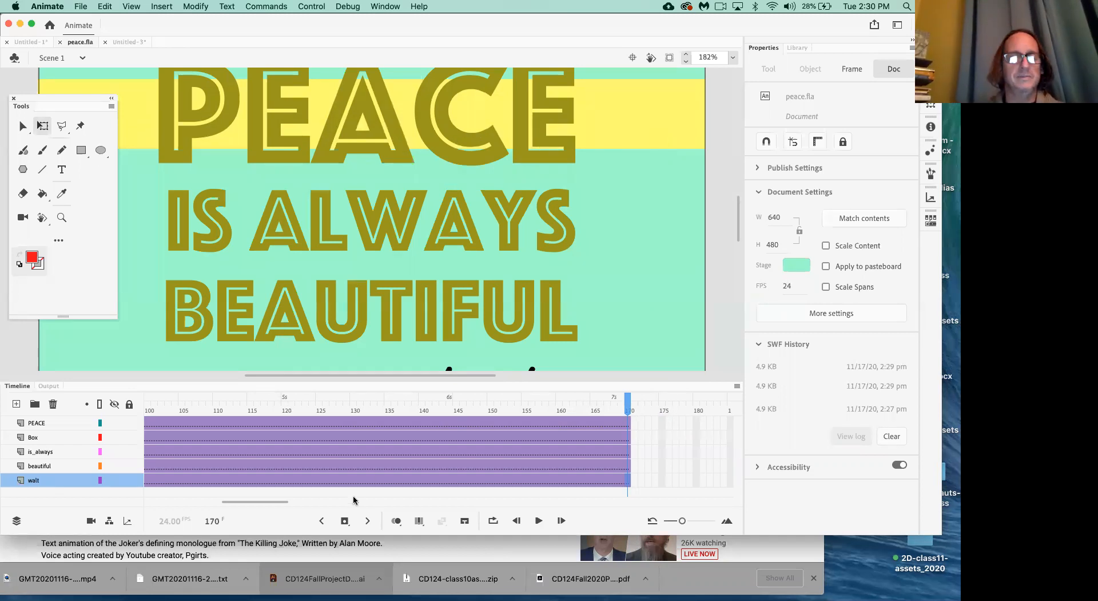
scroll(349, 444, "left", 10)
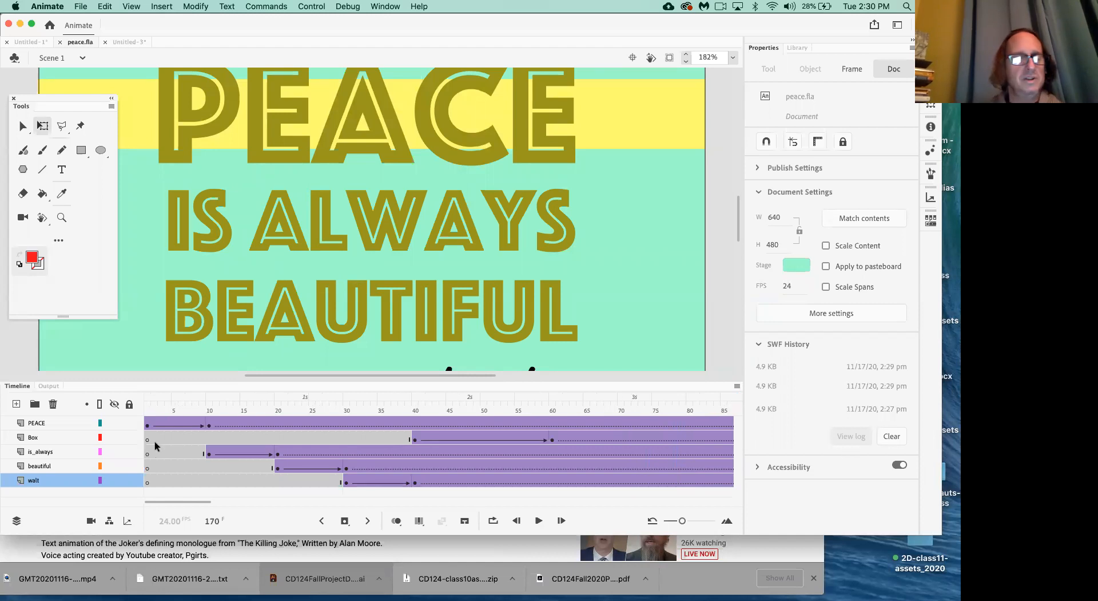
- Insert a keyframe at frame 66 on the beautiful layer
left_click(79, 467)
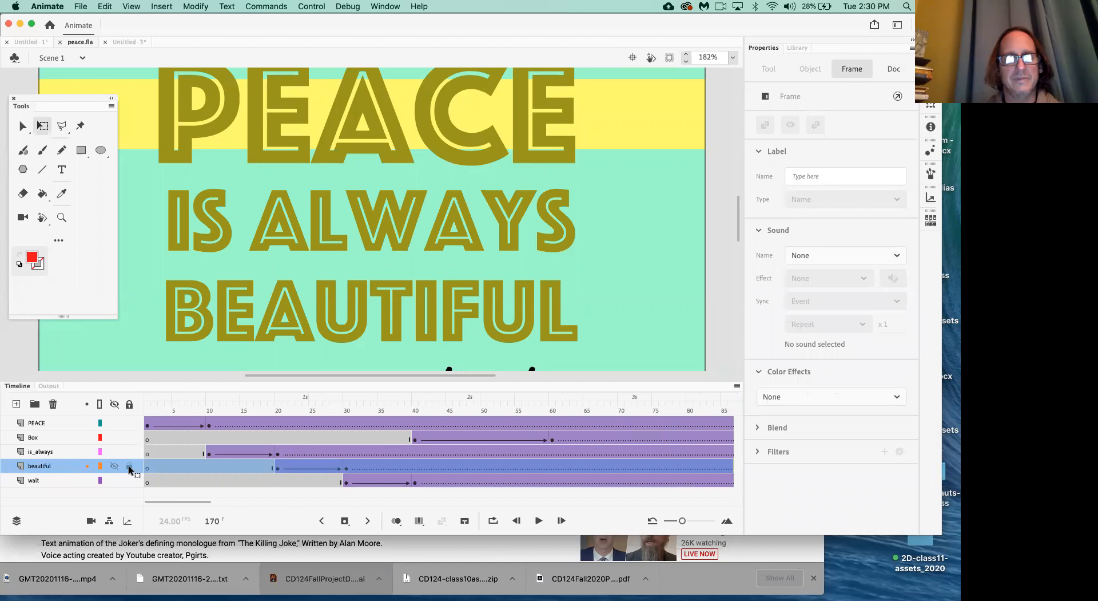
left_click(278, 469)
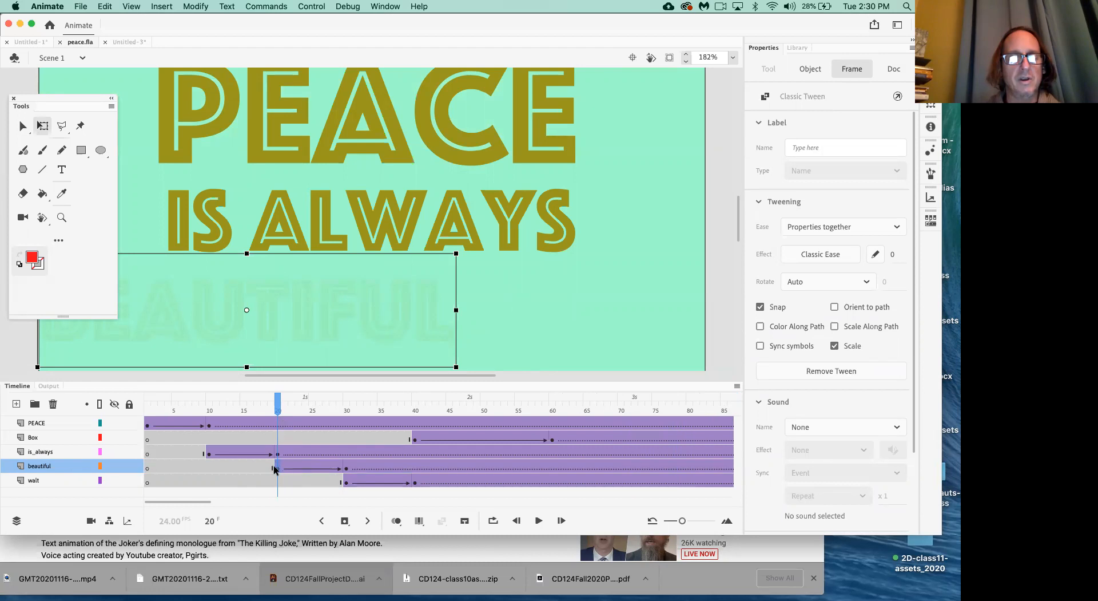
left_click_drag(279, 407, 348, 410)
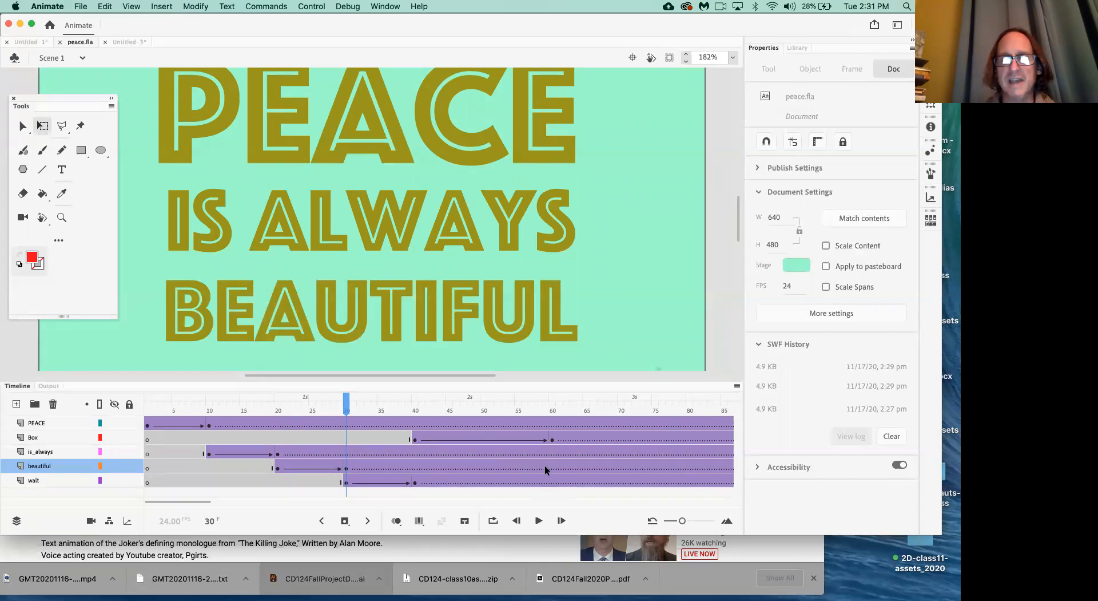
scroll(544, 465, "right", 5)
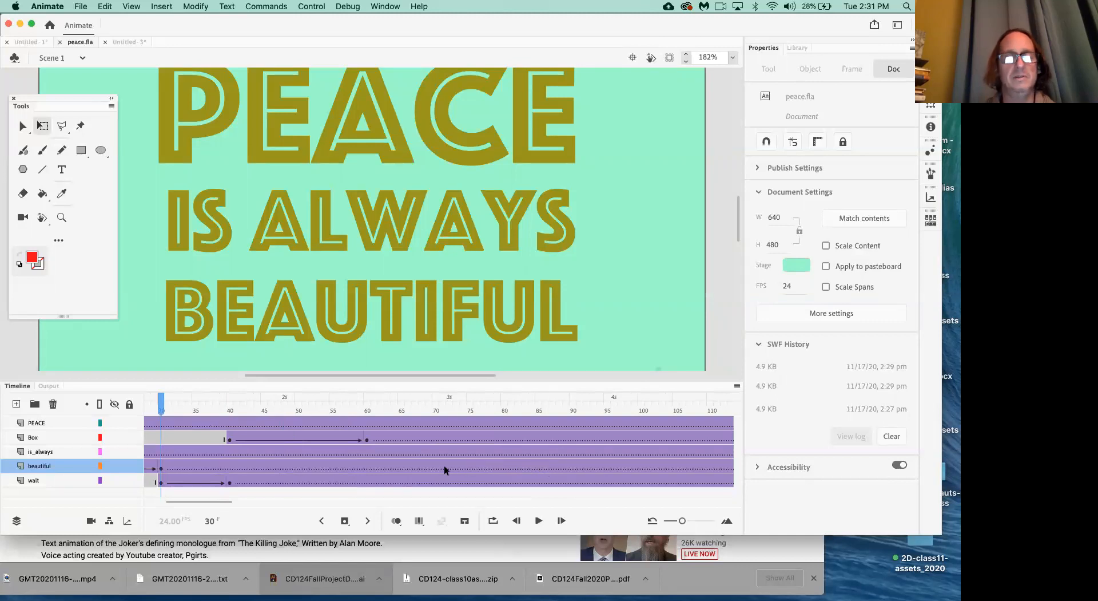
left_click(406, 466)
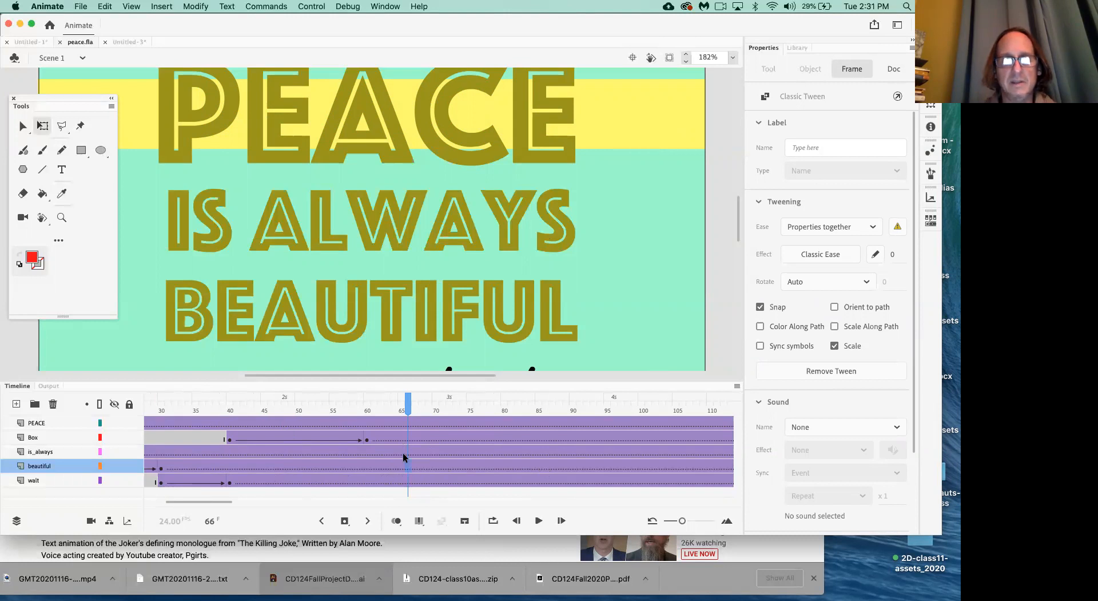
key("F6")
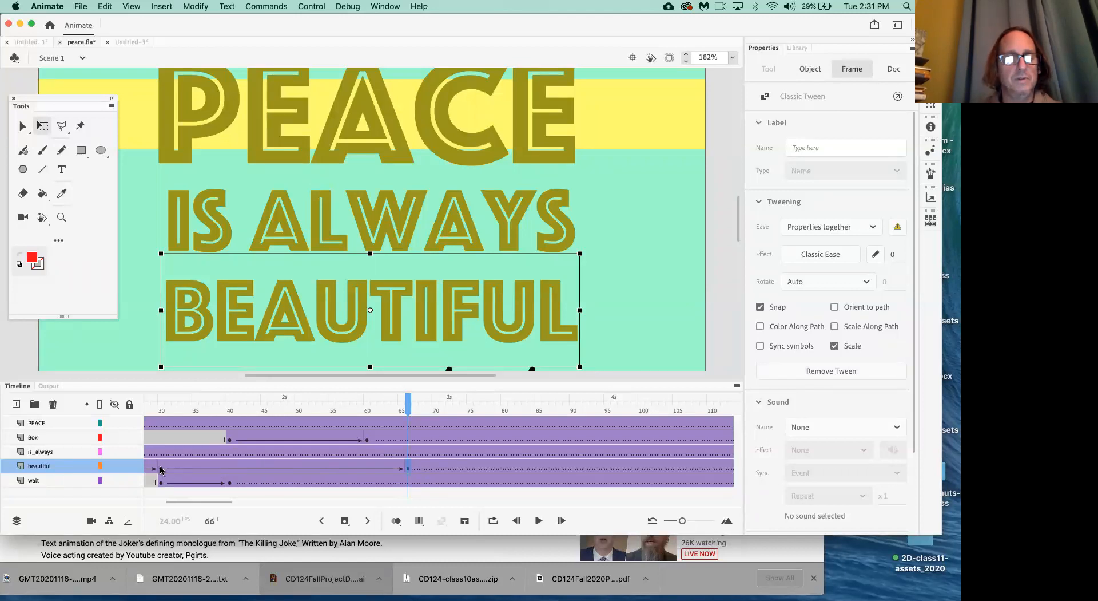
- Check the hold between frames 30 and 66, and add another keyframe to the beautiful layer at frame 85
left_click(162, 403)
left_click_drag(171, 403, 408, 404)
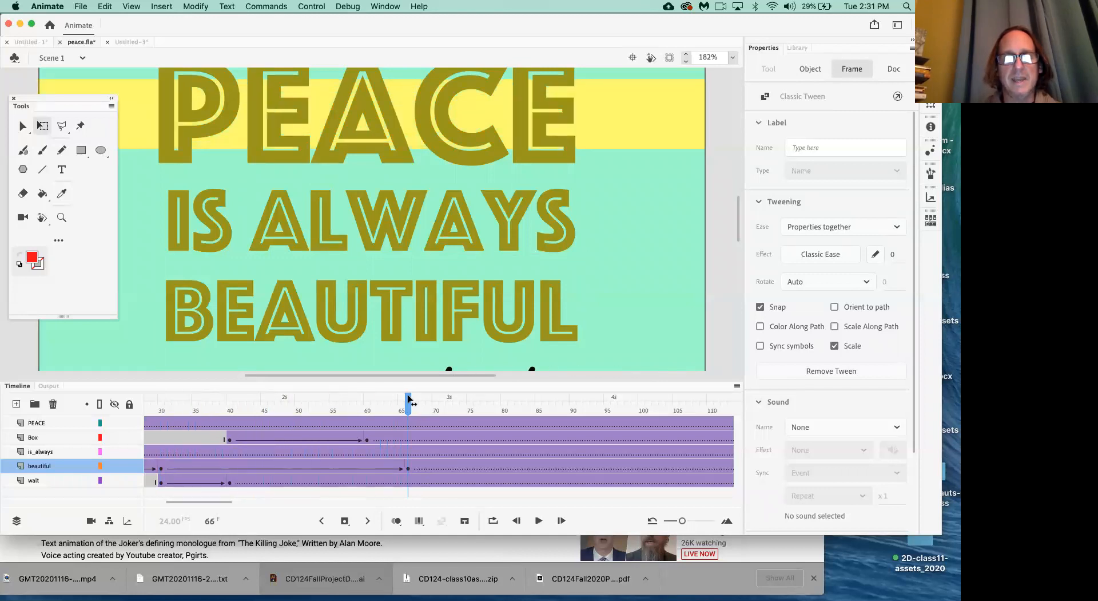
left_click(408, 468)
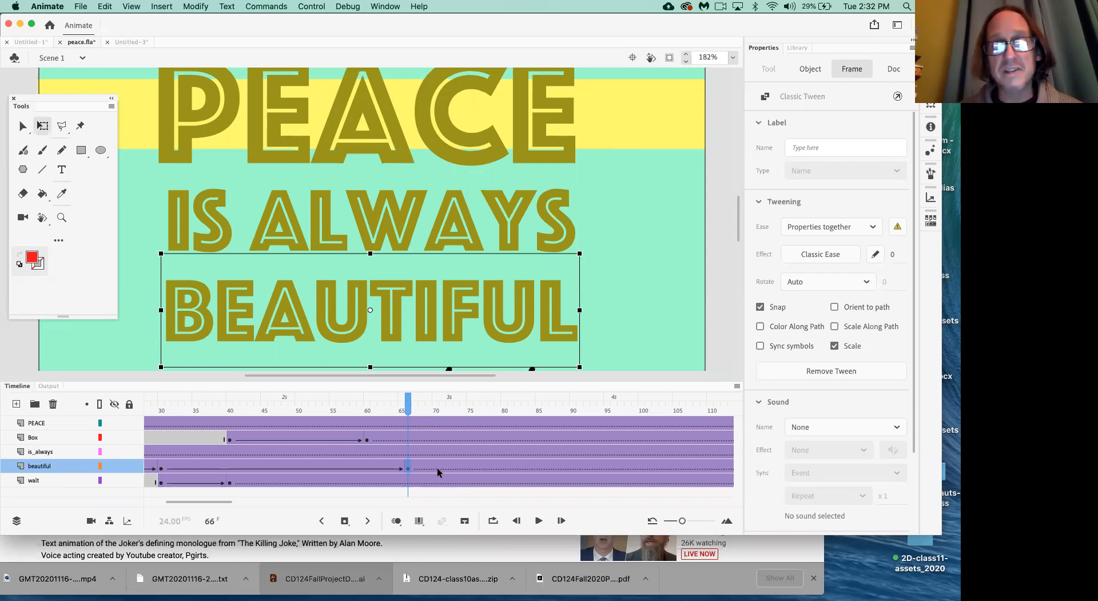
left_click(473, 469)
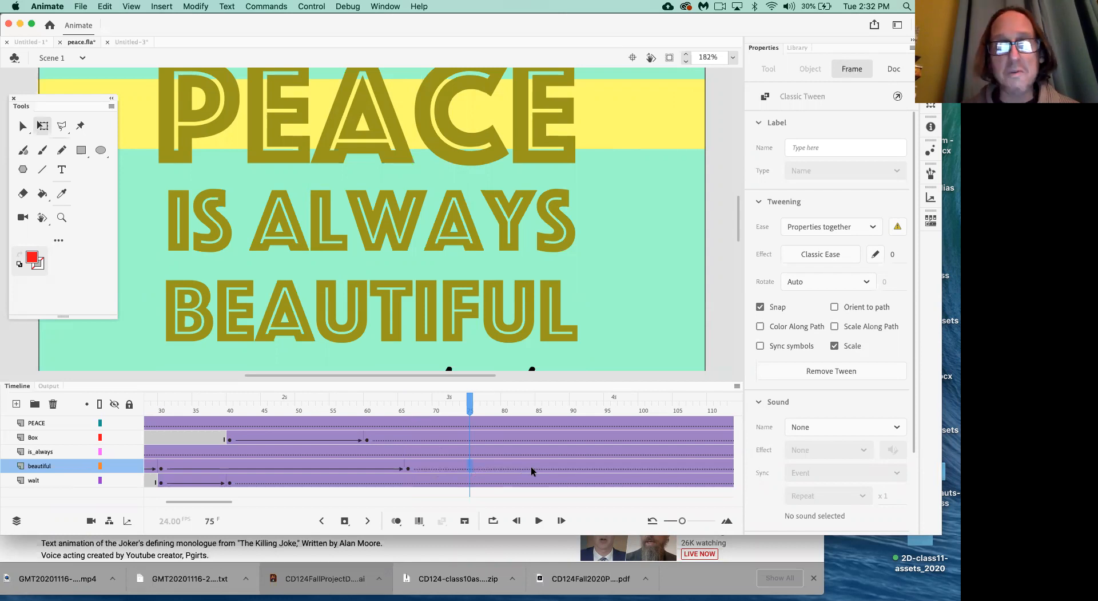
left_click(409, 468)
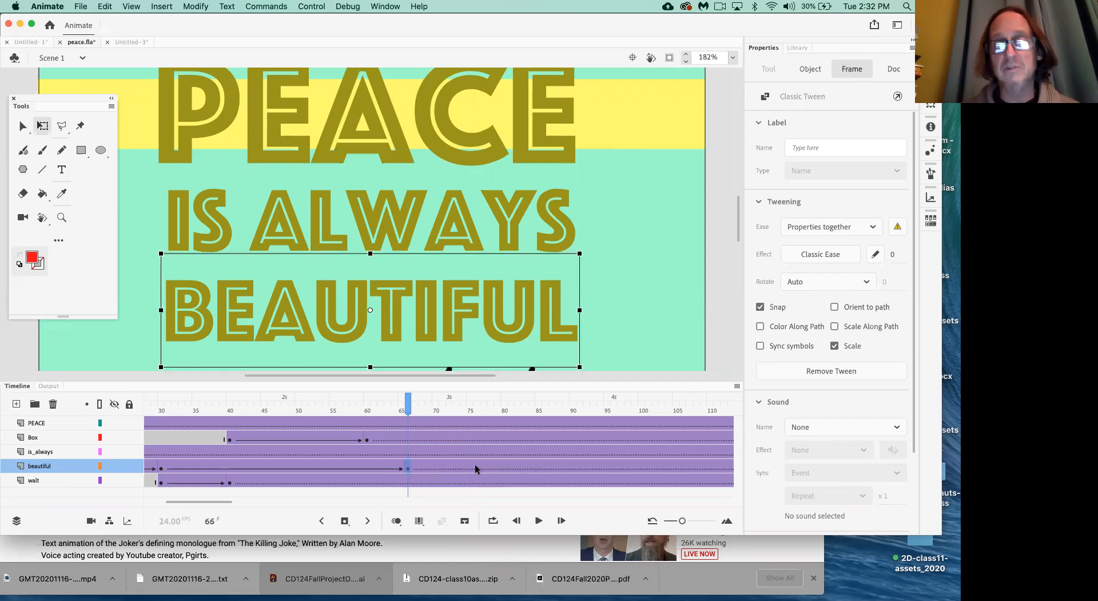
left_click(541, 466)
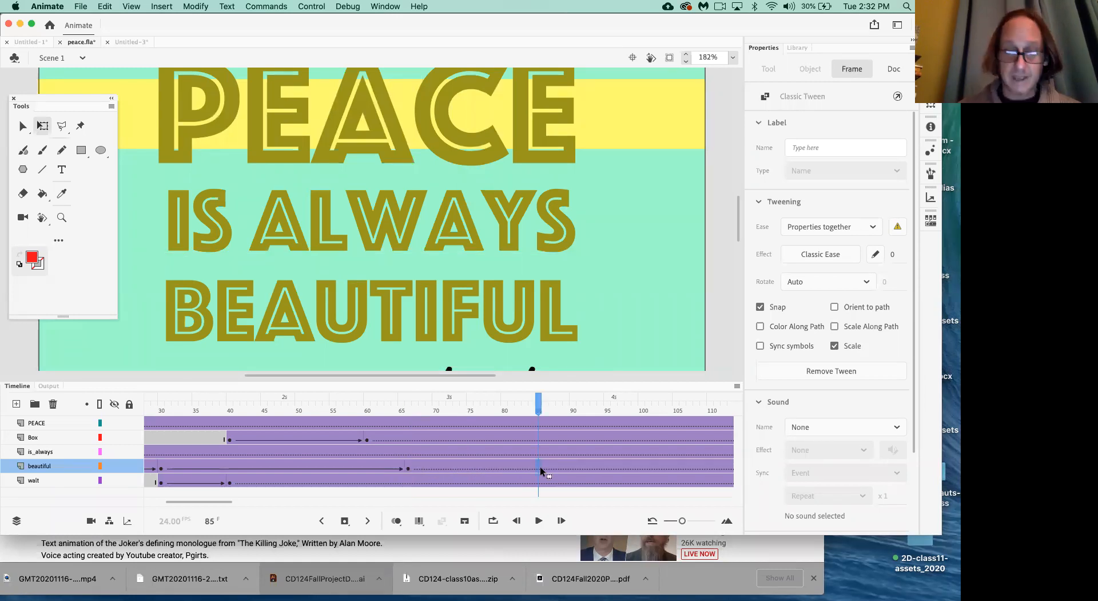
key("F6")
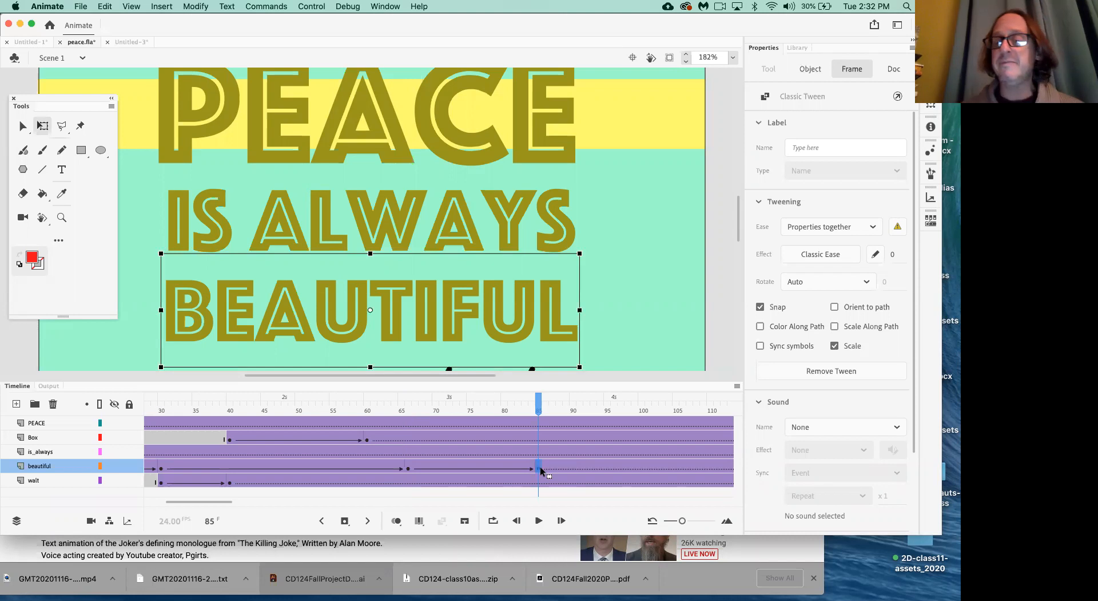
- Tint the BEAUTIFUL instance at frame 85 navy blue (red 0, green 0, blue 102) at 100% tint strength
left_click(537, 467)
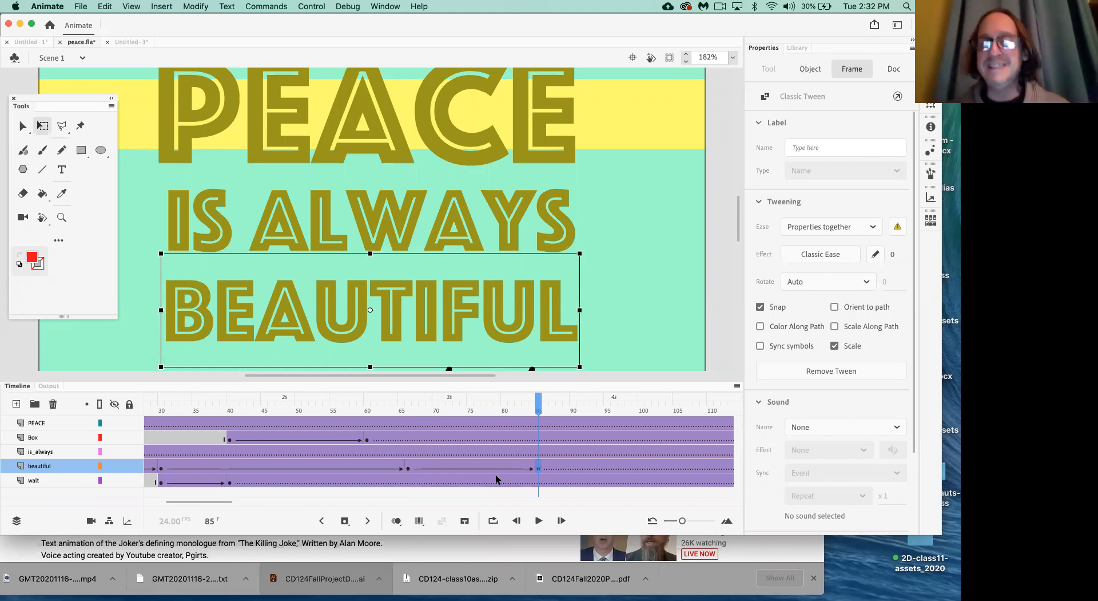
left_click(408, 467)
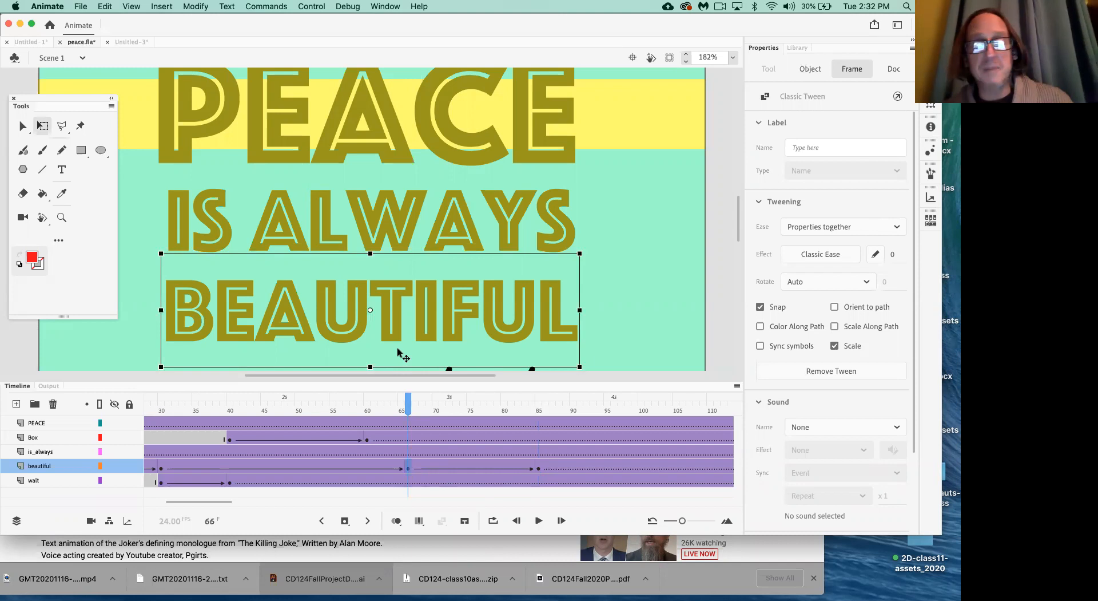
left_click(538, 469)
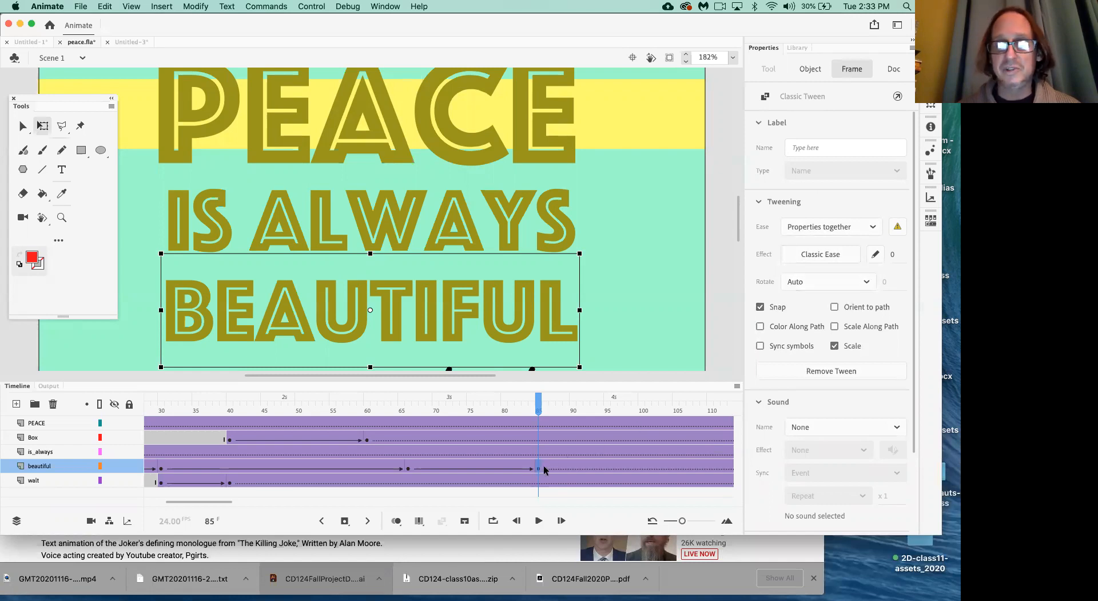
left_click(509, 335)
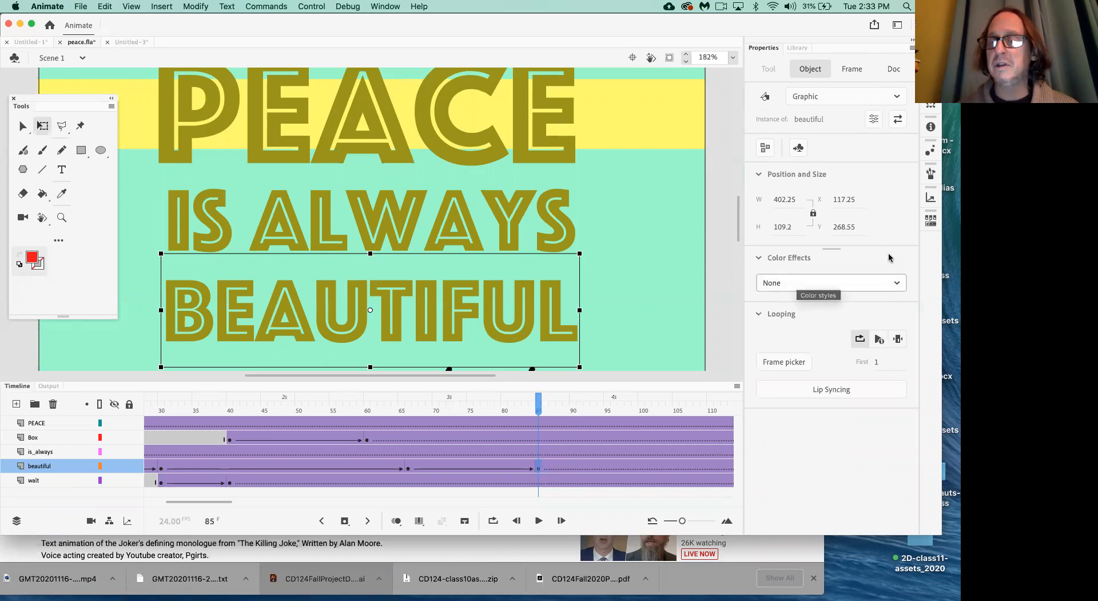
left_click(796, 281)
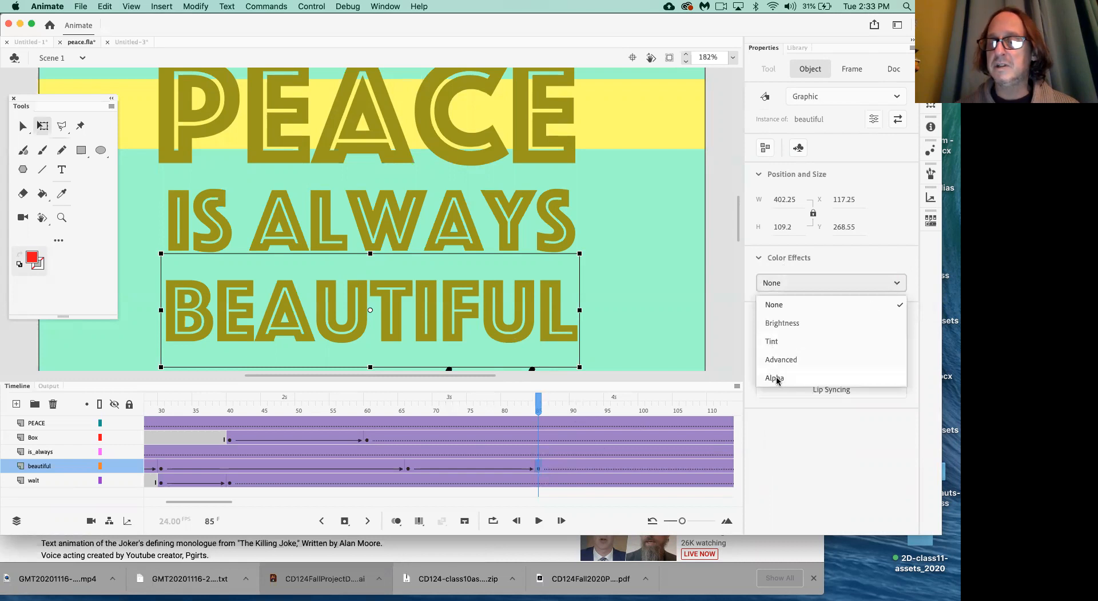
left_click(775, 342)
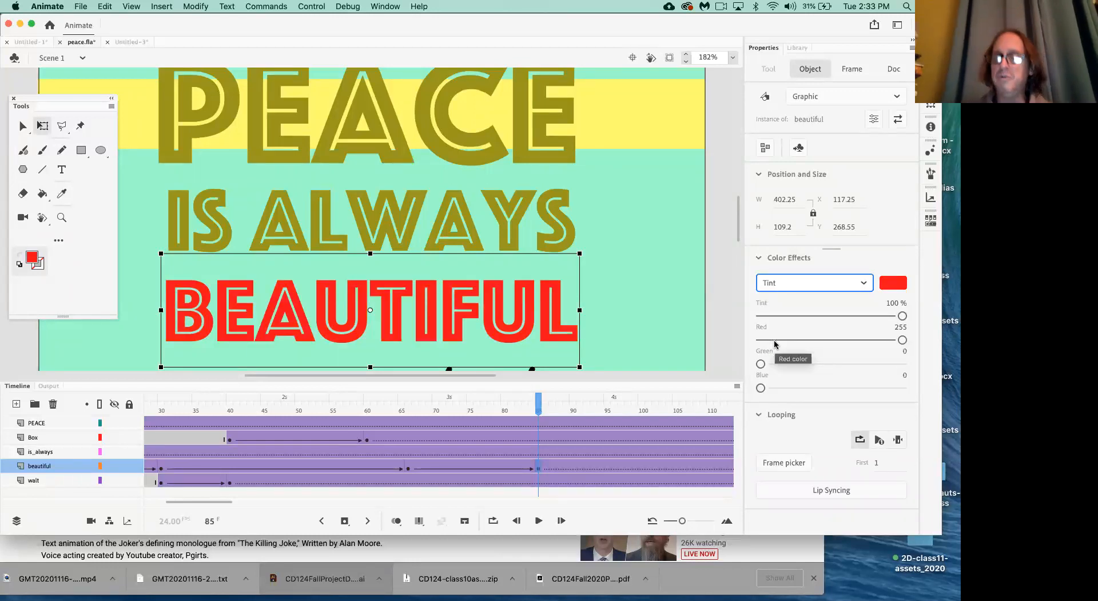
left_click(900, 290)
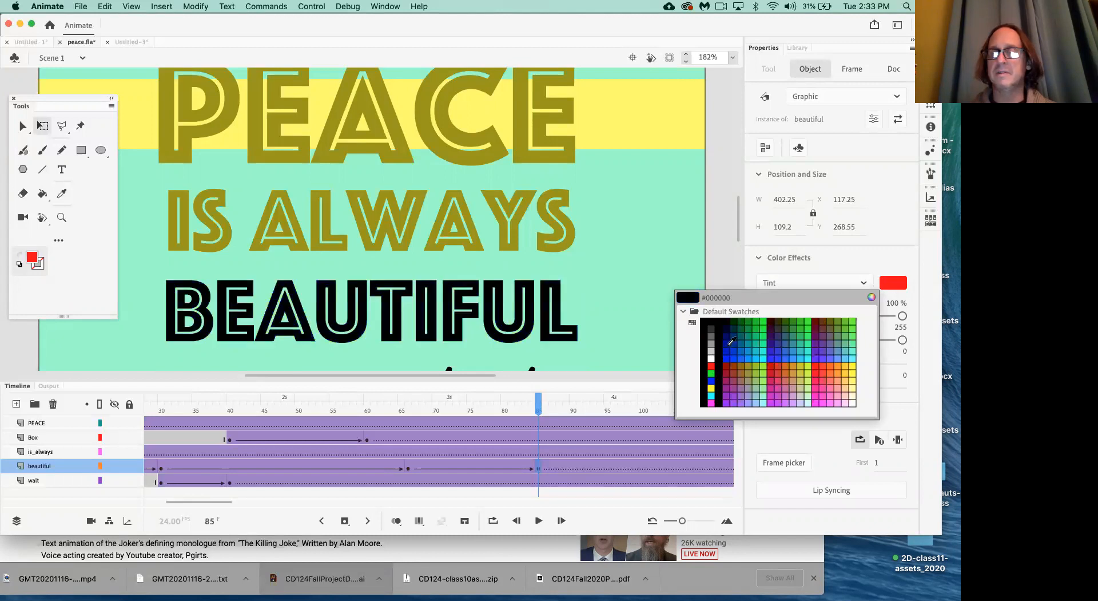
left_click(729, 337)
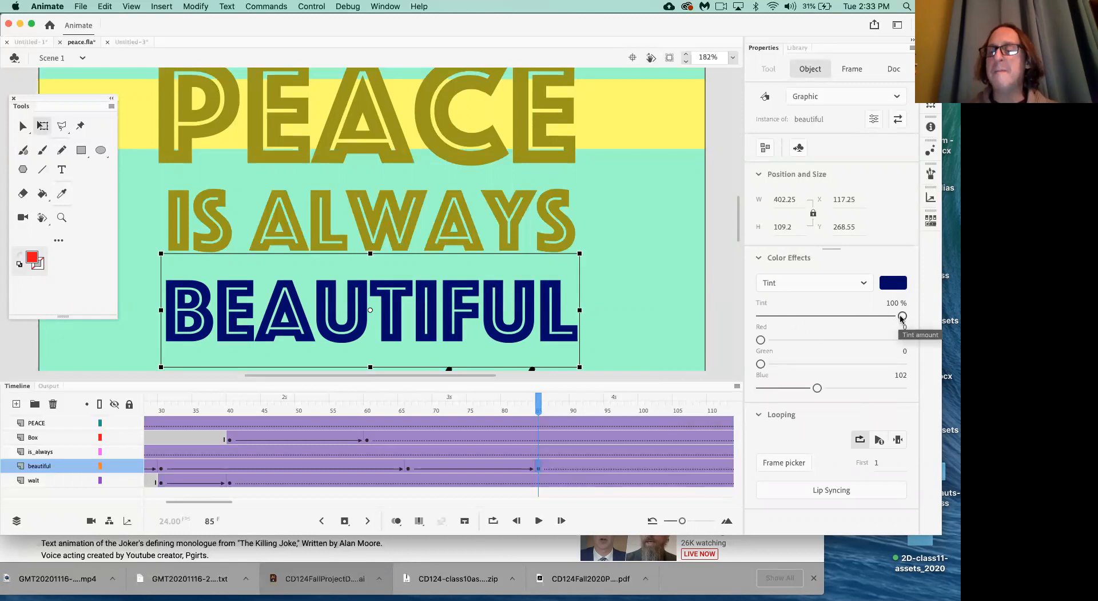
left_click_drag(893, 318, 760, 315)
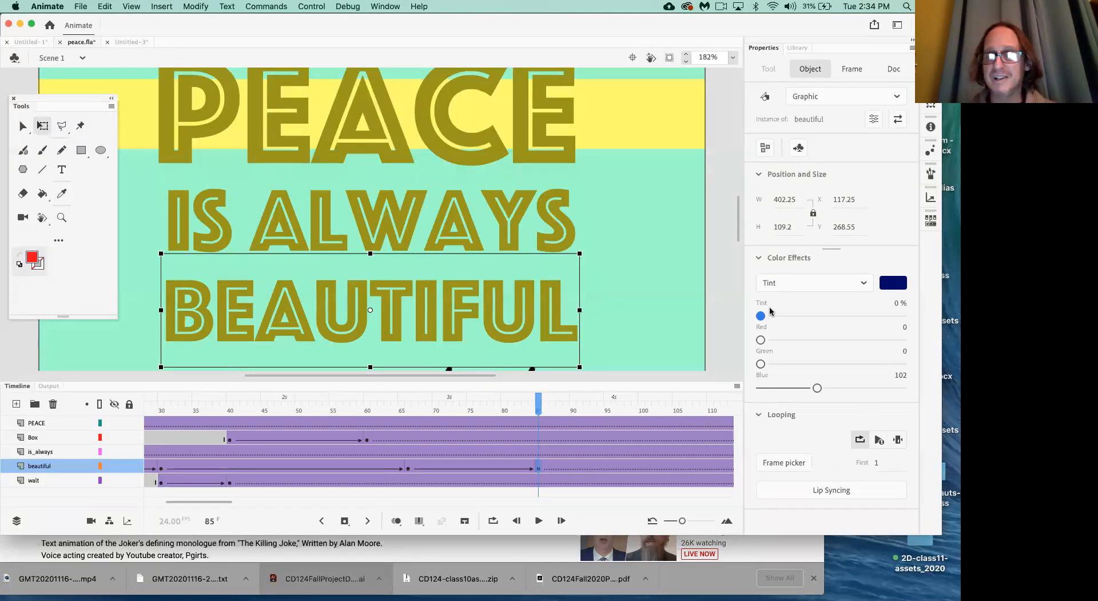
left_click_drag(761, 316, 937, 306)
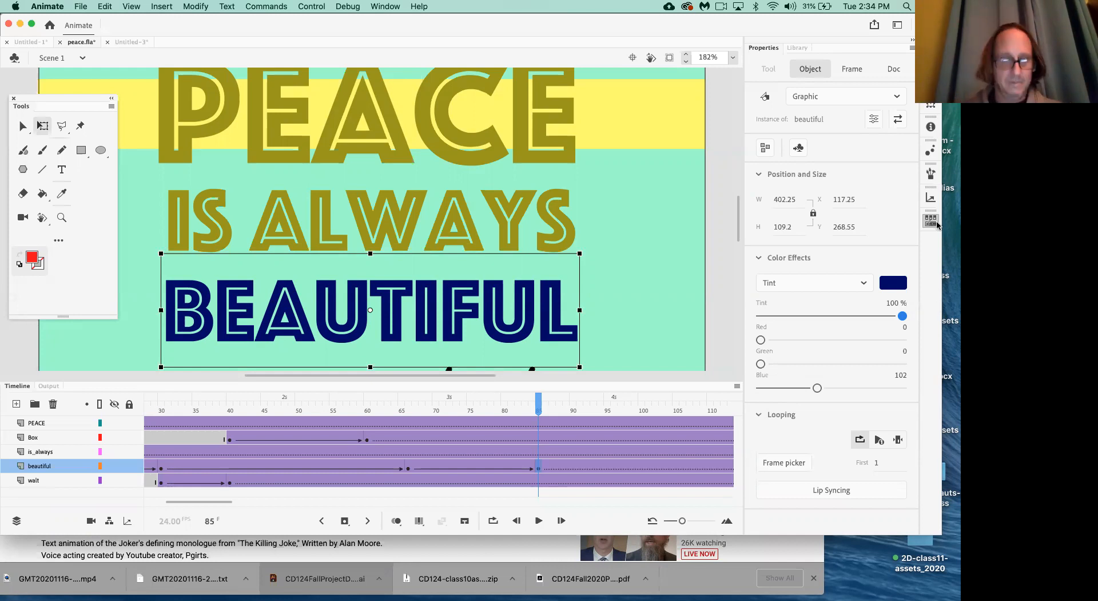
- Save the file, test the movie with BEAUTIFUL's color change, and close the preview
left_click(724, 341)
key("super+minus")
key("super+s")
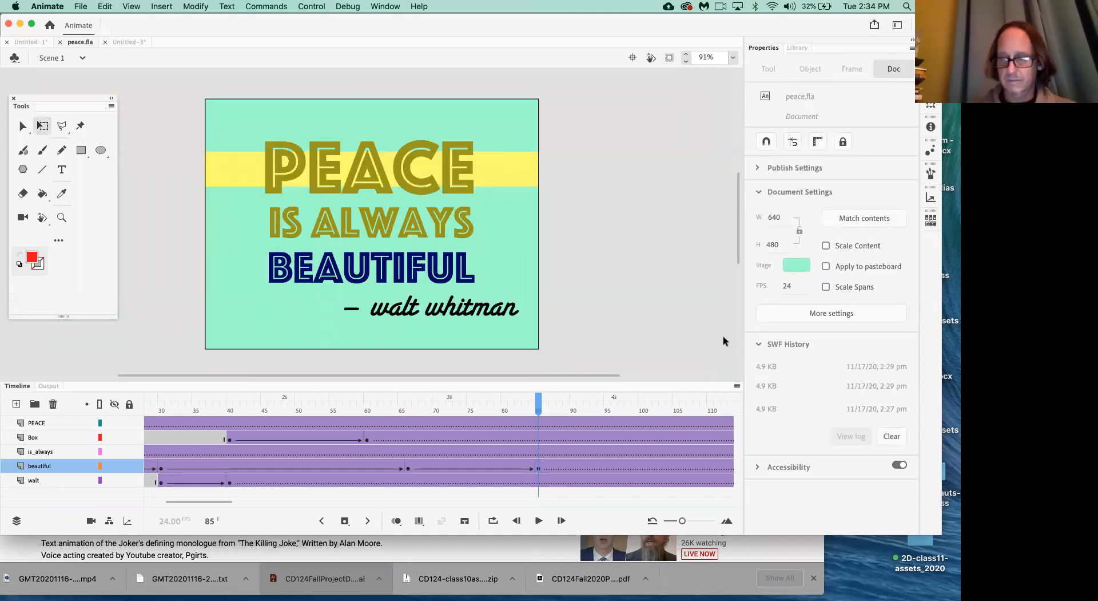
key("super+Return")
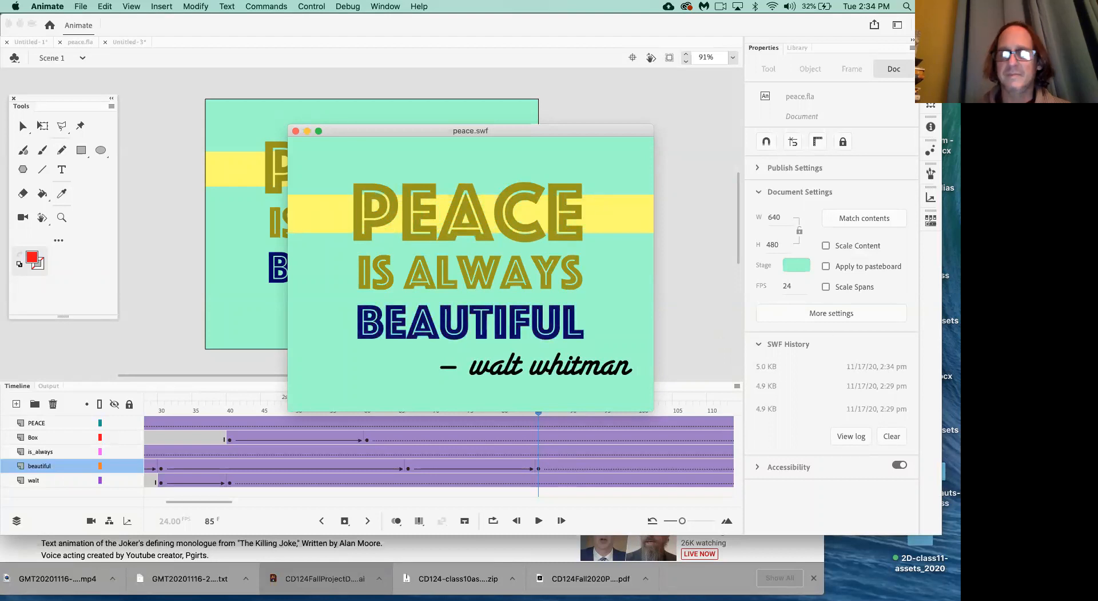
left_click(295, 131)
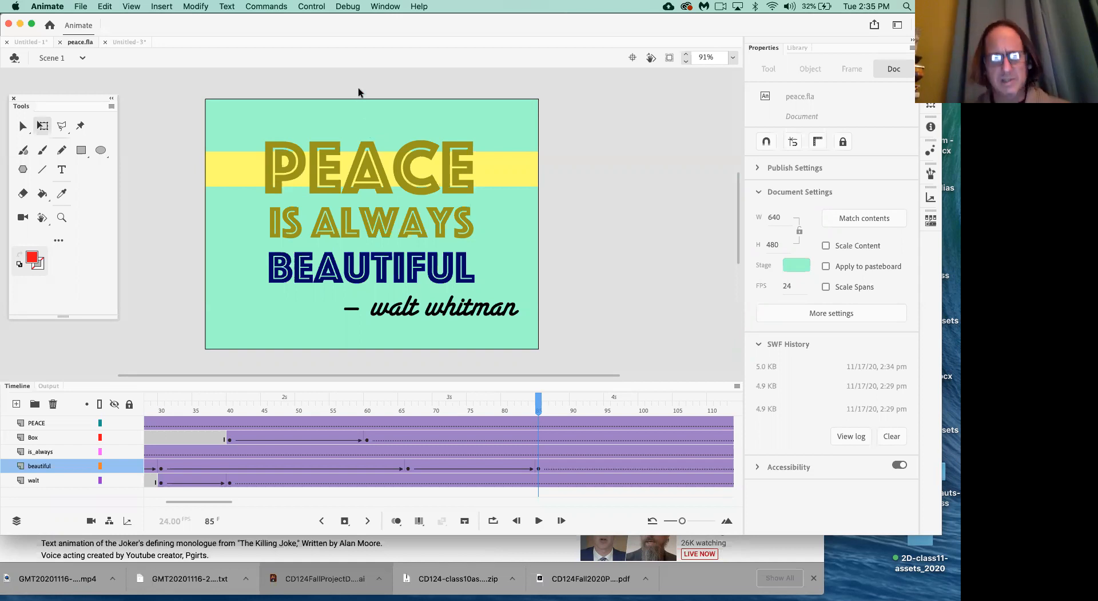
- Switch to Chrome and review the Class23Tue-MMP100 PDF's text animation steps, output options and optional viewing links
key("super+Tab")
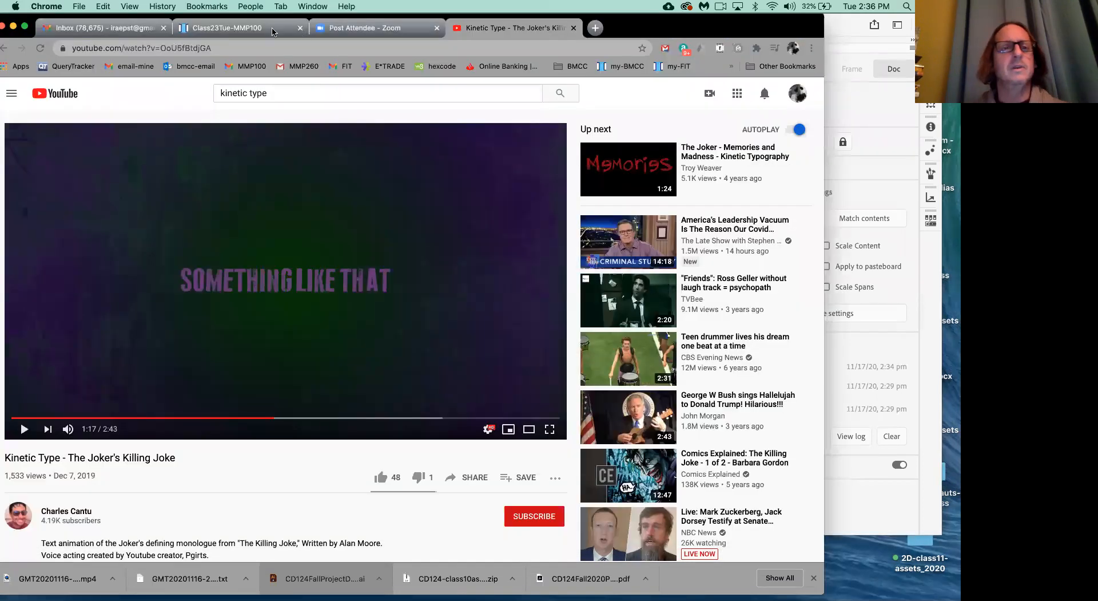
left_click(251, 30)
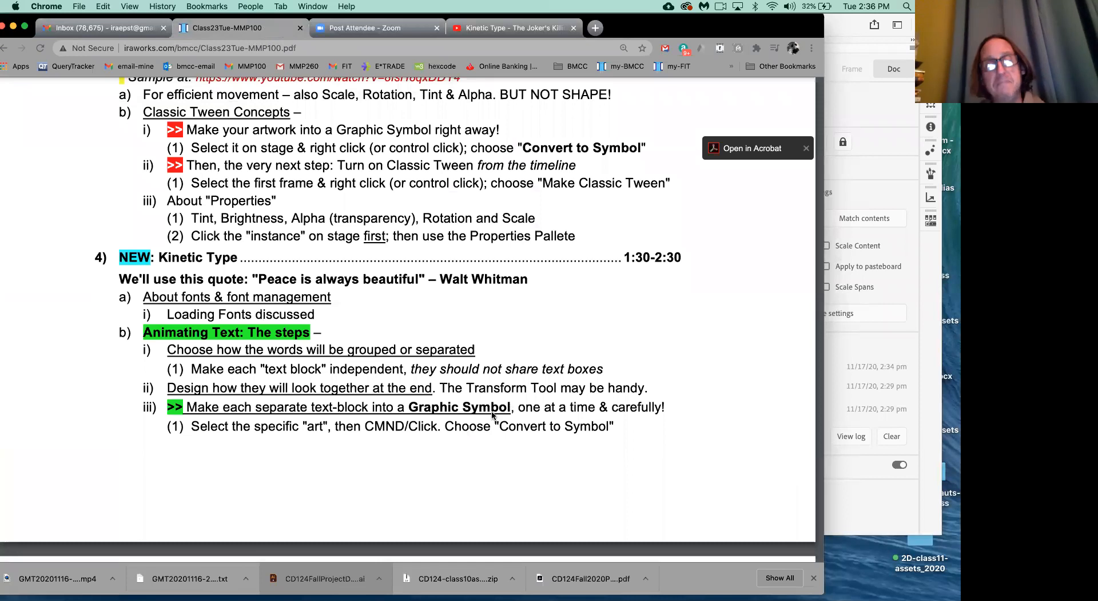
scroll(481, 409, "down", 5)
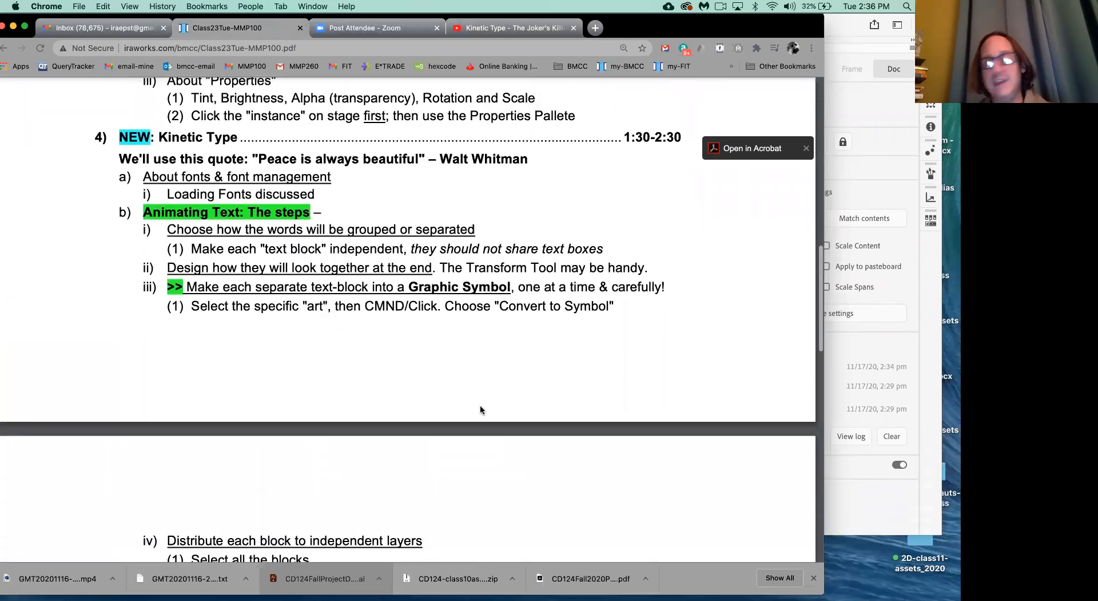
scroll(481, 409, "down", 5)
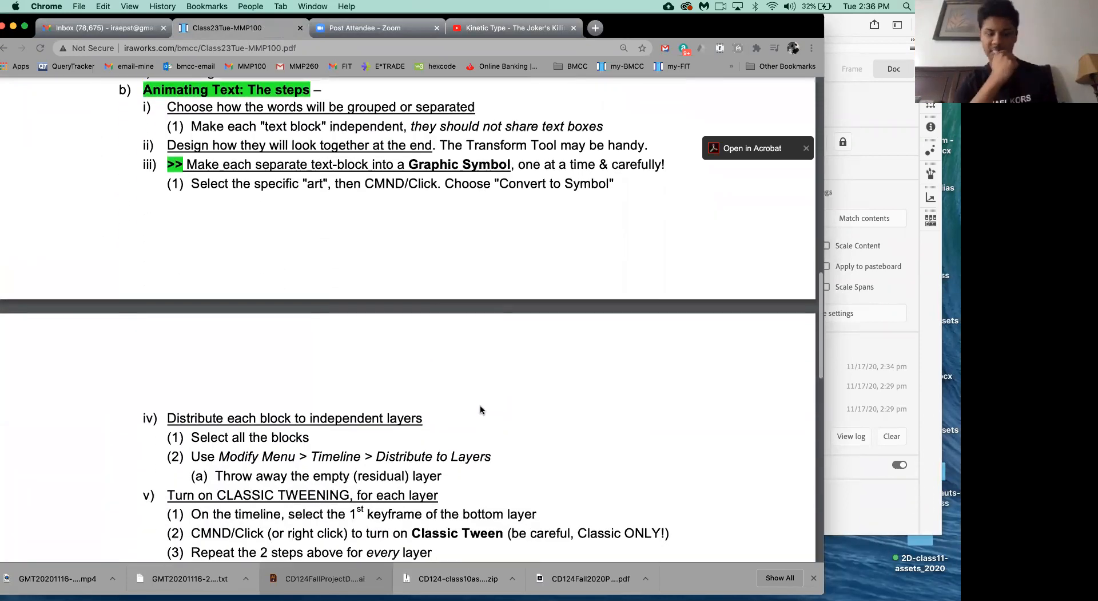
scroll(481, 408, "down", 2)
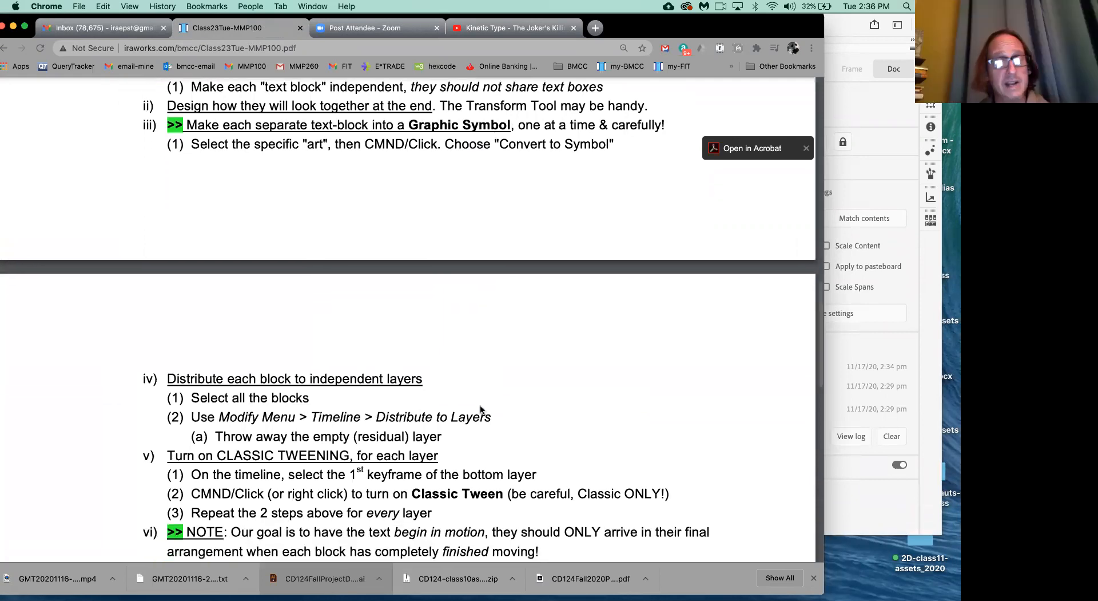
scroll(480, 408, "down", 3)
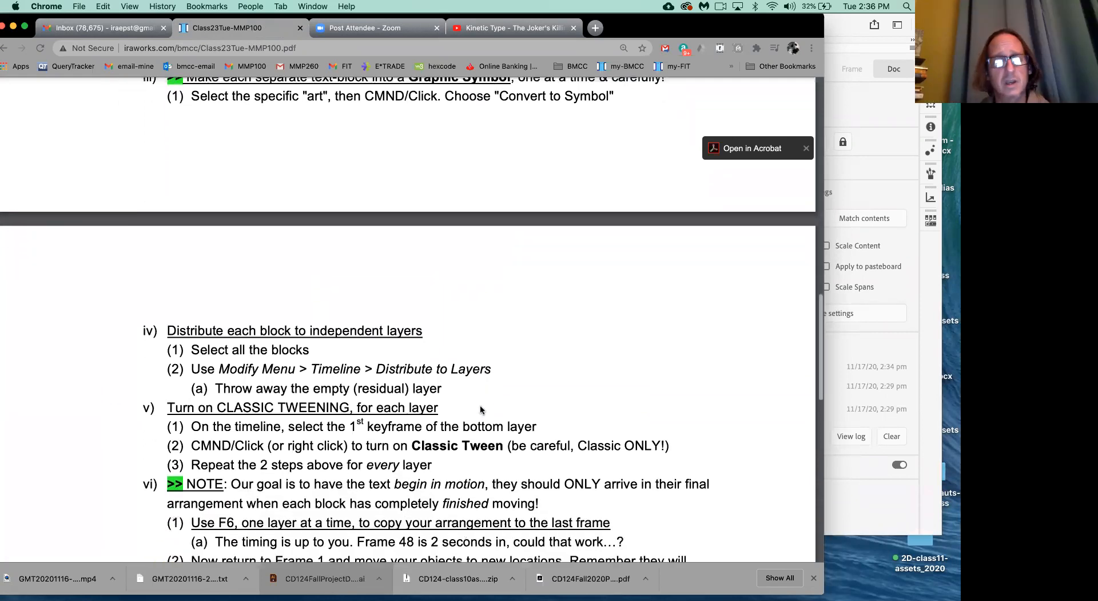
scroll(481, 409, "down", 3)
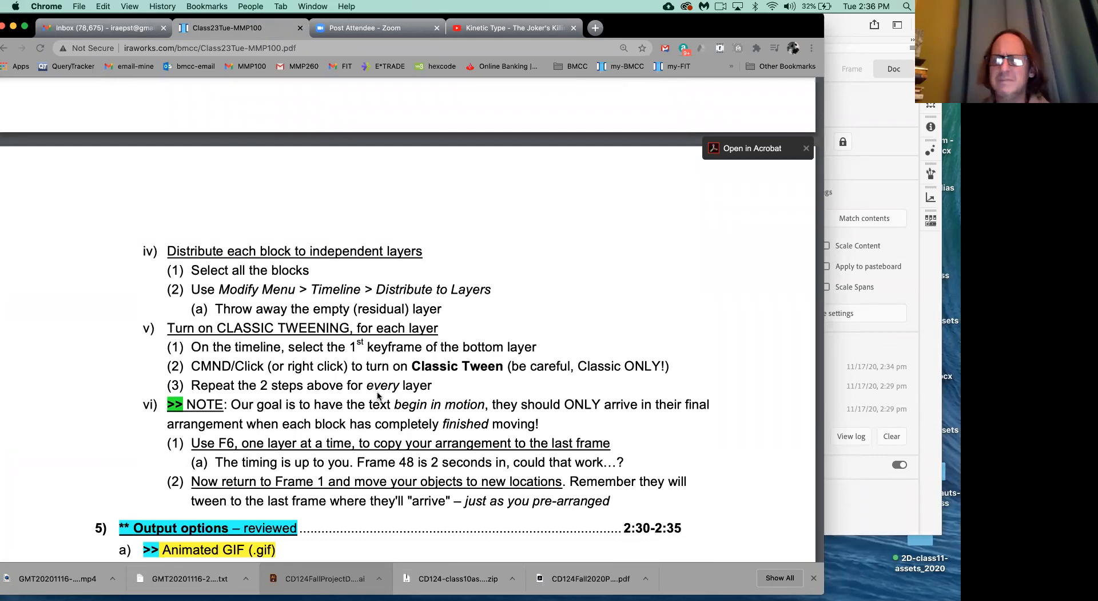
scroll(377, 395, "down", 1)
scroll(377, 395, "down", 10)
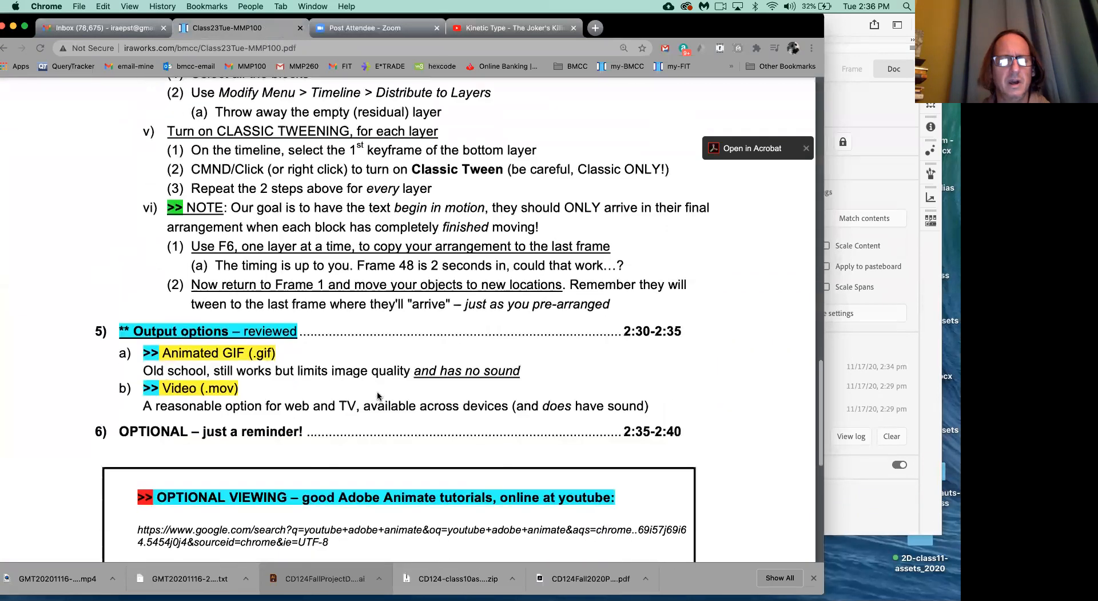
scroll(377, 395, "down", 8)
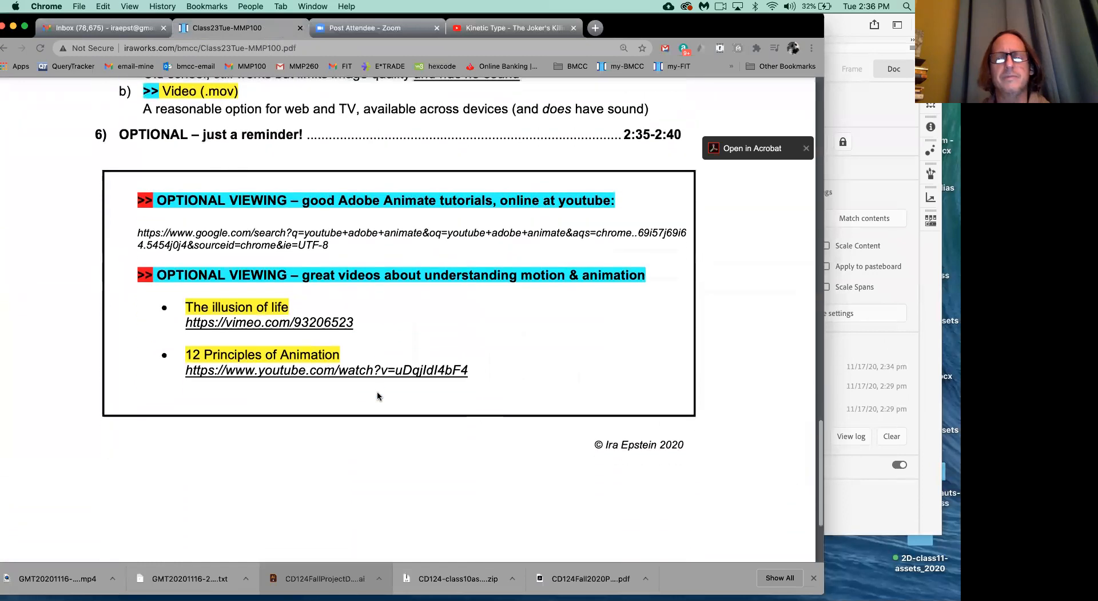